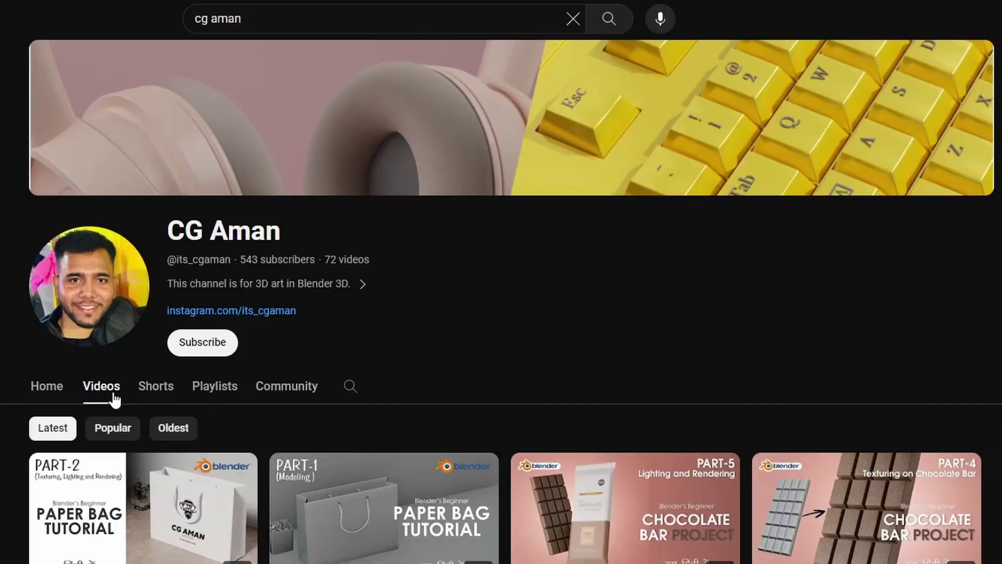
- Subscribe to the CG Aman channel and choose its notification setting
click(192, 350)
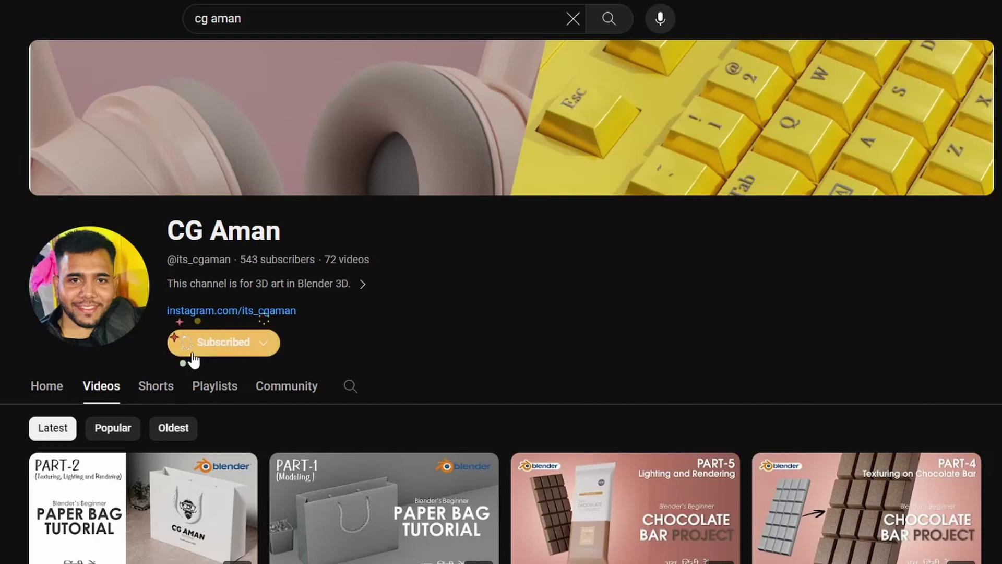
click(254, 351)
click(239, 382)
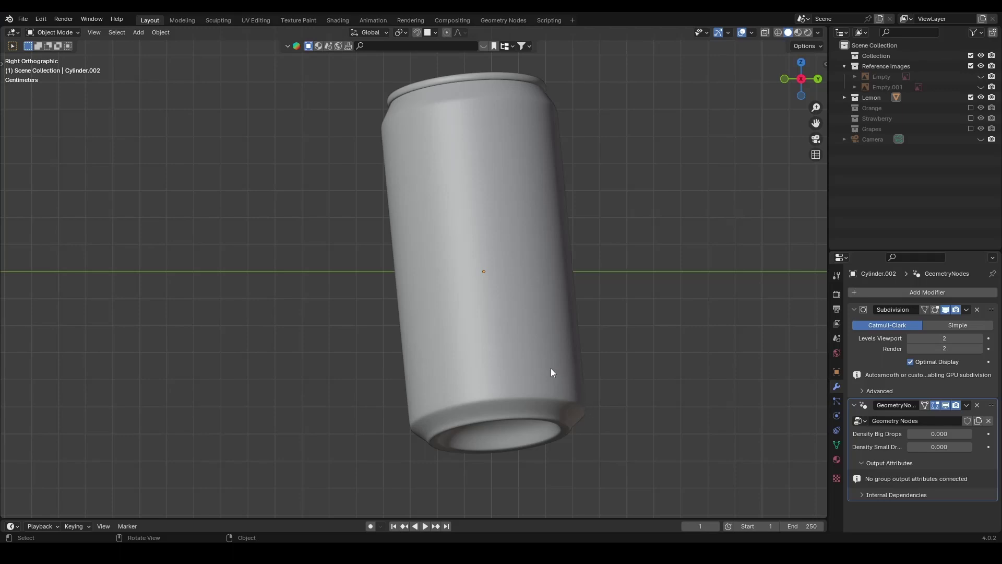
- Set the can's Geometry Nodes densities to 1 for big drops and 15 for small drops
click(941, 433)
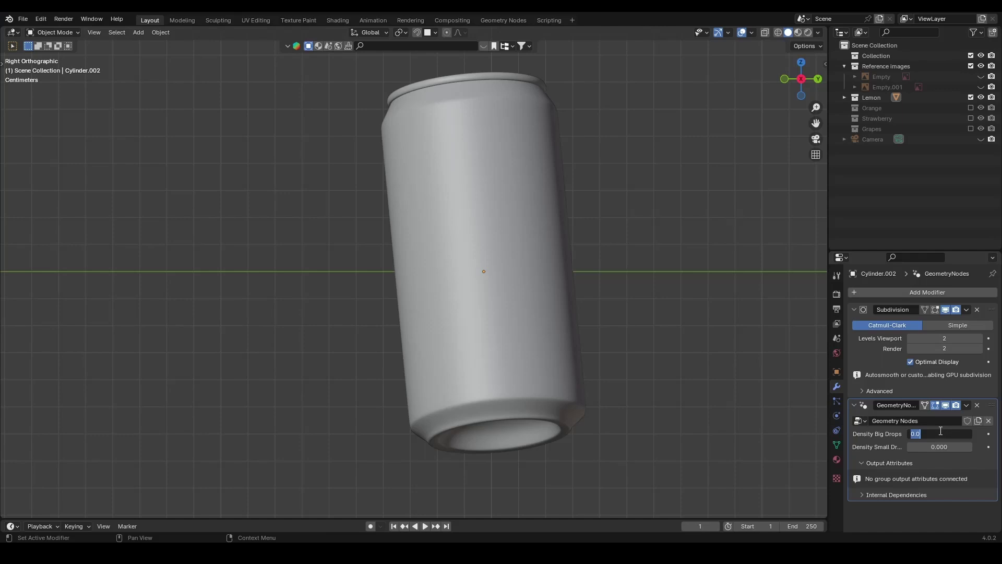
text(1)
key(Return)
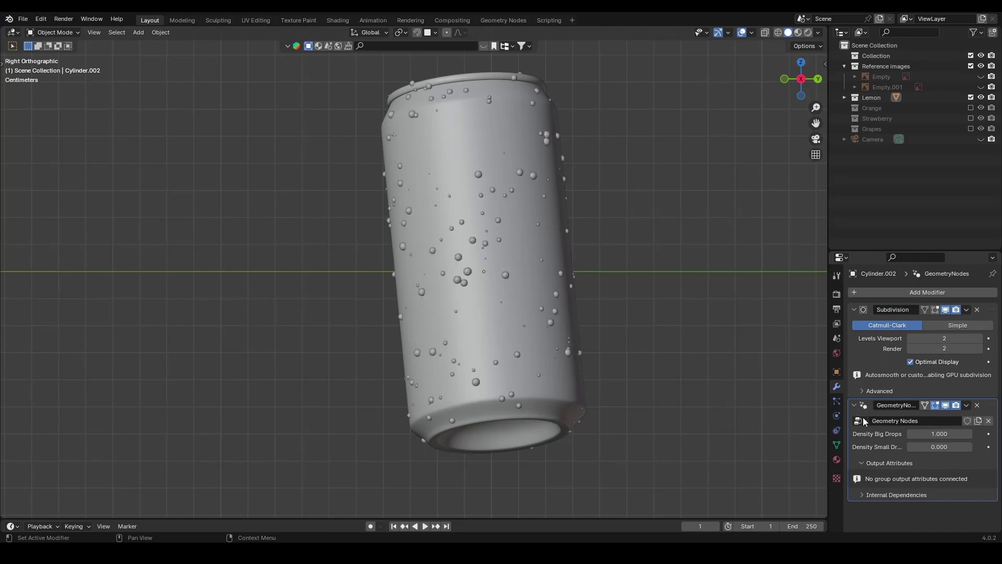
click(933, 446)
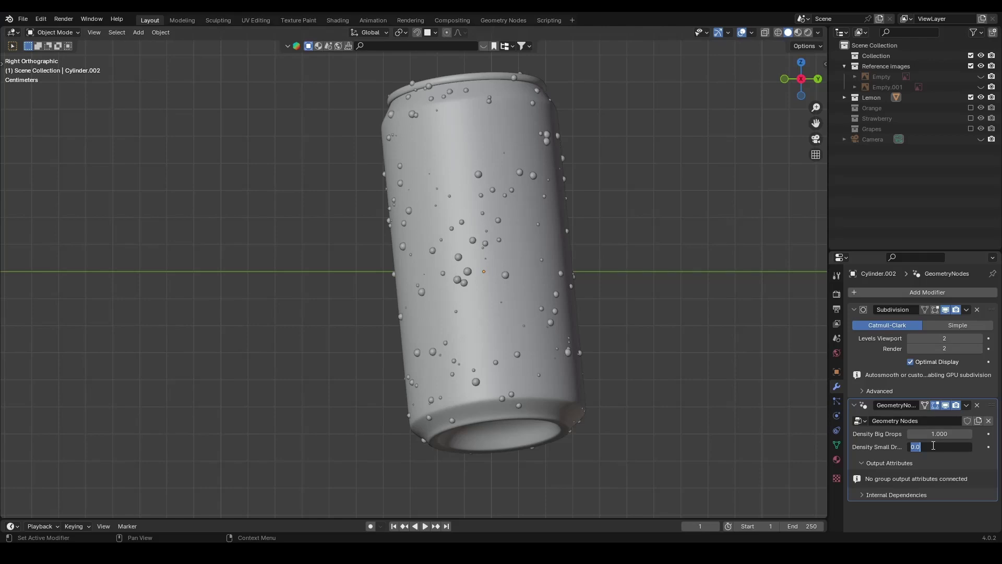
text(15)
key(Return)
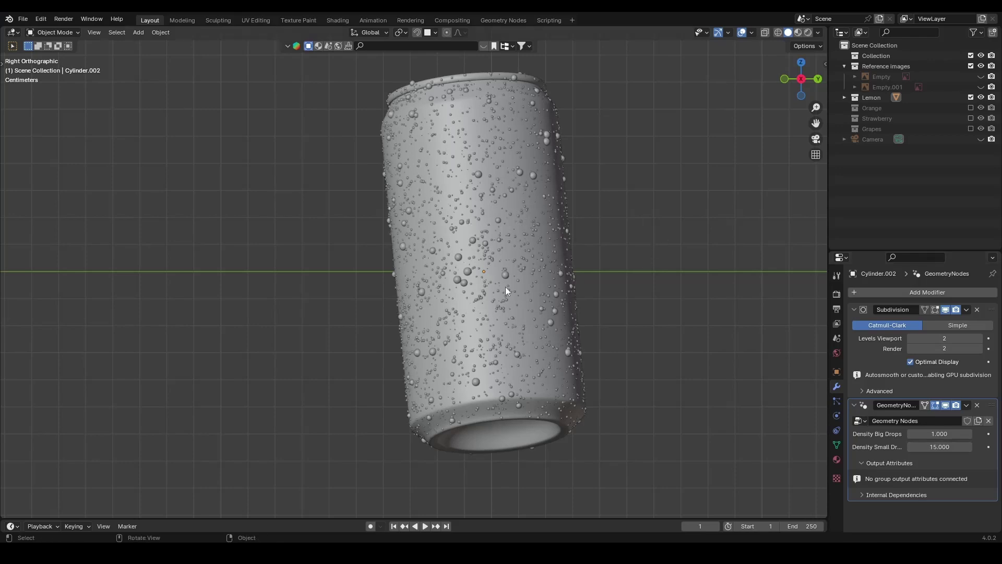
- Examine the Soda Can.png render full screen, looking closely at the water droplets on the label
click(273, 504)
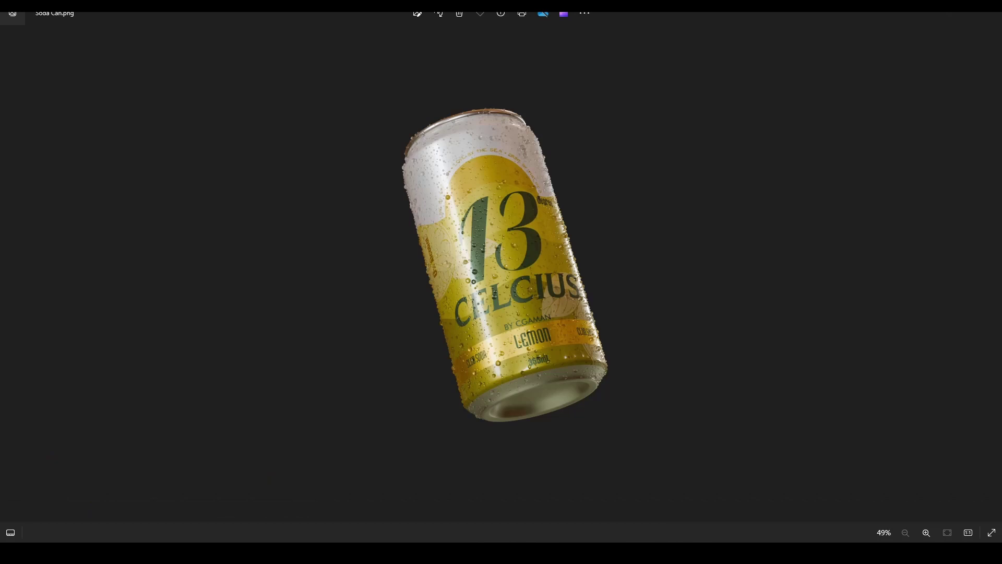
click(991, 532)
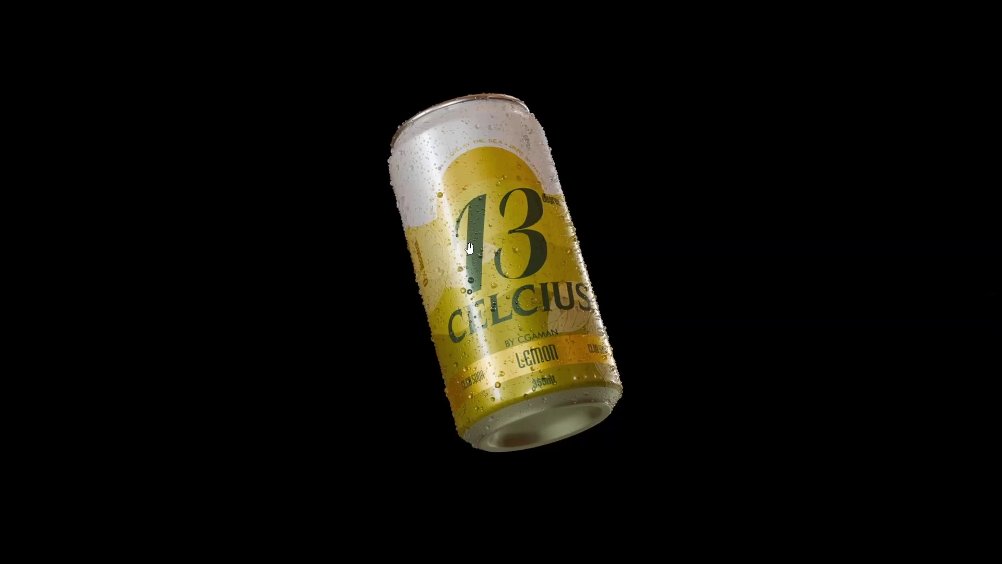
scroll(469, 247, up, 4)
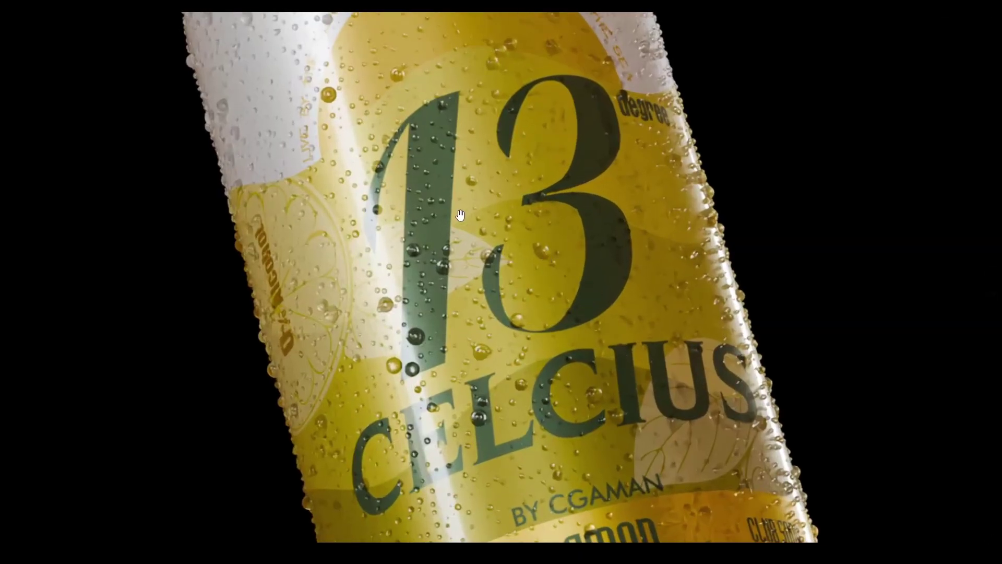
scroll(500, 301, down, 4)
scroll(500, 299, down, 1)
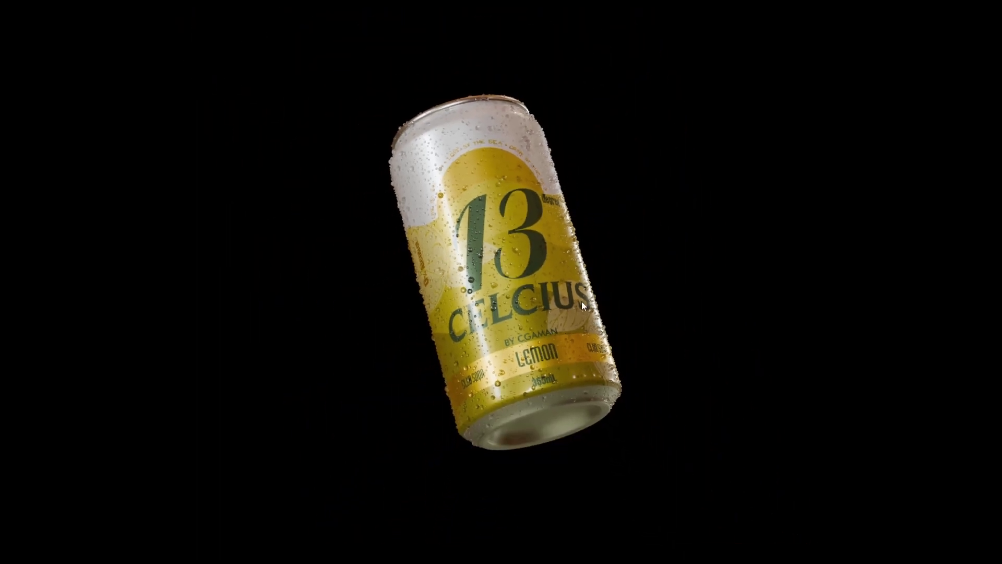
scroll(589, 312, up, 3)
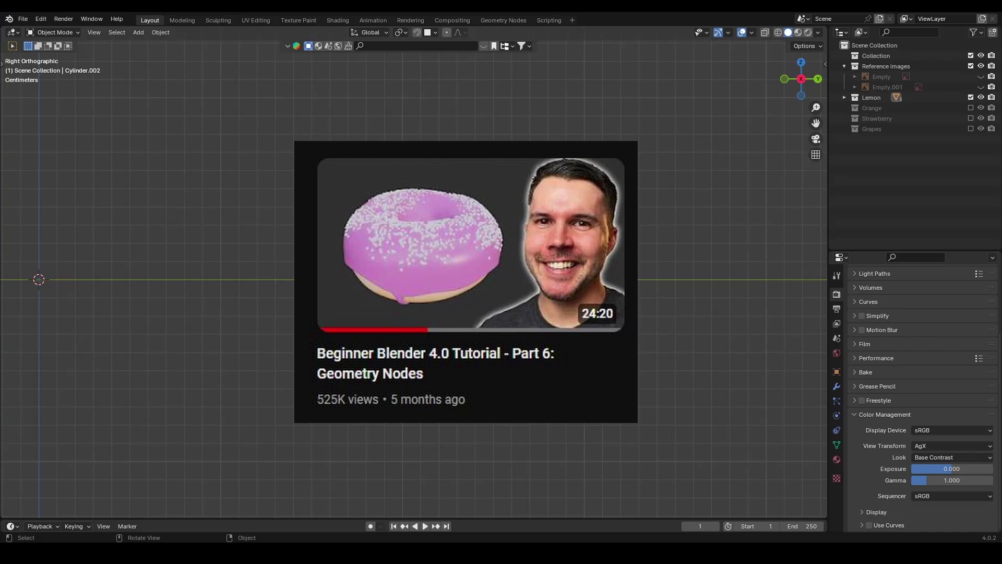
- Inspect the can from above and try a free move of its body
click(401, 246)
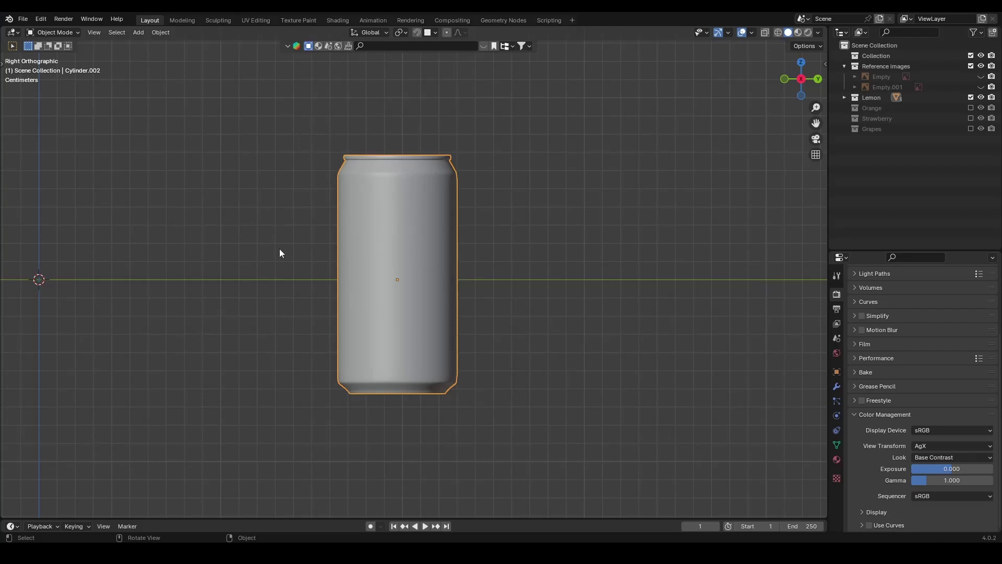
click(497, 258)
click(393, 180)
middle_drag(292, 196, 402, 139)
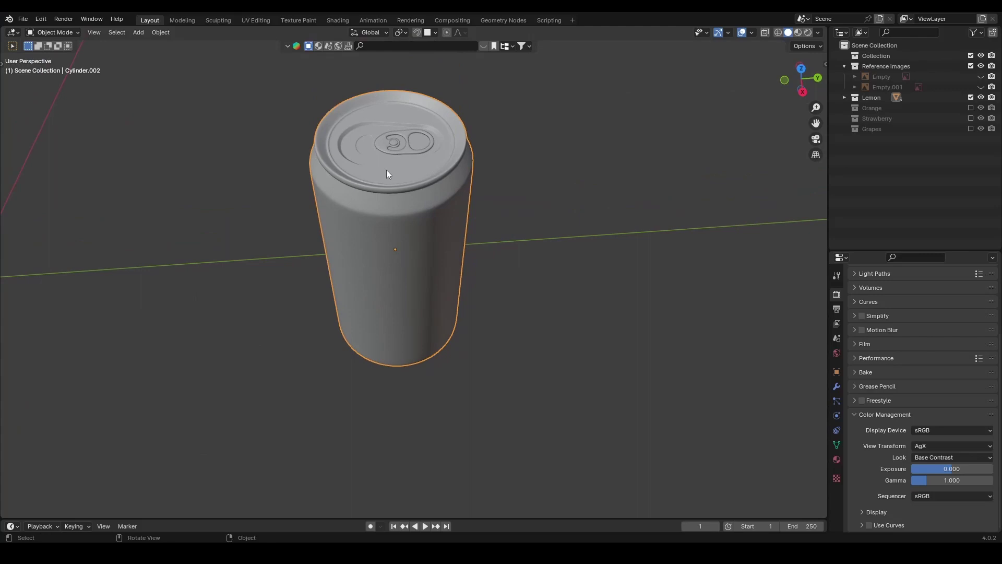
key(g)
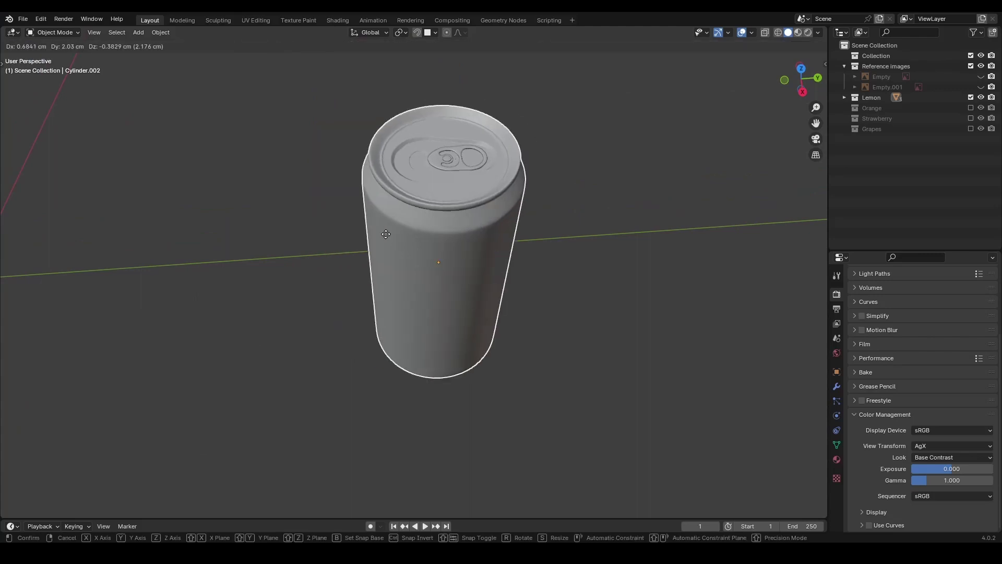
right_click(454, 233)
- Join the pull tab and its rivet into the can body, then clear the selection
middle_drag(474, 186, 442, 253)
scroll(466, 227, up, 1)
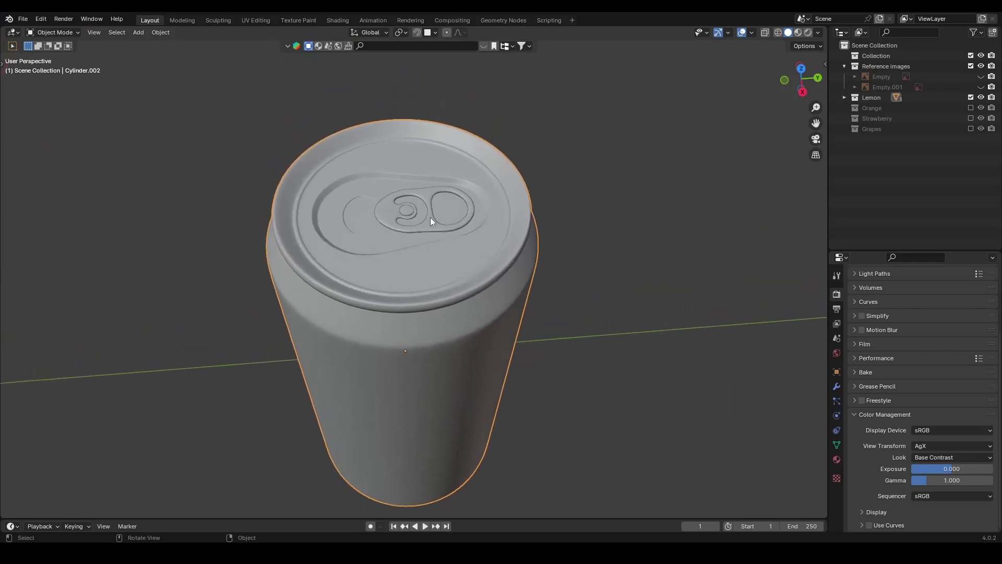
scroll(433, 218, up, 1)
scroll(447, 242, up, 1)
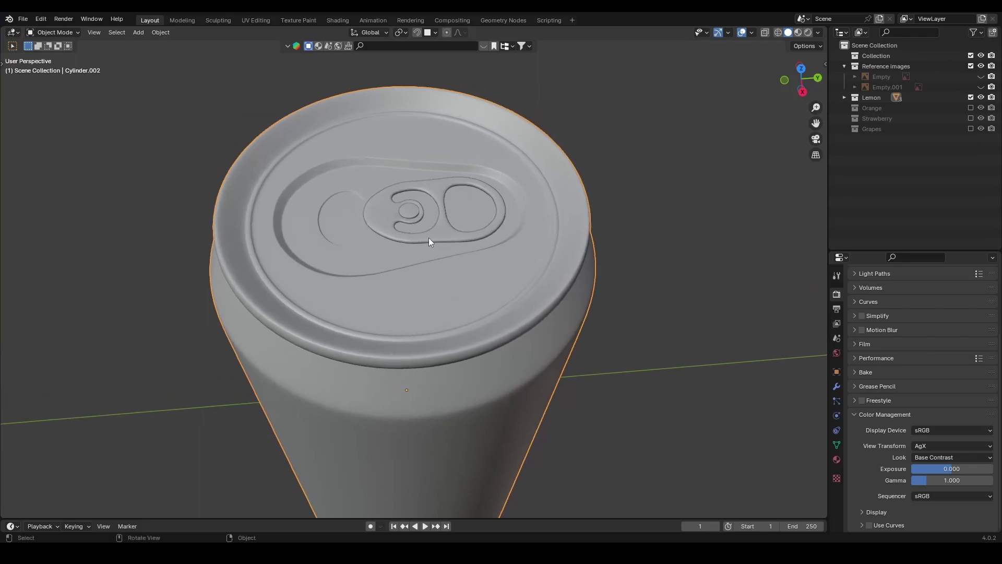
click(440, 232)
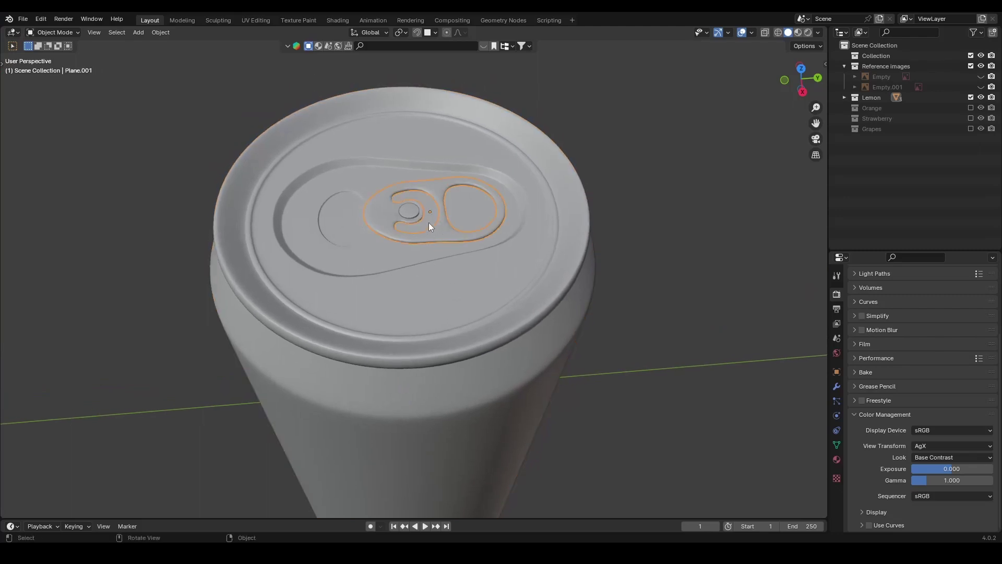
shift+click(411, 212)
shift+click(448, 306)
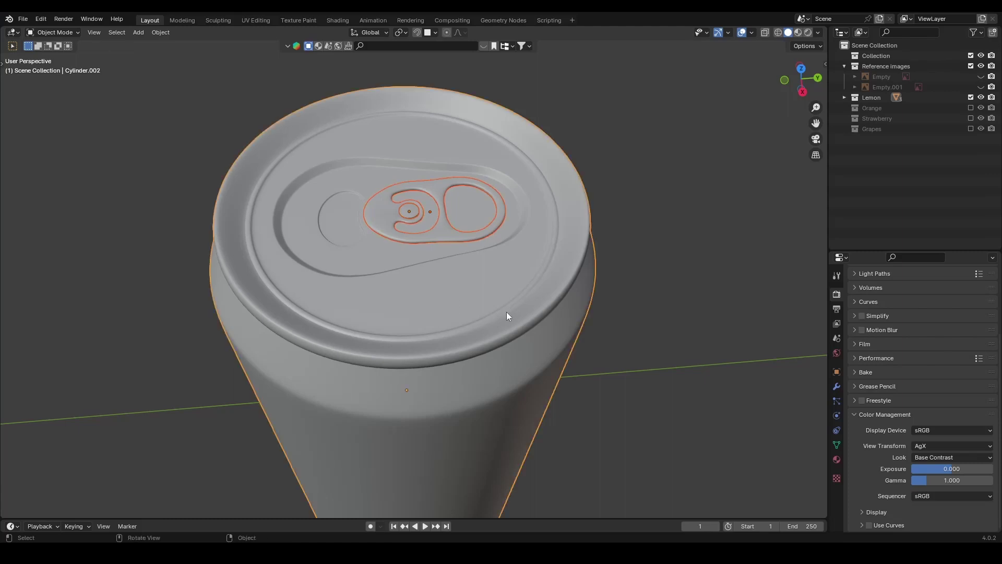
key(alt+a)
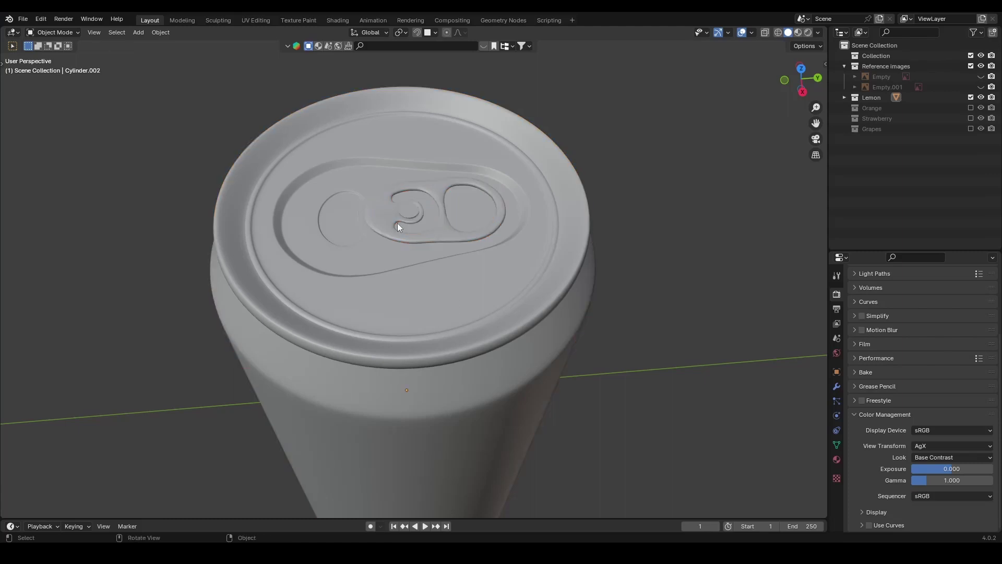
- Examine the joined lid and pull tab mesh in Edit Mode, then return to Object Mode
key(KP_2)
click(440, 262)
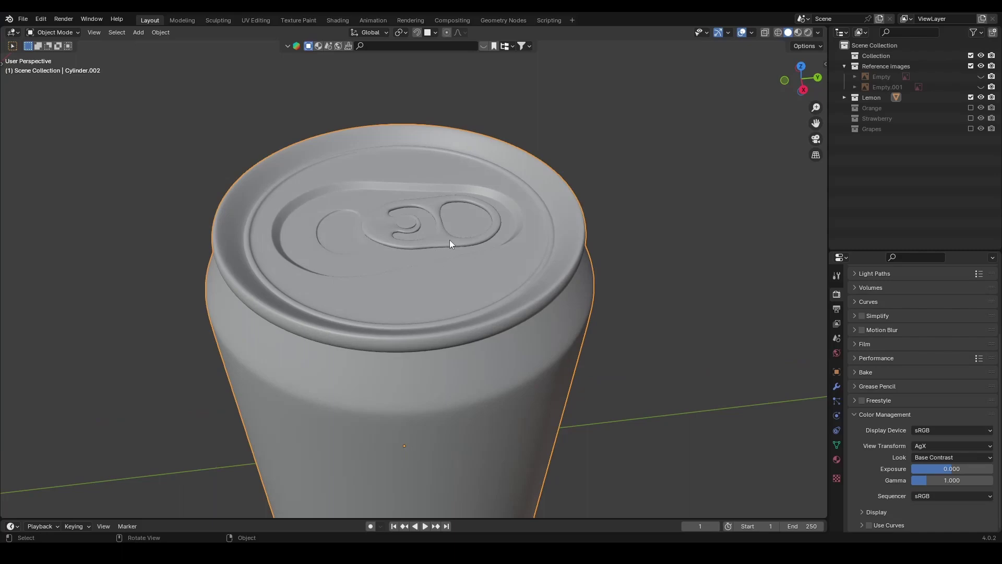
key(Tab)
scroll(449, 234, up, 6)
click(450, 222)
scroll(451, 222, down, 4)
middle_drag(451, 223, 438, 245)
scroll(439, 245, up, 4)
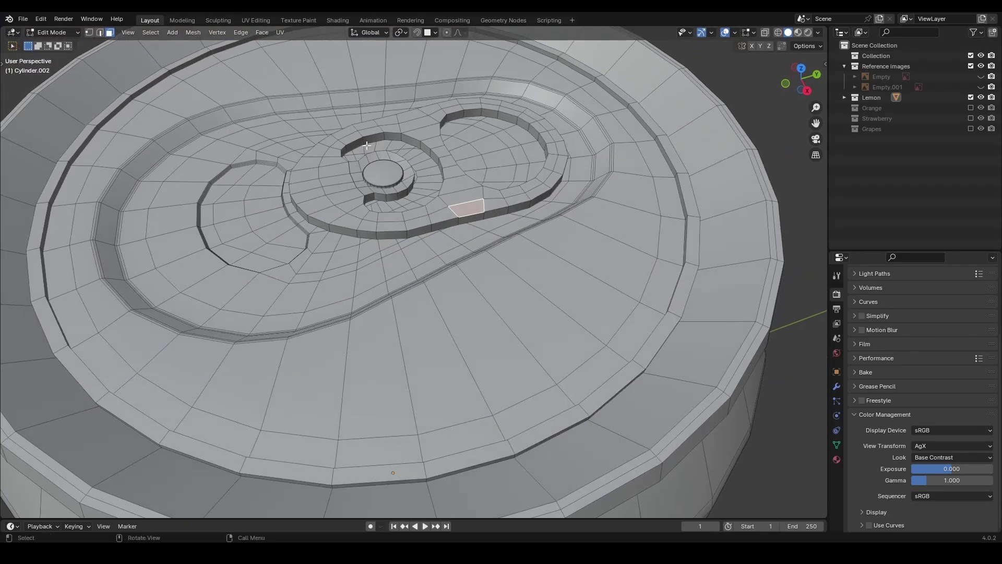
scroll(431, 259, down, 4)
key(Tab)
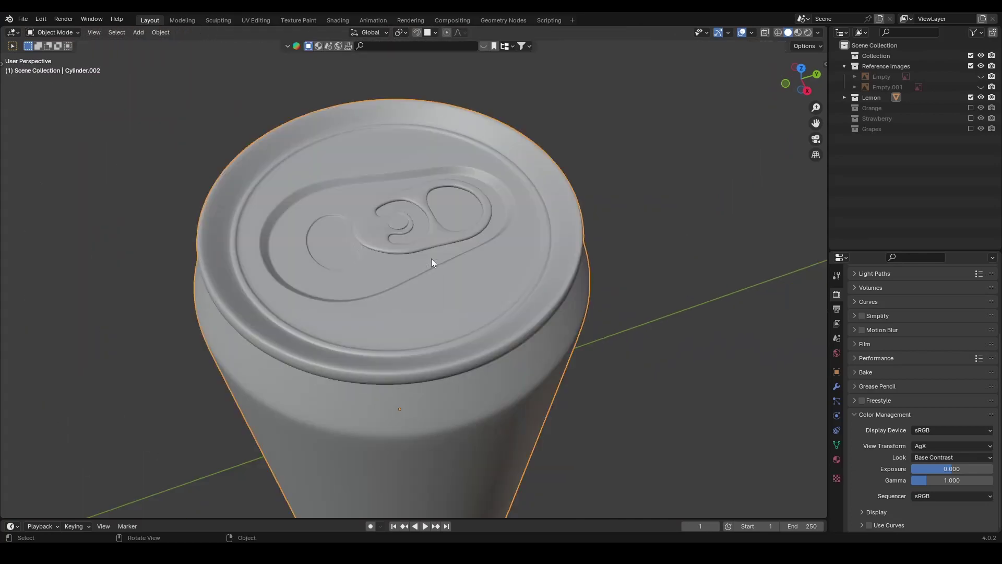
- Enable the Screencast Keys display in the viewport
key(n)
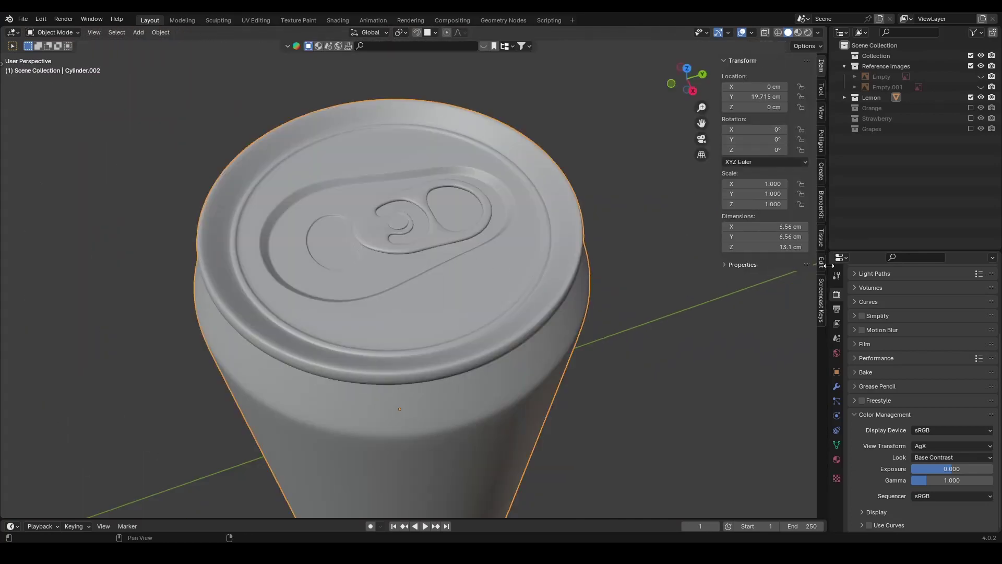
click(822, 297)
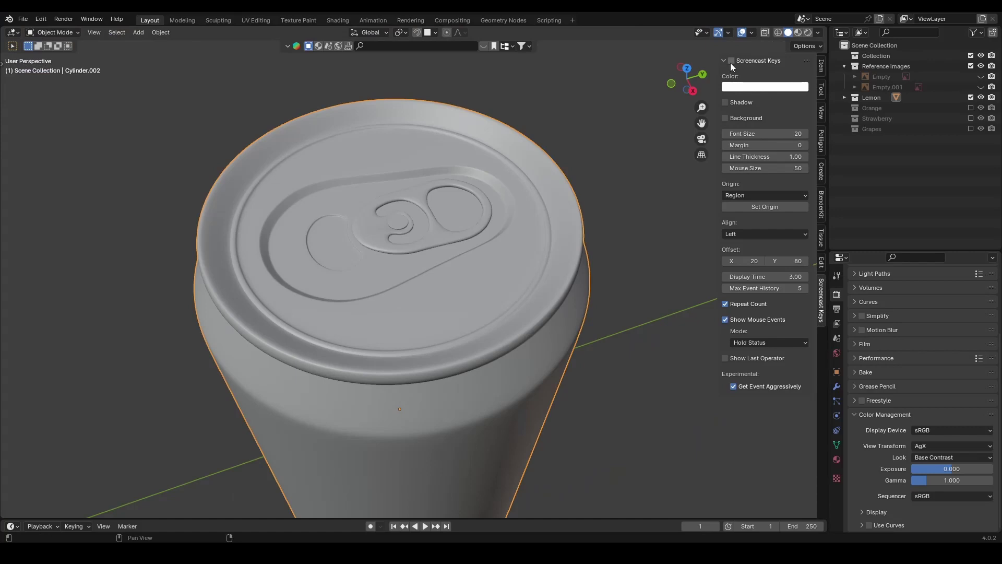
key(n)
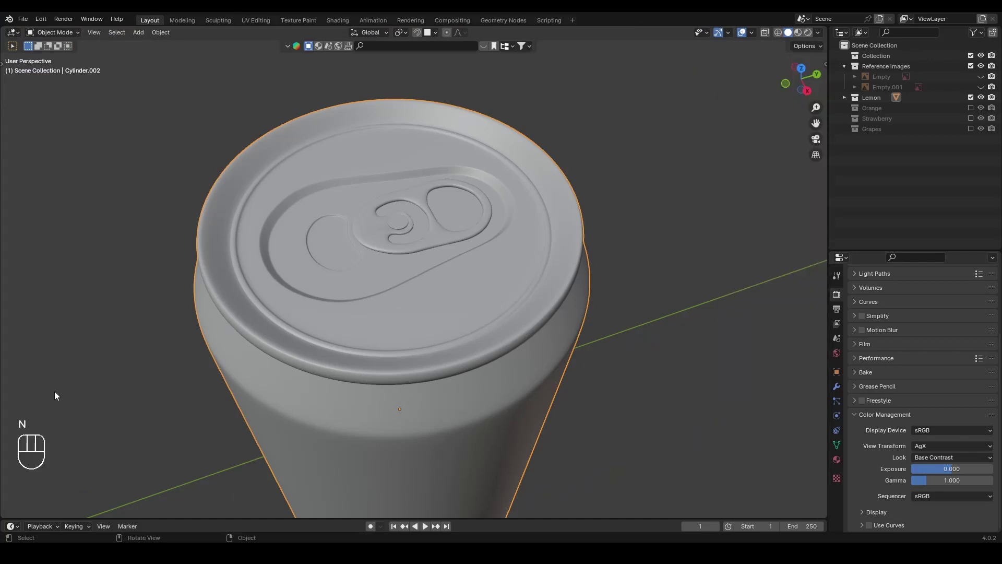
- Switch to the Geometry Nodes workspace and frame the can in right orthographic view
middle_drag(493, 358, 551, 241)
click(797, 79)
scroll(522, 277, down, 4)
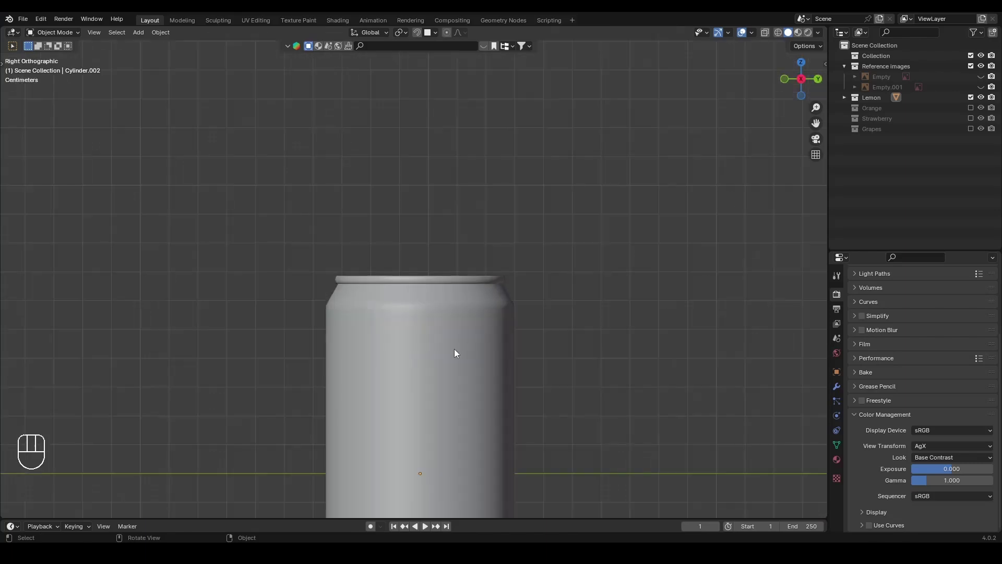
shift+middle_drag(465, 343, 454, 266)
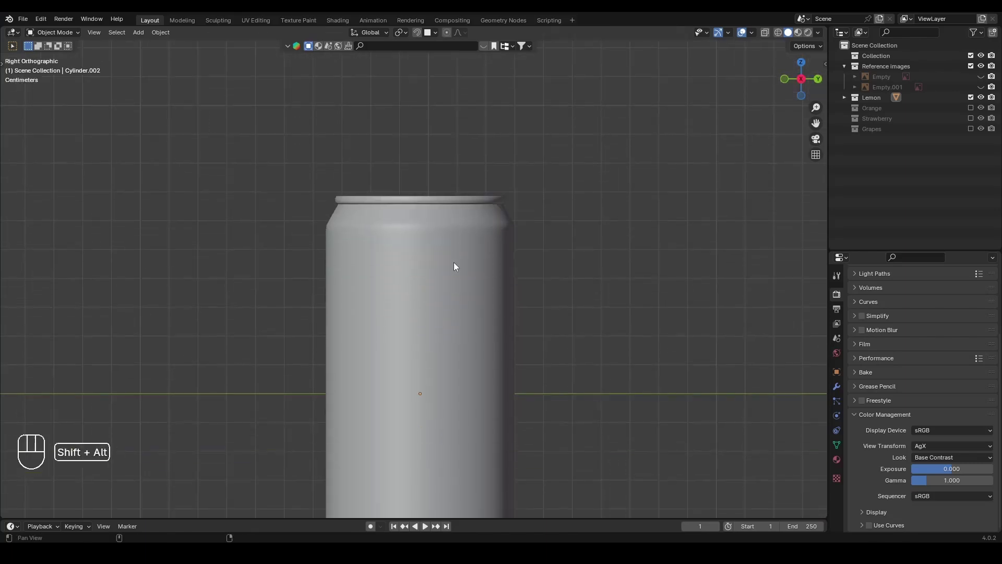
click(505, 20)
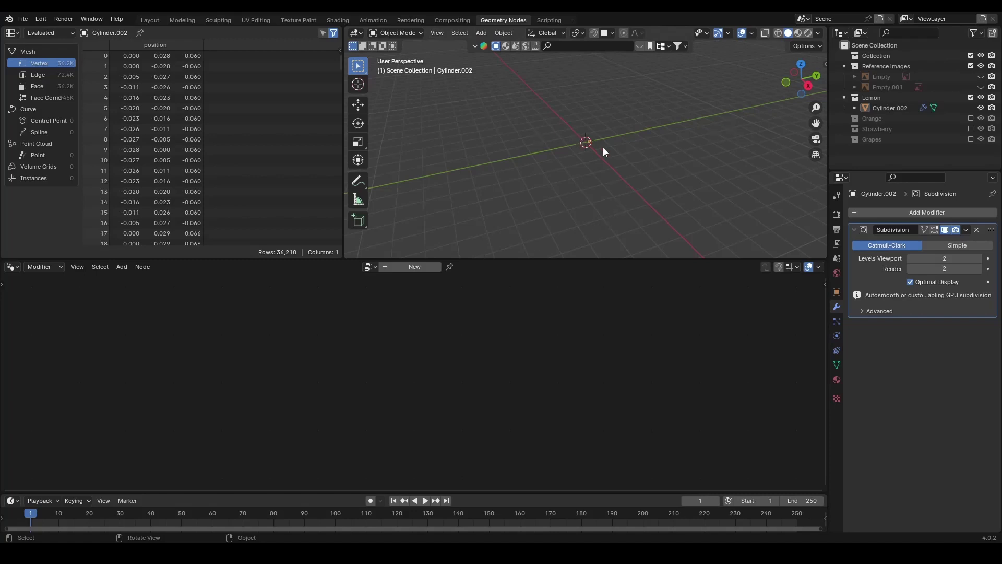
shift+middle_drag(619, 125, 513, 222)
click(808, 85)
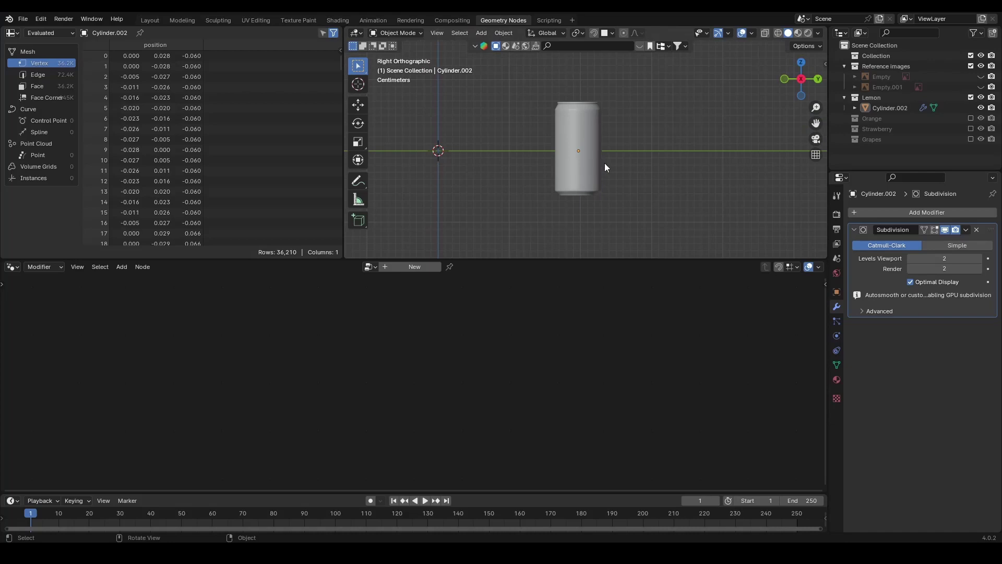
scroll(604, 163, up, 1)
scroll(641, 130, up, 1)
scroll(638, 144, up, 1)
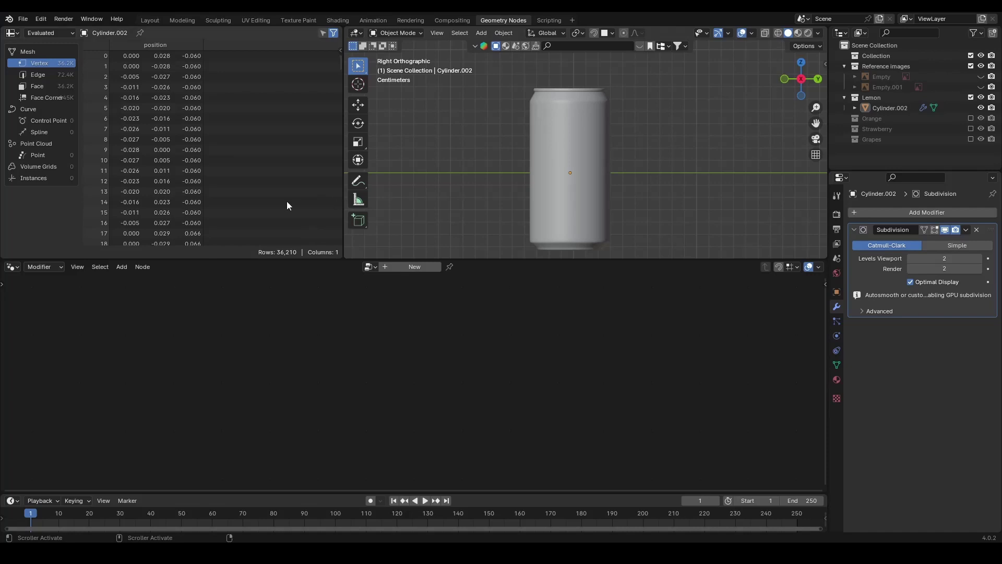
- Join the spreadsheet area into the 3D viewport and slightly adjust the viewport's height above the node editor
right_click(342, 198)
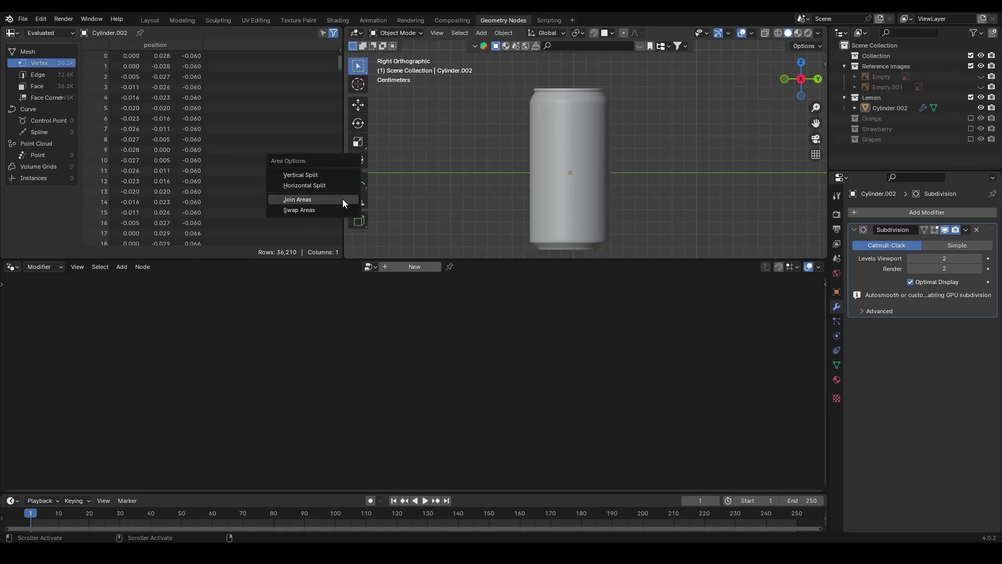
click(342, 199)
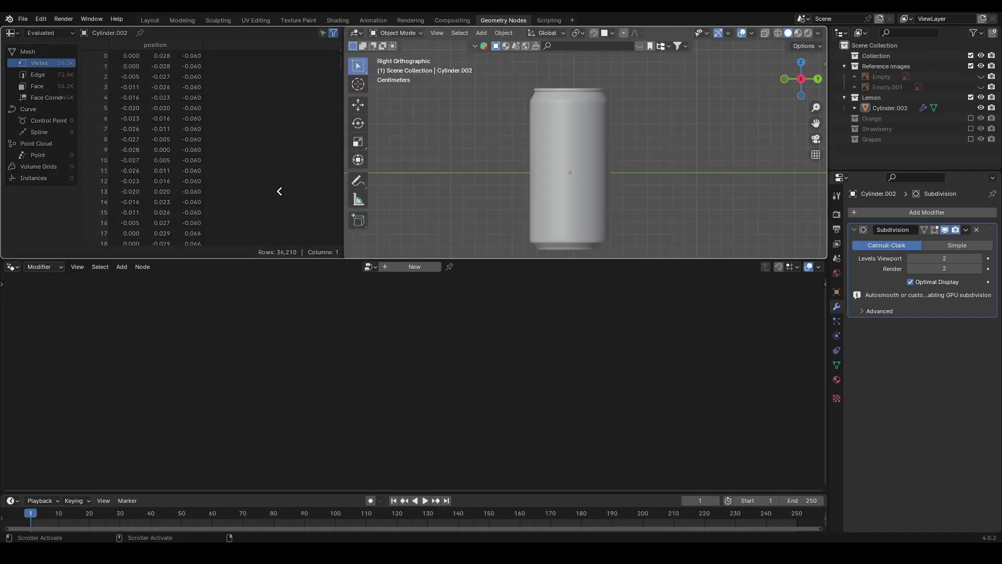
click(257, 190)
scroll(389, 196, down, 3)
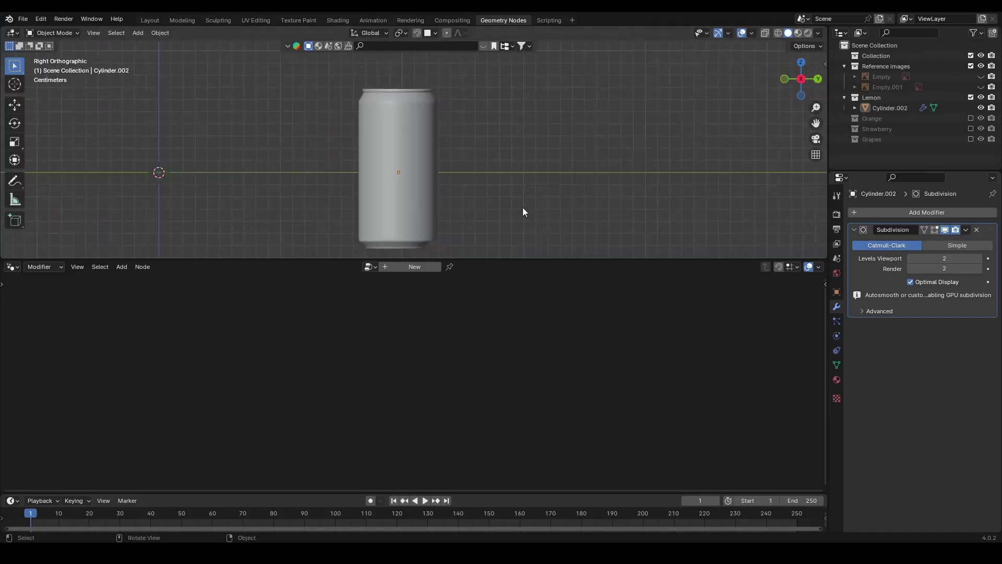
shift+middle_drag(488, 203, 539, 172)
mouse_move(499, 257)
mouse_down()
mouse_move(498, 236)
mouse_move(492, 256)
mouse_up()
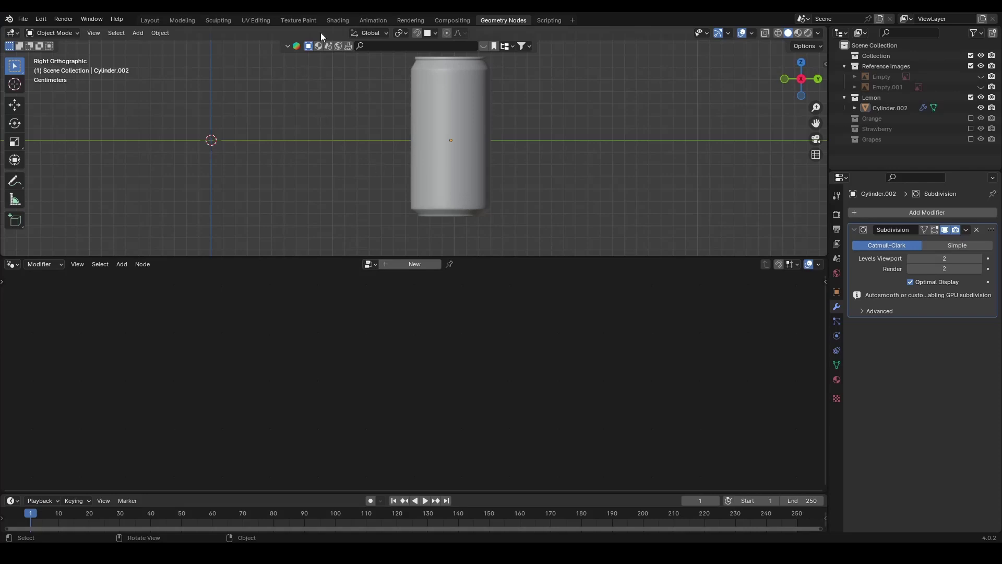
- Select the can and create a new Geometry Nodes tree for it, with the viewport area made slightly taller
click(337, 20)
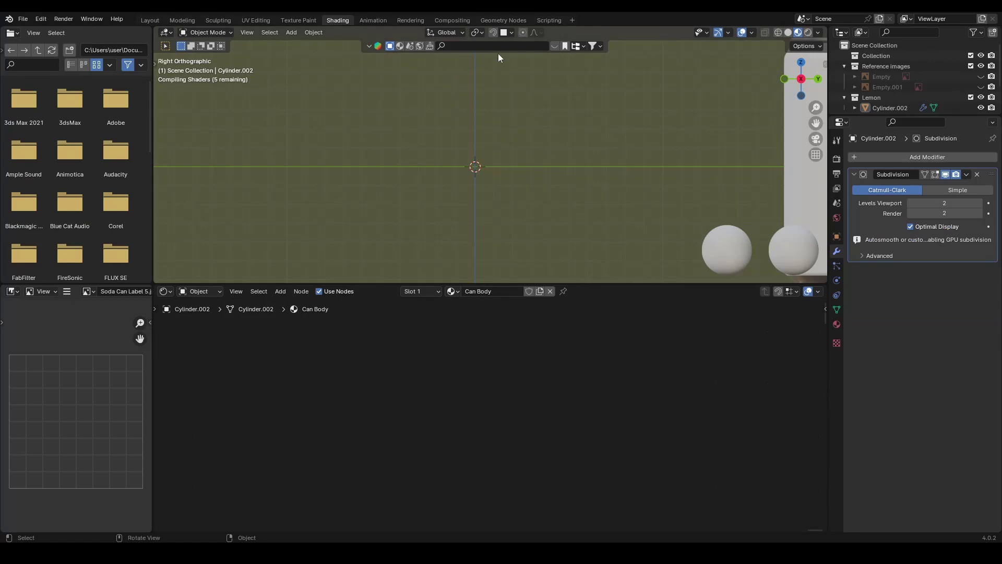
click(517, 20)
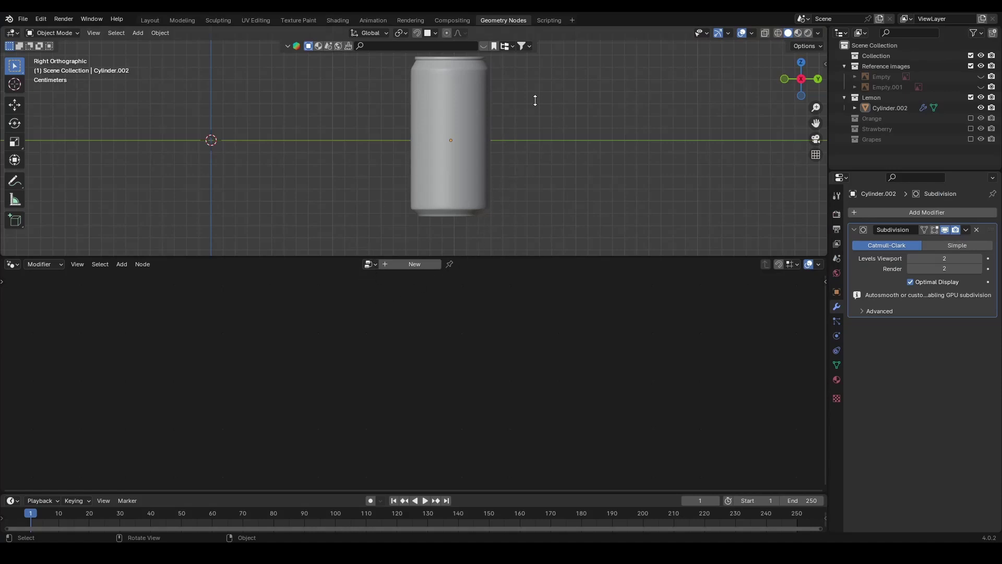
click(471, 112)
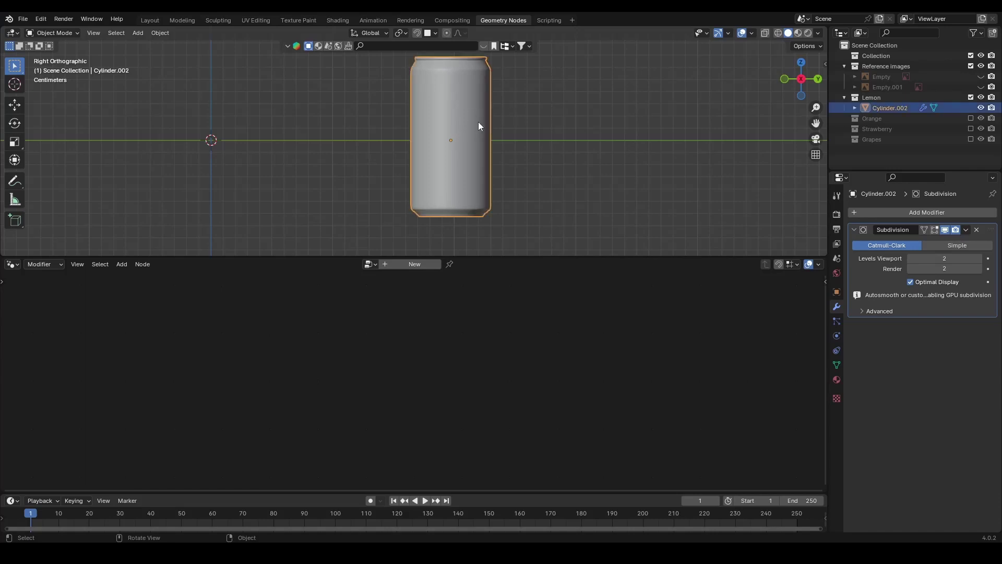
shift+scroll(499, 127, up, 2)
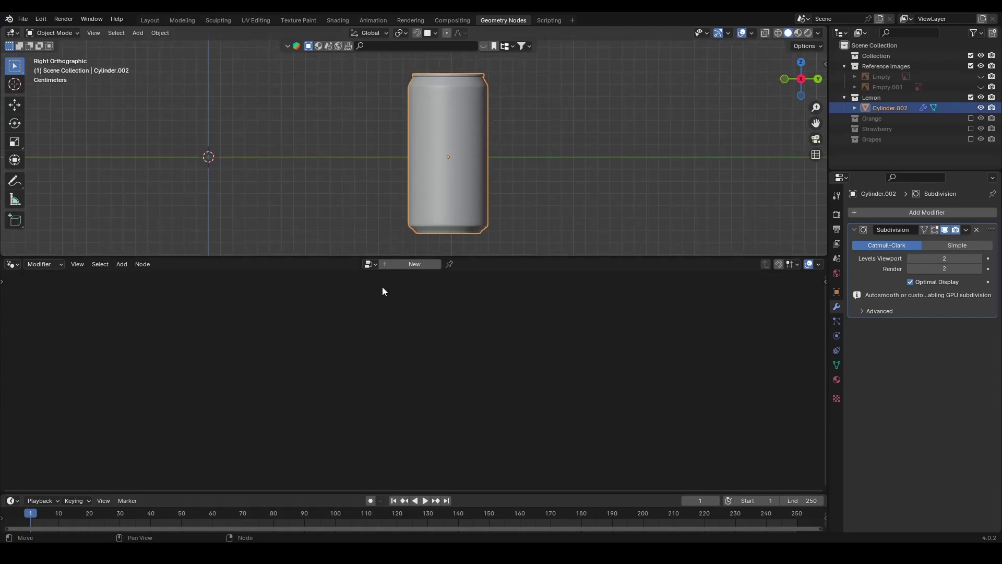
drag(513, 255, 520, 271)
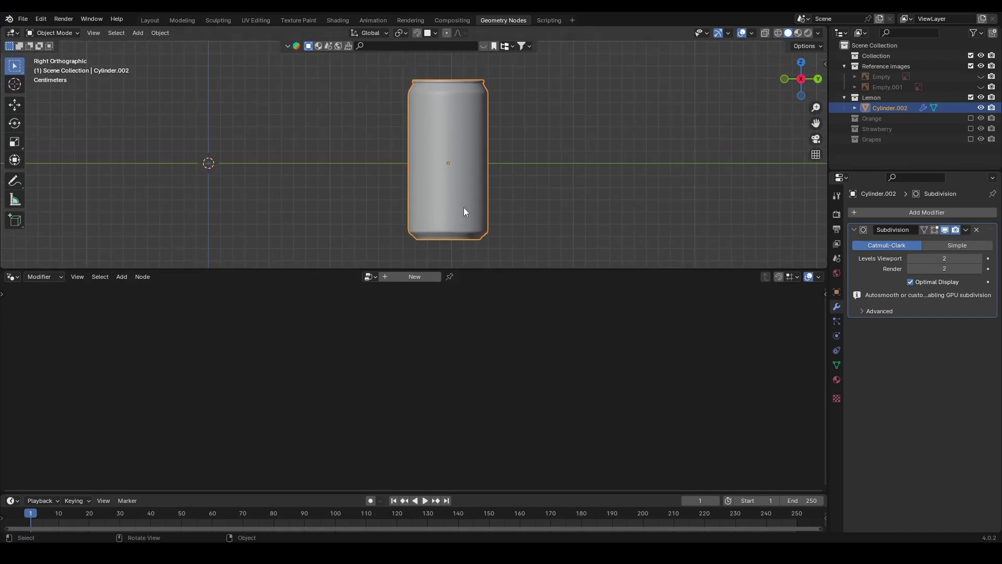
click(407, 281)
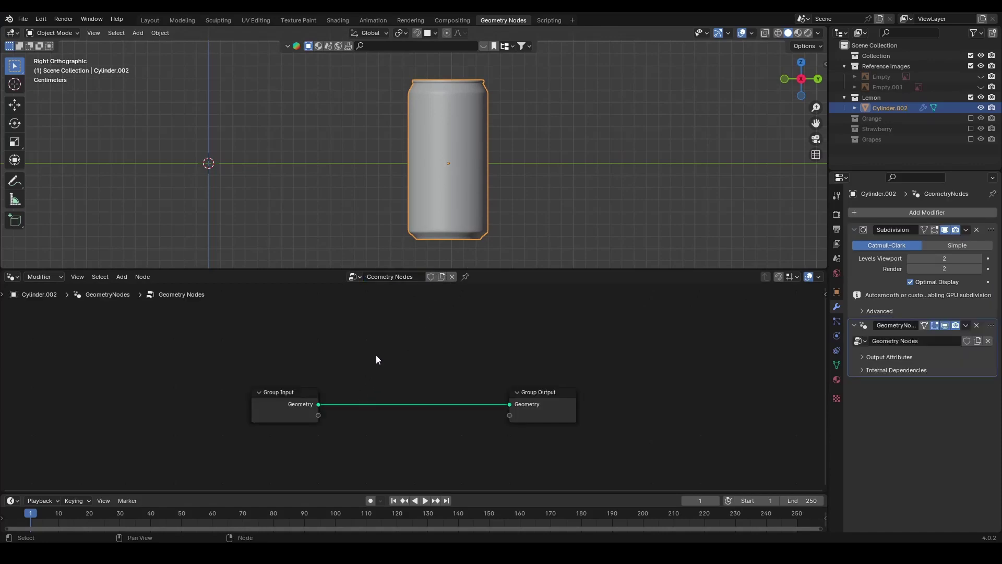
scroll(377, 359, up, 2)
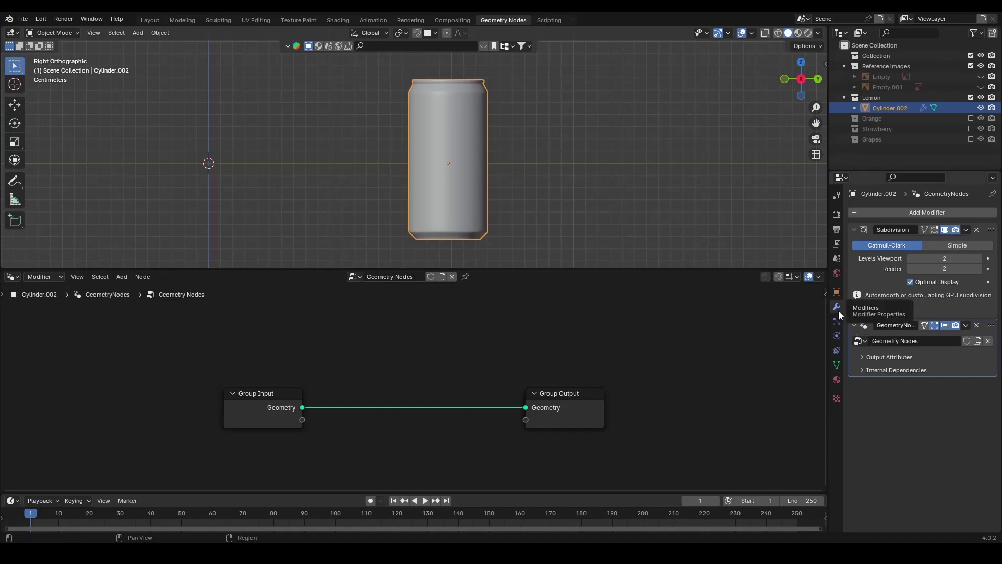
click(899, 213)
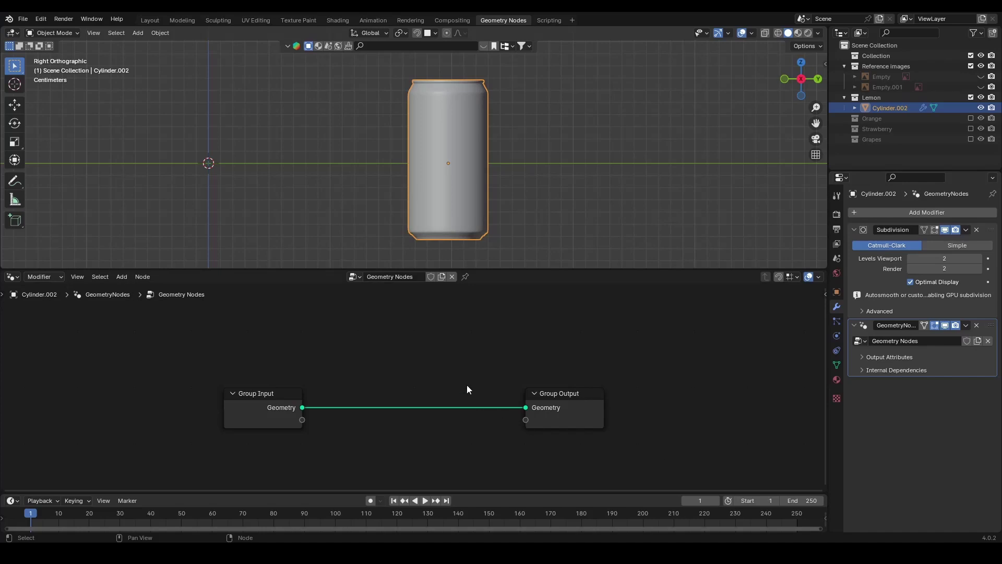
- Cut the link between the Group Input and Group Output nodes, then reconnect their Geometry sockets
scroll(423, 391, up, 1)
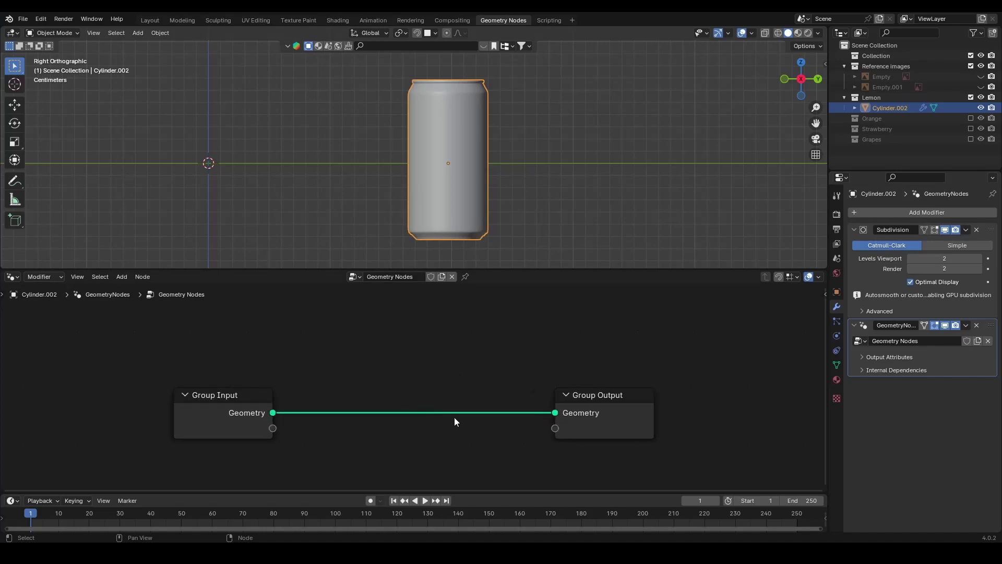
middle_drag(477, 451, 474, 417)
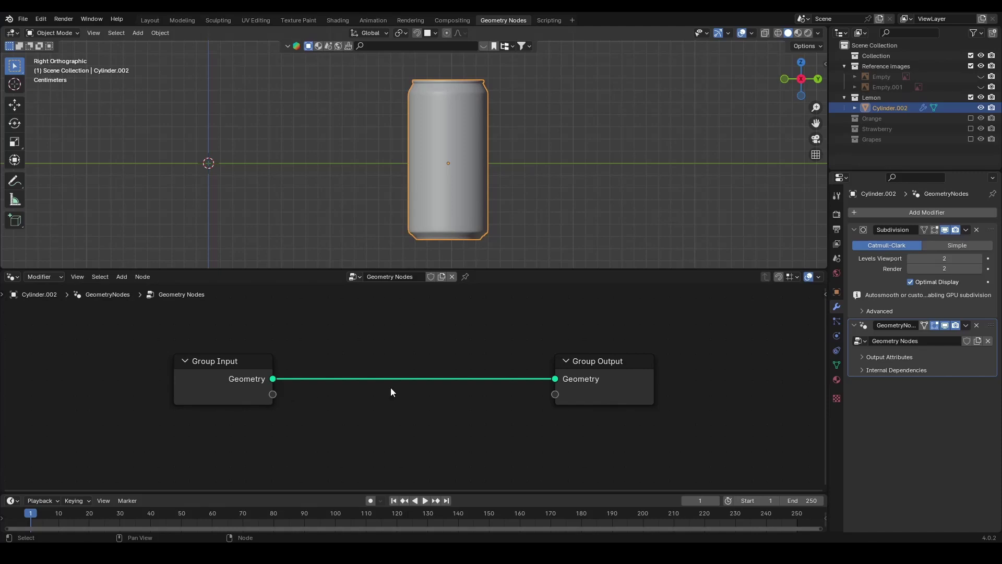
click(227, 376)
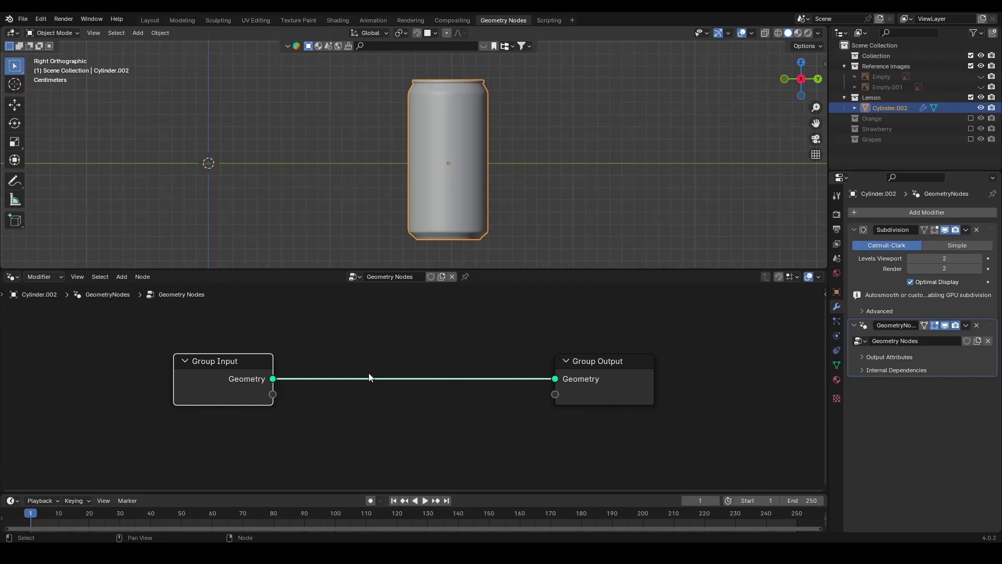
ctrl+right_drag(375, 348, 388, 397)
drag(273, 378, 562, 380)
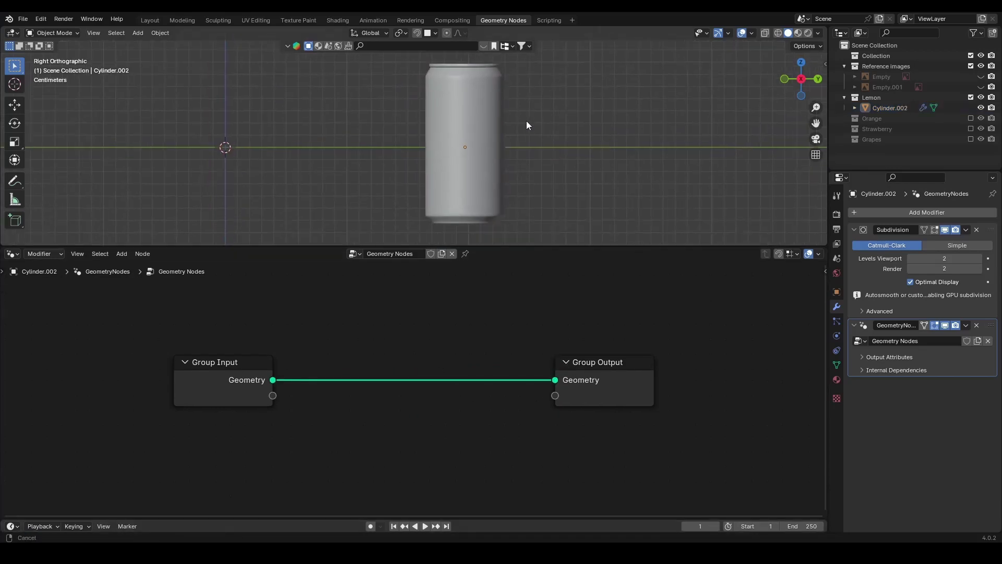
- Preview the can in rendered shading and switch the film's Transparent option off and back on
click(808, 33)
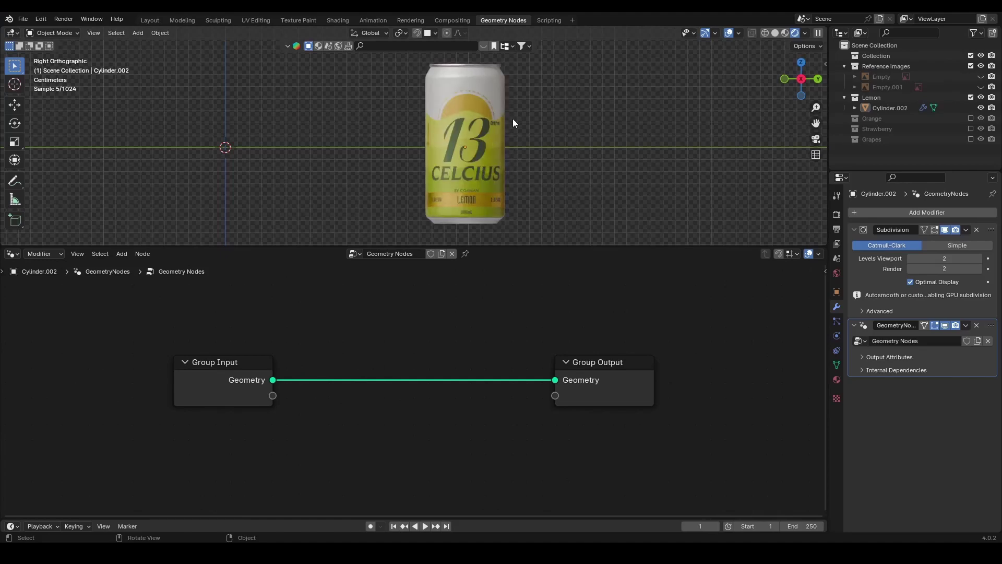
click(837, 216)
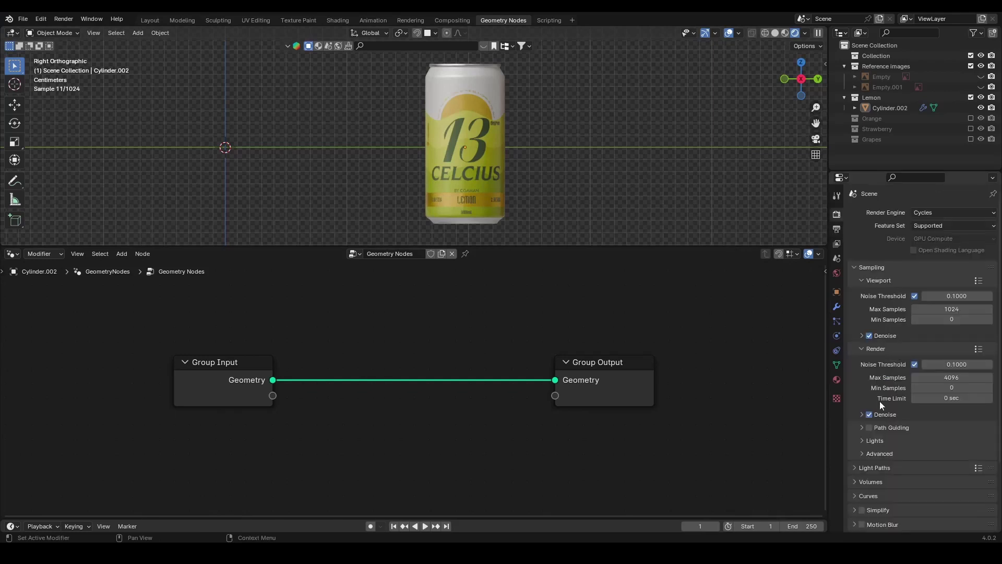
click(868, 452)
scroll(877, 446, down, 5)
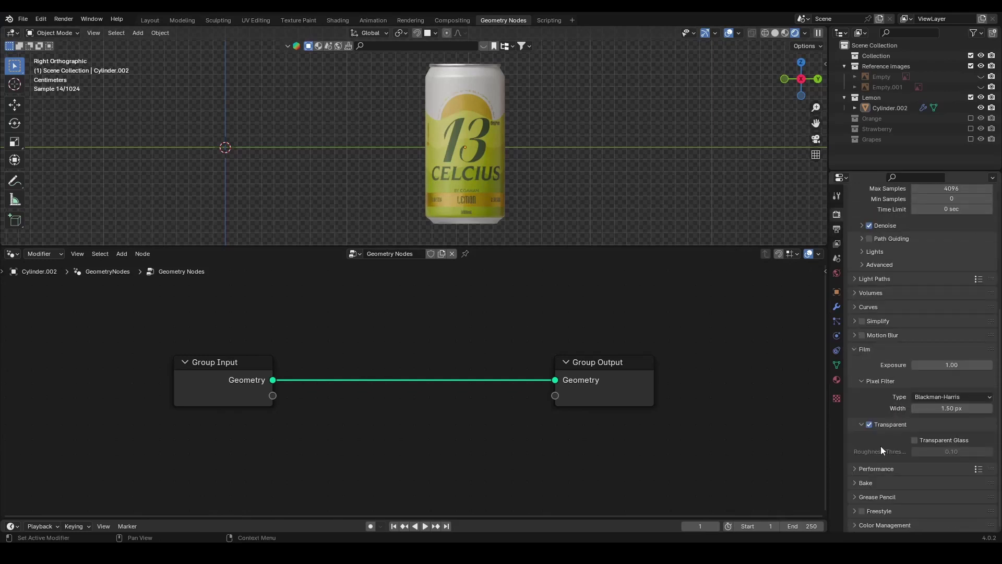
click(869, 425)
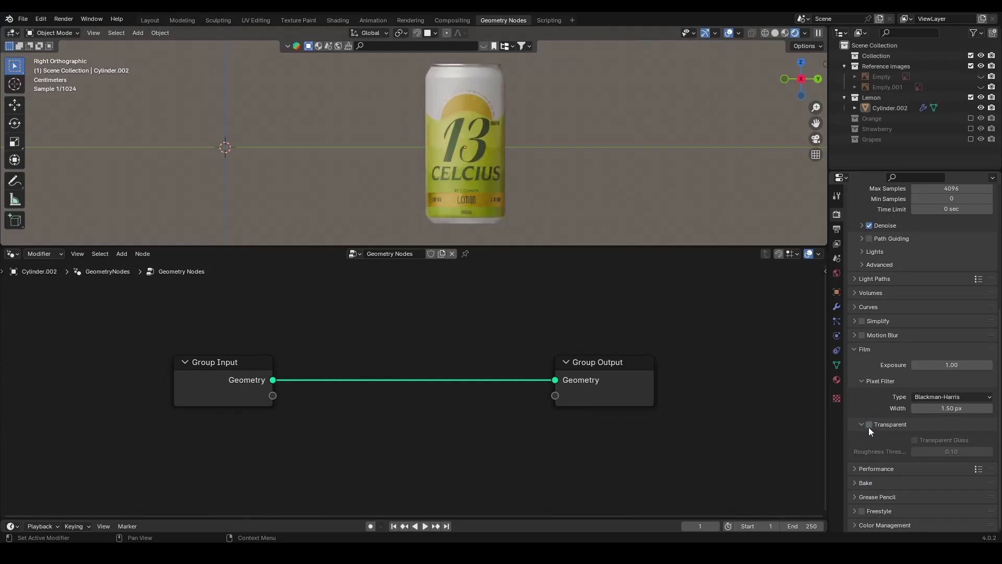
click(870, 424)
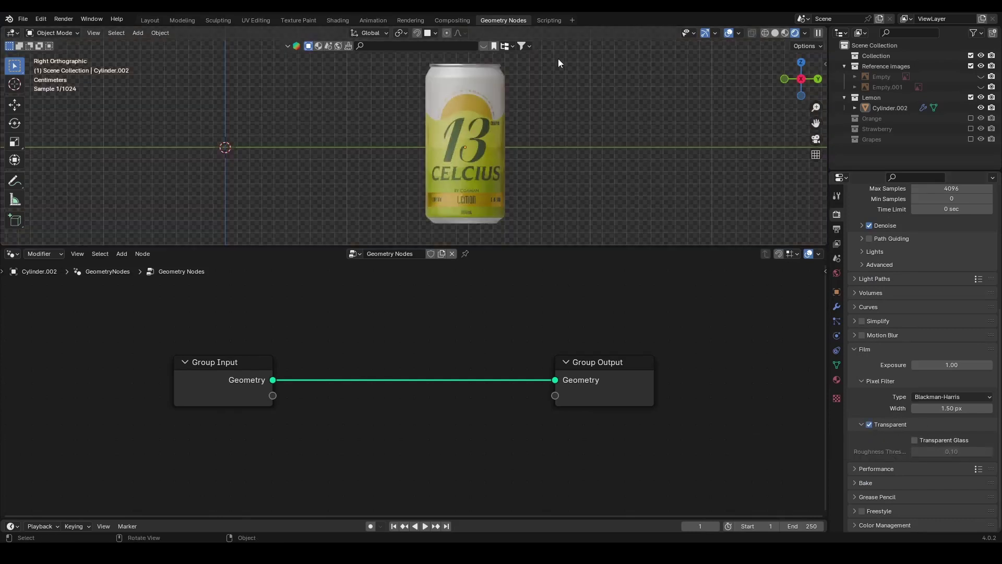
- Select the can with viewport overlays shown and tilt it around the global Y axis so its base faces the view
click(729, 34)
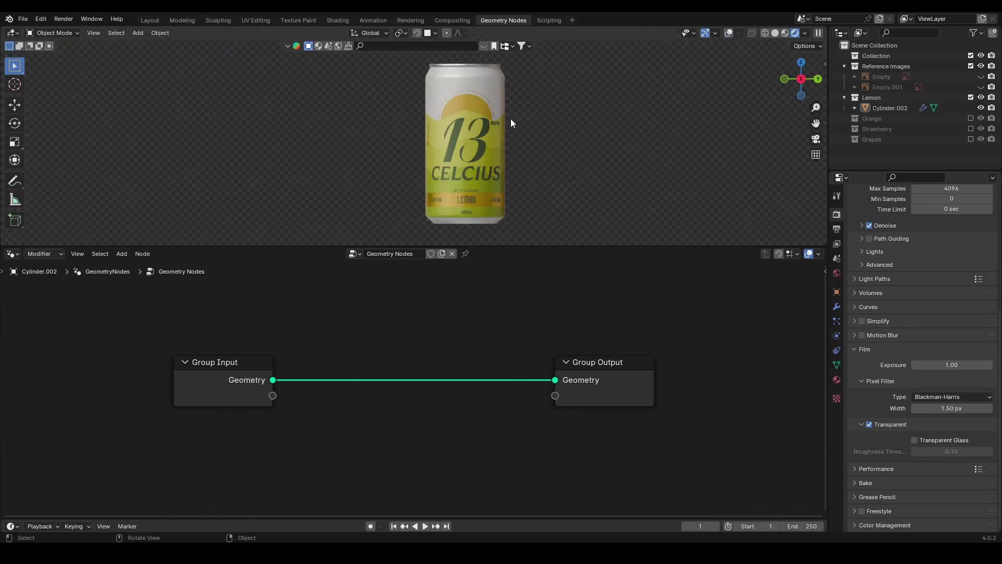
click(466, 136)
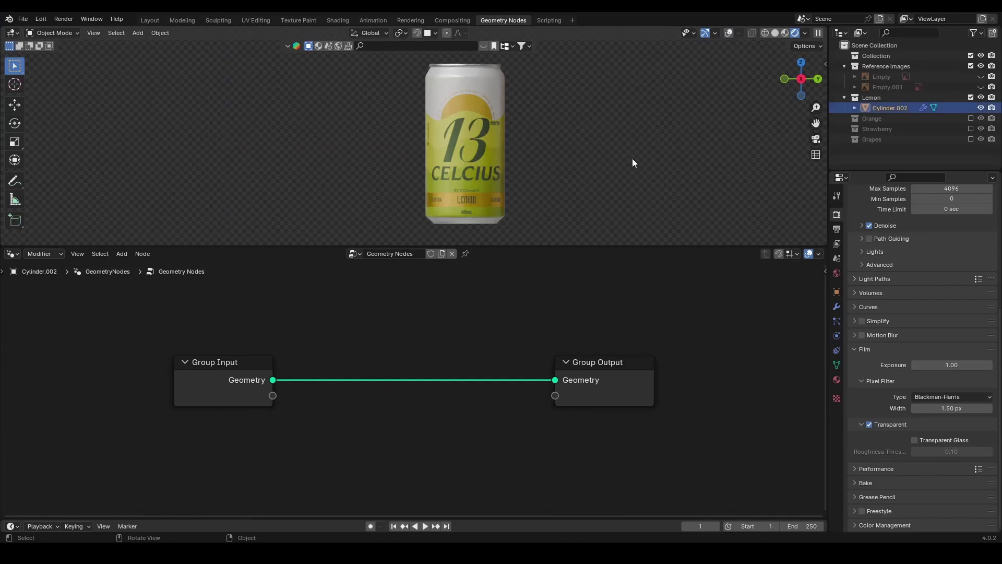
click(729, 33)
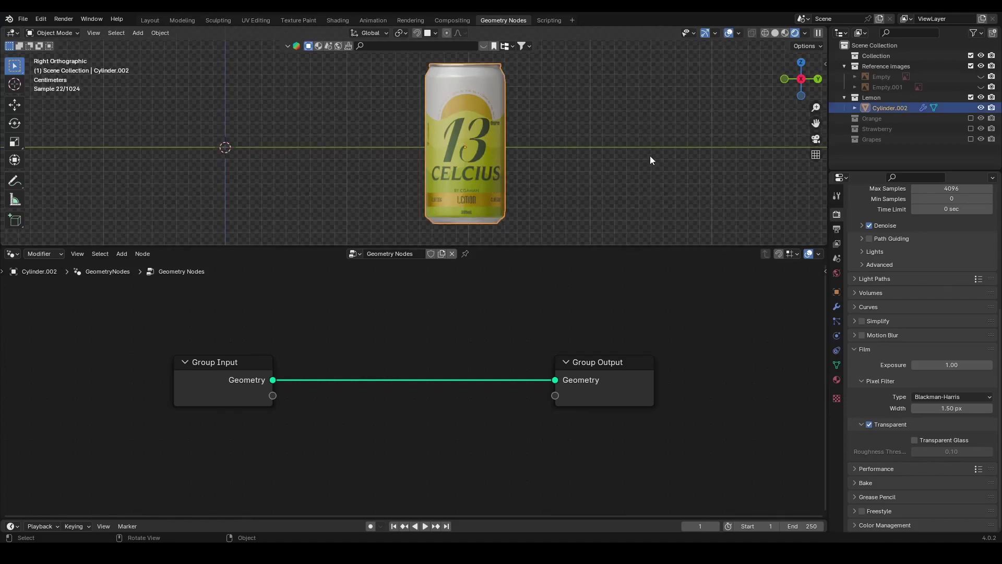
key(r)
key(y)
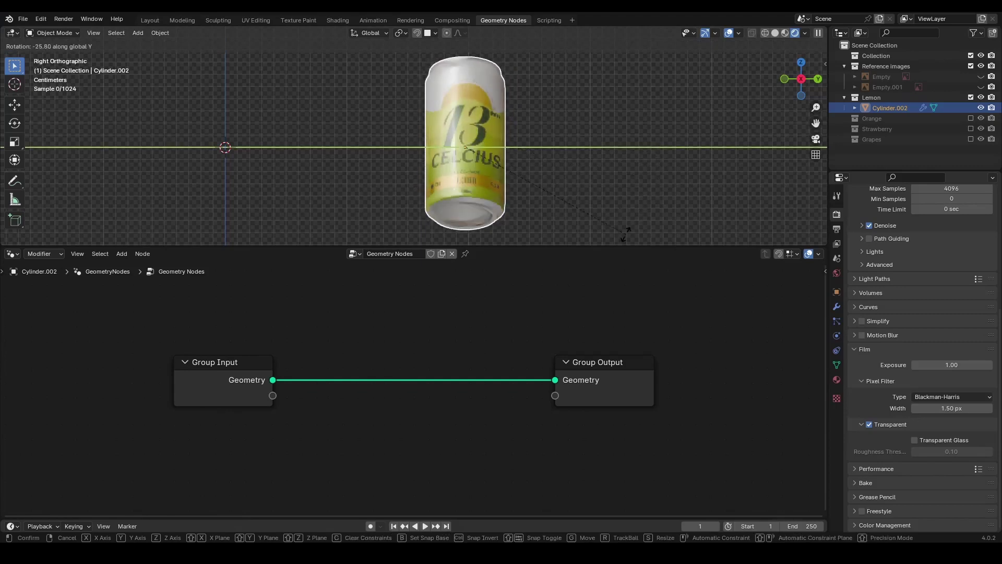
click(638, 224)
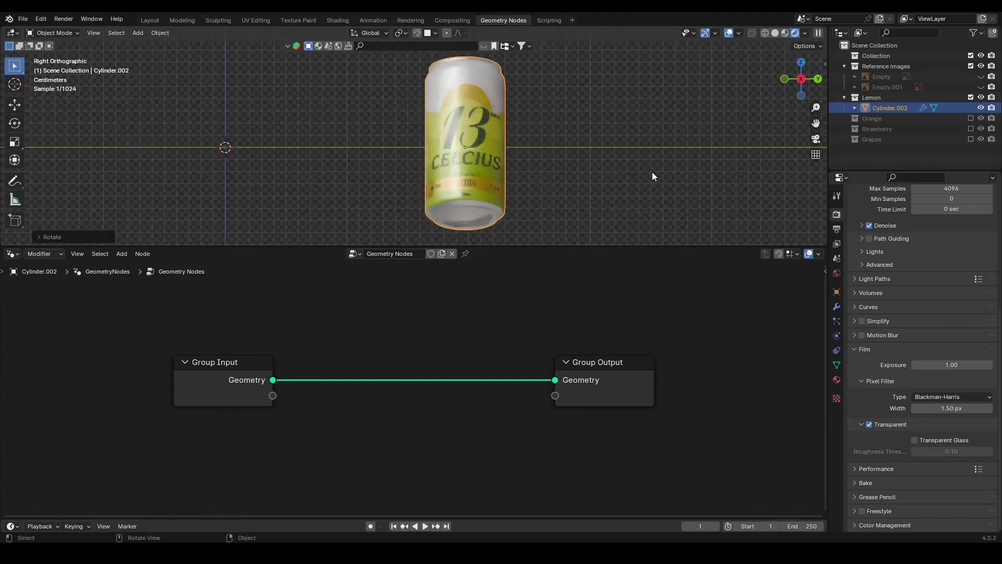
- Rotate the can around the global Z axis to lean it sideways, then slightly reduce its tilt around global Y
key(r)
key(z)
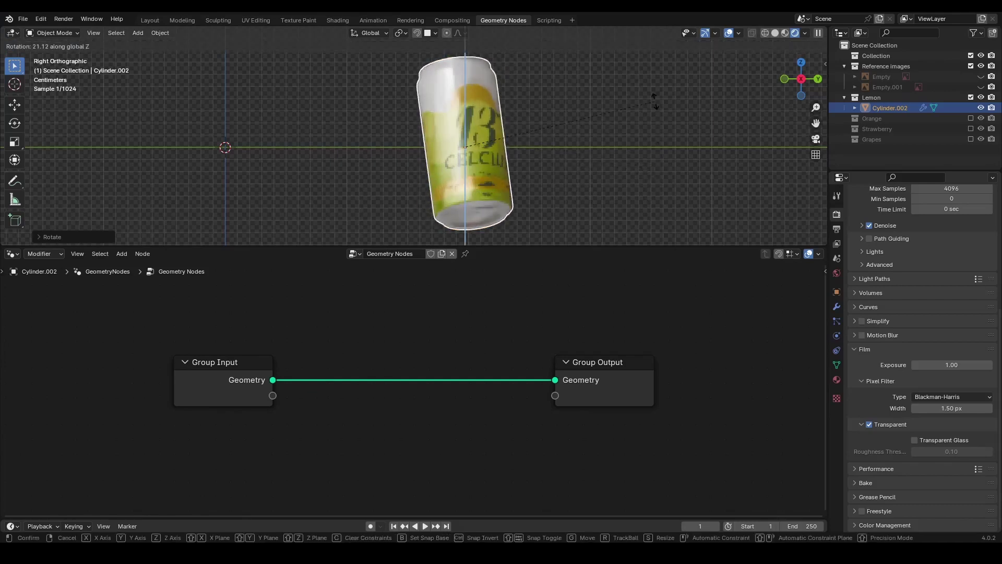
click(653, 120)
key(r)
key(y)
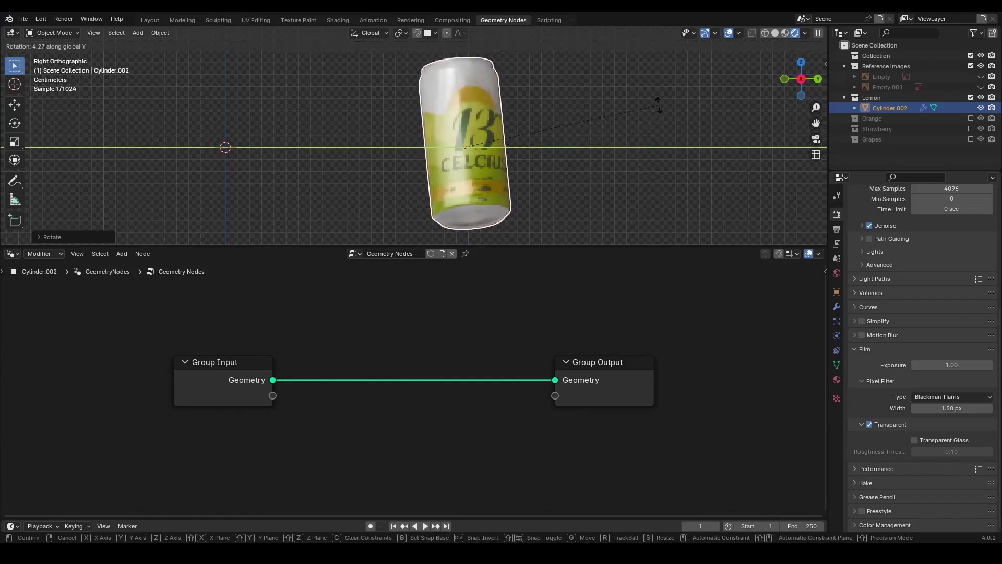
click(659, 104)
click(606, 136)
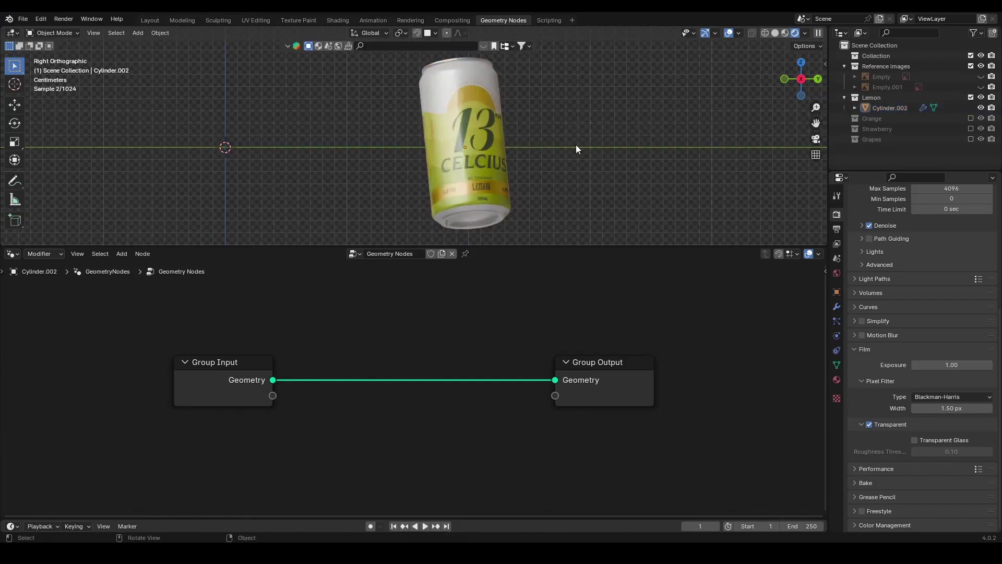
- Fine-tune the can's tilt around the global Y axis and deselect it
click(475, 166)
key(r)
key(y)
click(645, 155)
click(554, 208)
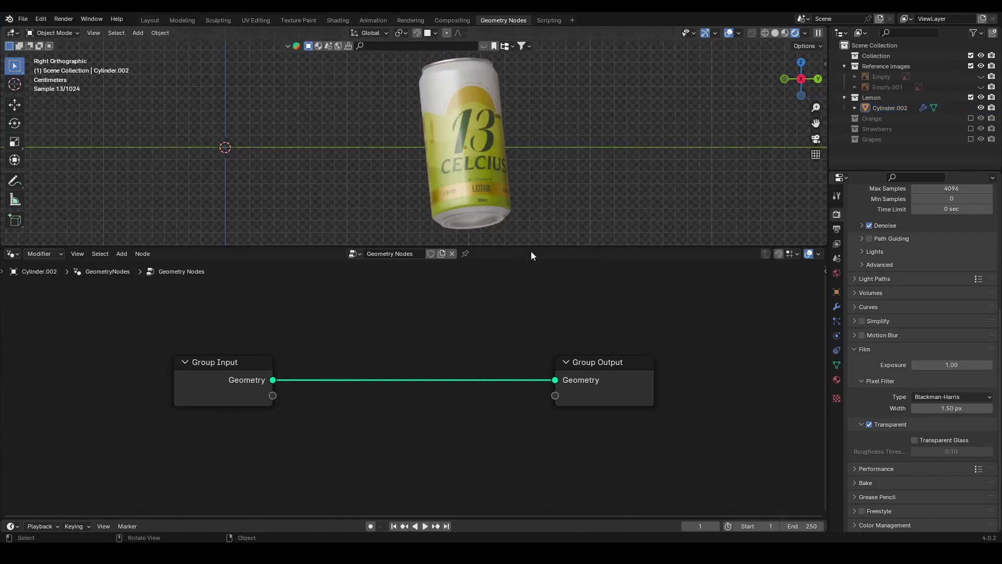
- Return the viewport to solid shading and save the file
click(775, 34)
key(ctrl+s)
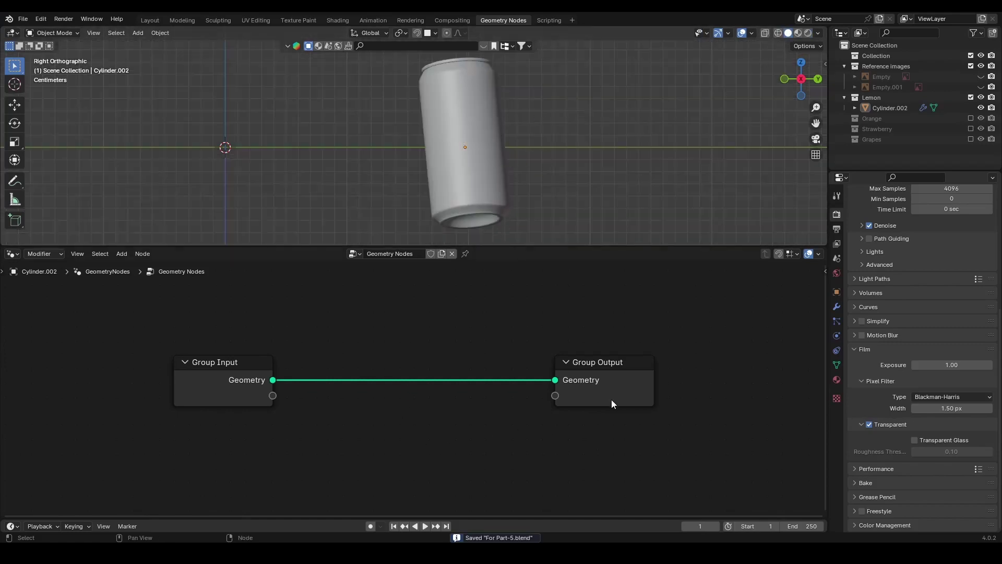
- Add a Distribute Points on Faces node on the link between the Group Input and Group Output nodes
drag(240, 384, 239, 385)
drag(609, 380, 617, 379)
click(364, 334)
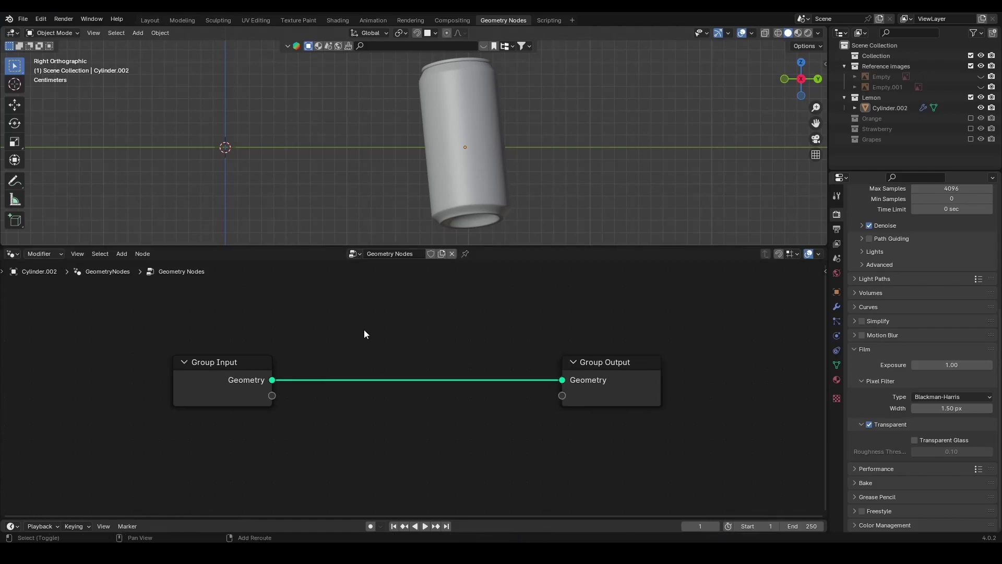
key(shift+a)
click(121, 255)
key(shift+a)
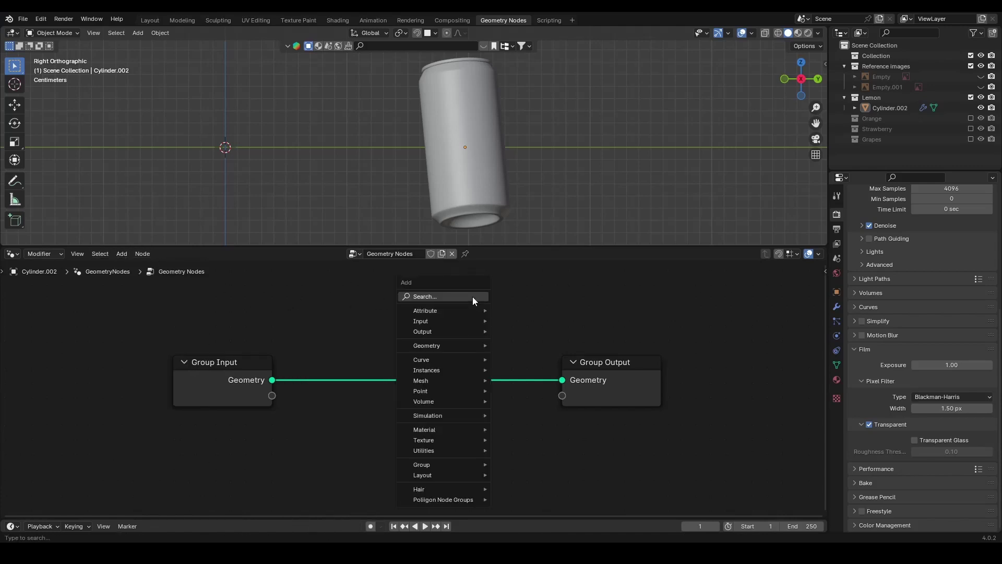
click(472, 296)
text(distri)
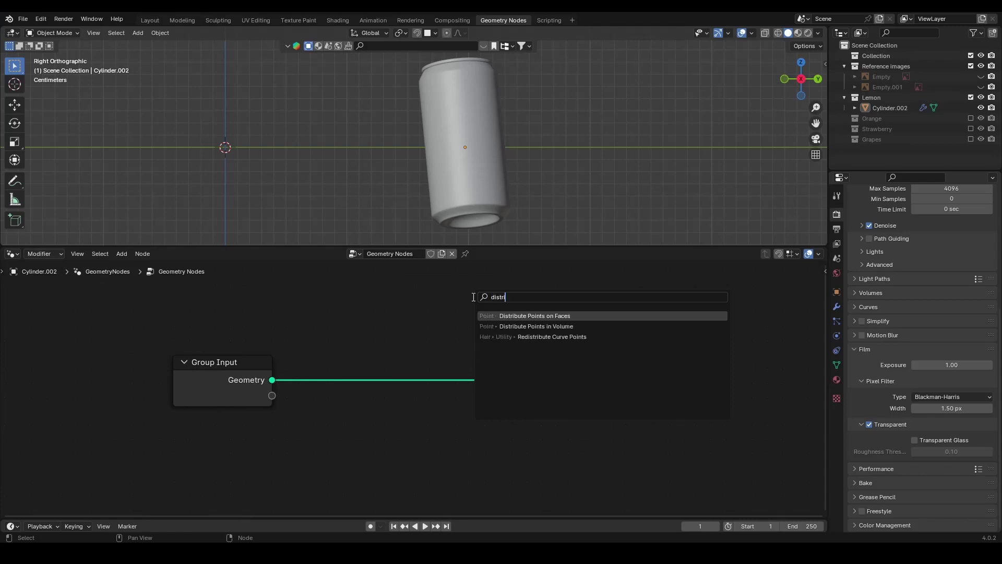
key(Return)
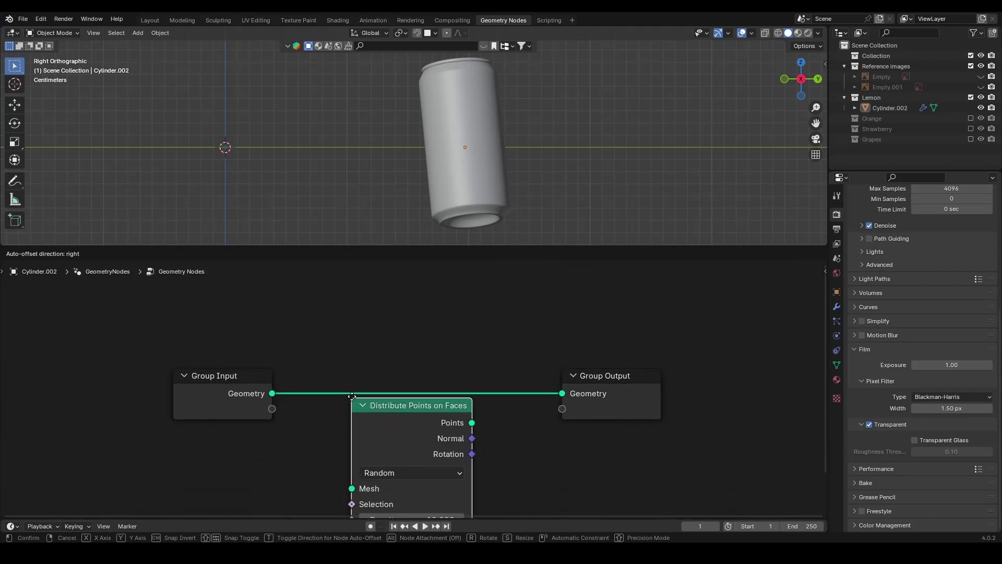
click(342, 375)
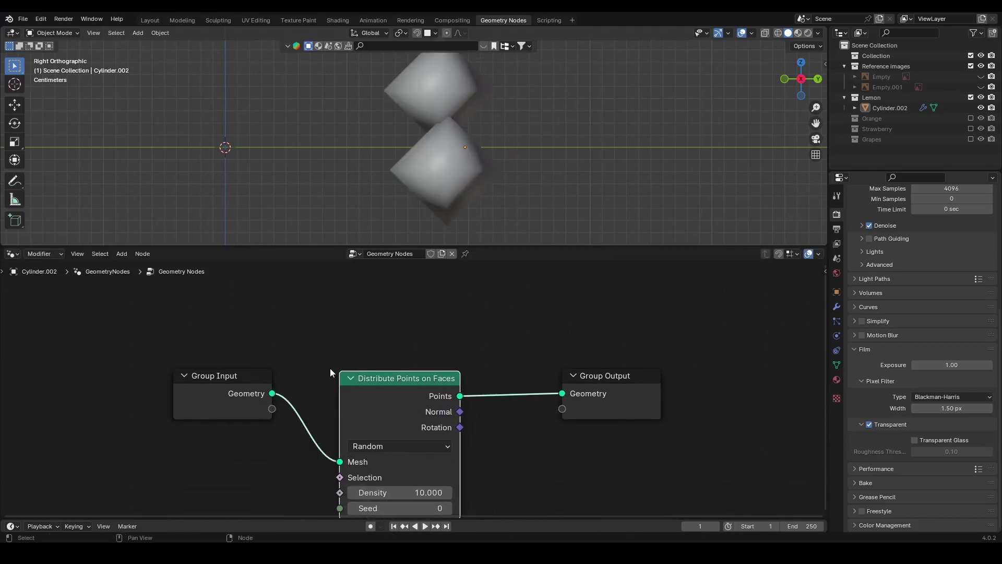
- Move the Group Input and Group Output nodes outward and up to make room around Distribute Points on Faces
scroll(329, 367, down, 3)
drag(318, 391, 218, 352)
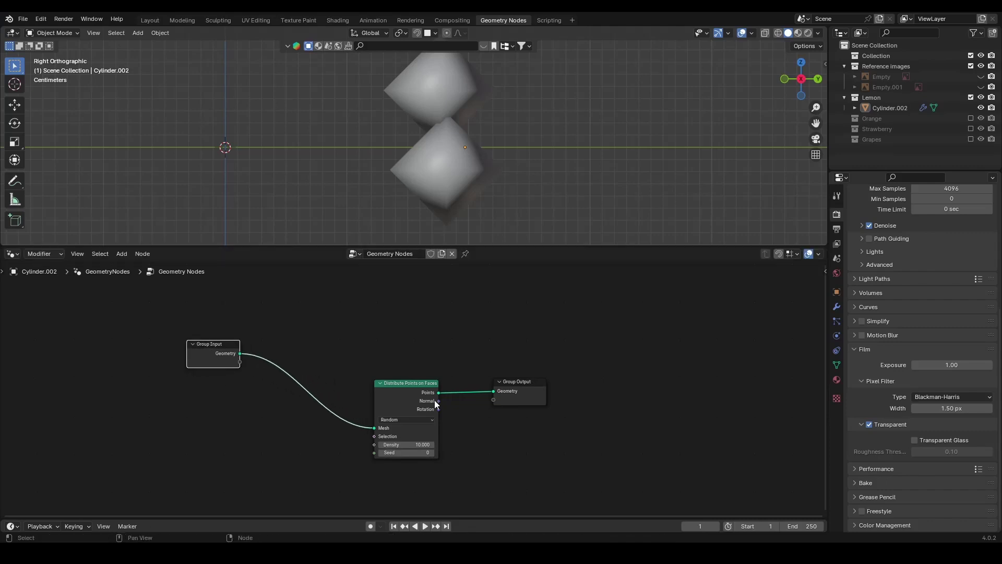
drag(528, 395, 623, 350)
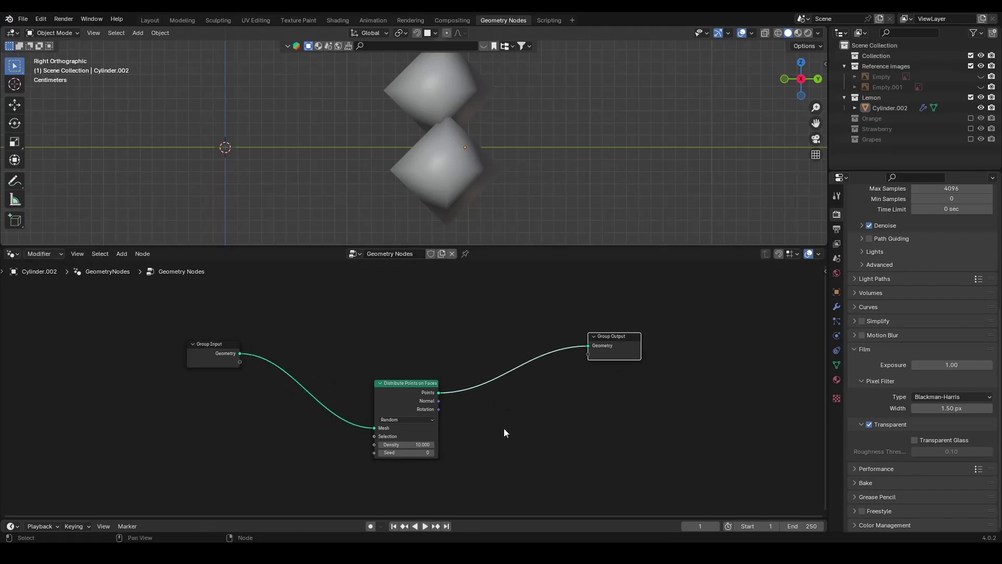
scroll(496, 412, up, 1)
scroll(413, 389, up, 1)
scroll(413, 390, down, 2)
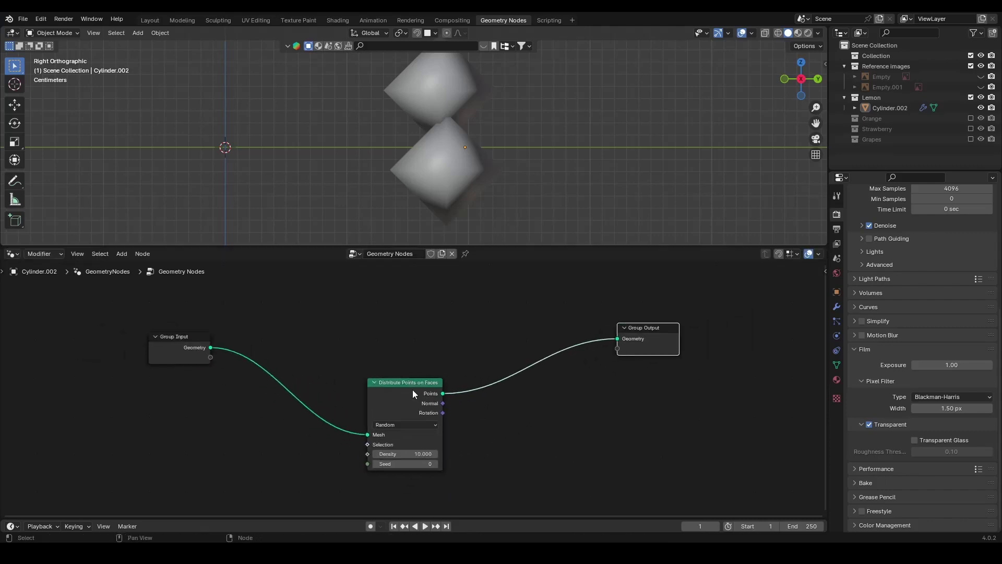
- Move the Distribute Points on Faces node closer to Group Input and give the 3D viewport more height
drag(408, 392, 327, 399)
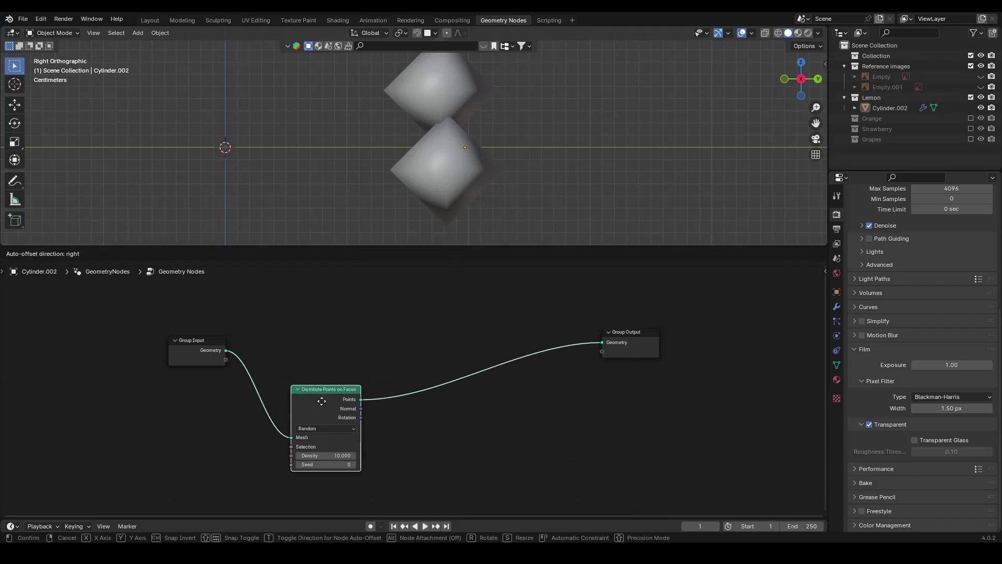
scroll(446, 159, down, 3)
middle_drag(446, 158, 510, 180)
scroll(419, 142, up, 4)
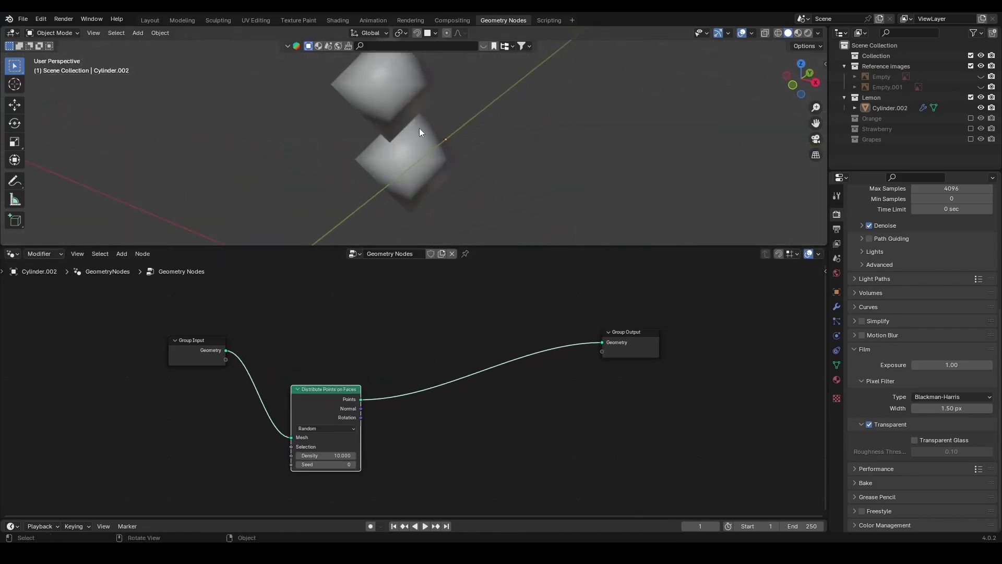
click(815, 82)
key(Tab)
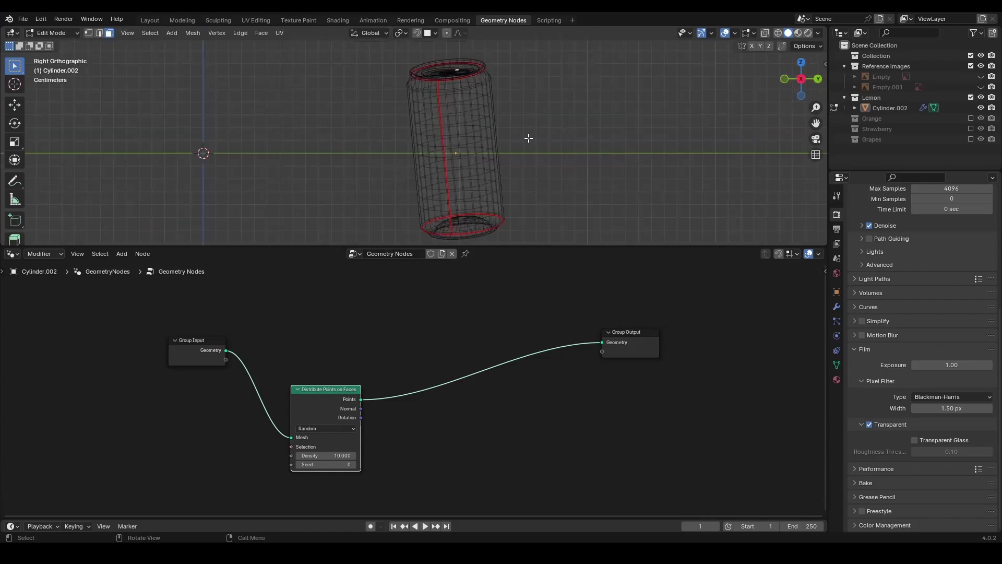
key(Tab)
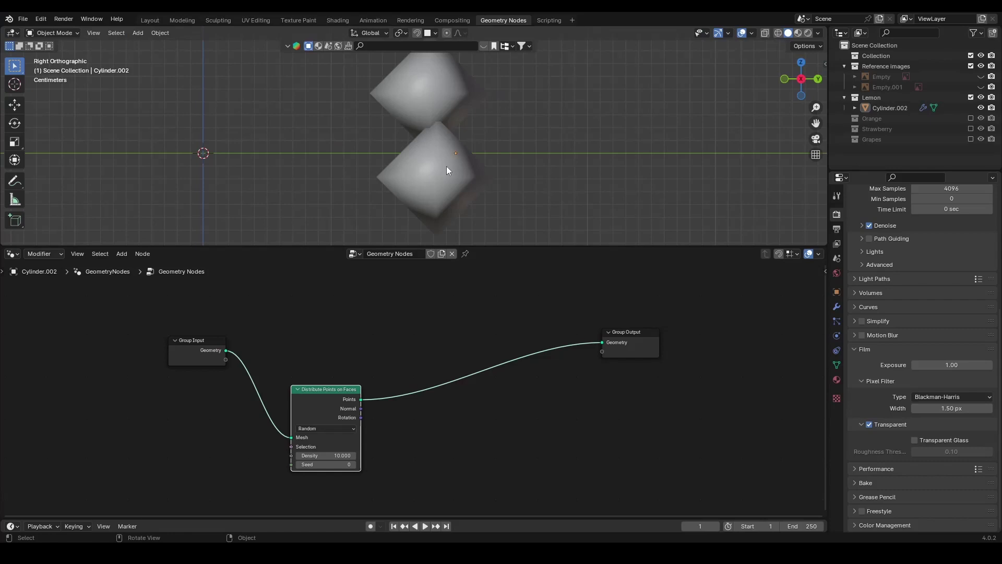
drag(503, 246, 506, 268)
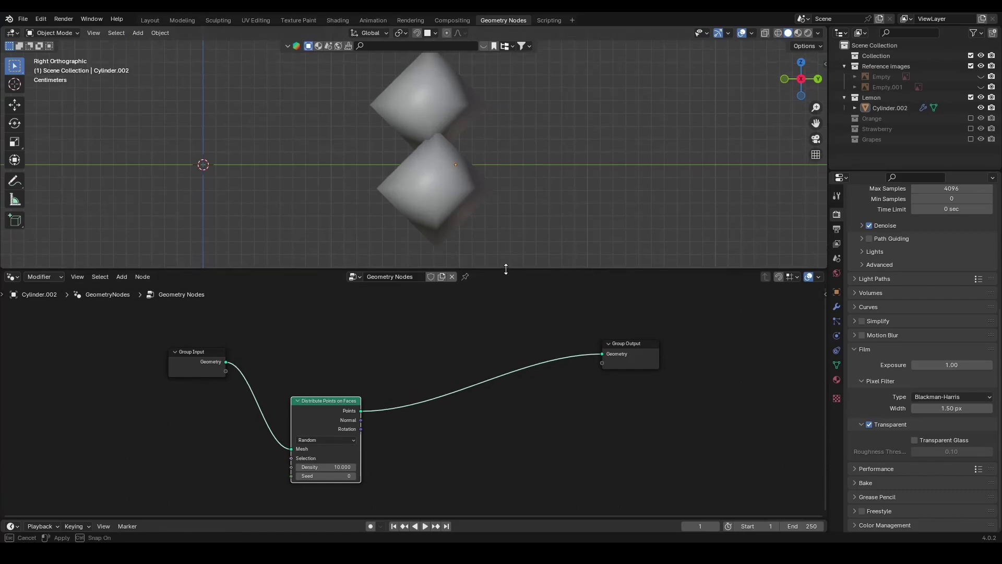
scroll(422, 442, up, 1)
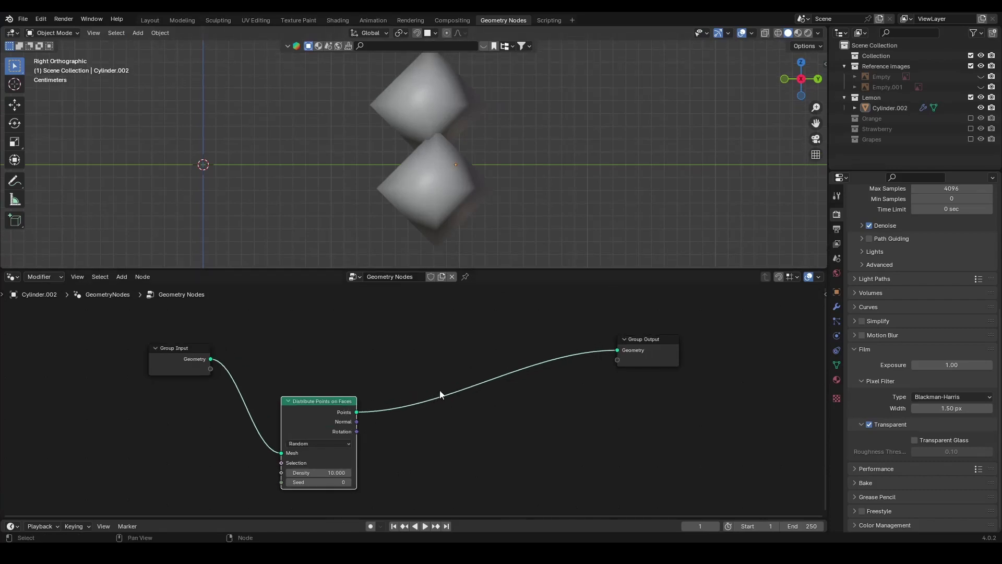
- Add a Join Geometry node on the link between Distribute Points on Faces and Group Output
key(shift+a)
click(541, 330)
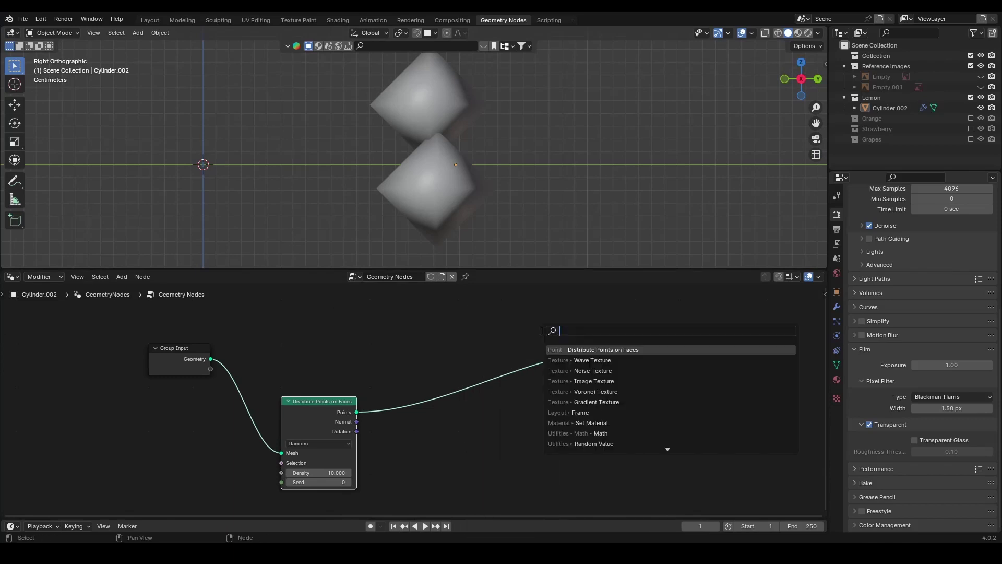
text(join ge)
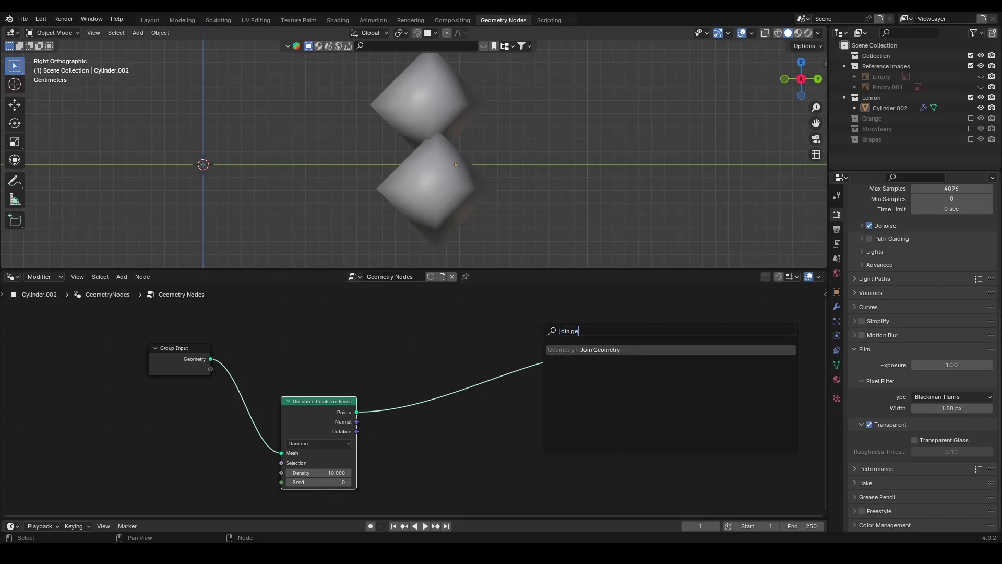
key(Return)
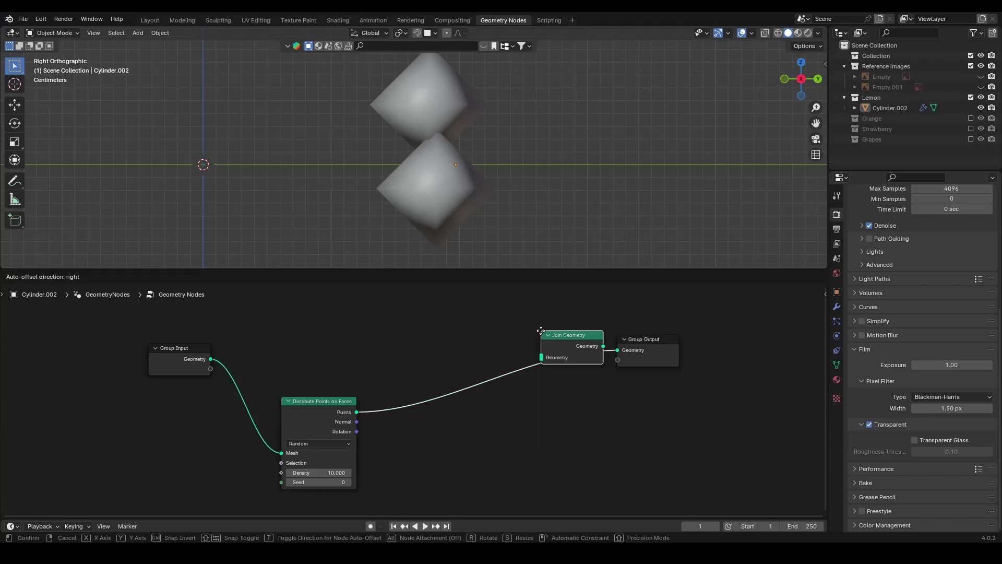
click(538, 353)
scroll(534, 381, up, 2)
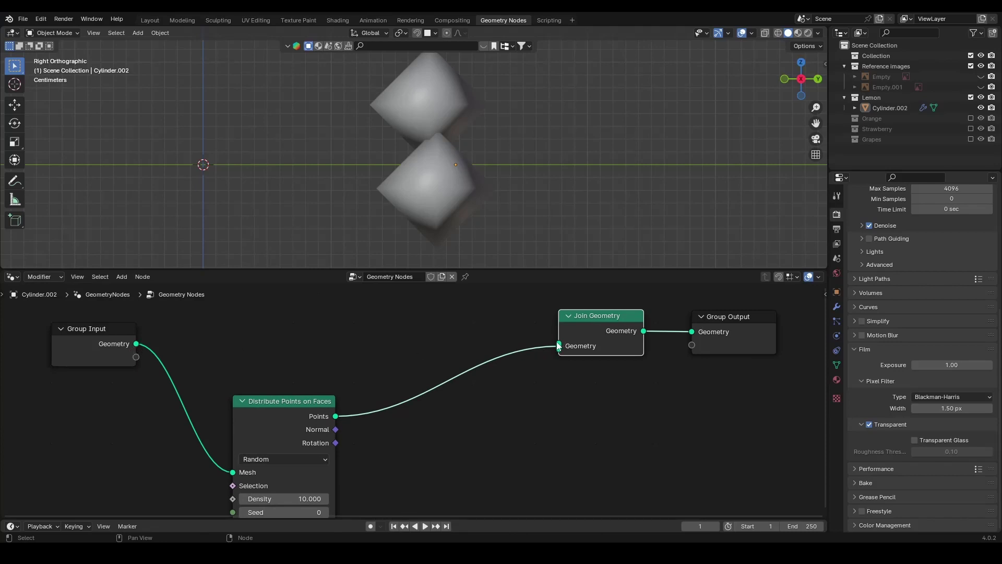
scroll(595, 369, down, 1)
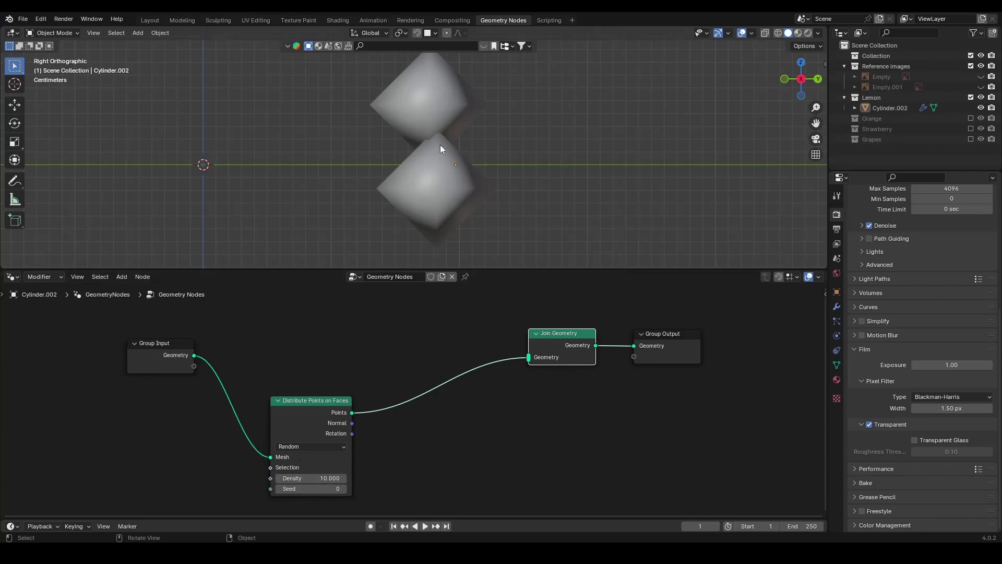
- Connect the Group Input's Geometry output to the Join Geometry node as well and inspect the can in the viewport
drag(194, 355, 529, 353)
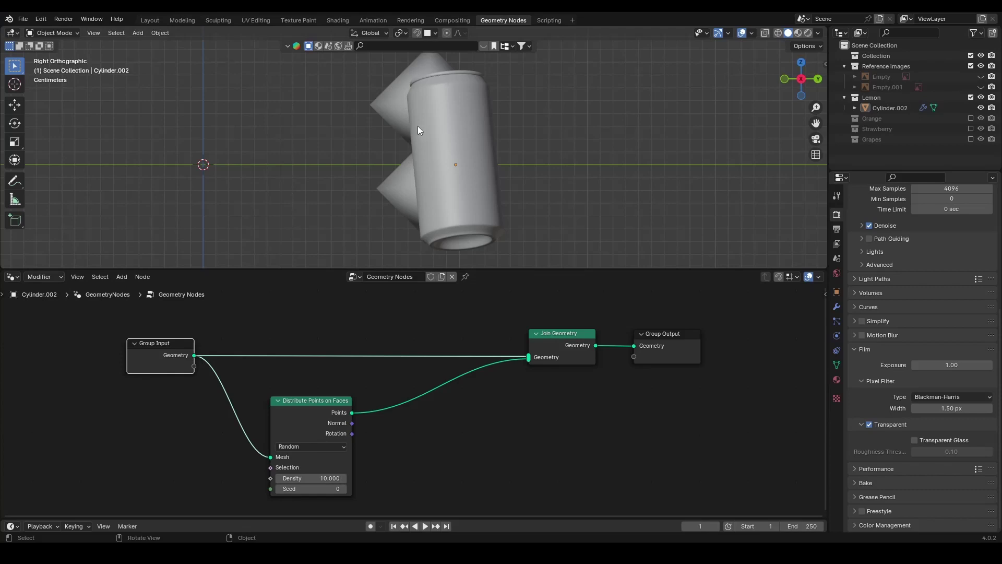
middle_drag(426, 137, 416, 197)
click(804, 87)
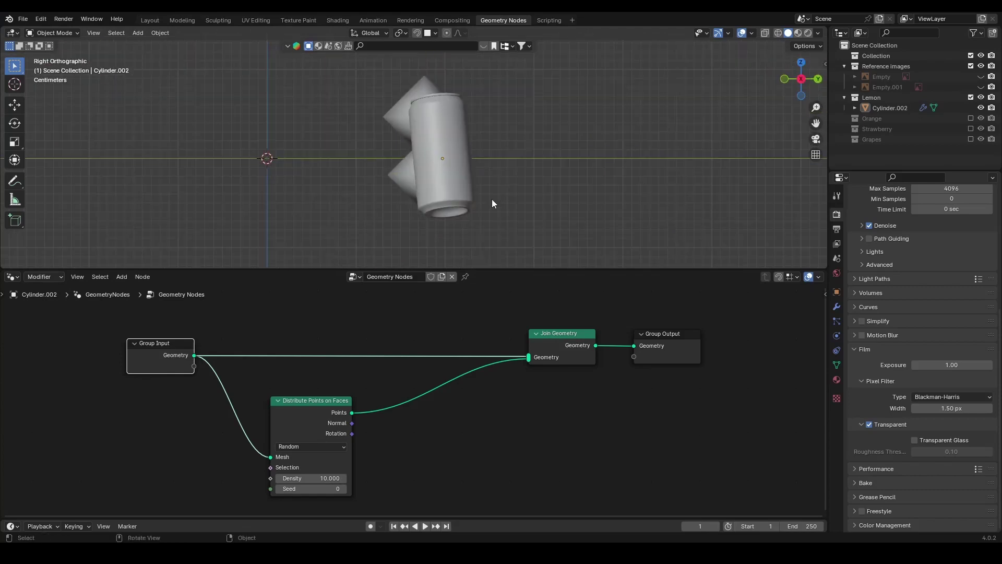
- Add an Instance on Points node on the link between Distribute Points on Faces and Join Geometry
scroll(489, 341, down, 1)
key(shift+a)
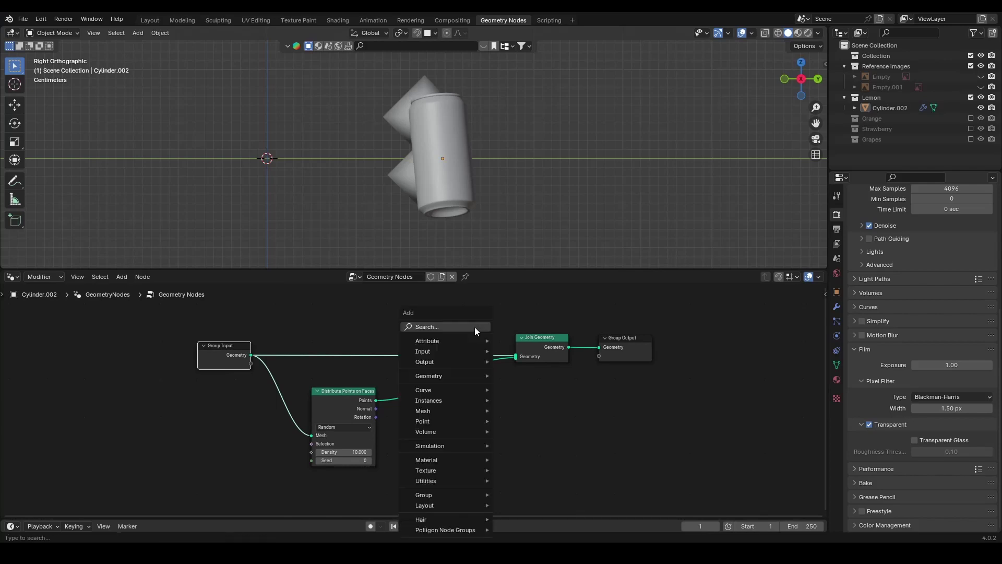
click(475, 327)
text(inst)
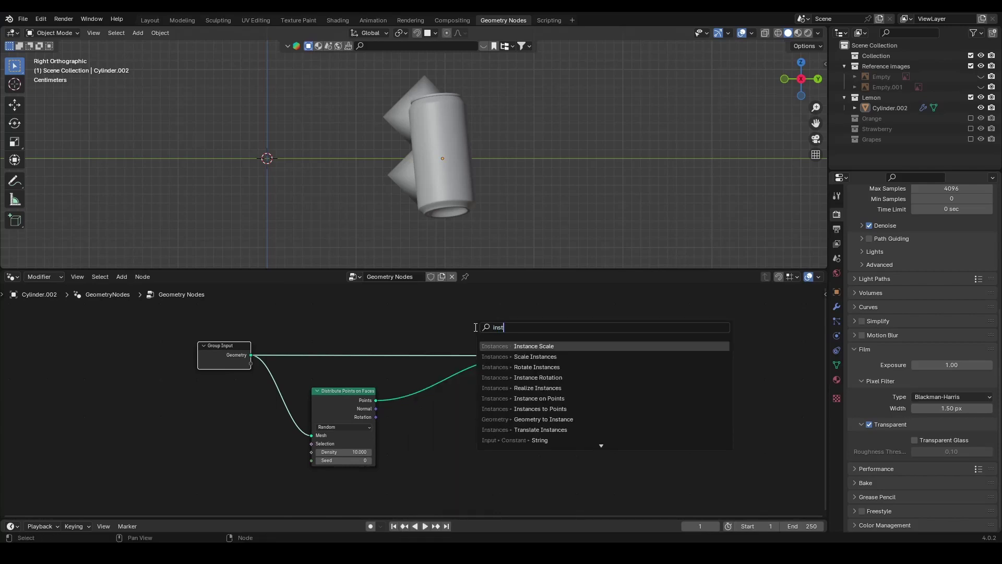
text(ance on p)
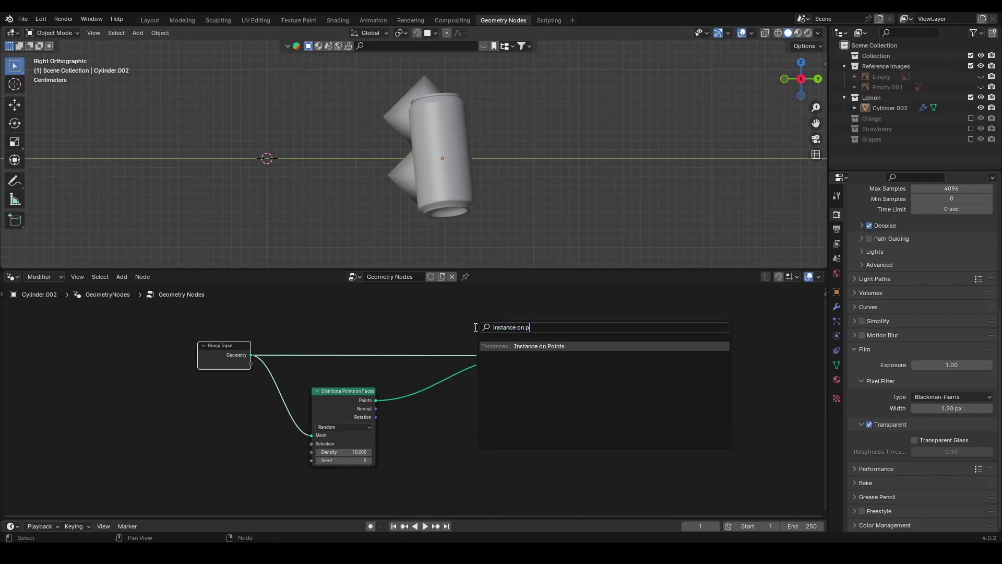
key(Return)
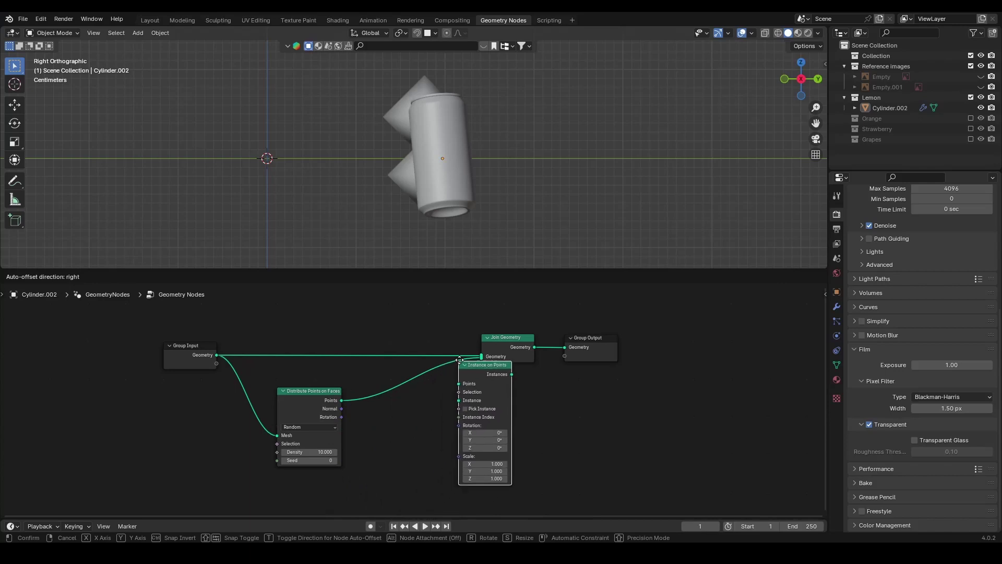
click(400, 374)
key(Home)
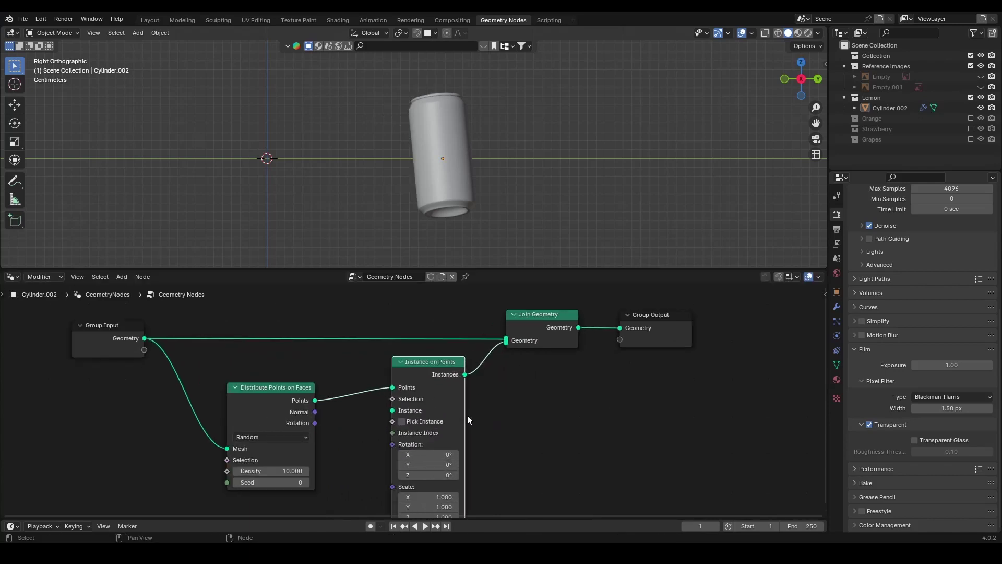
middle_drag(440, 167, 783, 96)
click(798, 81)
key(Home)
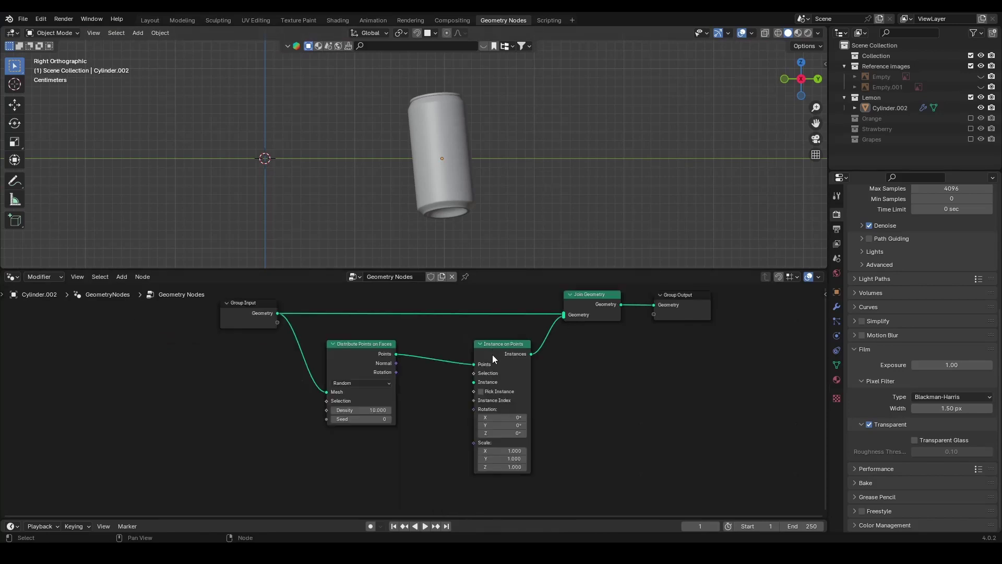
- Add a cube mesh at the 3D cursor, scale it by 0.001 and enlarge it again by about 3.45
drag(472, 384, 453, 384)
key(shift+a)
mouse_move(274, 160)
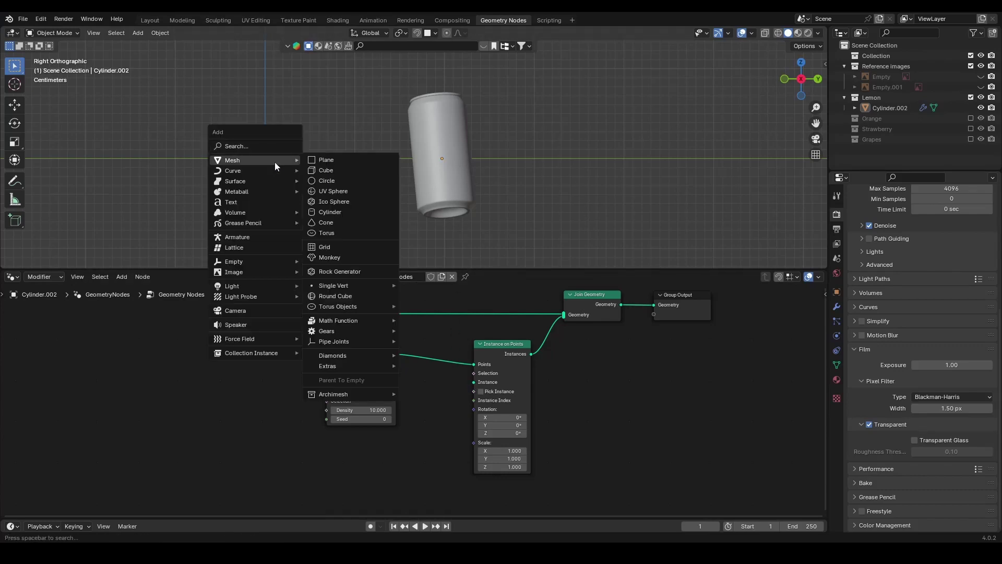
click(327, 170)
text(s)
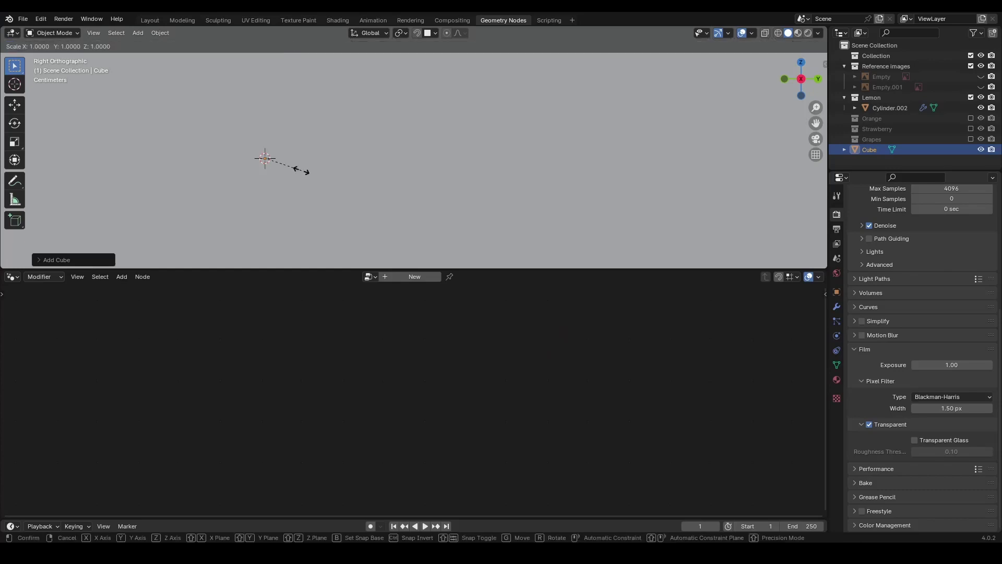
text(.001)
key(Return)
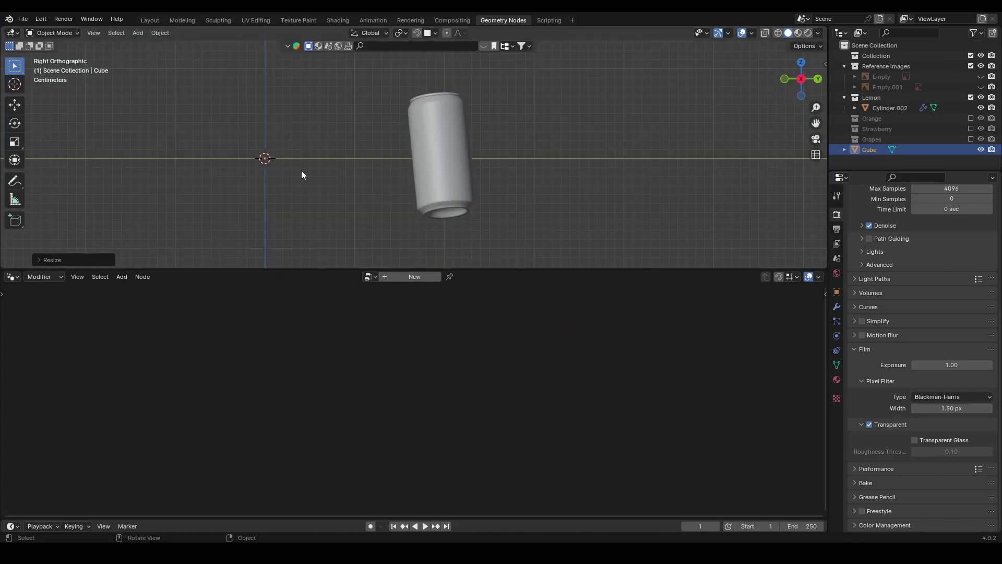
scroll(302, 170, up, 2)
key(s)
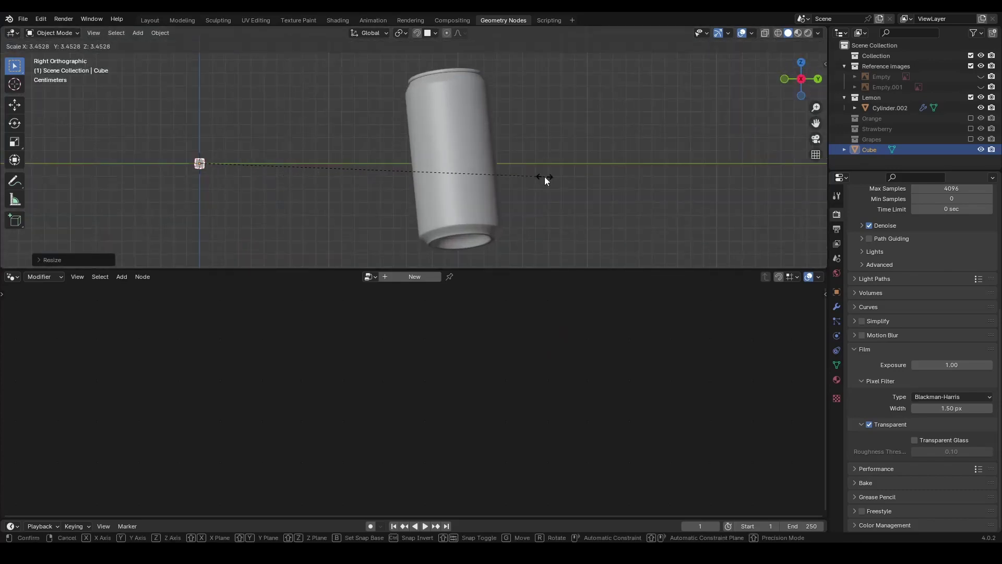
key(Return)
- Select the can and bring the cube into its node tree as an Object Info node below Distribute Points on Faces
click(447, 188)
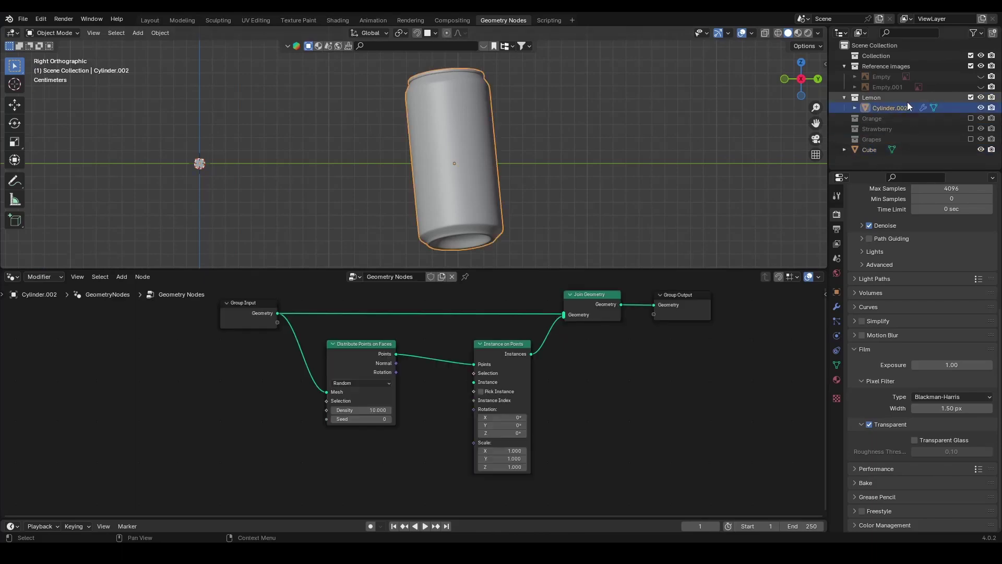
drag(865, 152, 351, 484)
scroll(338, 472, down, 1)
scroll(360, 475, up, 1)
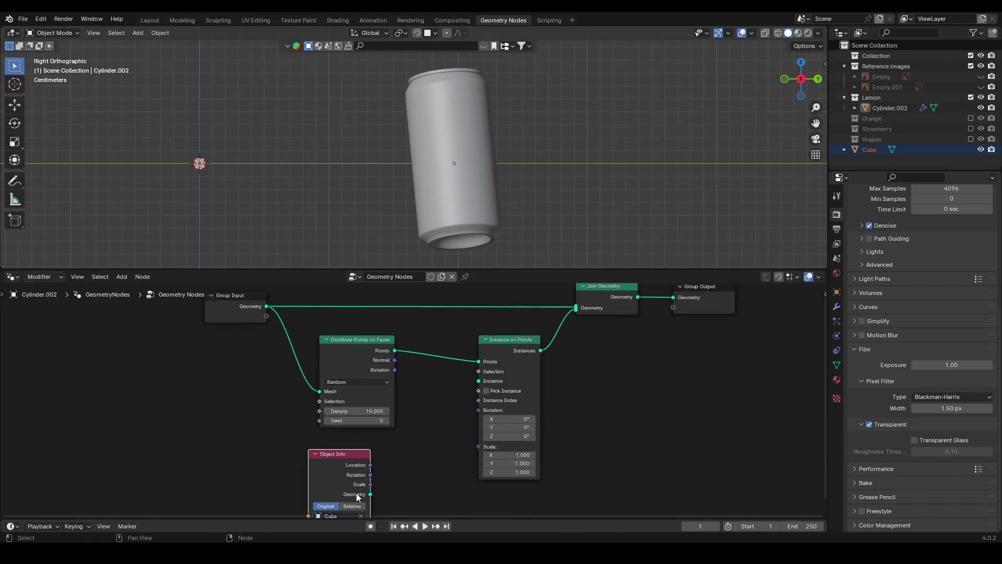
- Delete the Object Info node from the node tree and the small cube from the scene
key(x)
drag(233, 147, 183, 190)
key(Delete)
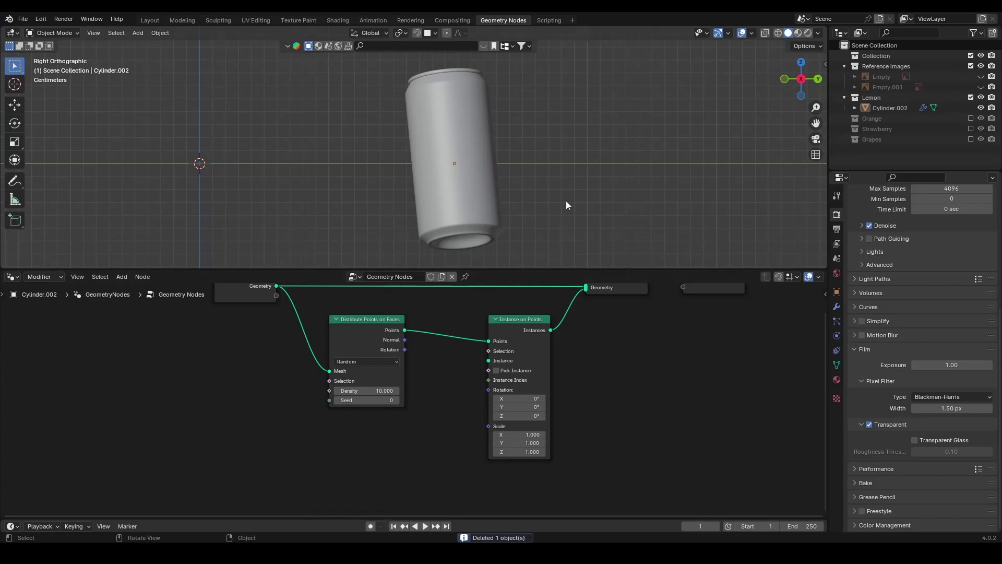
- Select the can and add a UV Sphere node below Distribute Points on Faces in its node tree
key(a)
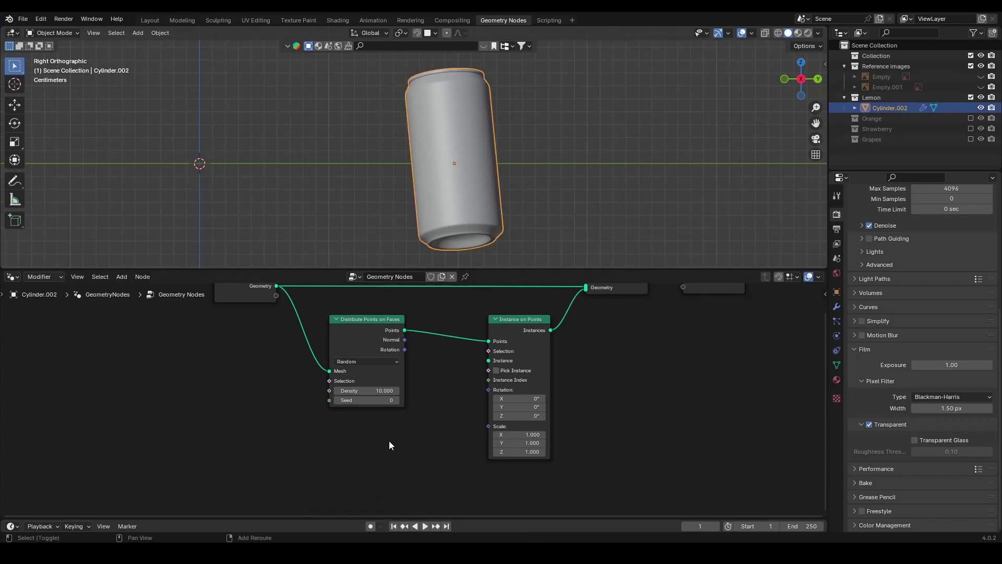
key(shift+a)
click(381, 328)
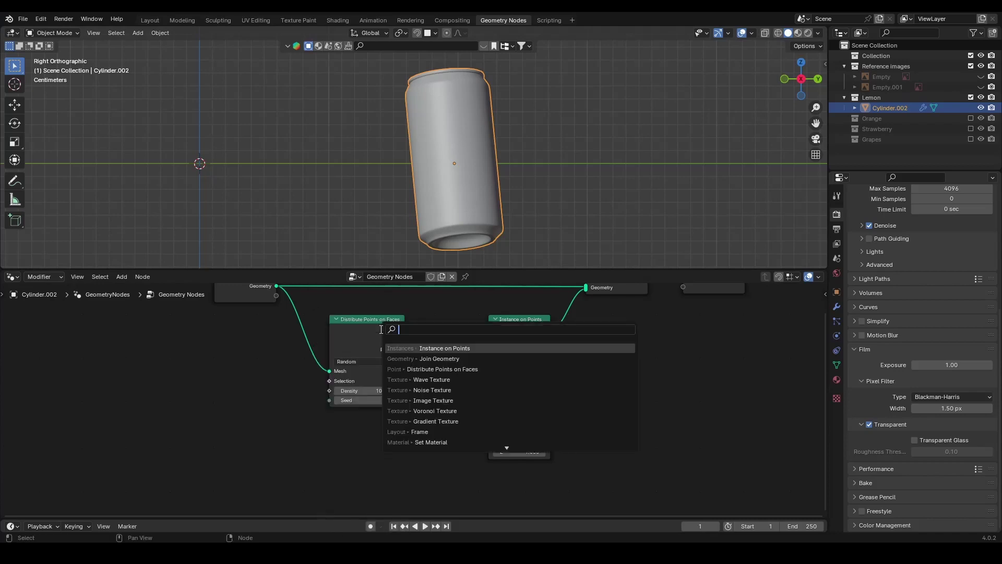
text(uv s)
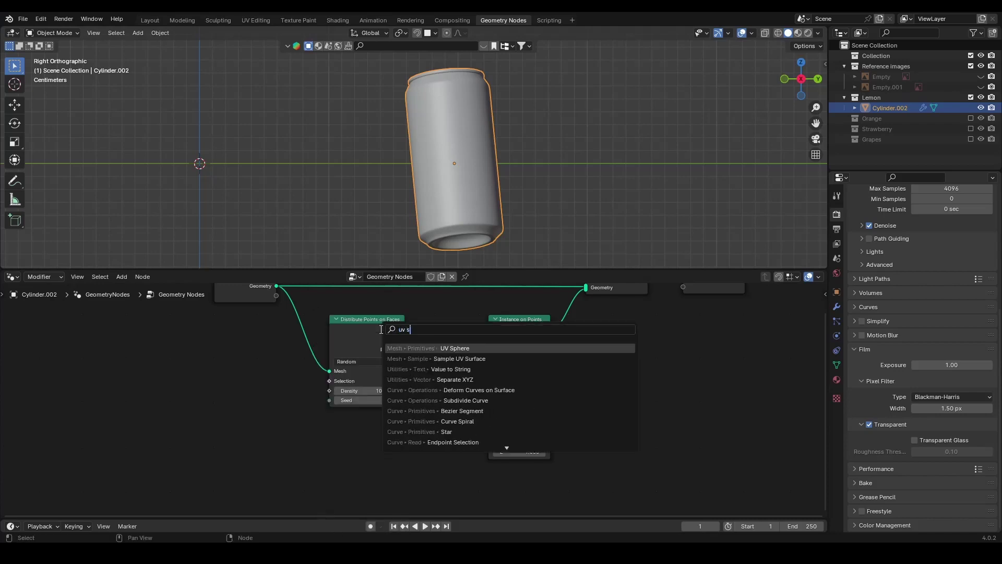
key(Return)
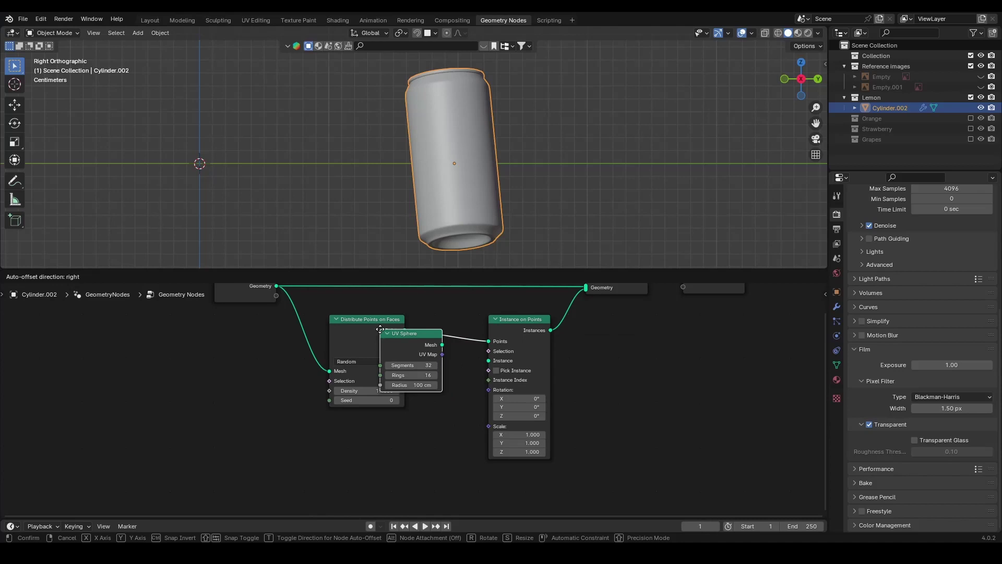
click(382, 449)
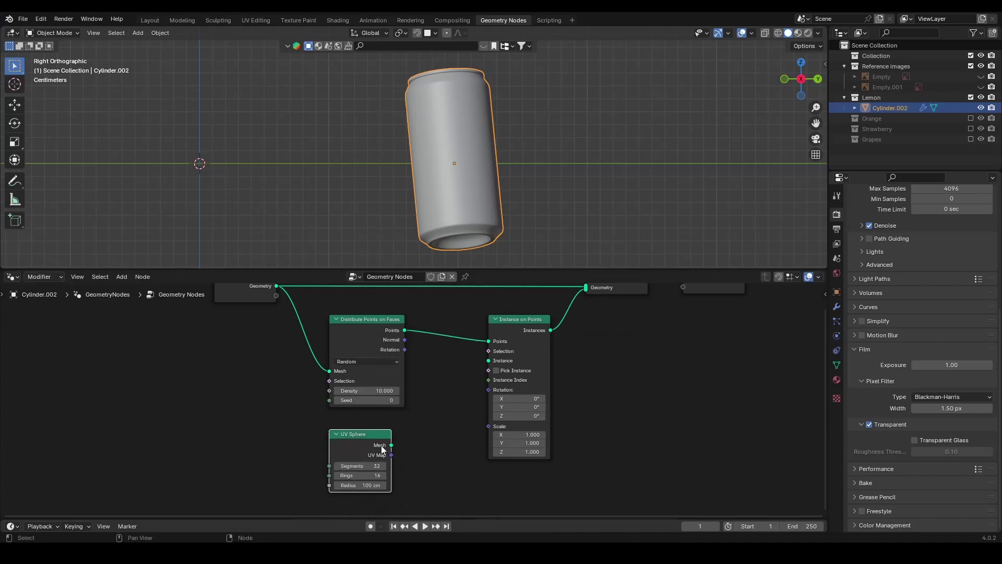
- Try adding a UV sphere mesh object to the scene, delete it and reselect the can
click(211, 127)
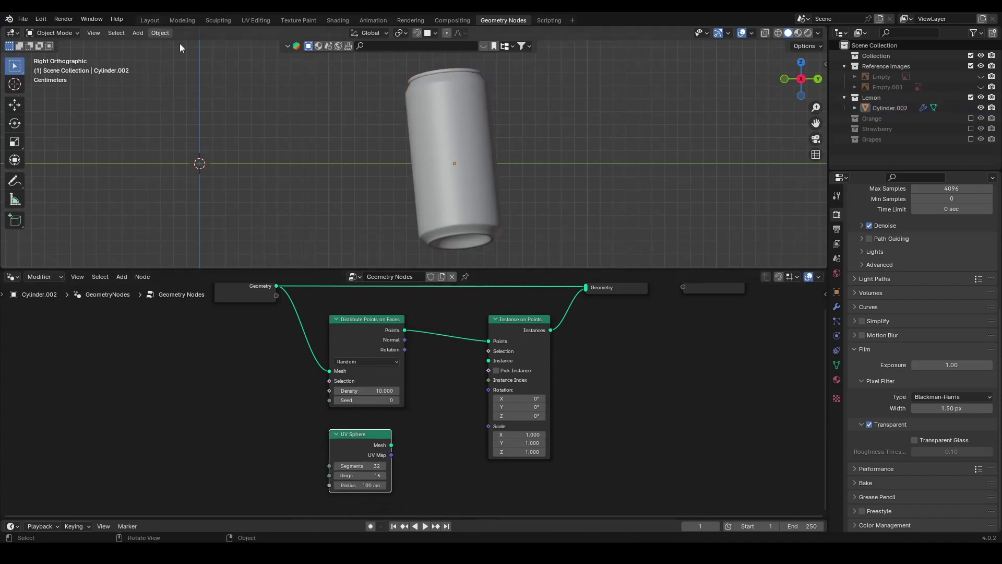
click(138, 33)
mouse_move(151, 48)
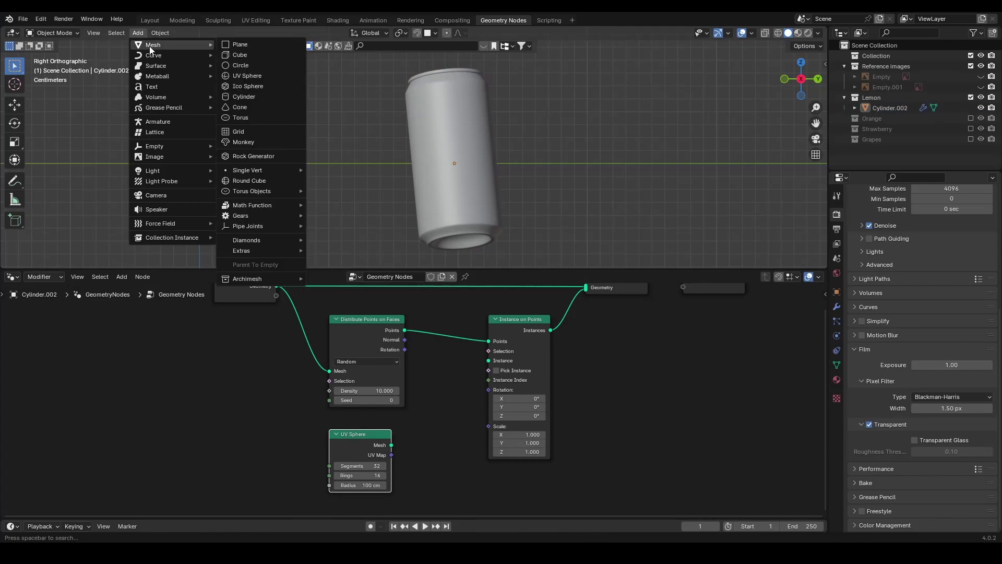
click(257, 77)
key(KP_Decimal)
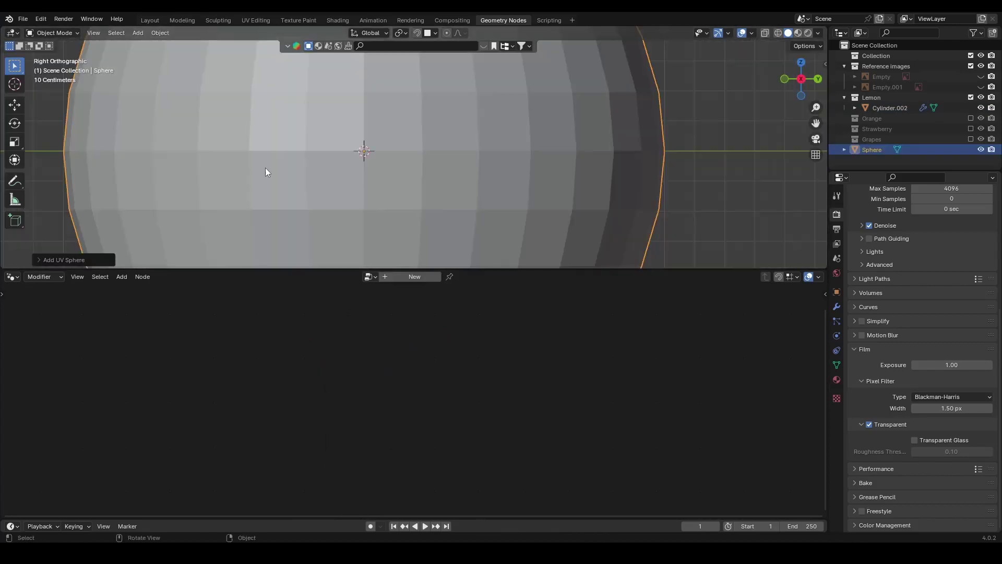
key(Delete)
click(416, 150)
key(KP_Decimal)
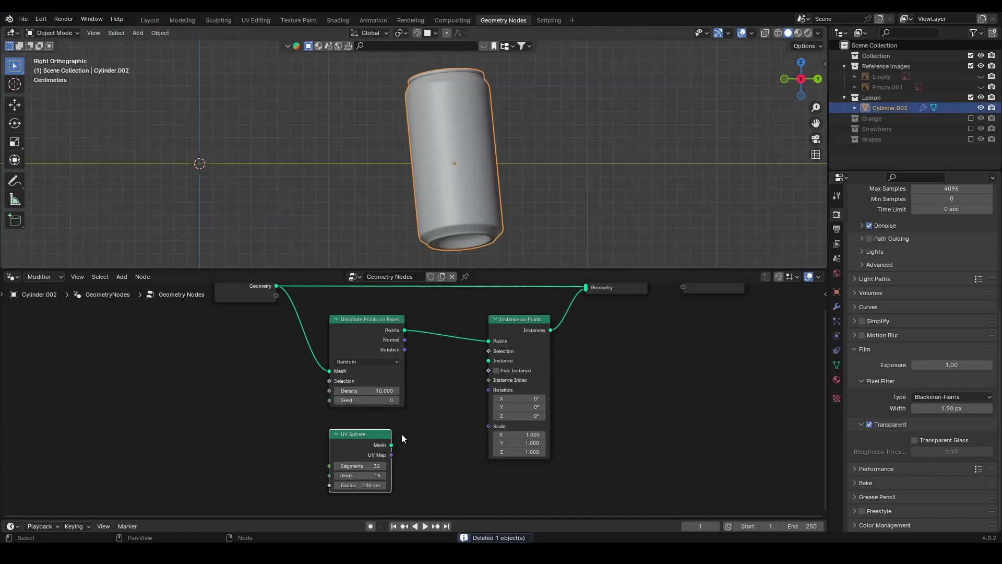
- Connect the UV Sphere node's Mesh output to the Instance input of Instance on Points
middle_drag(329, 453, 320, 440)
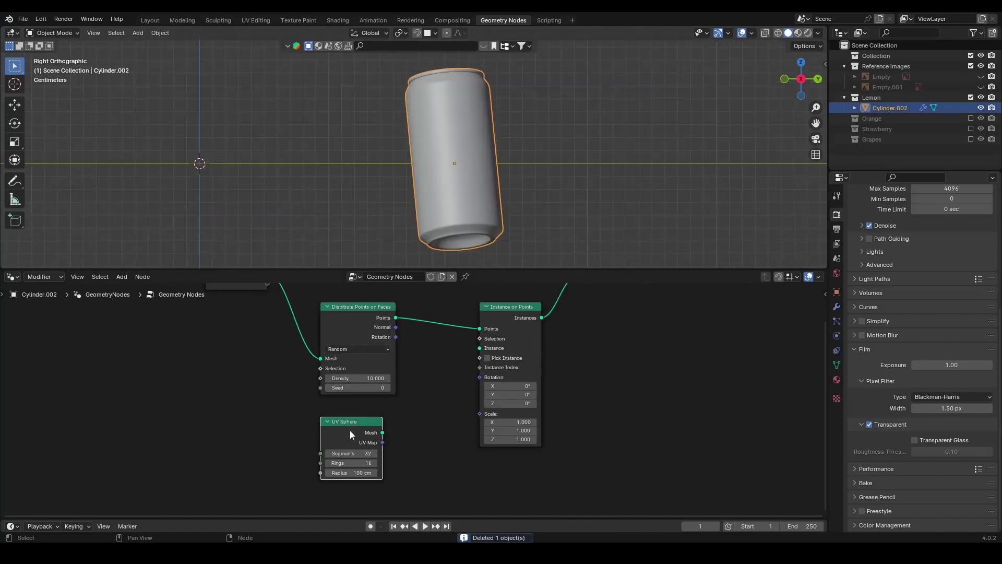
drag(383, 433, 479, 348)
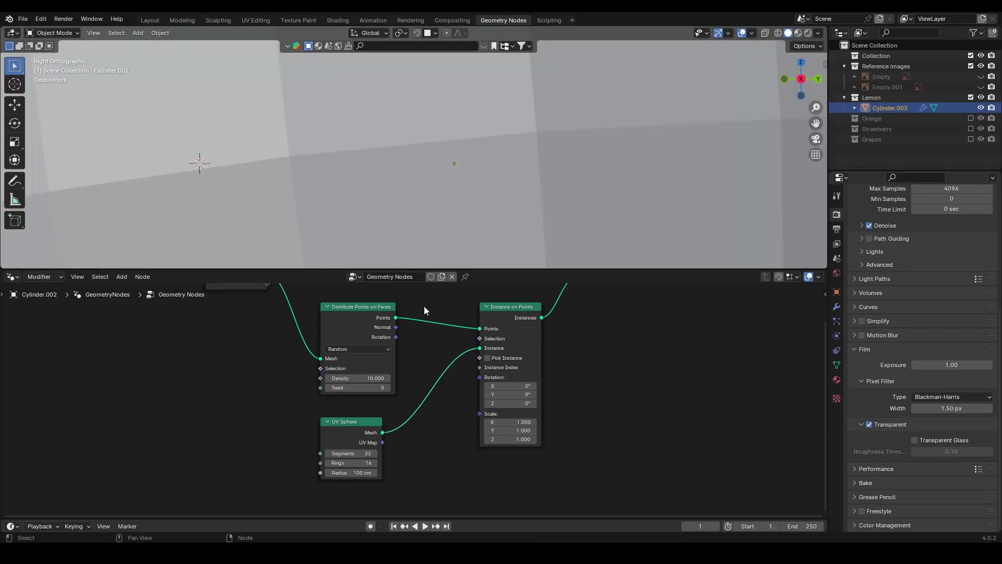
scroll(472, 205, down, 10)
scroll(474, 209, down, 2)
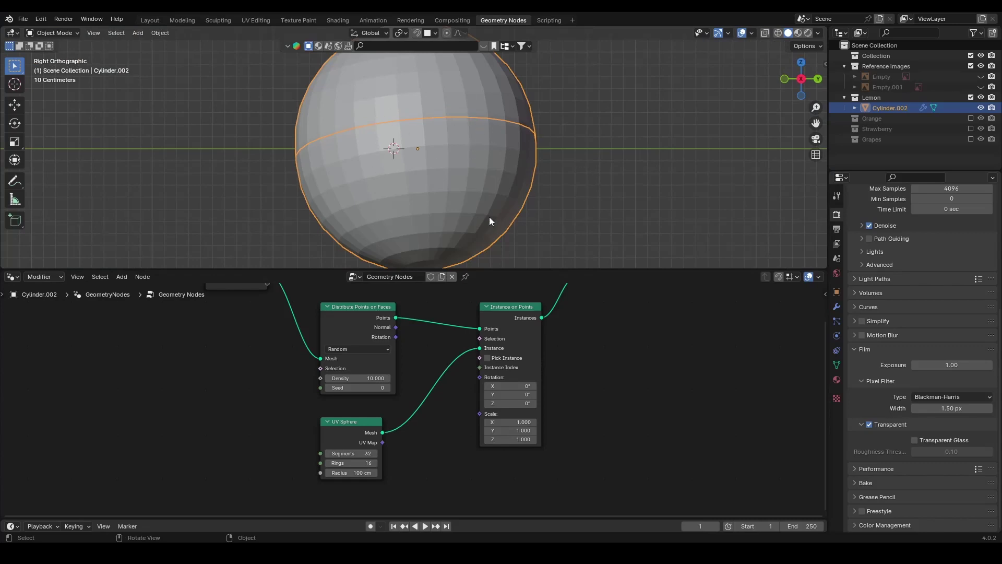
- Set the UV Sphere node's radius to 4 cm
scroll(489, 217, up, 6)
scroll(392, 472, up, 2)
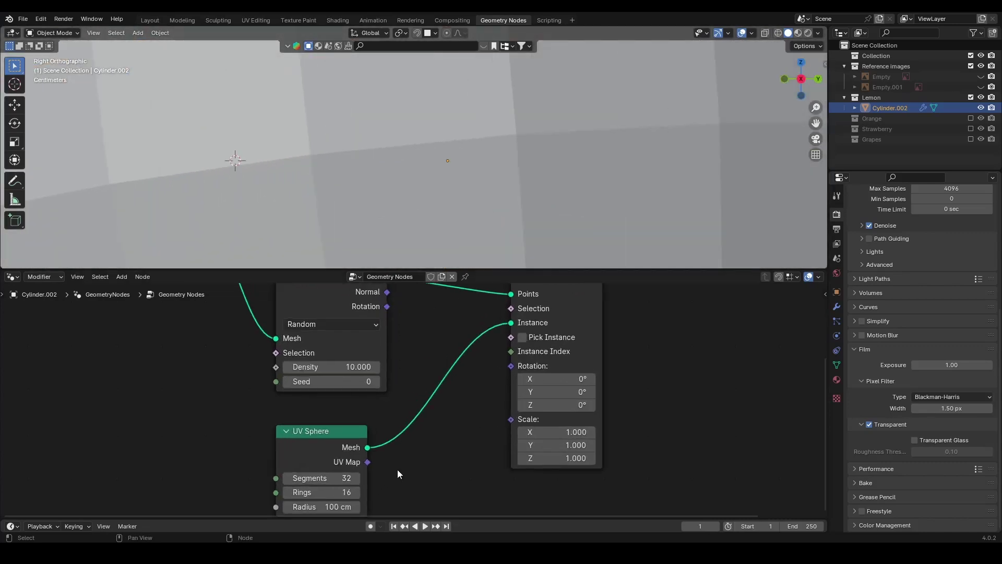
middle_drag(398, 474, 408, 413)
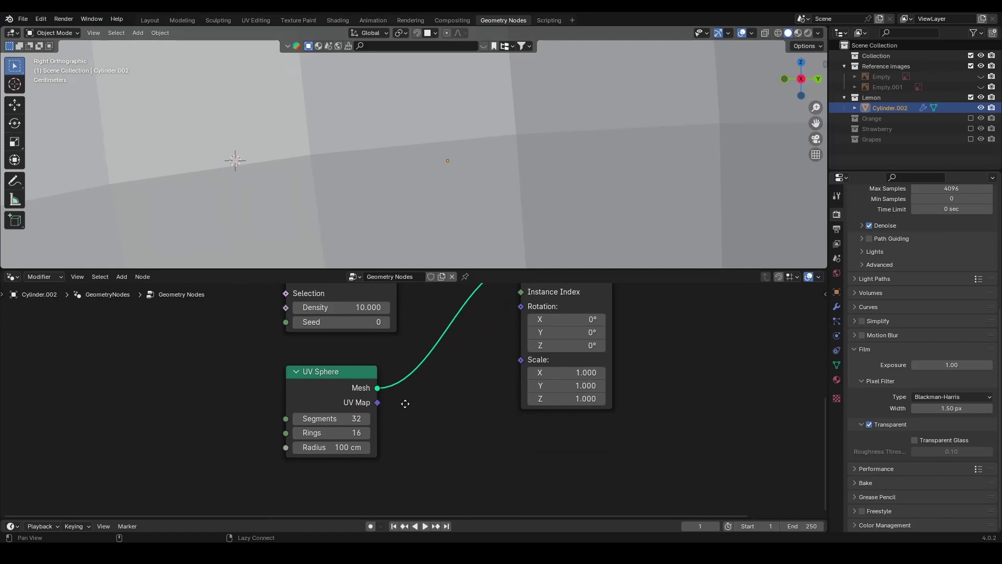
click(332, 447)
text(1)
key(Return)
mouse_move(339, 446)
mouse_down()
mouse_move(365, 446)
mouse_move(339, 447)
mouse_up()
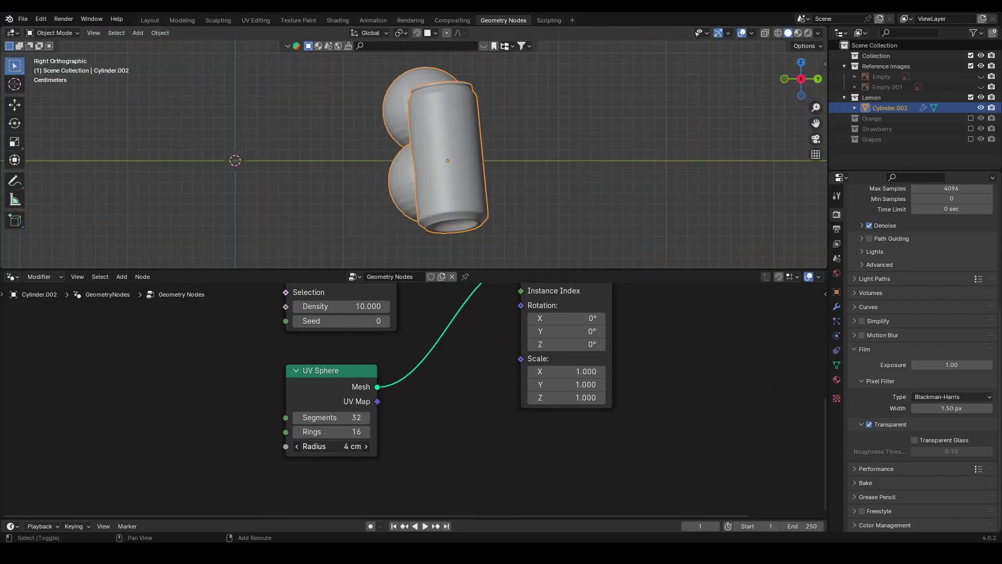
- Inspect the can with its spheres and try reducing the UV Sphere node's segments to 12
click(510, 162)
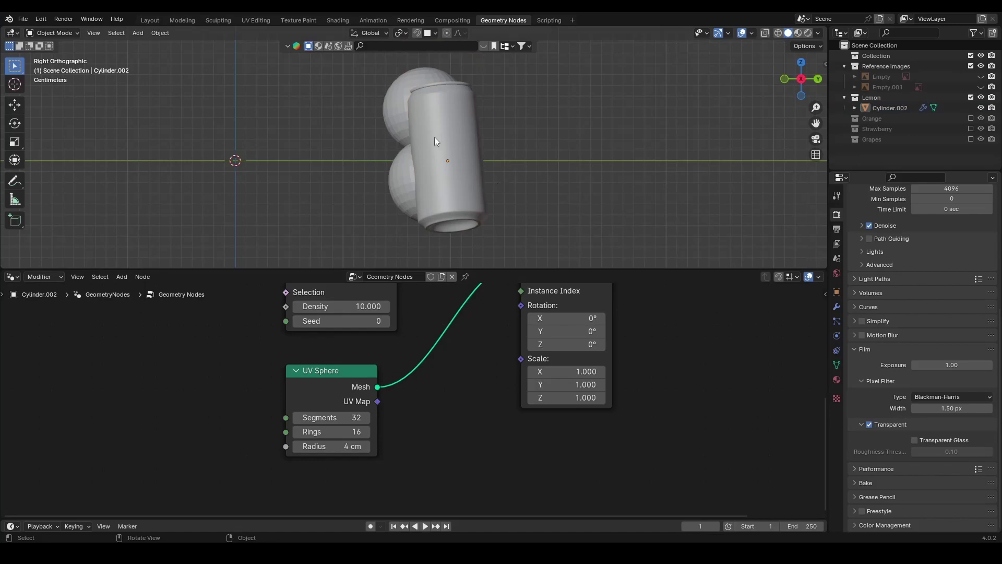
middle_drag(436, 140, 519, 152)
shift+middle_drag(284, 143, 518, 176)
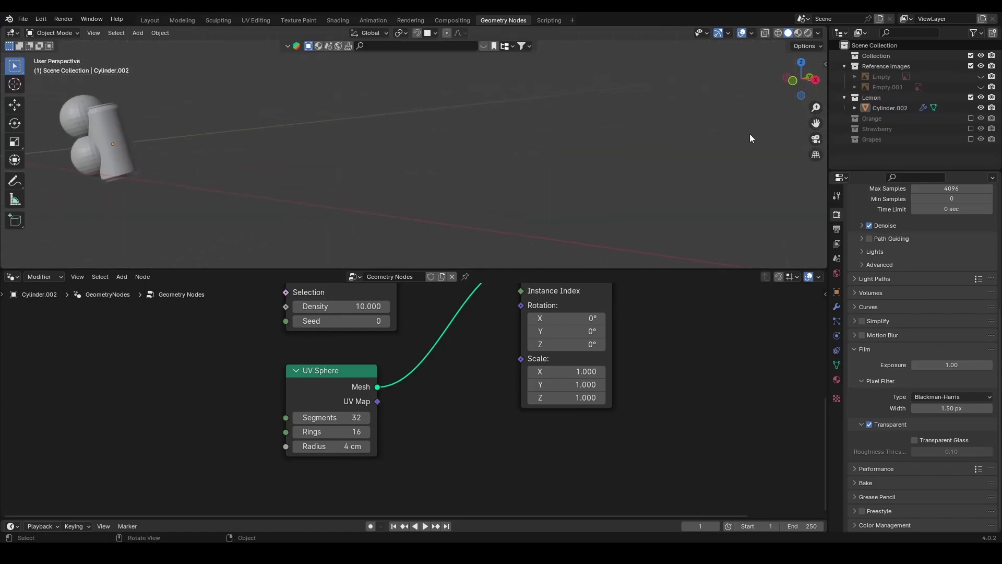
click(815, 79)
shift+middle_drag(605, 214, 559, 170)
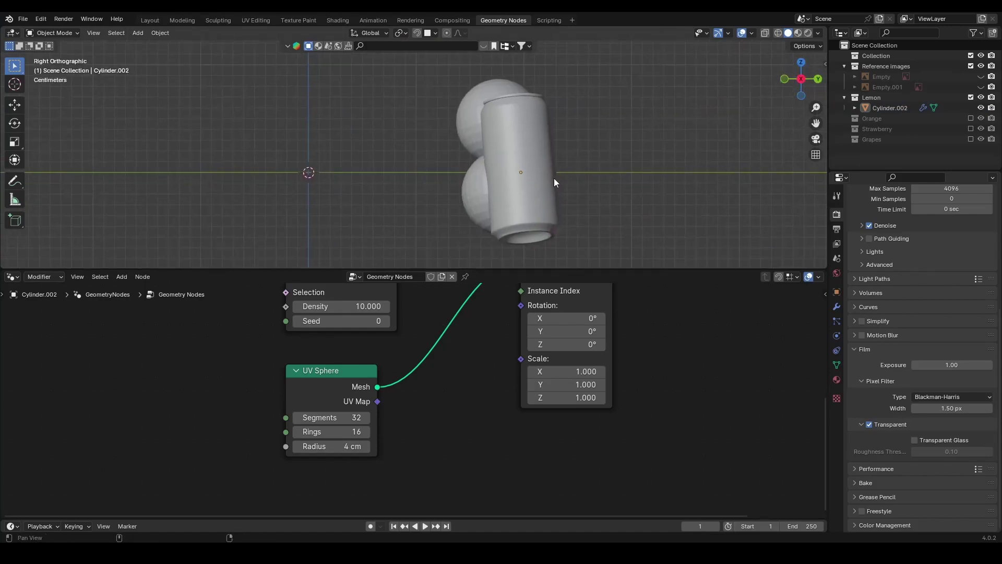
scroll(421, 412, up, 2)
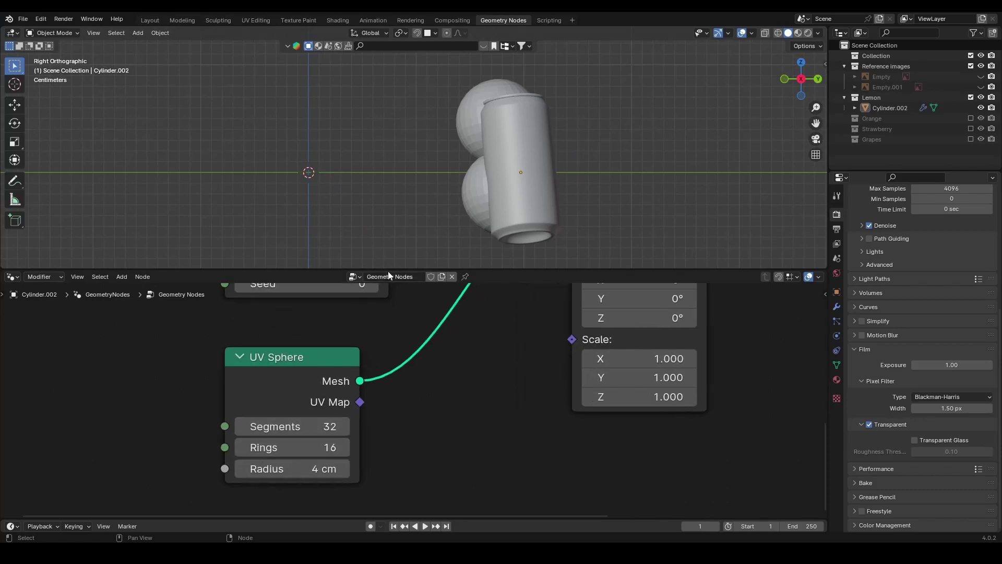
drag(292, 426, 271, 426)
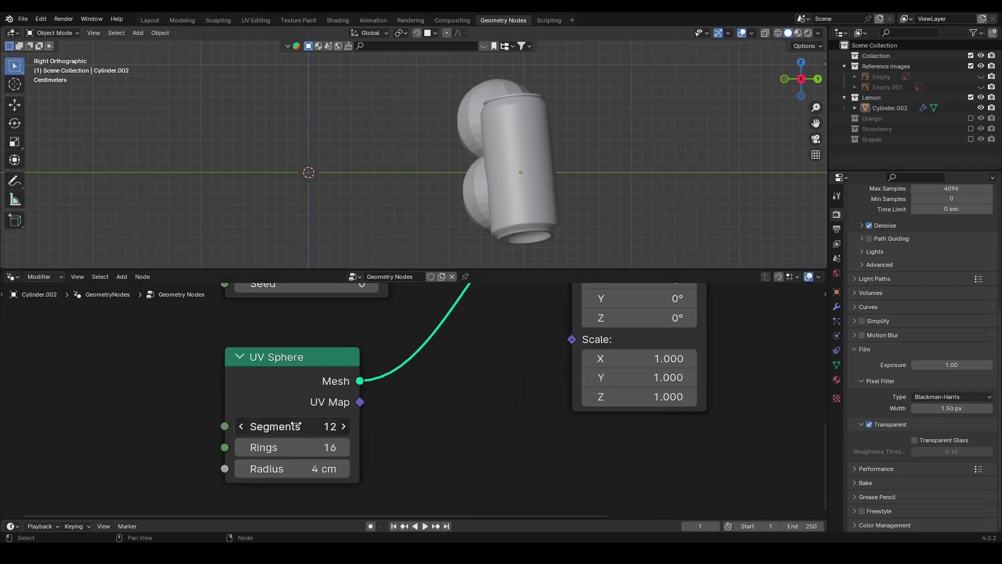
- Insert a Set Shade Smooth node between the UV Sphere and Instance on Points nodes, and save the file
scroll(422, 444, down, 4)
drag(357, 385, 273, 392)
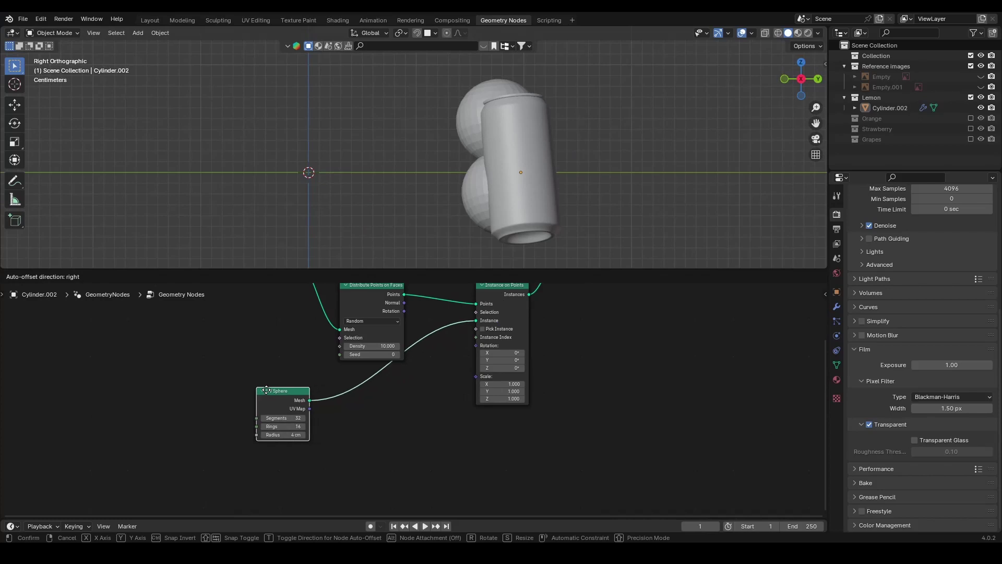
key(shift+a)
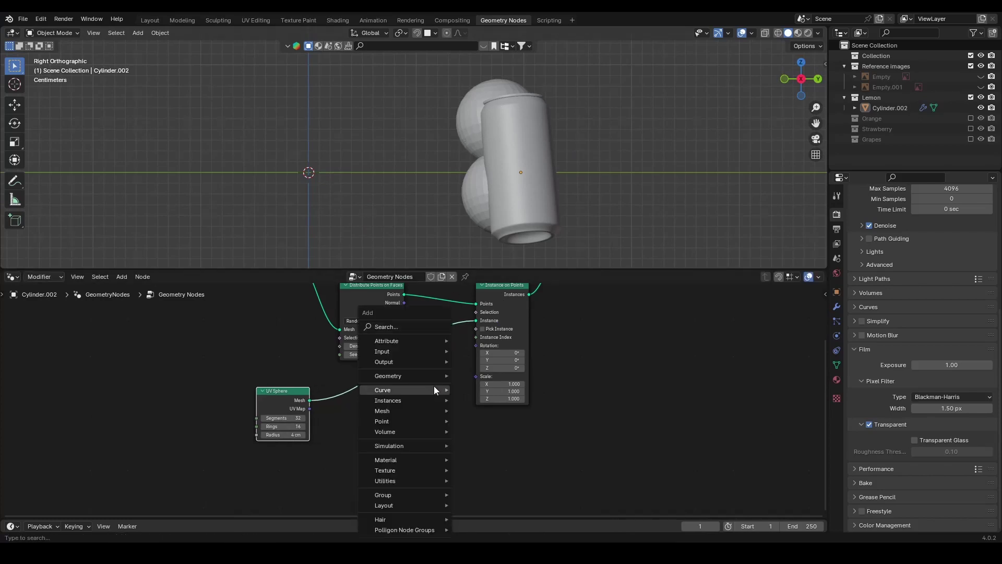
click(427, 323)
text(set)
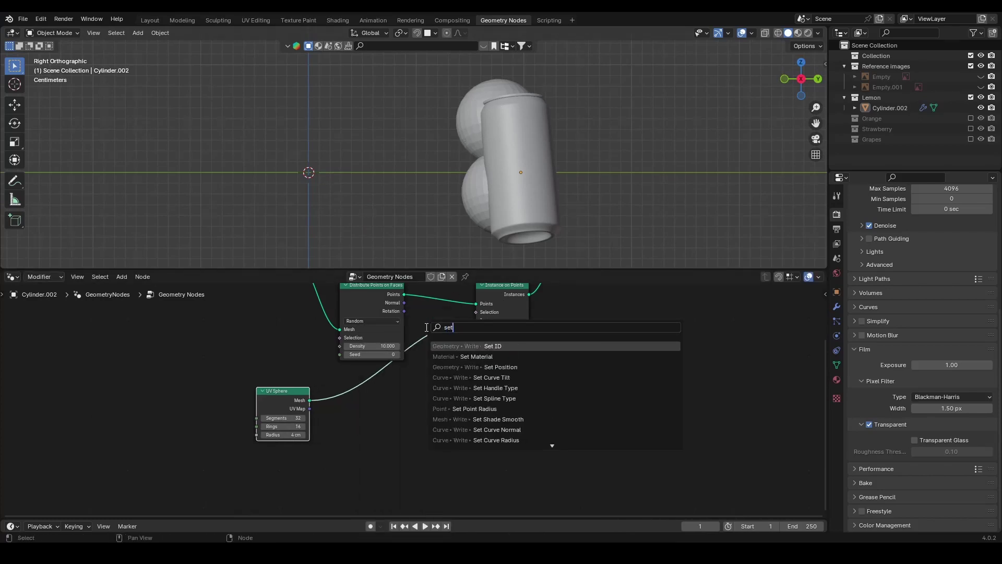
text( shade)
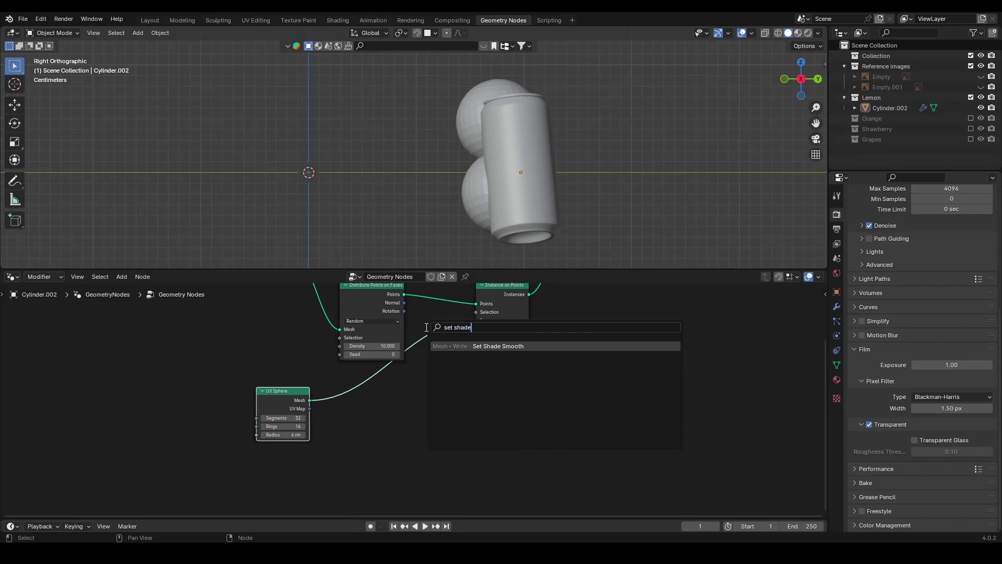
key(Return)
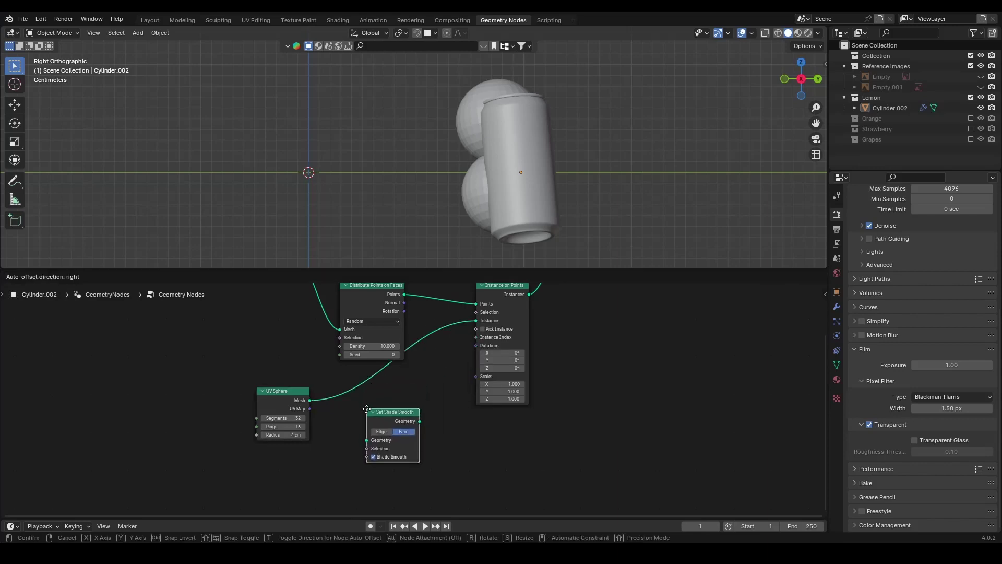
click(344, 379)
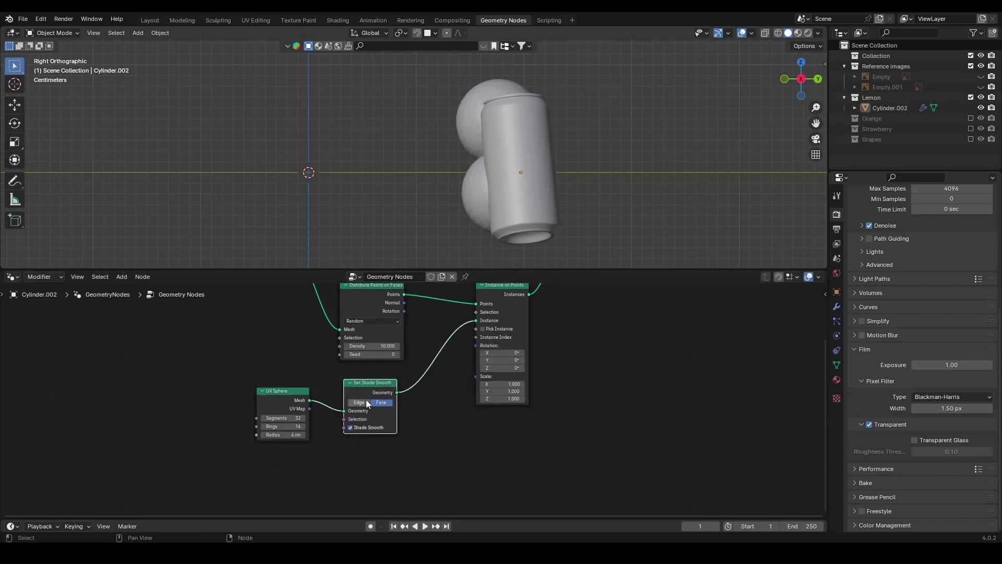
key(Home)
scroll(418, 405, up, 3)
key(ctrl+s)
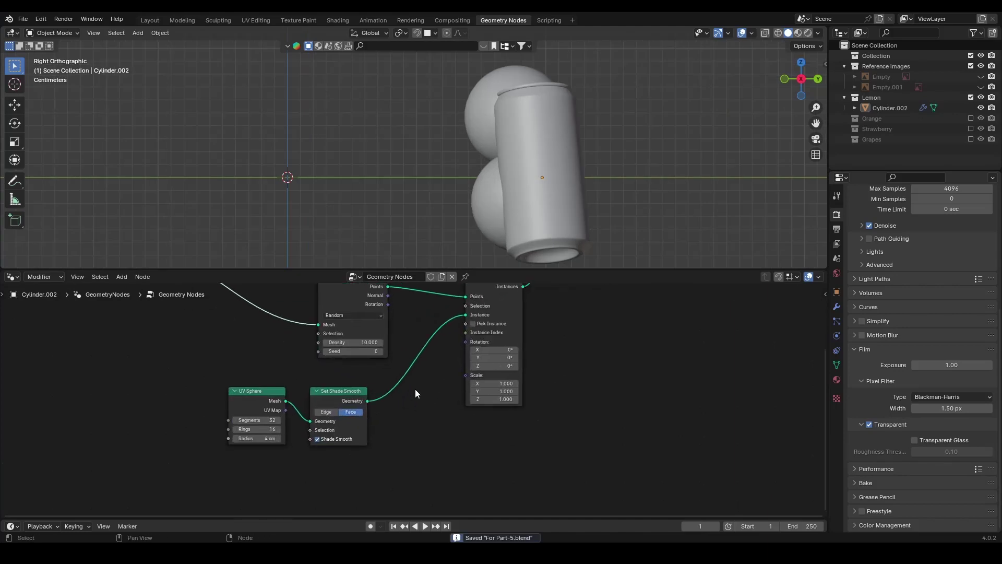
- Raise the density of Distribute Points on Faces to 388.2
middle_drag(419, 400, 421, 445)
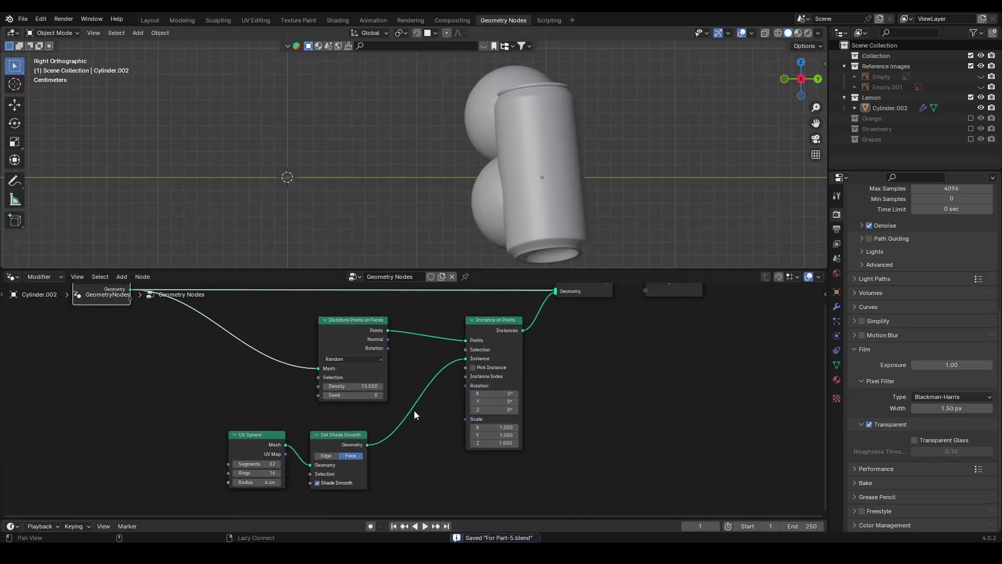
middle_drag(414, 410, 440, 361)
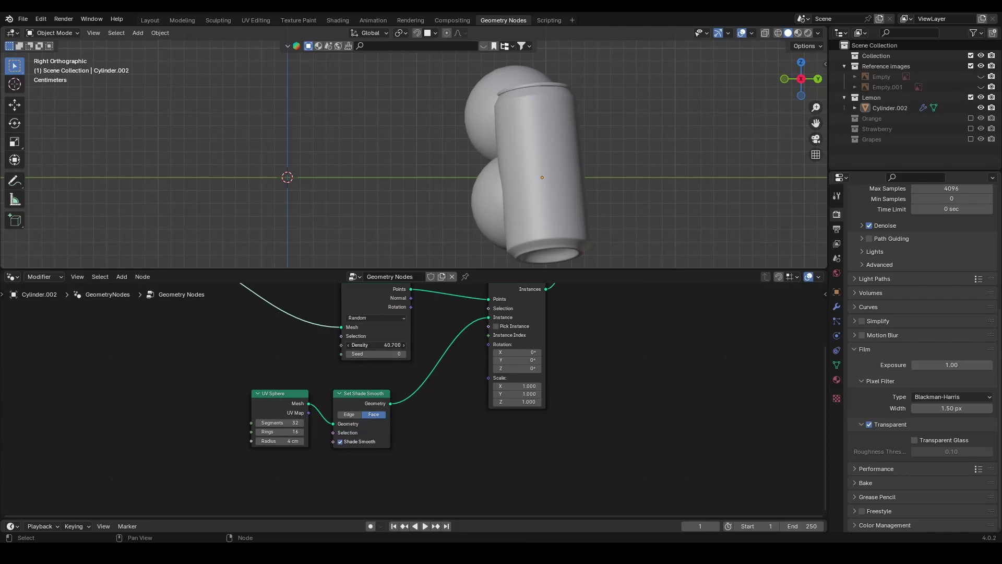
drag(376, 345, 449, 345)
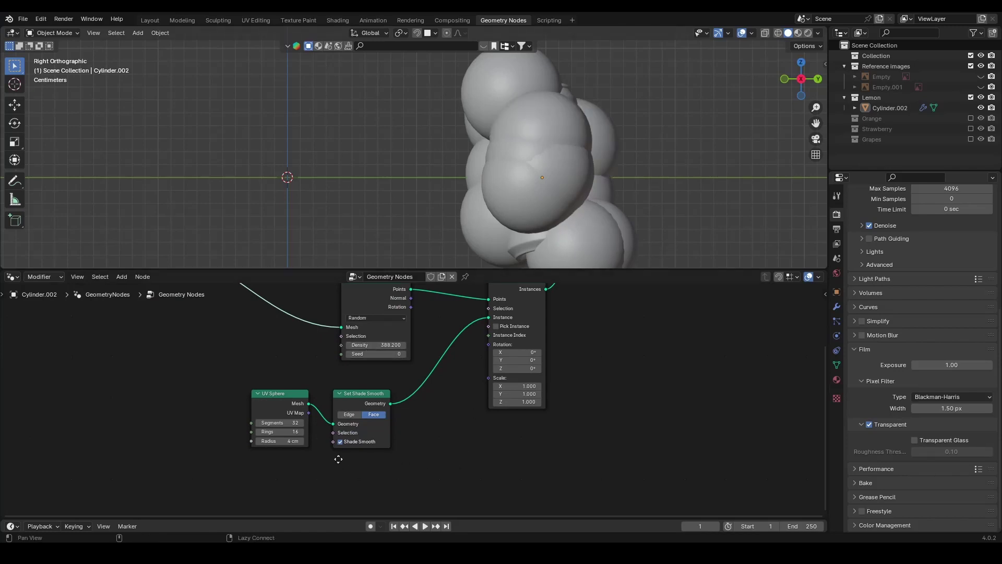
- Set the UV Sphere node's radius to 0.1 cm and check the droplet size on the can
middle_drag(334, 463, 451, 424)
scroll(414, 401, up, 2)
click(388, 402)
key(BackSpace)
text(.1)
key(Return)
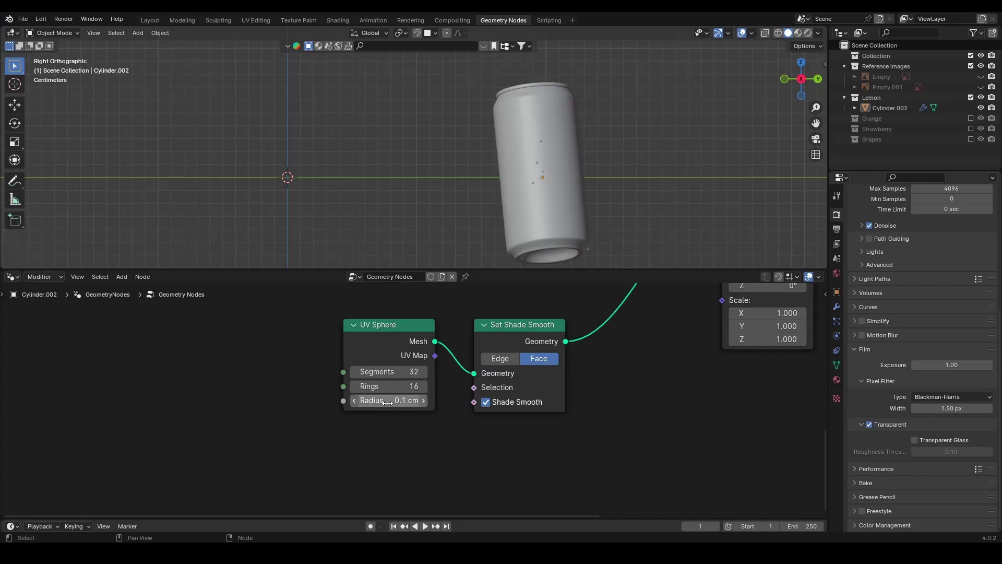
scroll(549, 220, up, 5)
shift+middle_drag(625, 192, 387, 111)
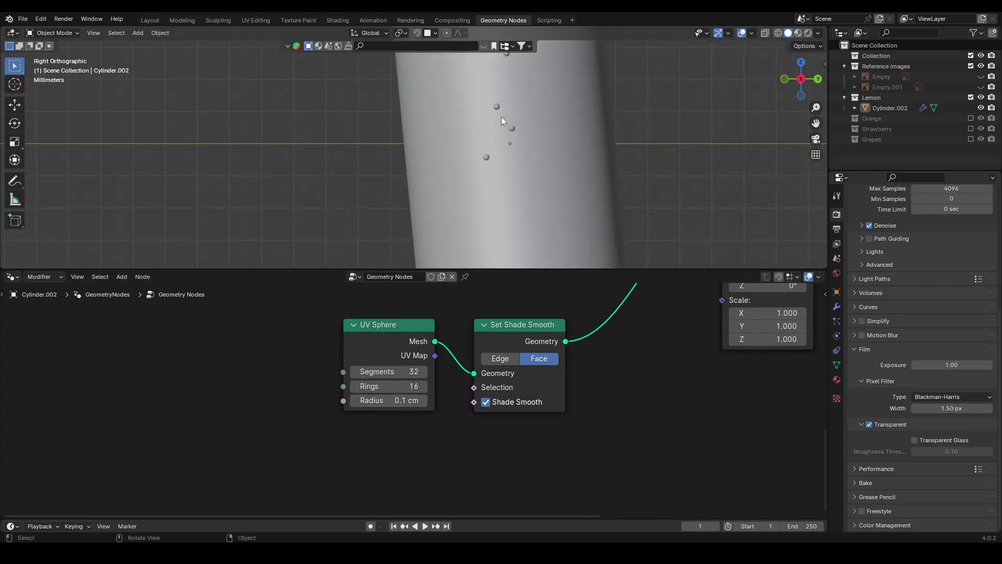
scroll(498, 136, down, 3)
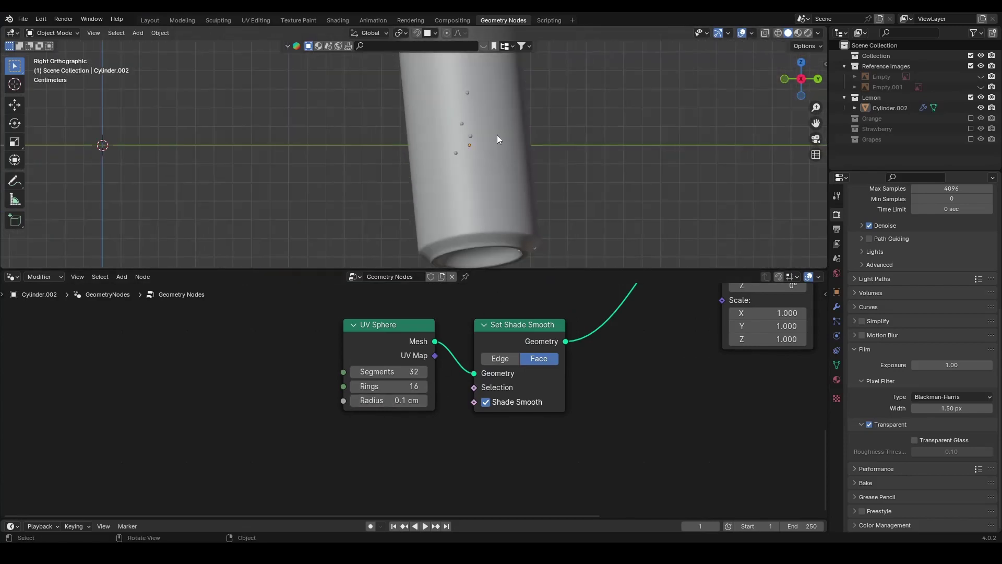
- Try a radius of 0.2 cm for the UV Sphere node
click(400, 406)
text(.)
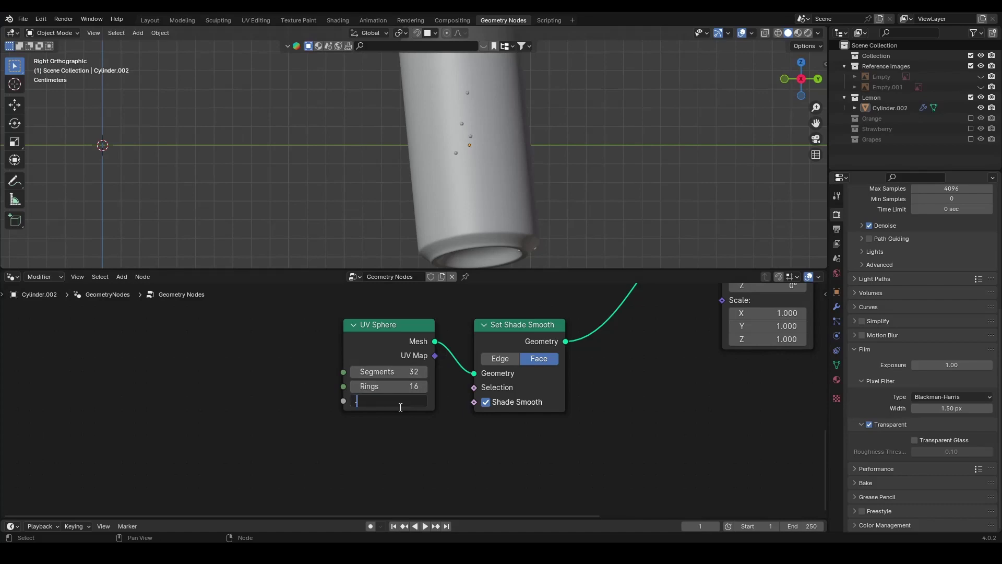
text(2)
key(Return)
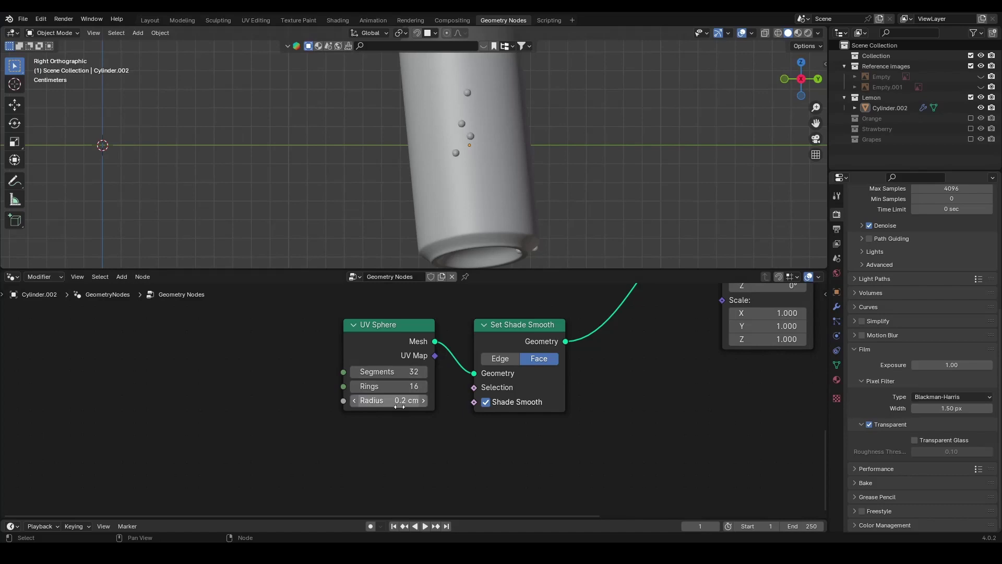
- Set the UV Sphere node's radius to 0.15 cm and save the file
click(399, 406)
text(.15)
key(Return)
key(ctrl+s)
- Set the density of Distribute Points on Faces to 10000, check the droplets across the can and save the file
scroll(308, 370, down, 2)
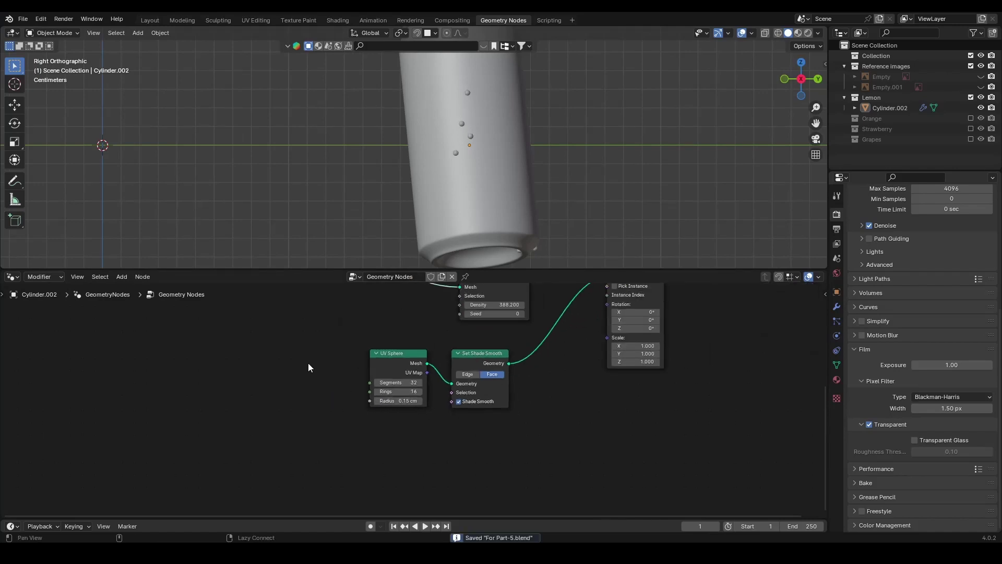
shift+scroll(409, 416, up, 3)
scroll(482, 416, up, 2)
middle_drag(482, 416, 418, 418)
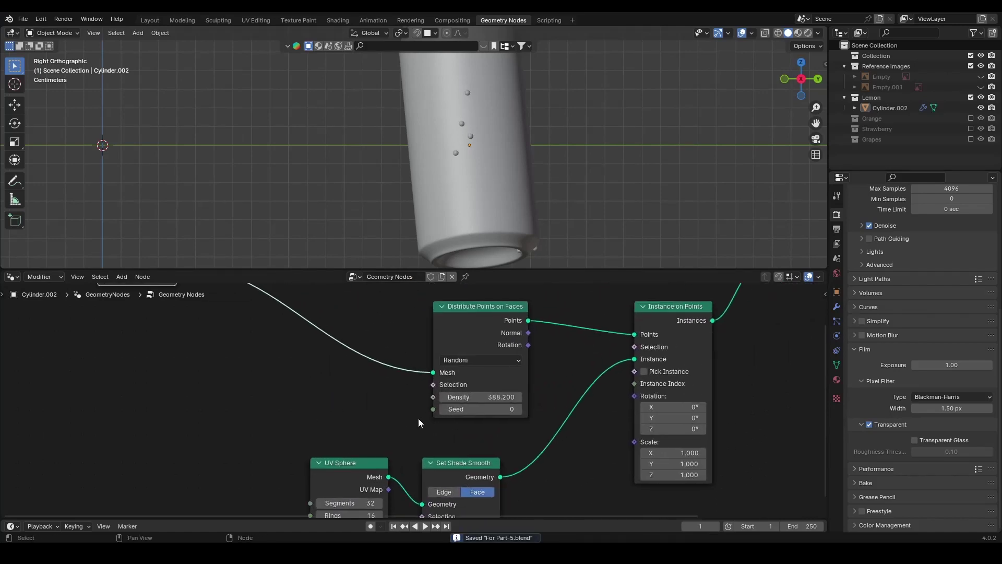
click(474, 397)
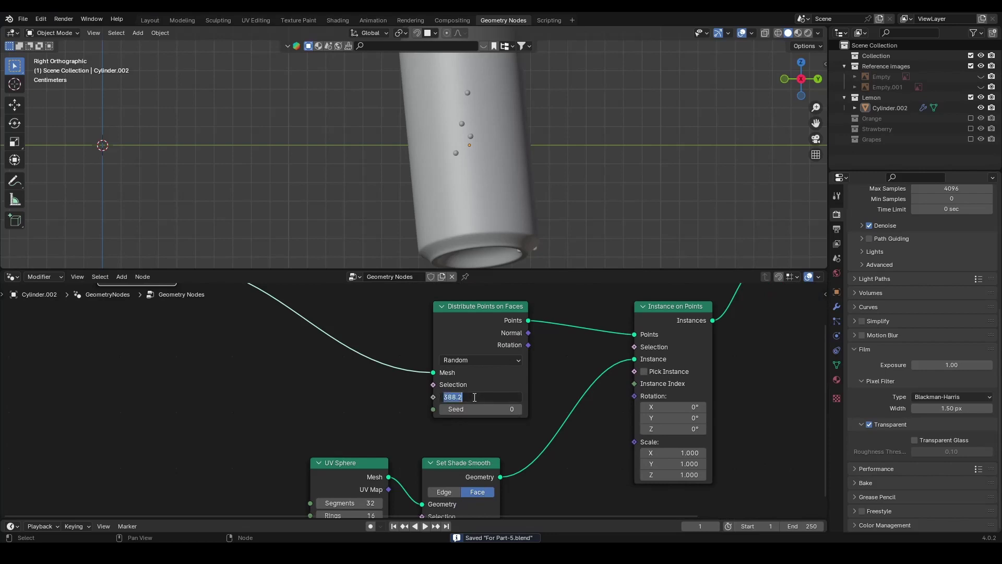
text(10000)
key(Return)
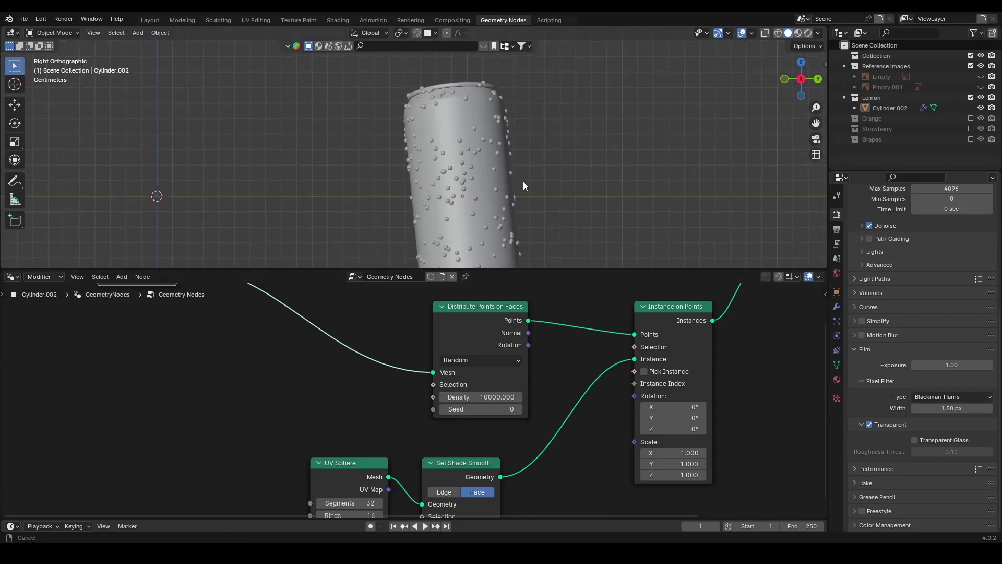
scroll(527, 163, up, 5)
scroll(527, 164, down, 6)
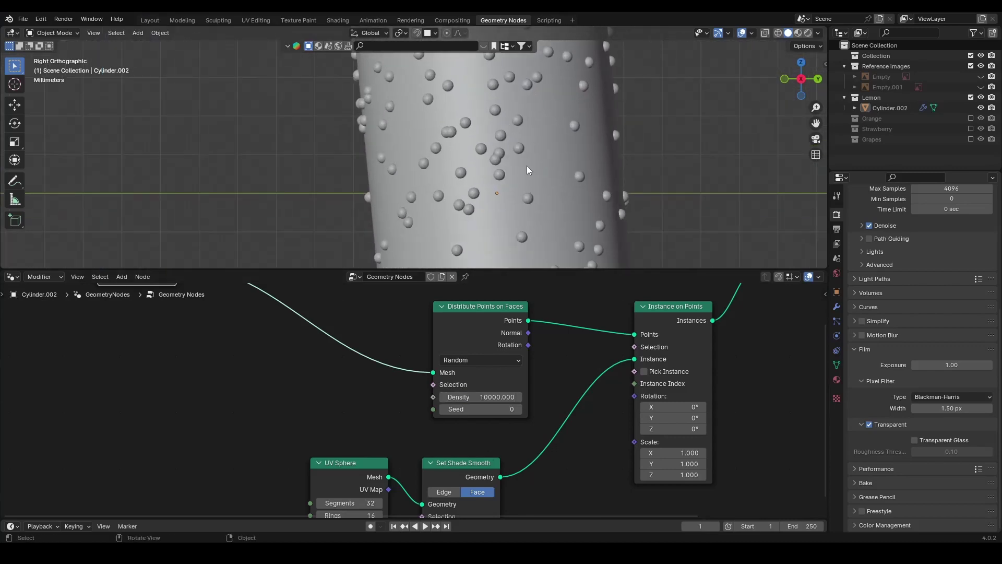
scroll(527, 165, up, 4)
scroll(482, 165, up, 2)
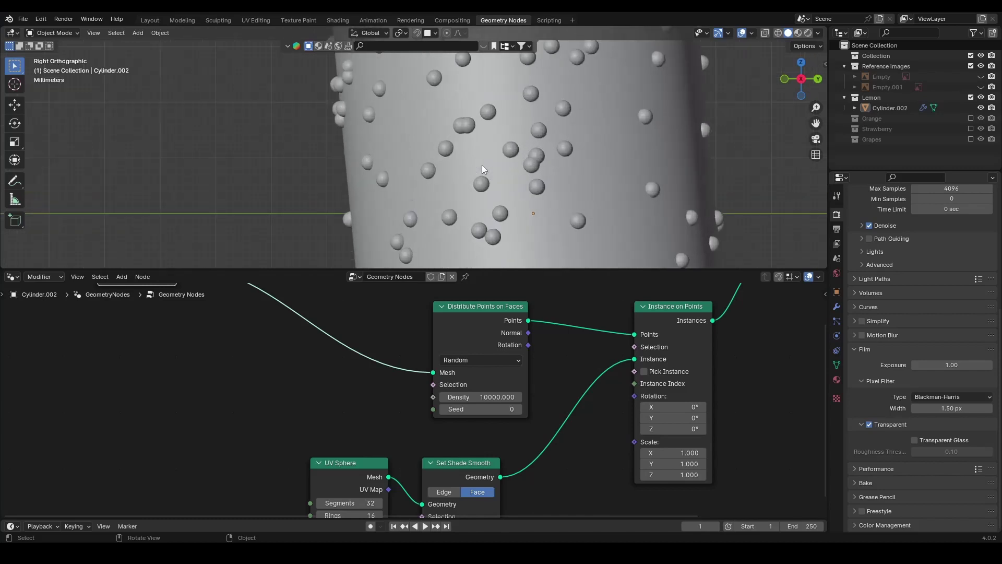
scroll(516, 133, down, 3)
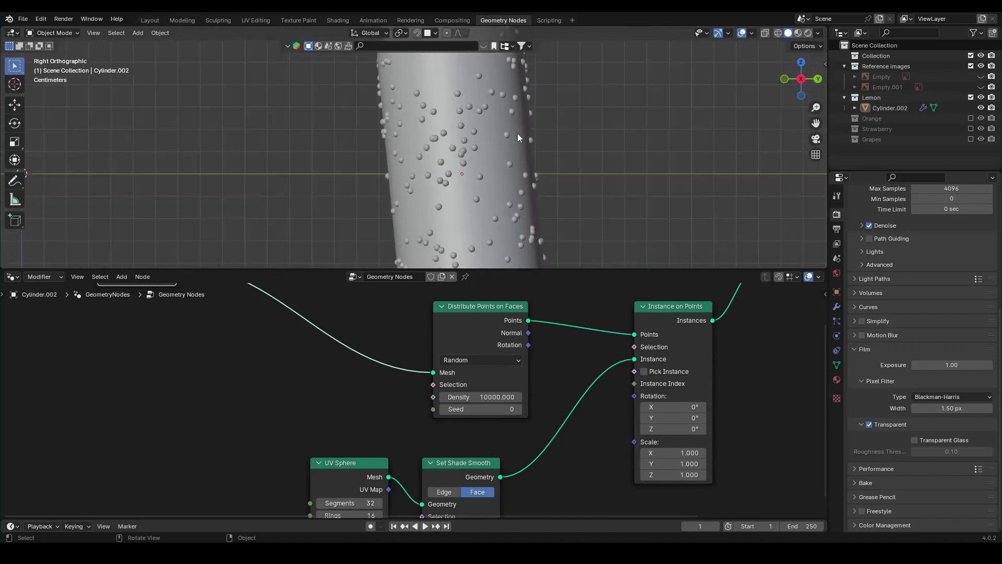
scroll(518, 133, down, 4)
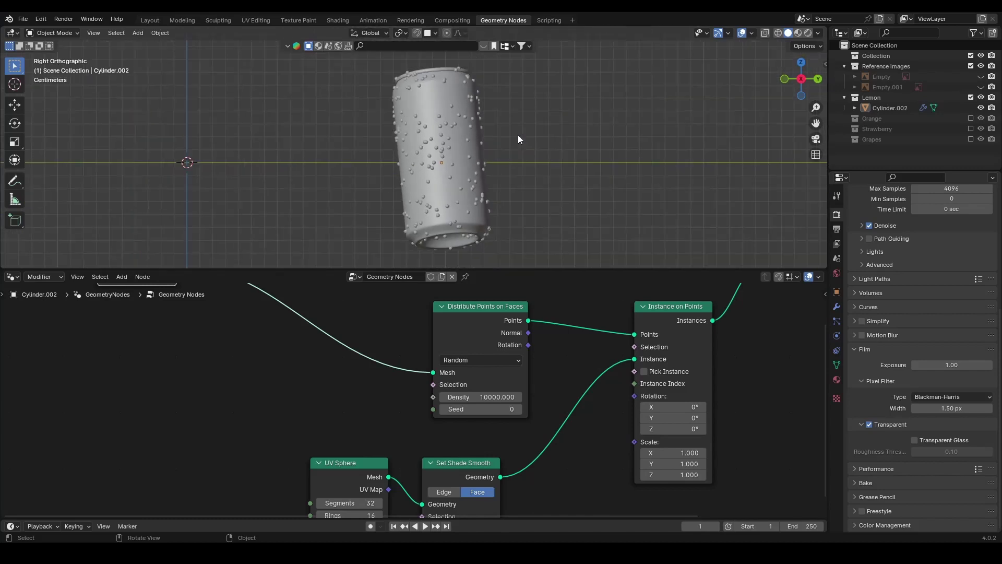
key(ctrl+s)
scroll(556, 454, down, 2)
middle_drag(549, 480, 505, 456)
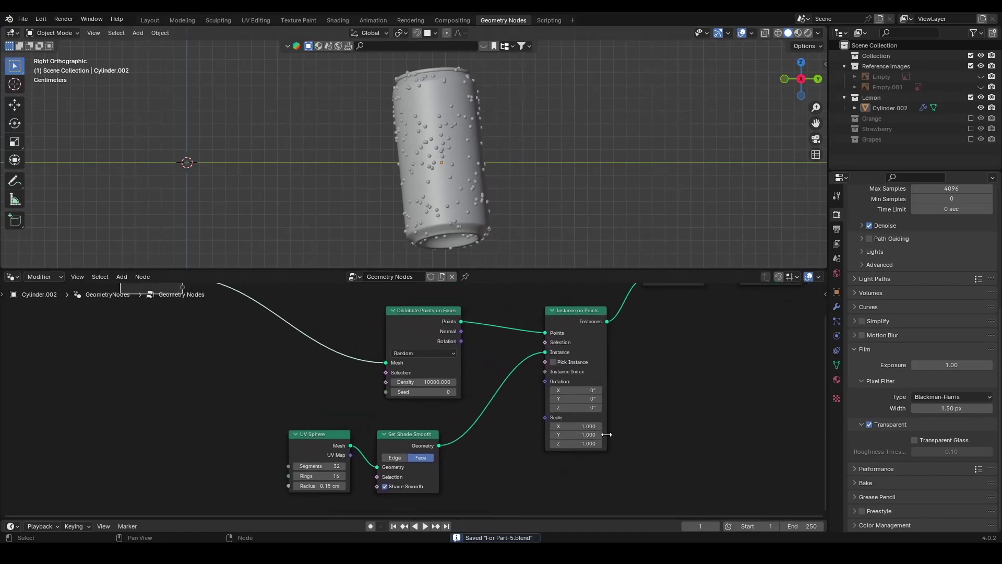
- Try changing the X, Y and Z scale values of the Instance on Points node individually, undoing each change
scroll(605, 434, up, 2)
middle_drag(468, 372, 436, 362)
click(536, 395)
text(2.7)
key(Return)
key(ctrl+z)
click(533, 408)
text(10.8)
key(Return)
key(ctrl+z)
drag(531, 420, 551, 421)
key(ctrl+z)
- Add a Random Value node, connect its Value output to the Scale input of Instance on Points and check the droplets
scroll(432, 448, down, 2)
middle_drag(457, 445, 517, 405)
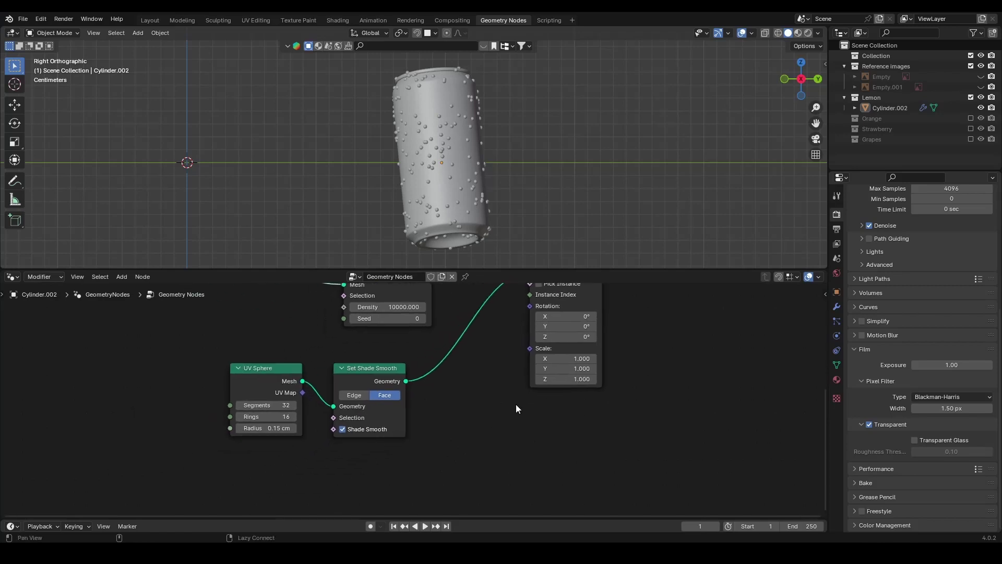
key(shift+a)
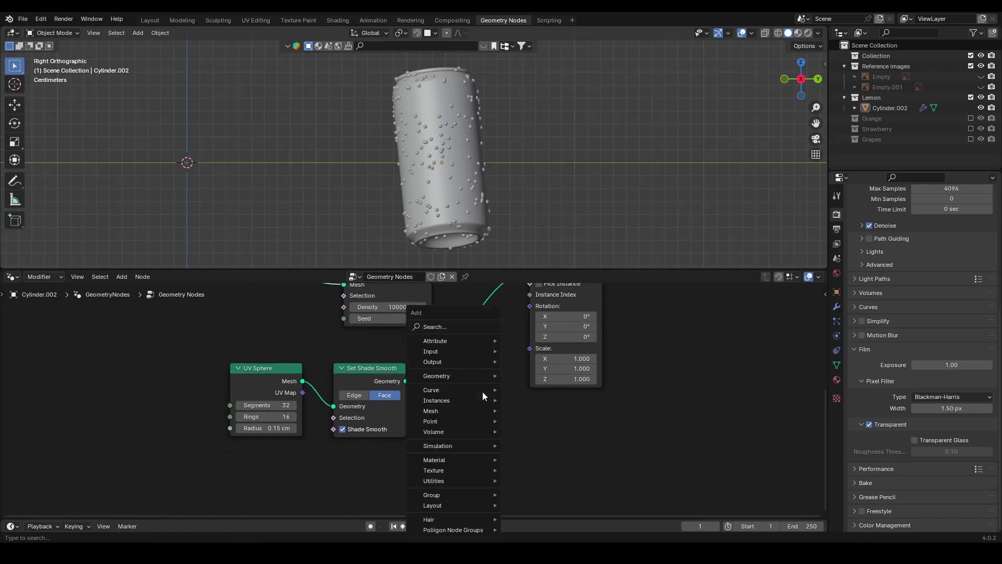
text(random)
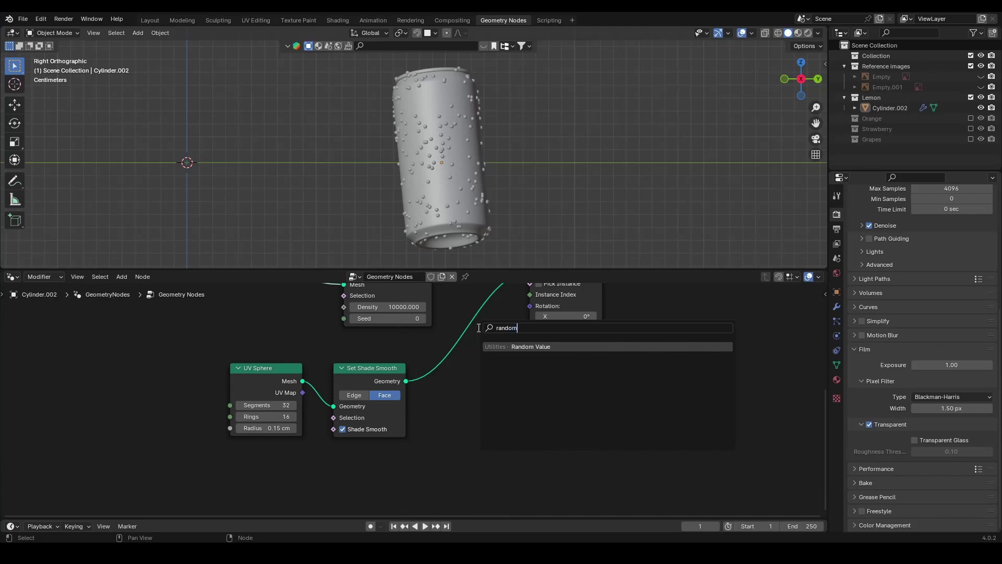
key(Return)
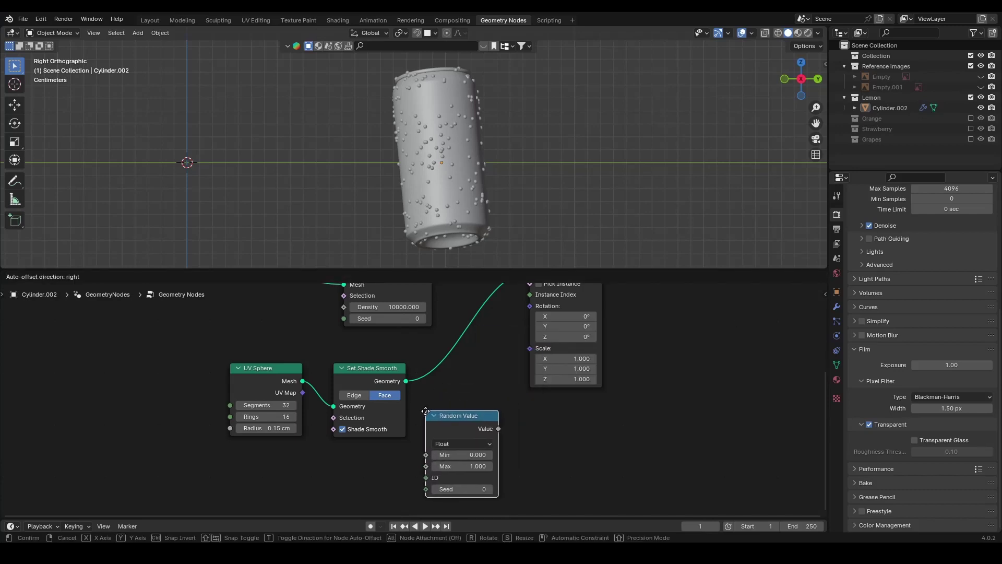
click(421, 406)
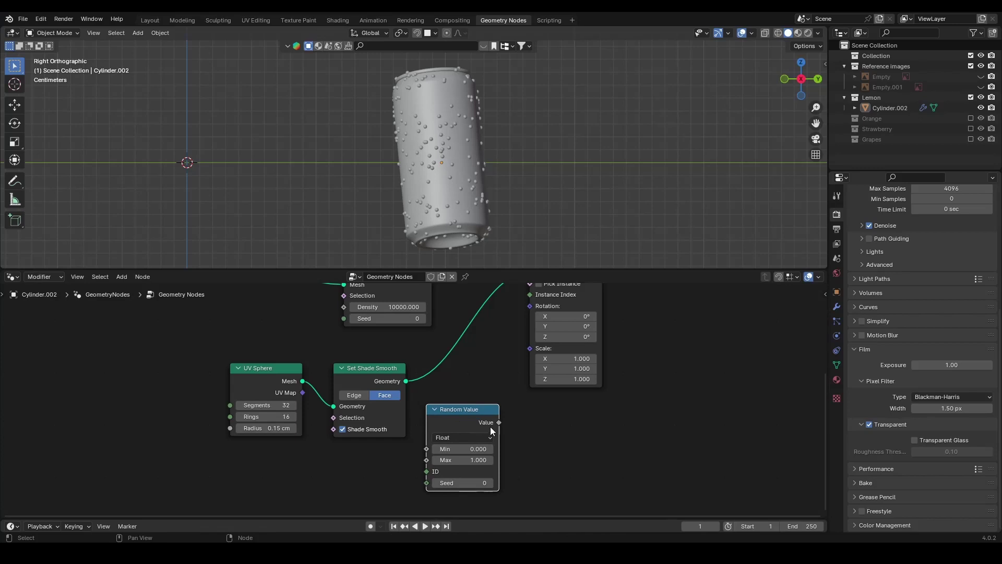
drag(499, 423, 529, 348)
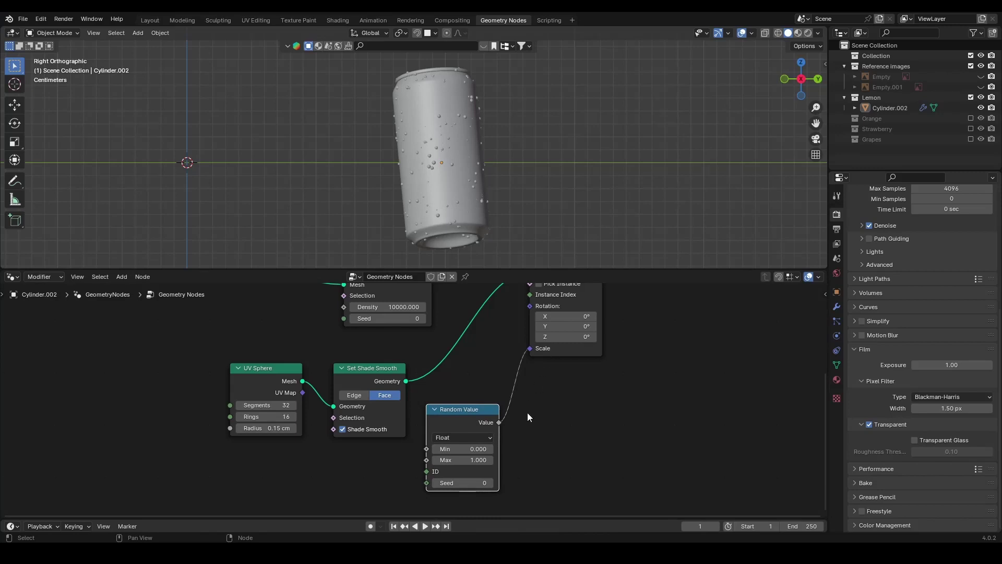
scroll(458, 224, up, 6)
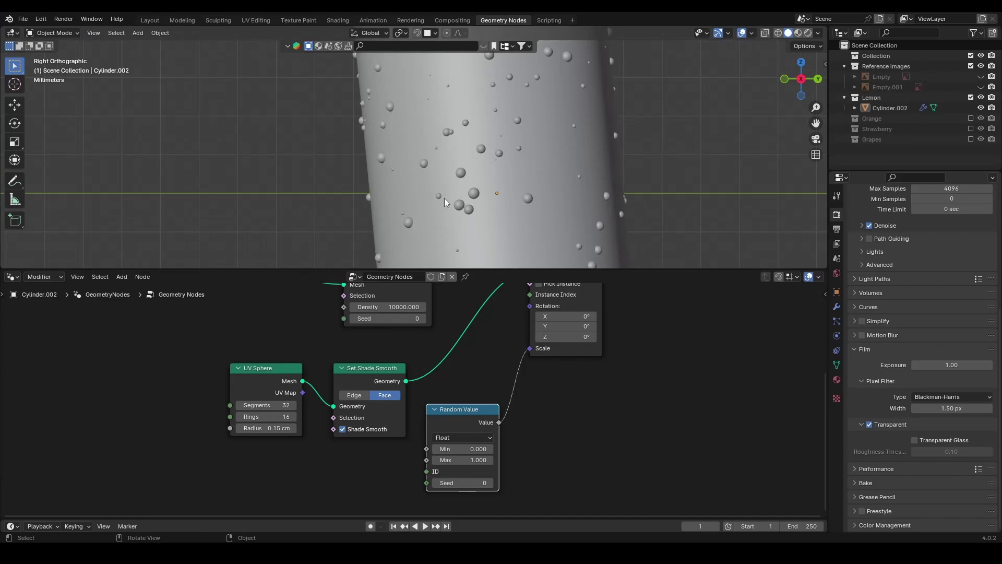
- Try the Vector type on the Random Value node, reconnect it to the Scale input and inspect the droplet shapes
scroll(515, 431, down, 2)
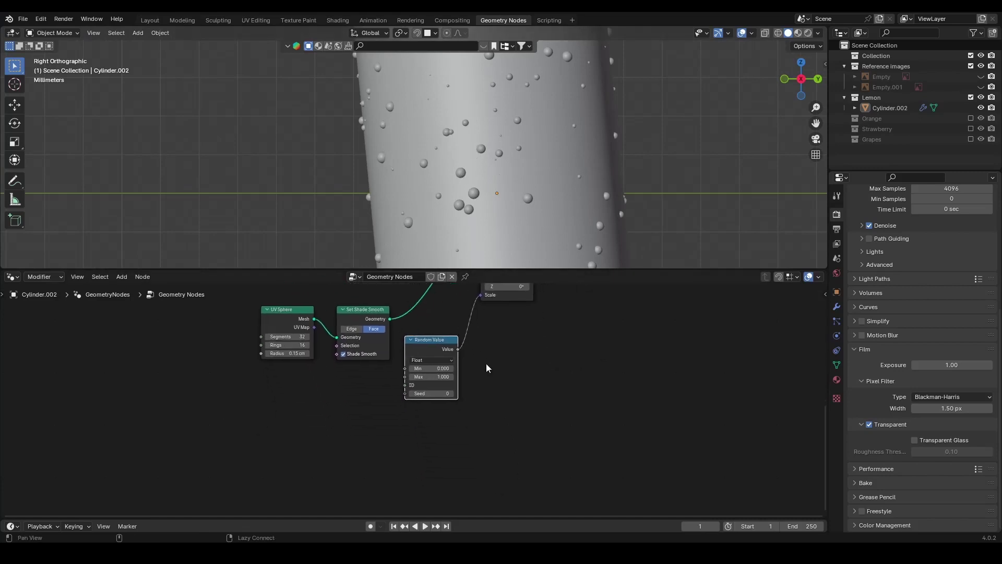
scroll(486, 367, up, 4)
scroll(486, 366, up, 2)
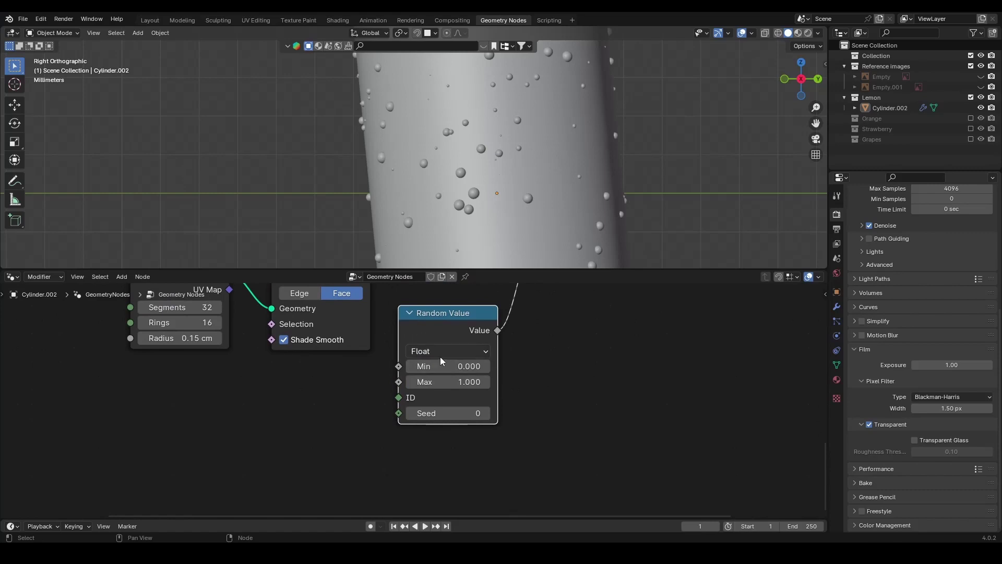
click(440, 356)
click(439, 417)
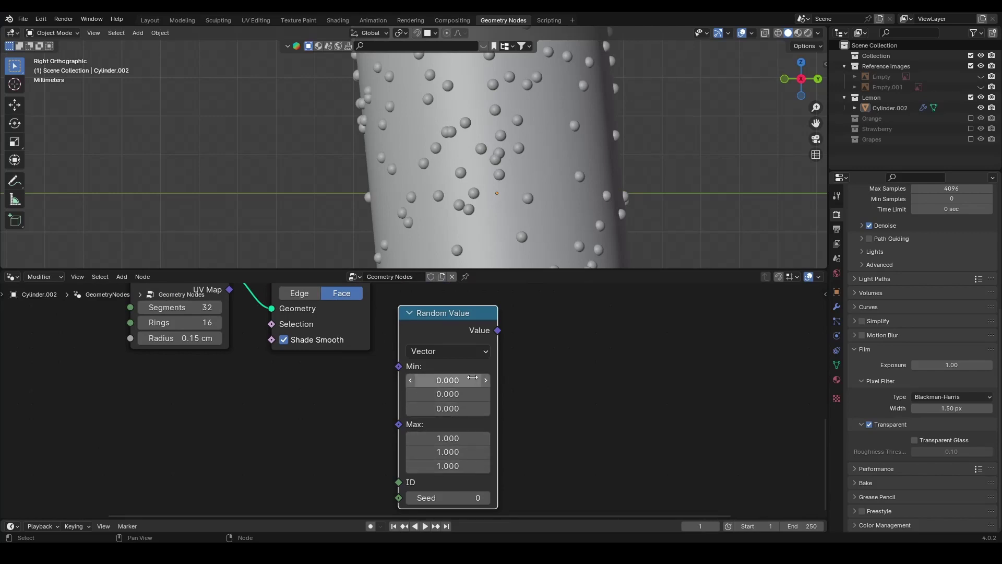
drag(451, 378, 493, 315)
key(Escape)
scroll(528, 394, down, 2)
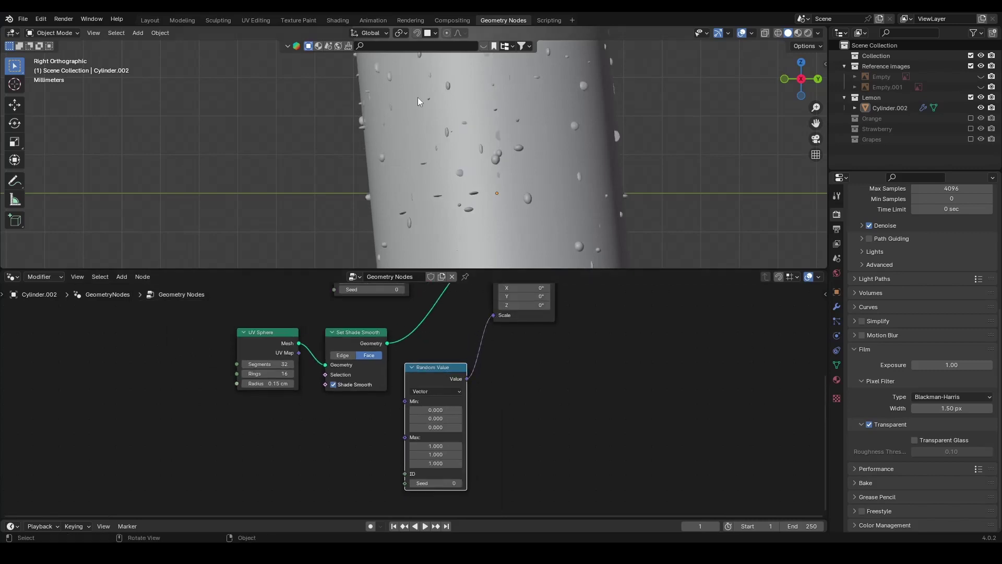
scroll(485, 196, up, 4)
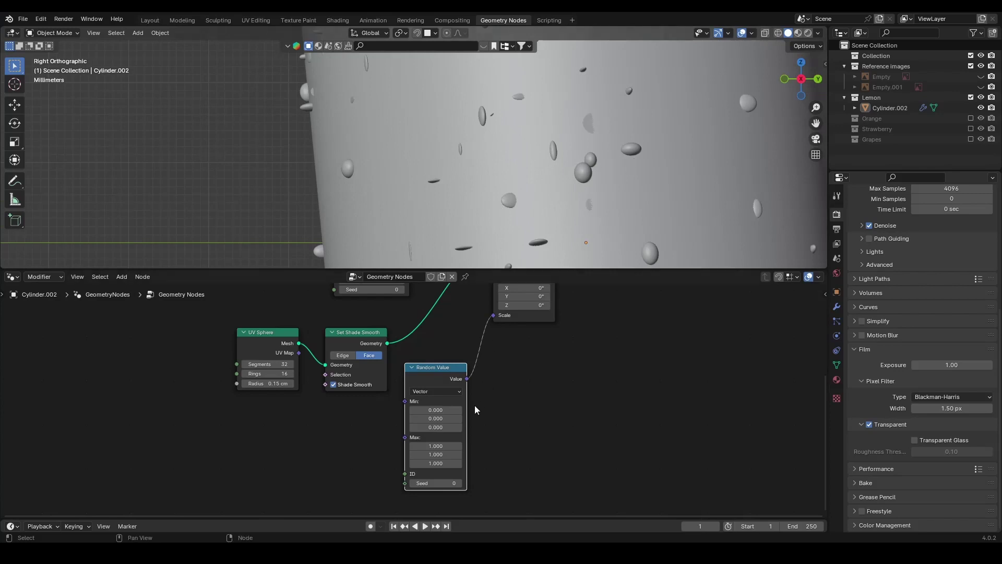
- Set the Random Value node's type to Float, reconnect its Value output to the Scale input and save the file
drag(442, 448, 442, 447)
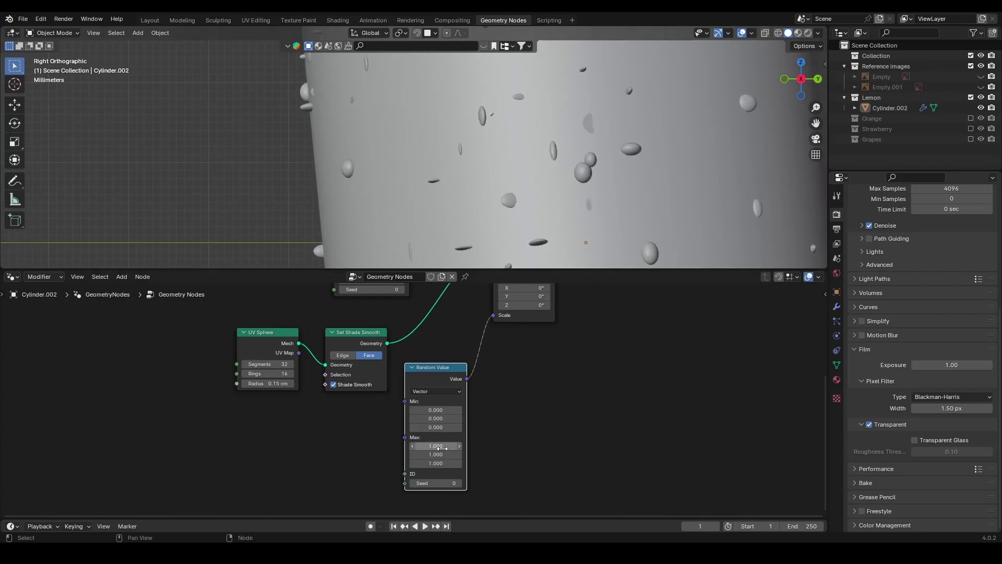
click(443, 392)
click(434, 411)
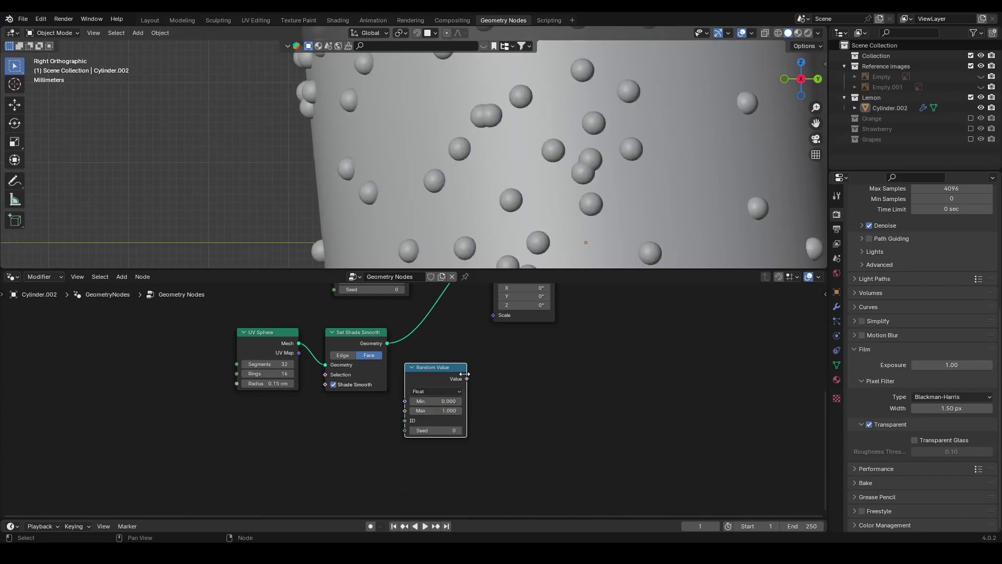
drag(469, 379, 493, 315)
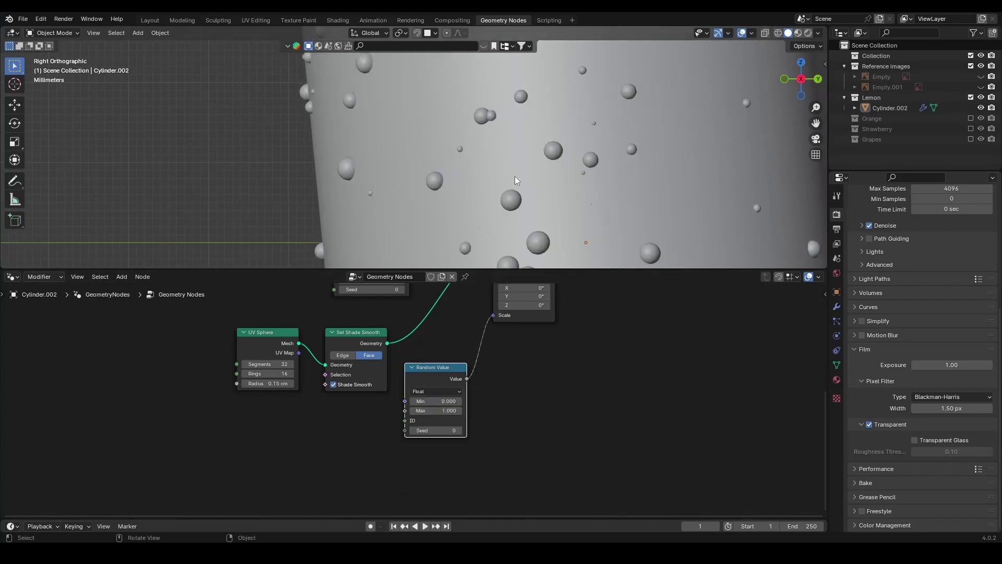
key(ctrl+s)
scroll(514, 171, down, 6)
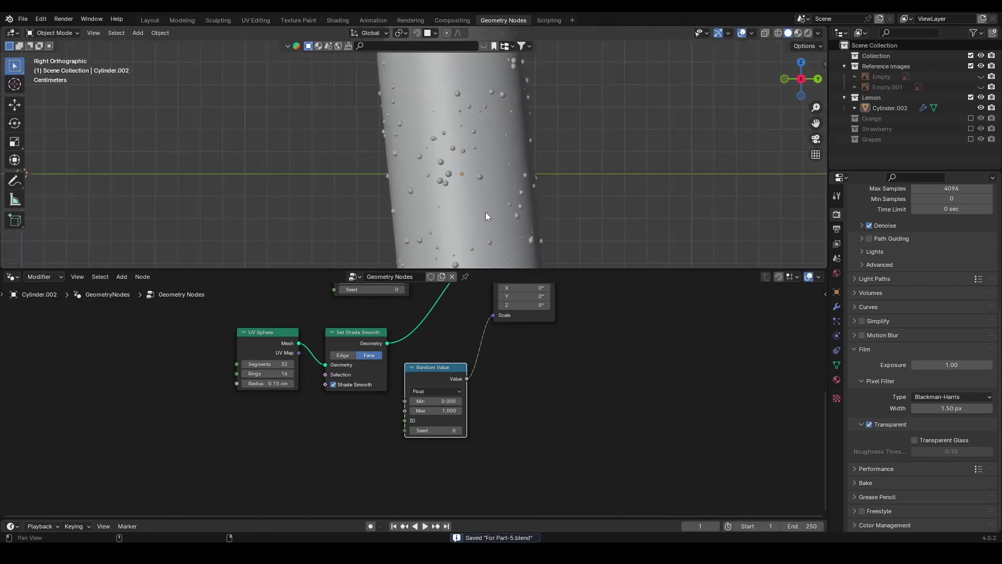
shift+scroll(500, 168, down, 3)
scroll(519, 170, down, 1)
shift+scroll(507, 161, up, 2)
scroll(509, 170, down, 1)
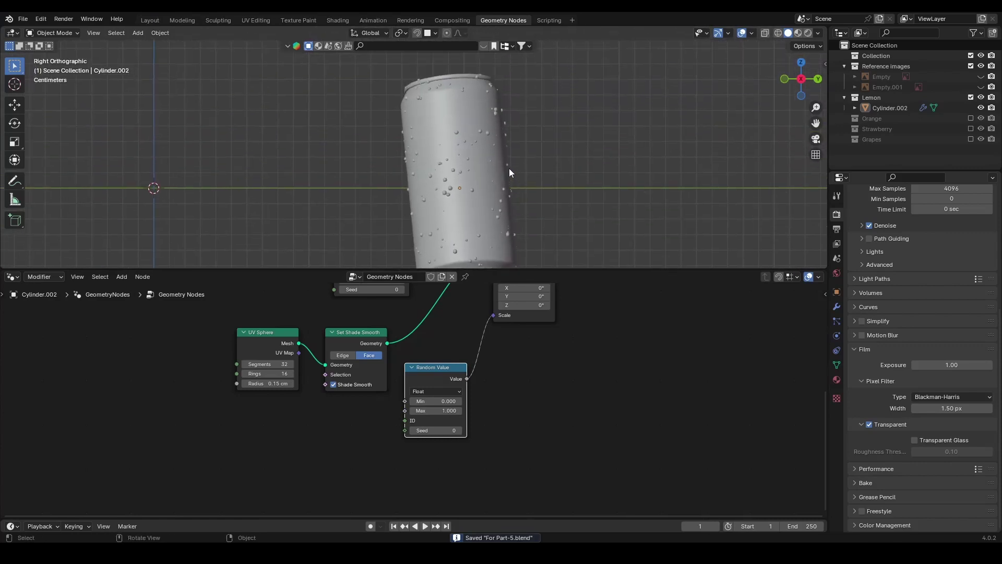
scroll(509, 170, up, 8)
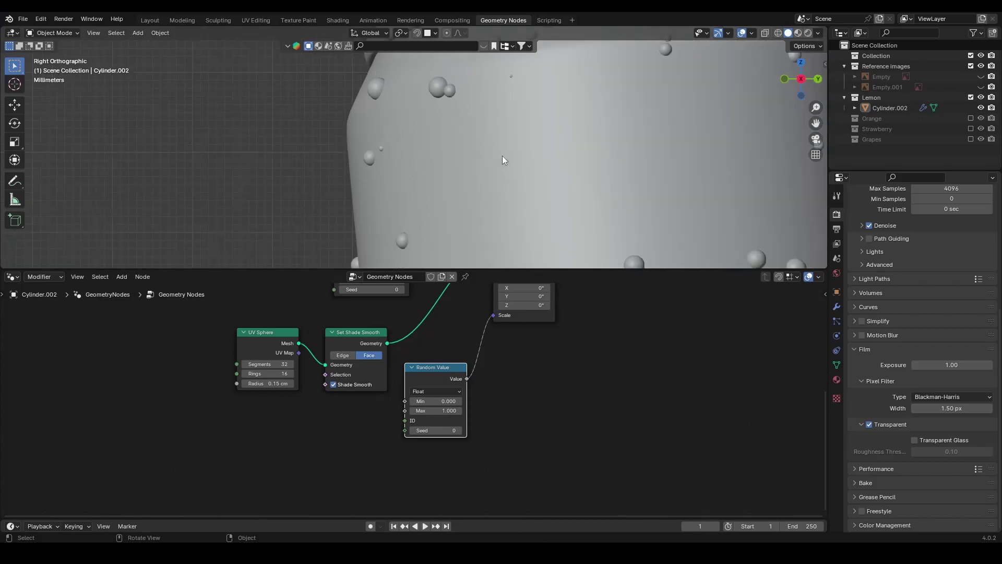
- Set the density of Distribute Points on Faces to 15000 and save the file
scroll(502, 155, down, 5)
shift+middle_drag(530, 205, 531, 118)
middle_drag(360, 423, 379, 485)
scroll(397, 443, up, 2)
double_click(382, 328)
click(382, 329)
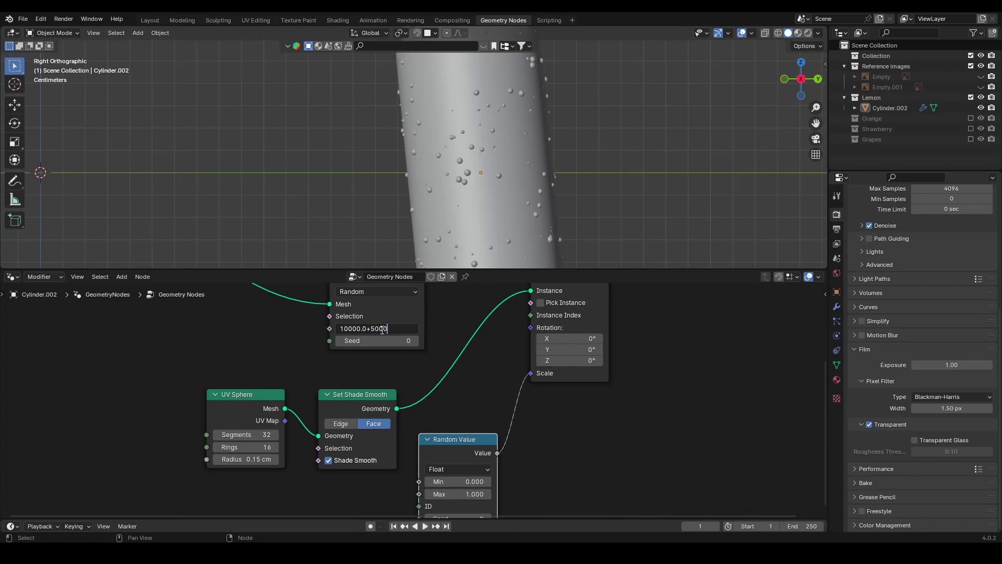
key(Return)
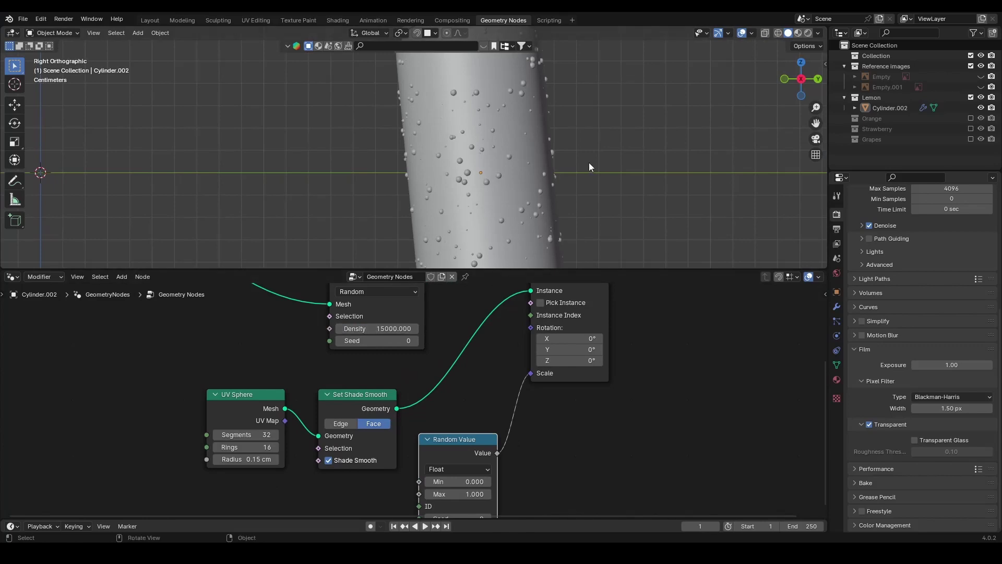
scroll(503, 364, down, 2)
scroll(550, 173, down, 2)
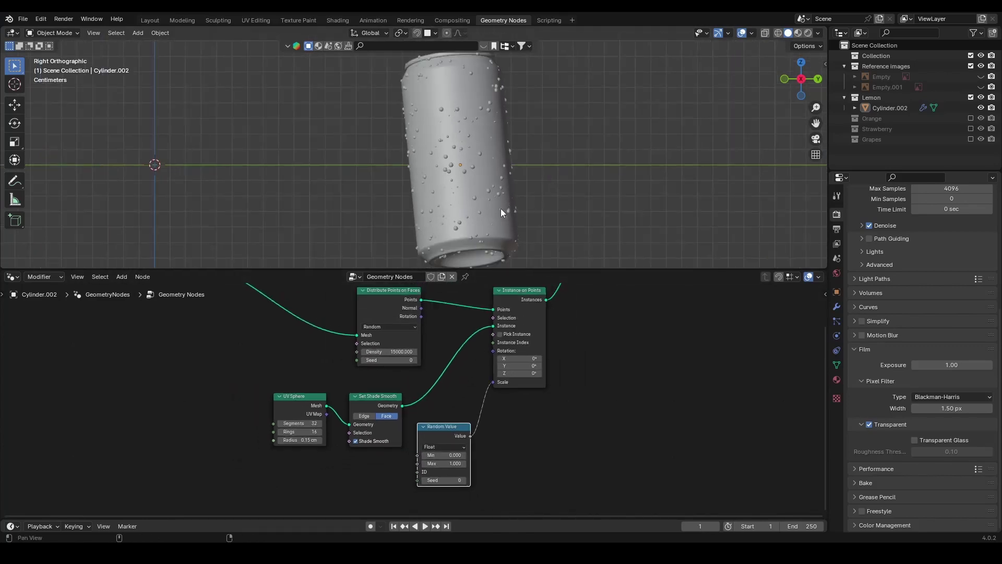
scroll(501, 209, down, 1)
key(ctrl+s)
- Set the UV Sphere node's radius to 0.12 cm
scroll(449, 354, up, 2)
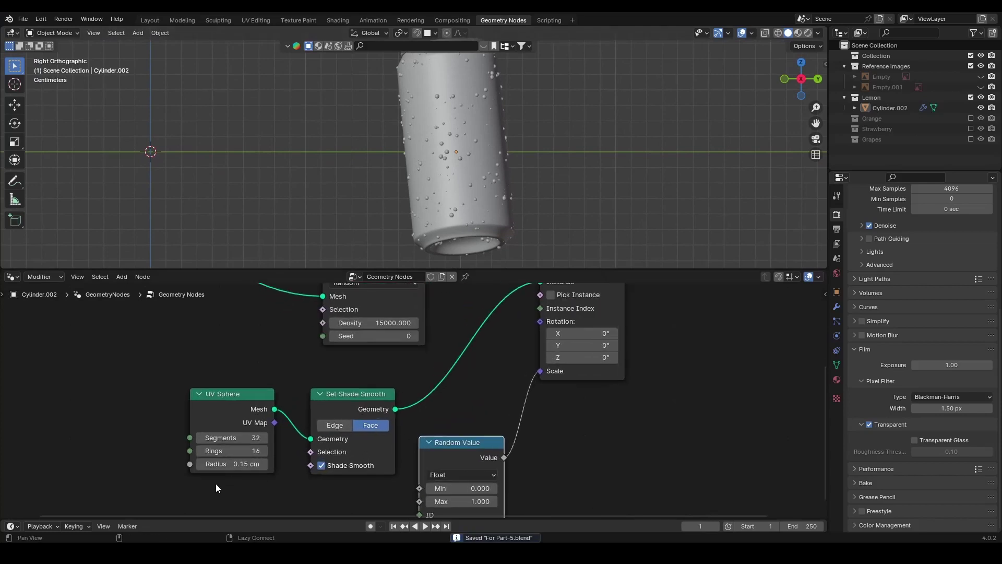
middle_drag(231, 481, 352, 441)
scroll(352, 441, up, 2)
click(325, 428)
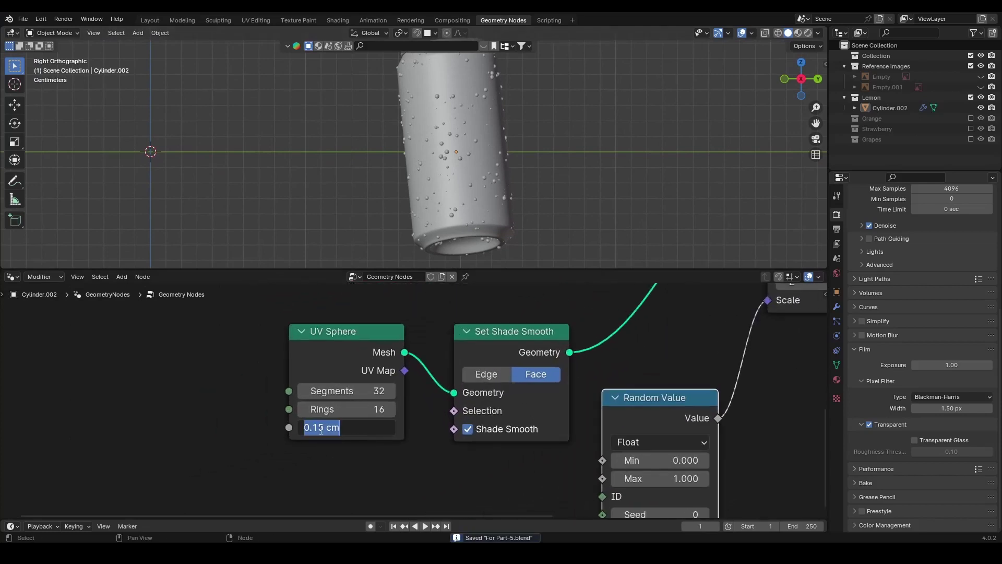
click(325, 427)
key(BackSpace)
text(2)
key(Return)
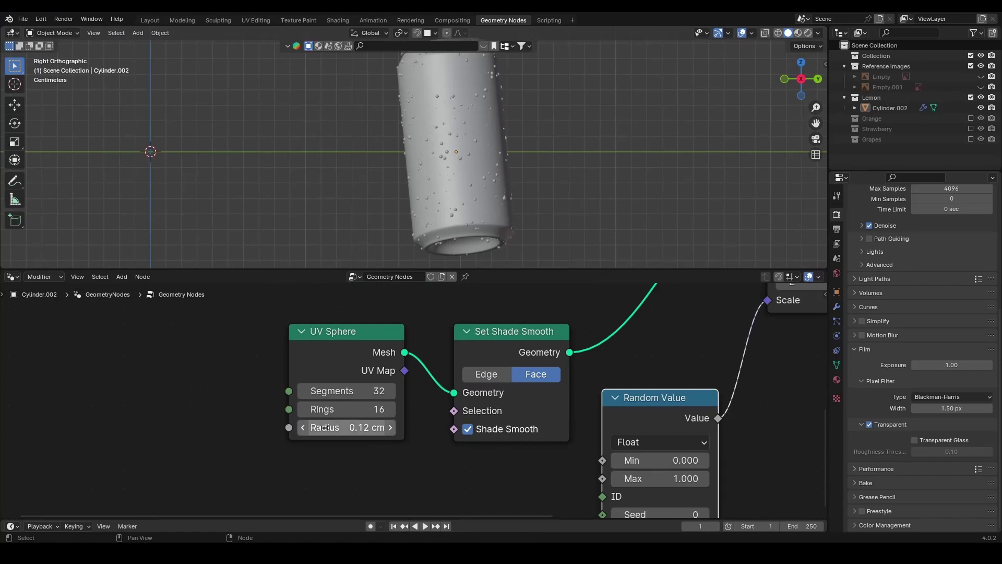
- Inspect the smallest droplets up close and set the Random Value node's minimum to 0.1
middle_drag(479, 465, 336, 375)
scroll(669, 385, up, 2)
scroll(490, 117, up, 4)
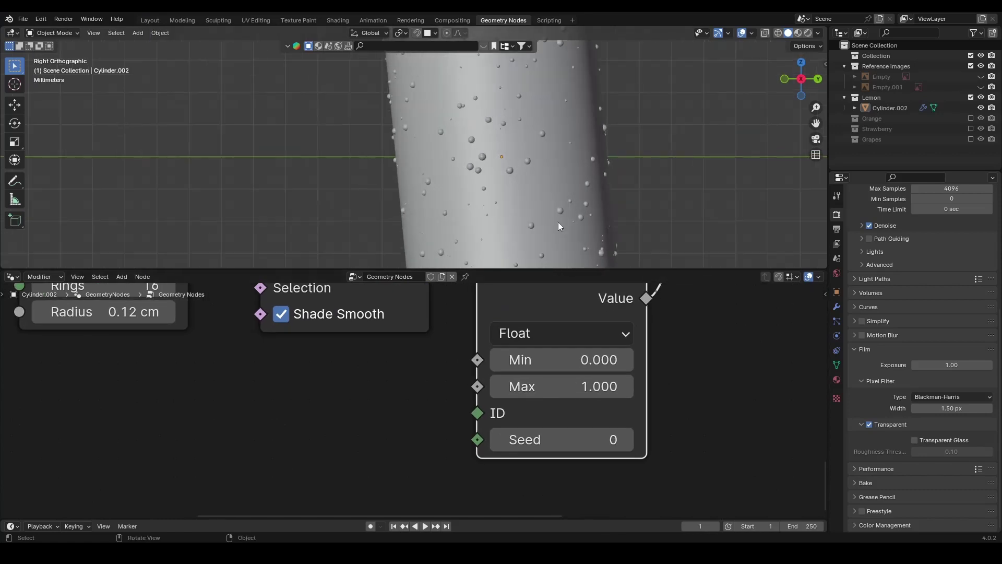
scroll(495, 136, up, 6)
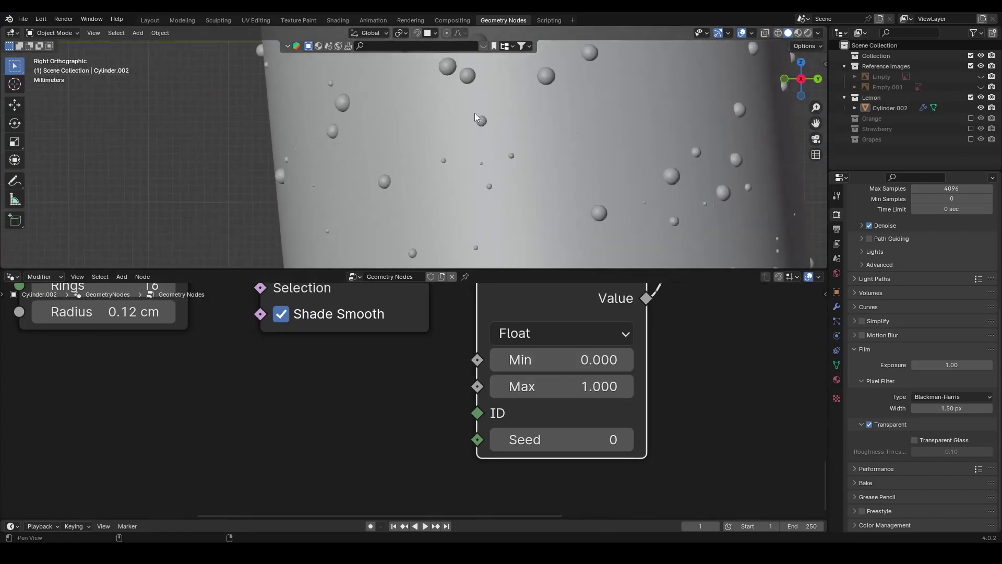
scroll(531, 191, up, 2)
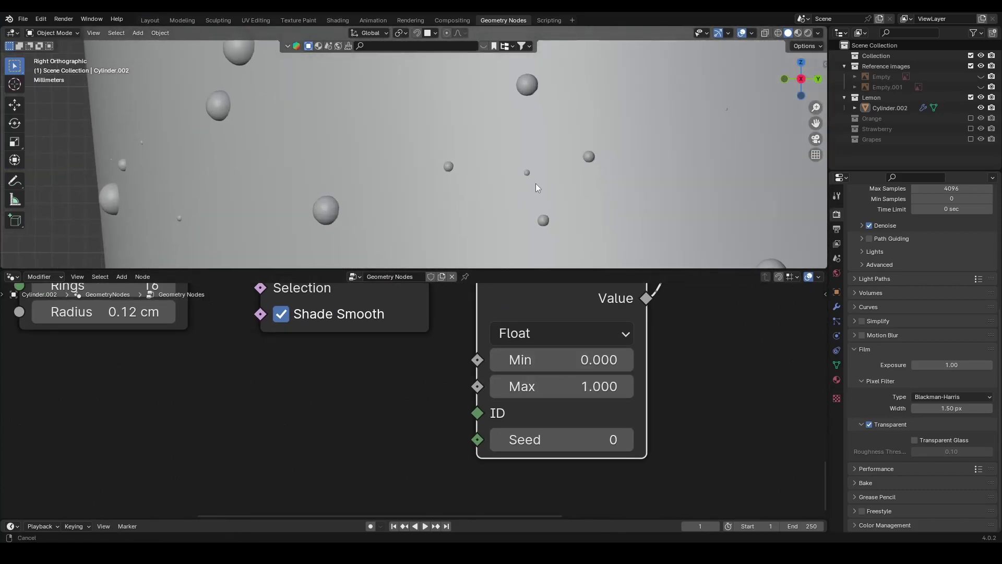
mouse_move(543, 357)
mouse_down()
mouse_move(578, 357)
mouse_move(554, 357)
mouse_up()
click(550, 359)
text(.1)
key(Return)
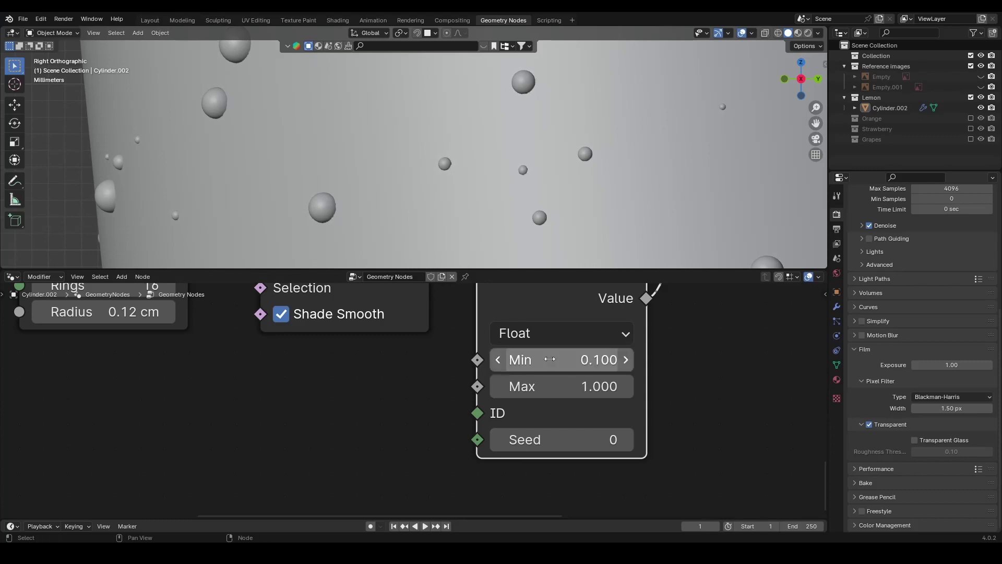
- Check the droplet sizes across the whole can and save the file
scroll(457, 211, down, 6)
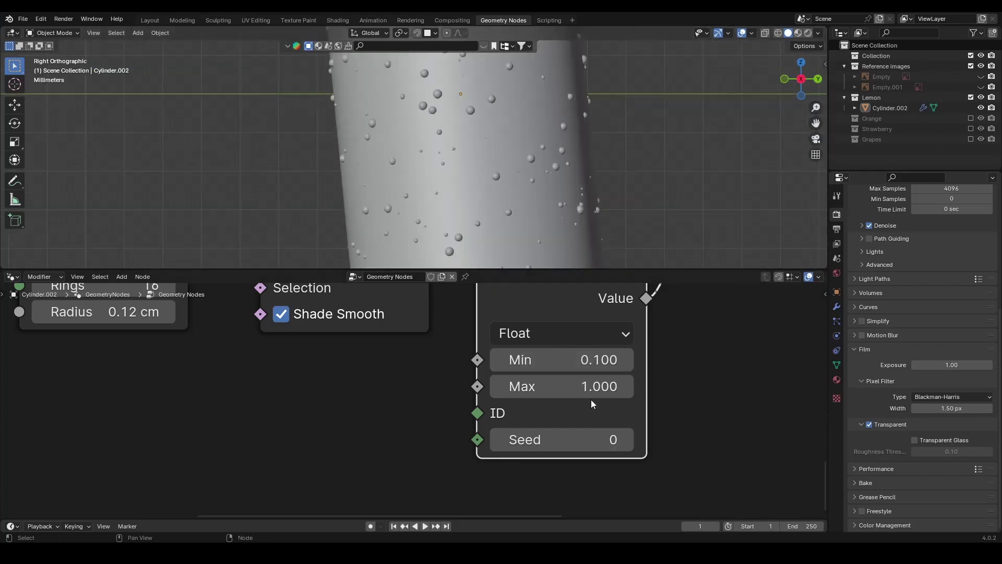
scroll(600, 162, down, 1)
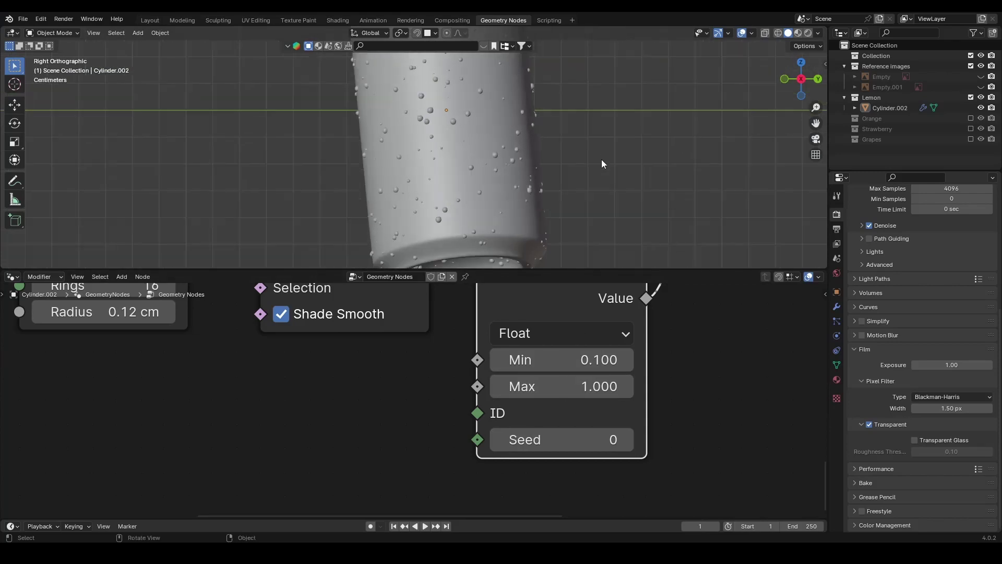
scroll(419, 249, down, 1)
scroll(397, 365, down, 1)
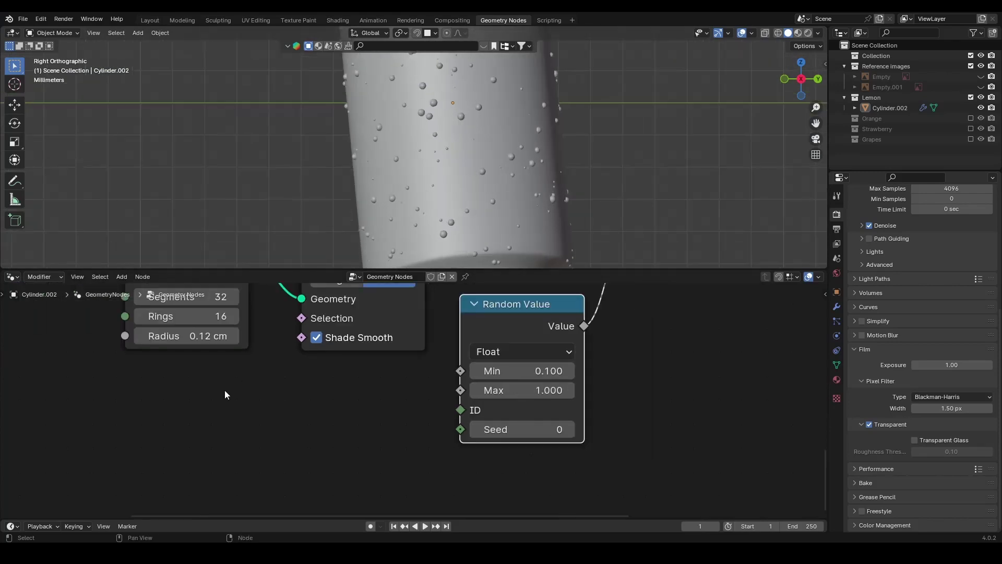
middle_drag(206, 388, 235, 388)
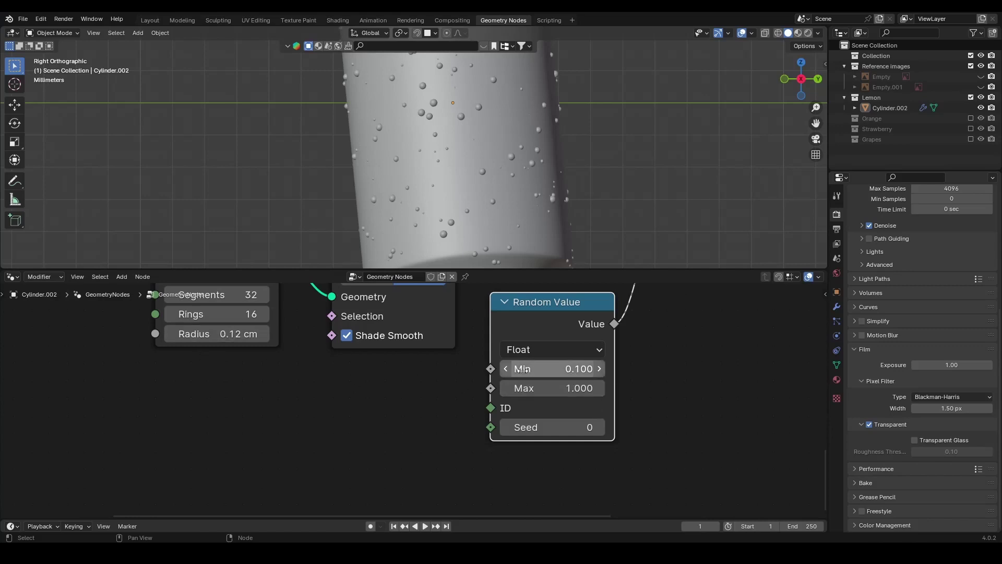
scroll(455, 390, down, 2)
scroll(548, 175, down, 5)
shift+middle_drag(503, 138, 506, 180)
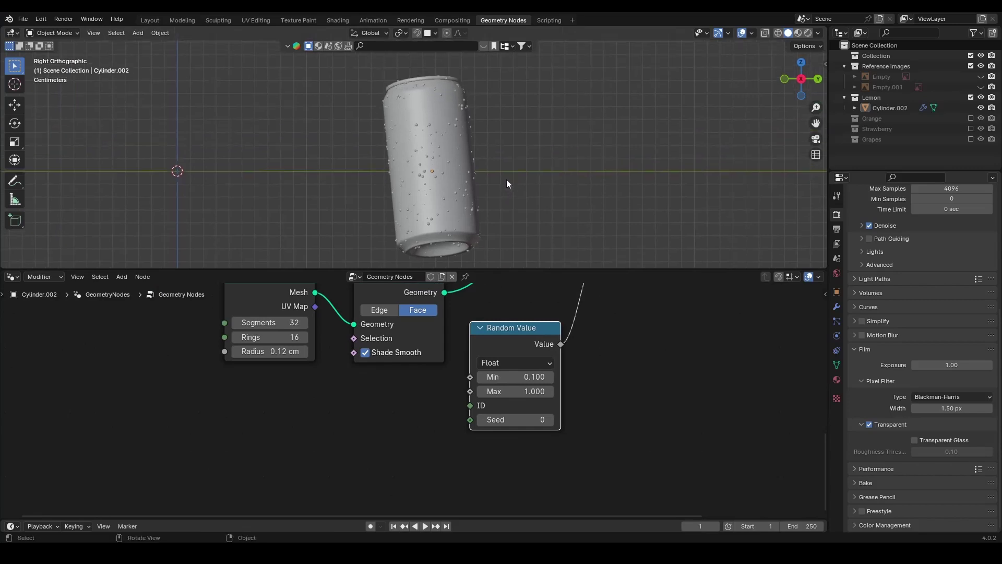
scroll(506, 179, up, 1)
key(ctrl+s)
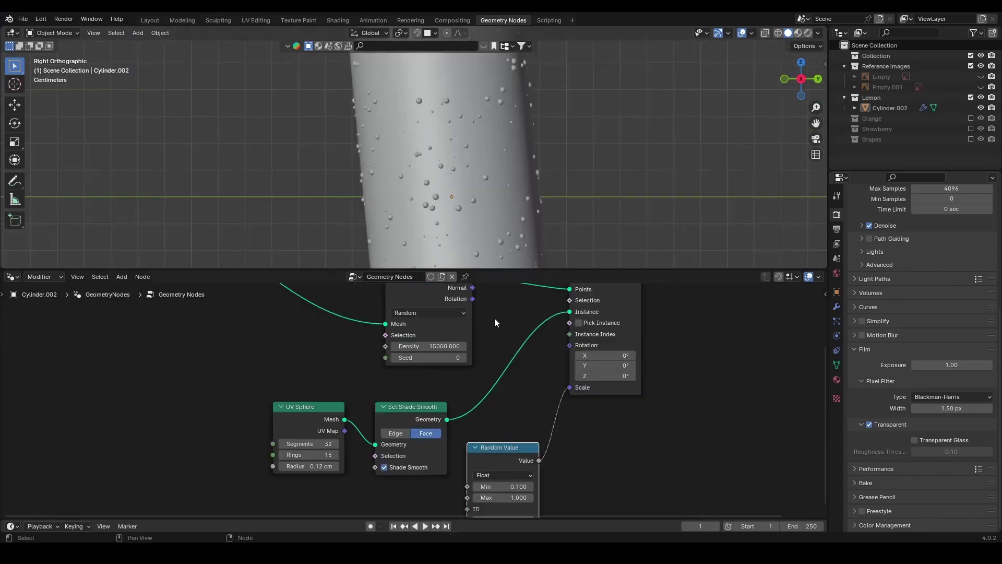
scroll(469, 384, down, 1)
scroll(460, 378, up, 2)
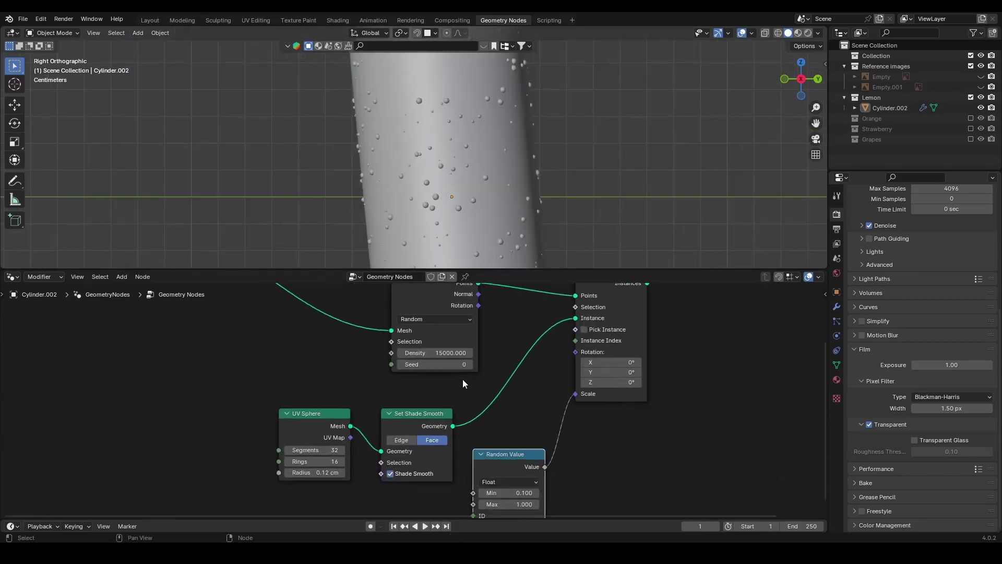
- Double the density of Distribute Points on Faces to 30000 and save the file
click(437, 353)
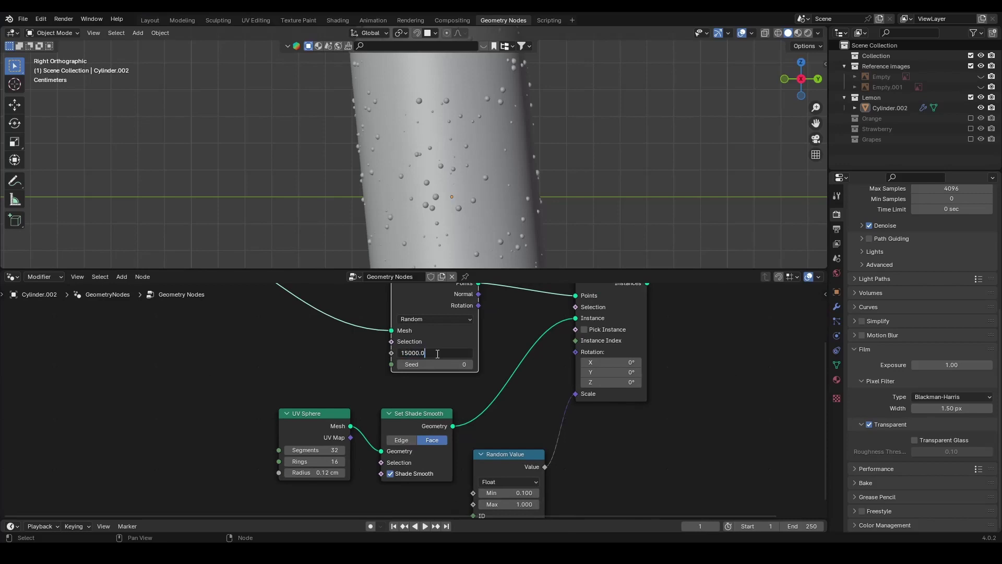
text(*2)
key(Return)
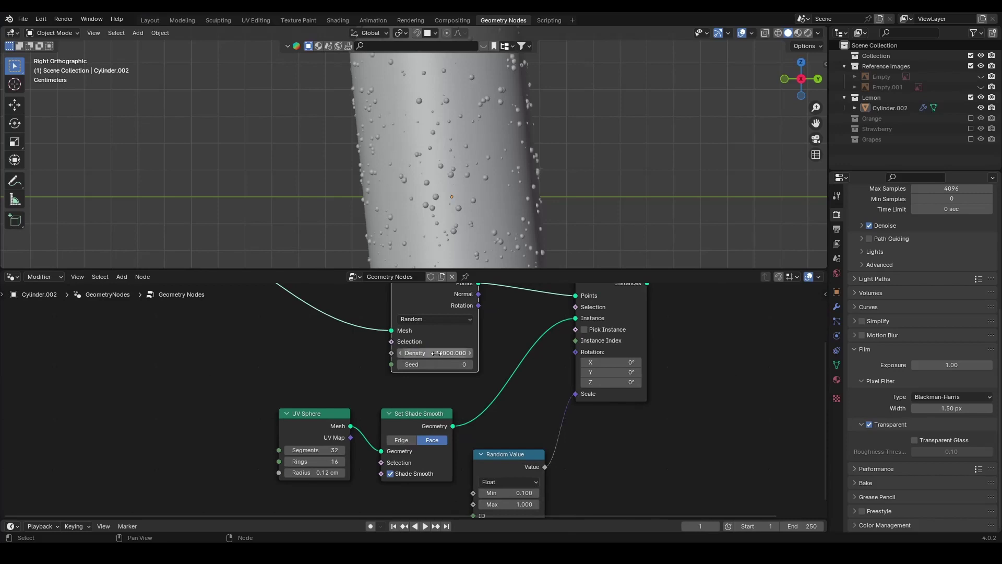
key(ctrl+s)
- Examine the droplet coverage up close from several angles around the can
scroll(484, 120, up, 4)
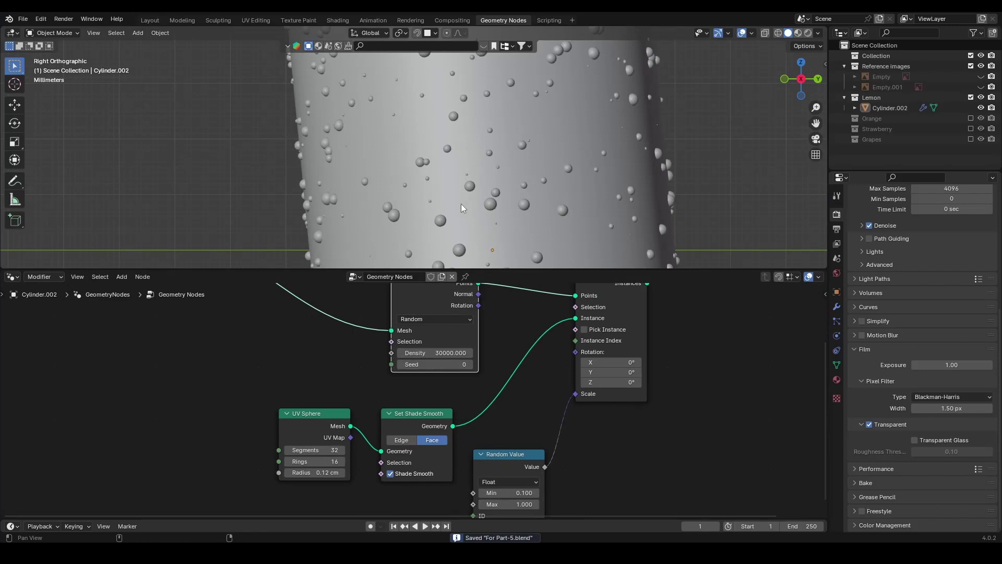
shift+middle_drag(461, 207, 508, 171)
scroll(508, 171, up, 3)
scroll(582, 152, down, 4)
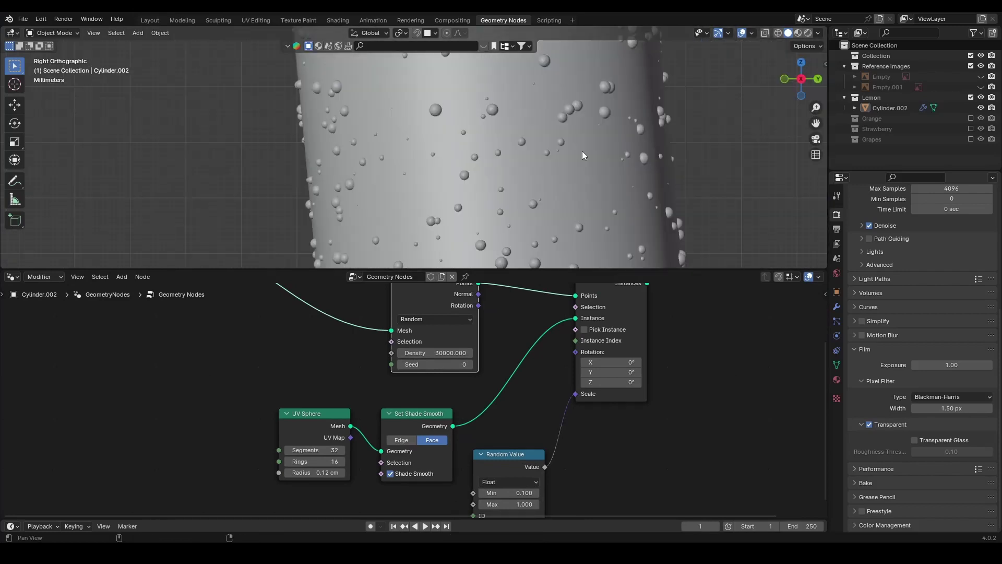
scroll(544, 170, up, 4)
middle_drag(564, 167, 422, 191)
scroll(418, 186, up, 5)
middle_drag(499, 166, 522, 122)
scroll(528, 128, up, 2)
scroll(529, 128, down, 4)
scroll(522, 123, up, 3)
shift+middle_drag(520, 167, 397, 130)
scroll(285, 175, up, 2)
- Double the density of Distribute Points on Faces again to 60000
click(435, 352)
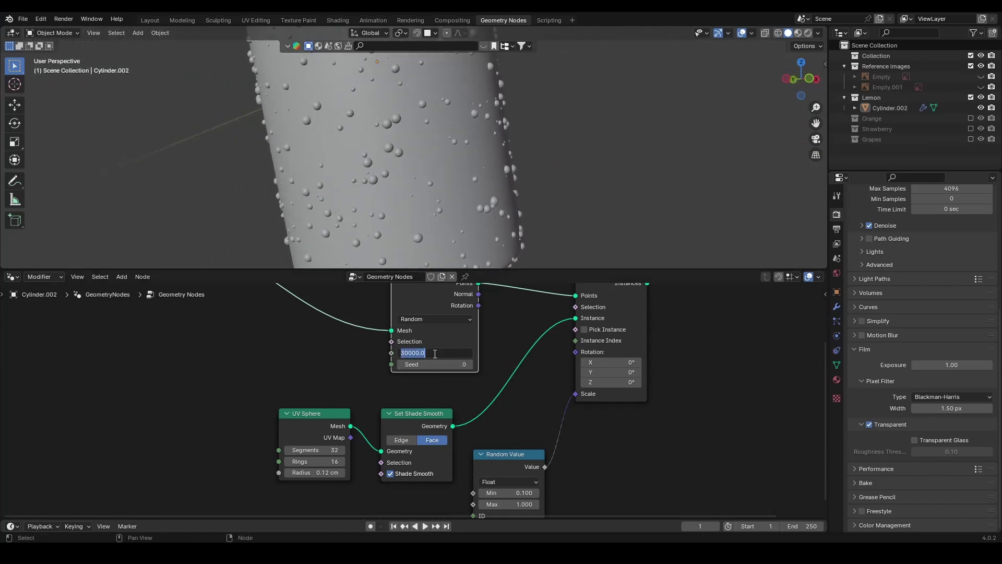
key(End)
text(*)
key(Return)
- Examine the droplets up close from the right side view, looking for spheres that overlap each other
key(KP_3)
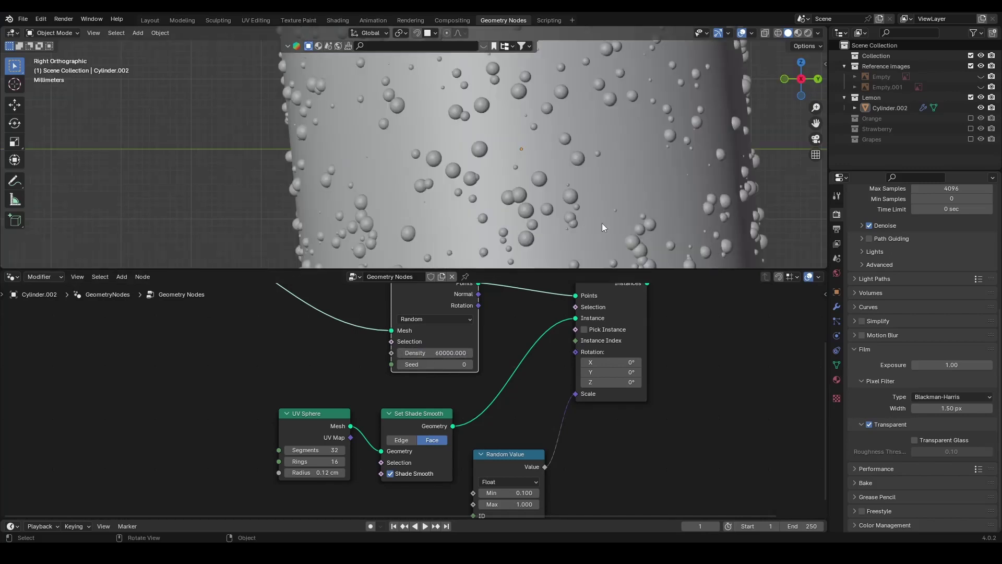
scroll(484, 131, up, 2)
scroll(550, 169, up, 3)
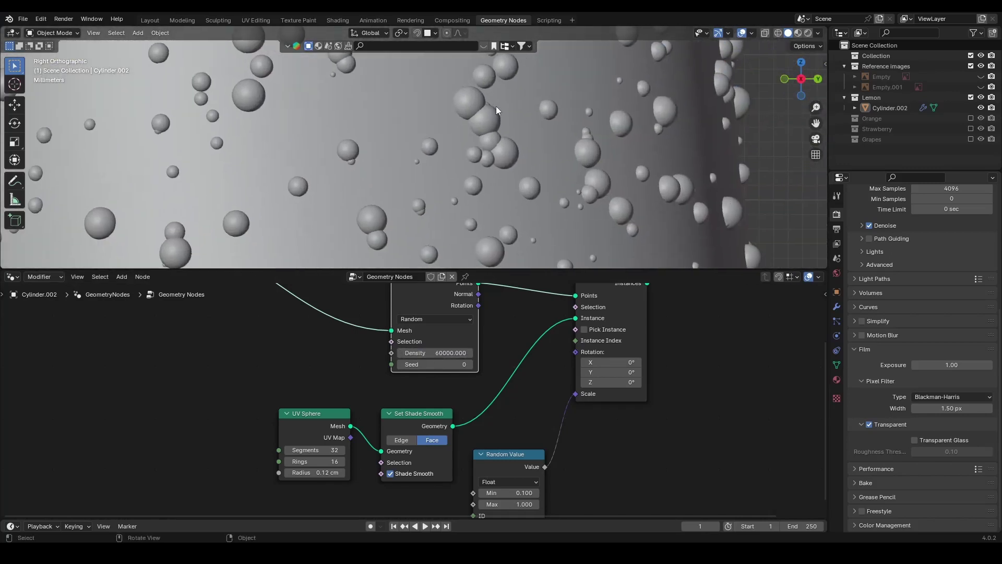
scroll(507, 148, up, 3)
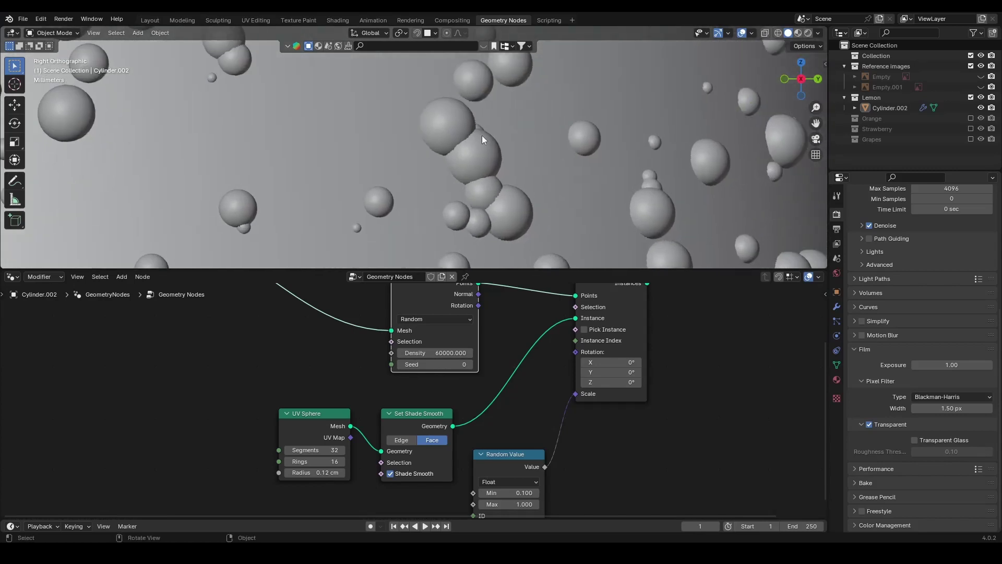
scroll(502, 197, down, 4)
shift+middle_drag(518, 189, 339, 139)
scroll(410, 146, down, 5)
shift+middle_drag(383, 105, 440, 179)
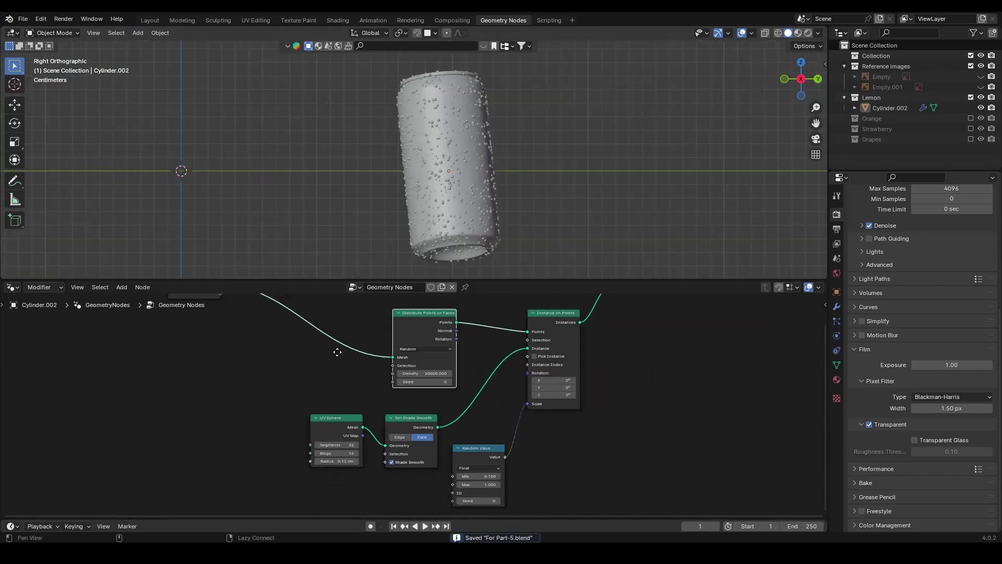
- Switch the distribution method of Distribute Points on Faces to Poisson Disk
key(Home)
scroll(331, 371, up, 2)
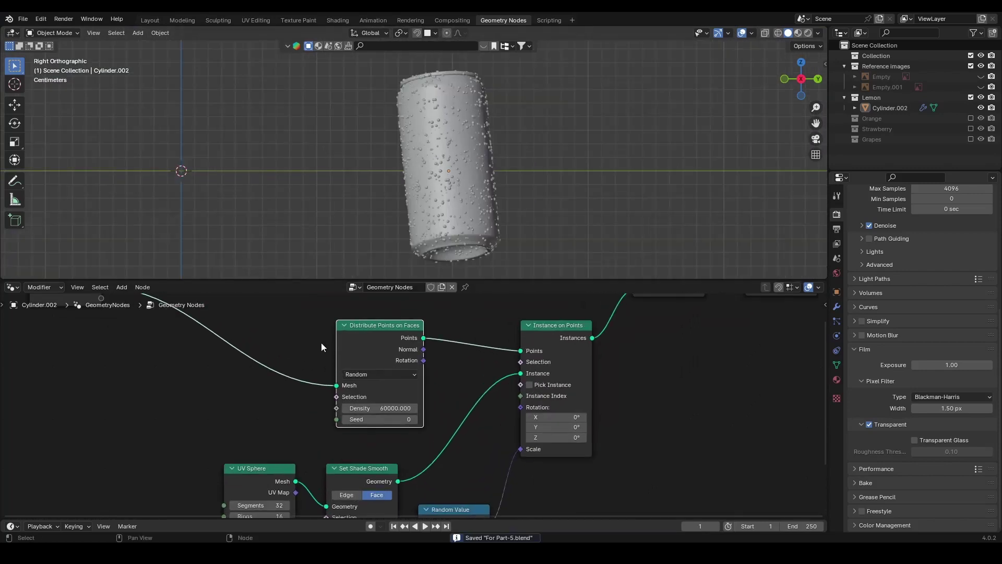
click(365, 379)
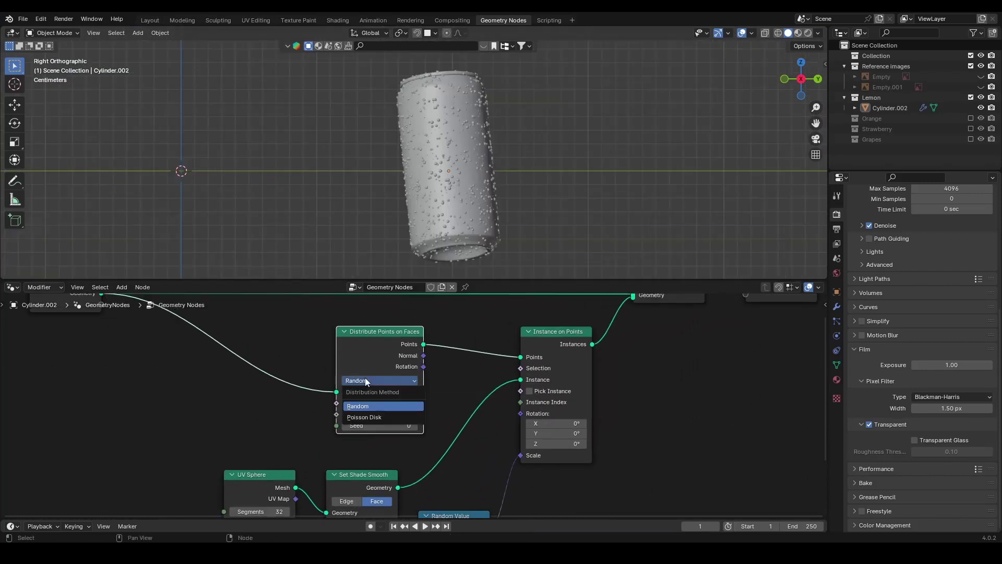
click(369, 417)
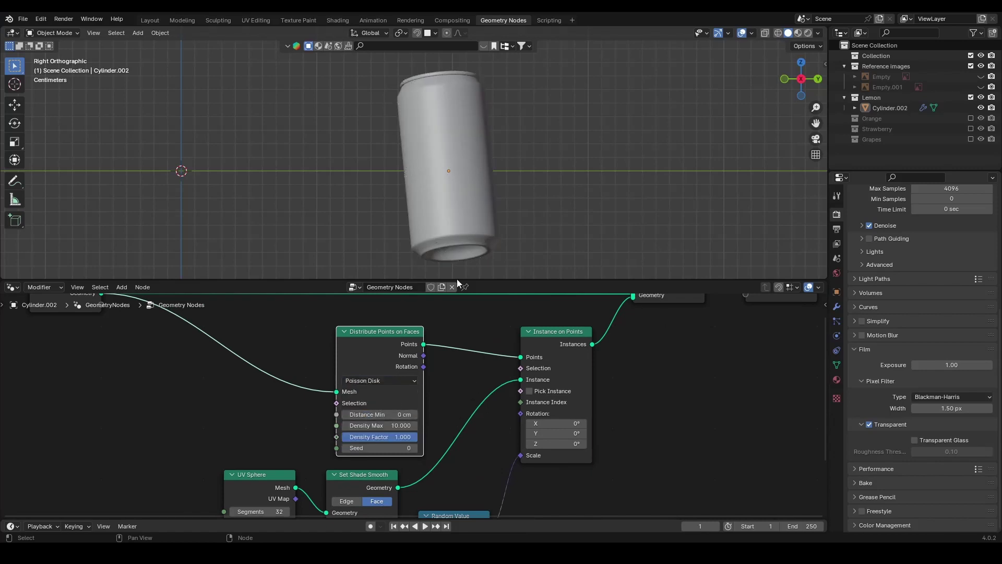
- Compare the Random distribution method with Poisson Disk on the can, ending on Poisson Disk
scroll(458, 230, up, 1)
middle_drag(452, 407, 475, 400)
scroll(471, 366, up, 2)
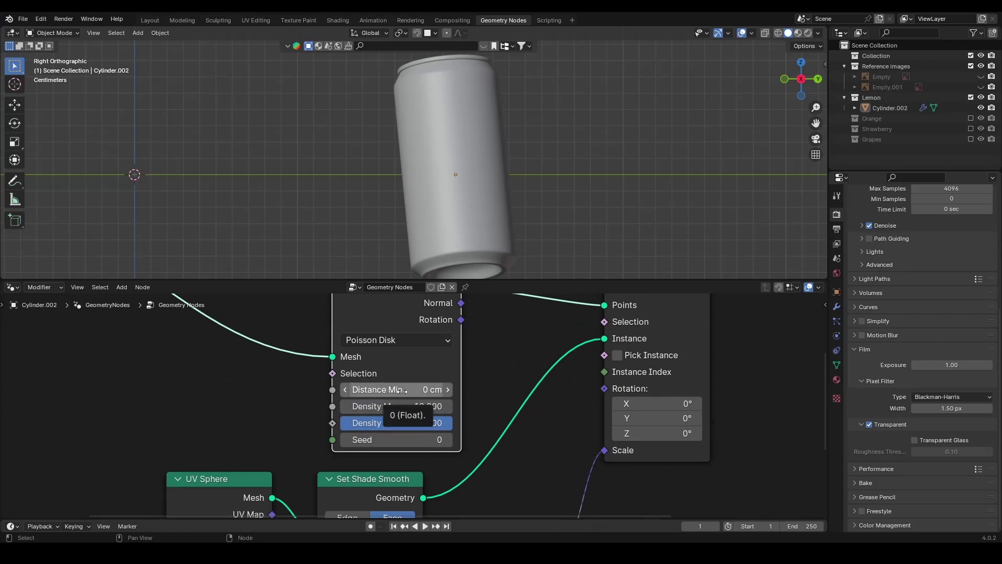
click(397, 339)
click(396, 350)
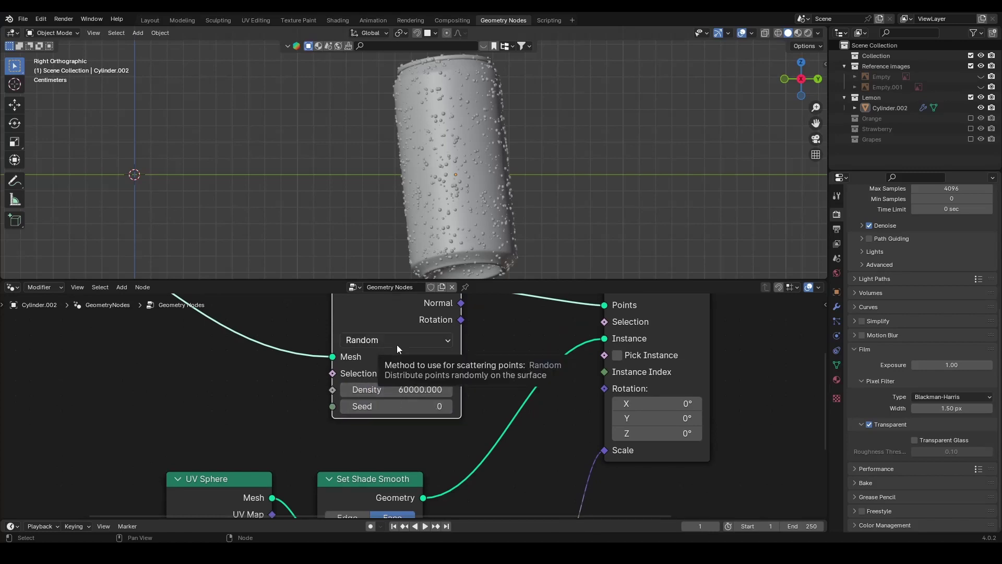
click(397, 344)
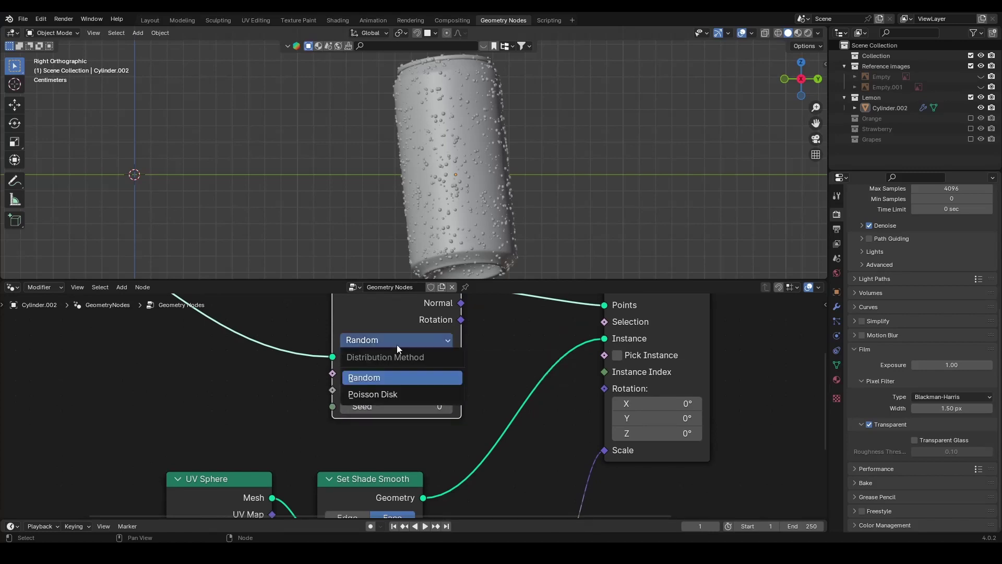
click(384, 392)
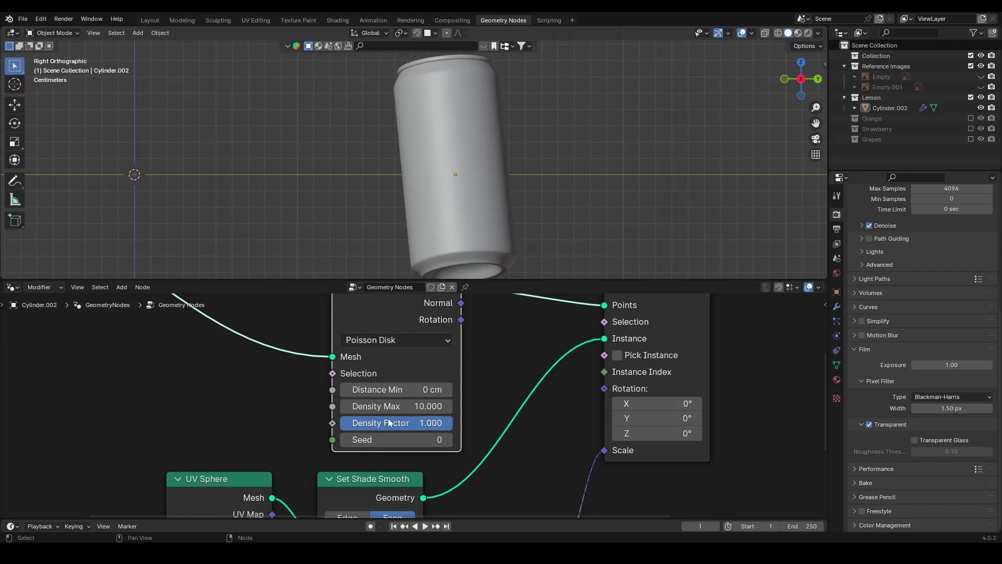
- Set Distance Min of Distribute Points on Faces to 0.1 cm
scroll(426, 395, up, 1)
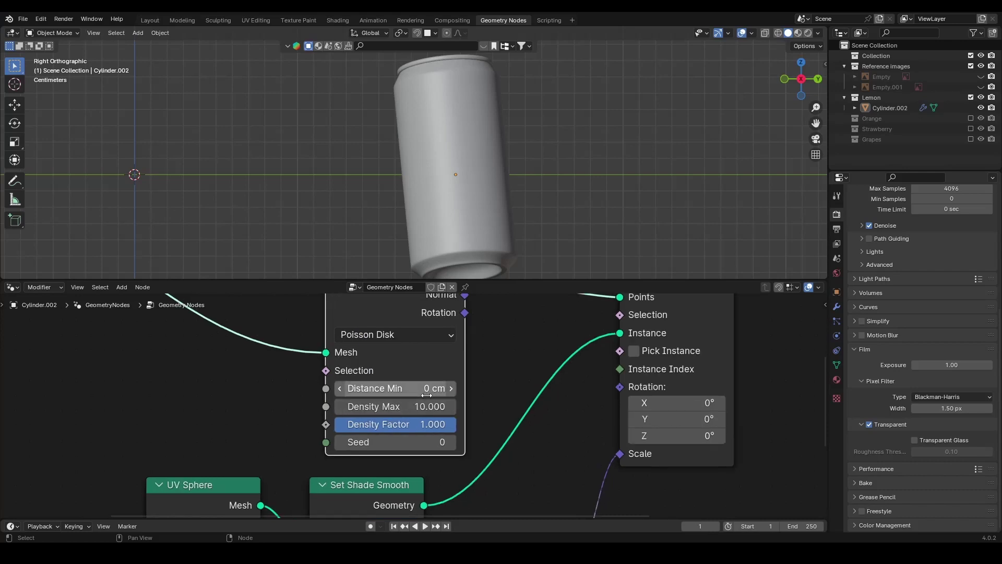
scroll(426, 395, up, 1)
double_click(411, 394)
key(BackSpace)
text(.1)
key(Return)
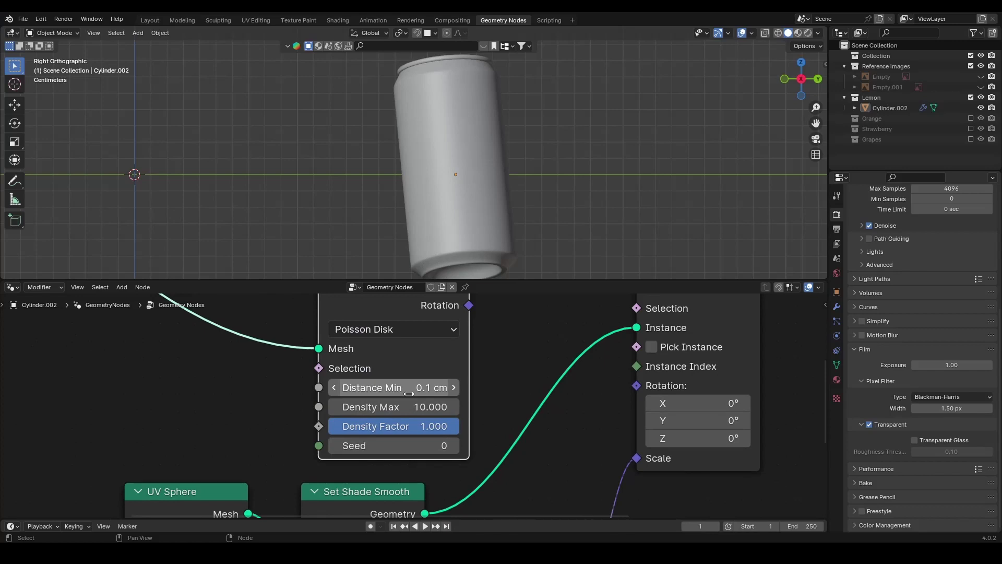
- Set Density Max of Distribute Points on Faces to 30000
scroll(492, 145, down, 2)
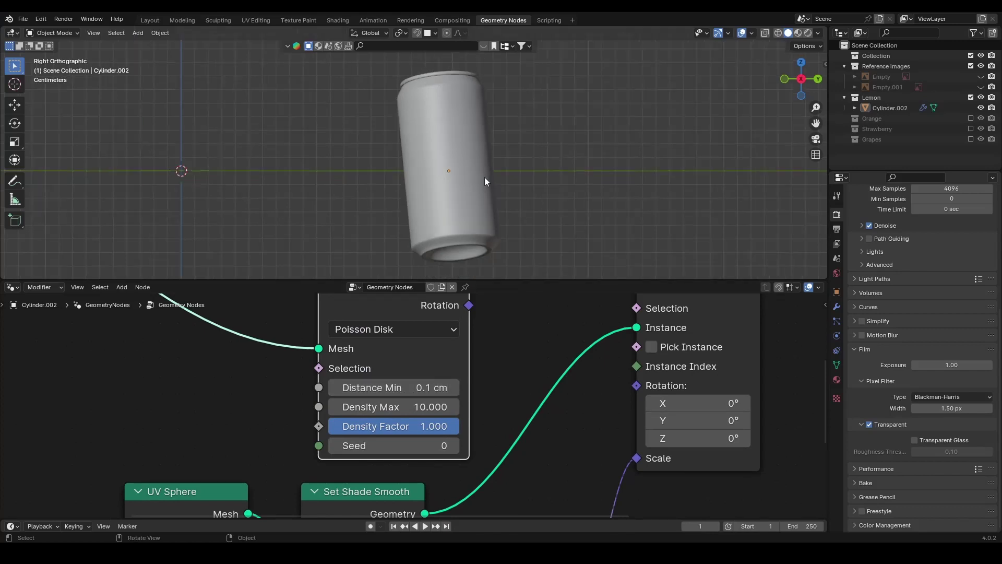
shift+scroll(484, 176, down, 2)
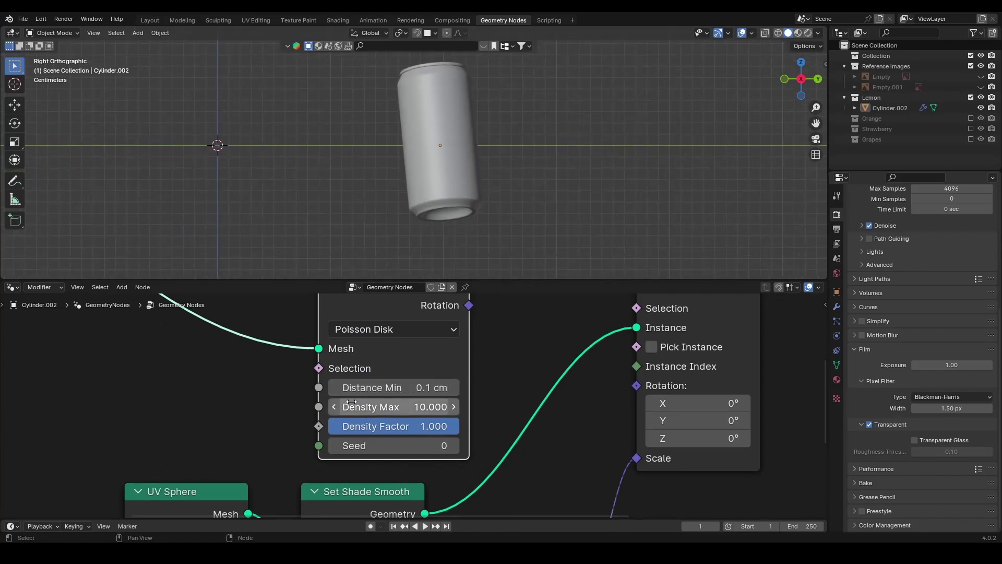
drag(364, 408, 433, 409)
click(367, 409)
text(30000)
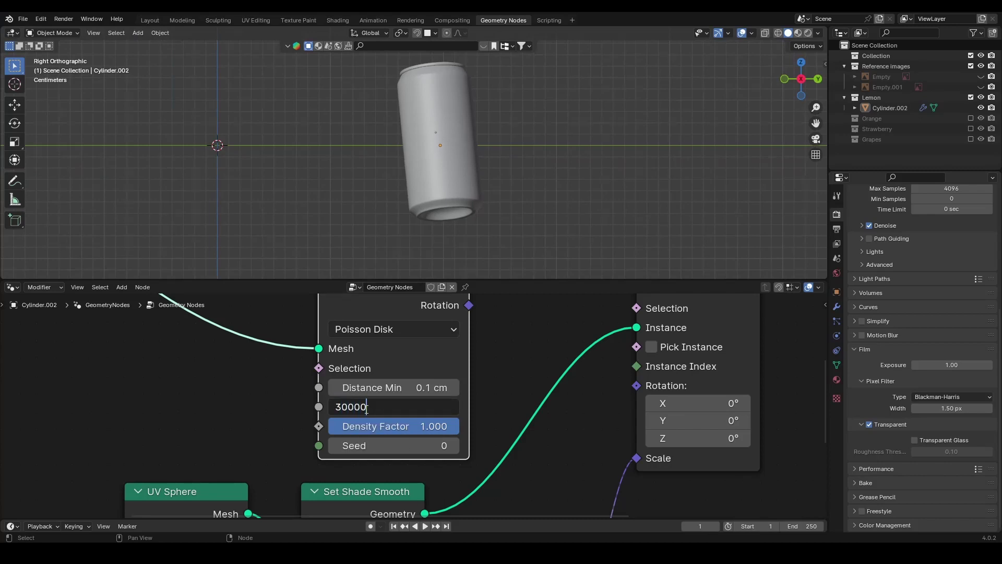
key(Return)
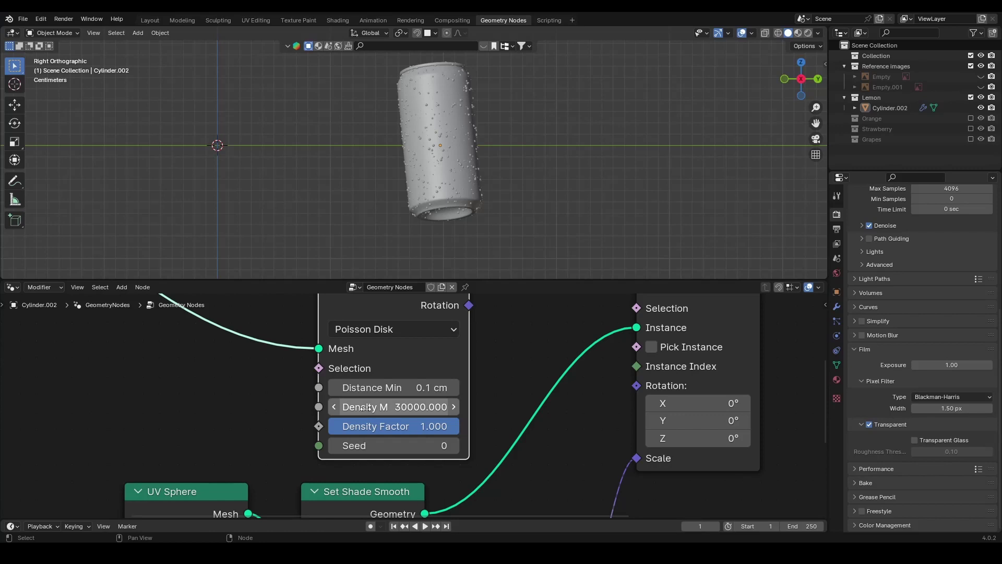
- Check the droplet spacing up close around the can and set Distance Min to 0.5 cm
scroll(443, 213, up, 8)
scroll(417, 188, up, 3)
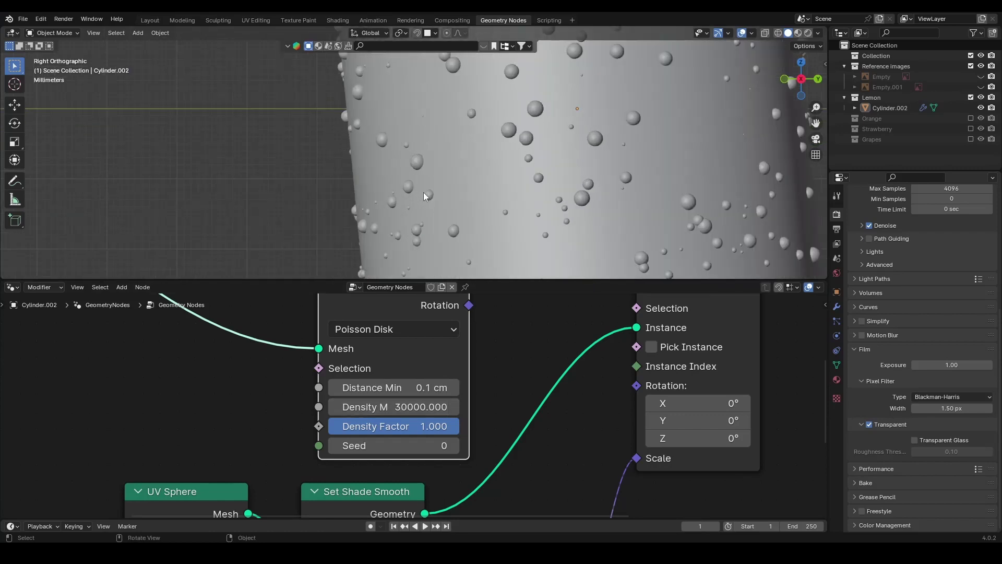
scroll(475, 164, down, 6)
shift+middle_drag(583, 152, 355, 193)
middle_drag(506, 168, 507, 157)
scroll(471, 192, up, 6)
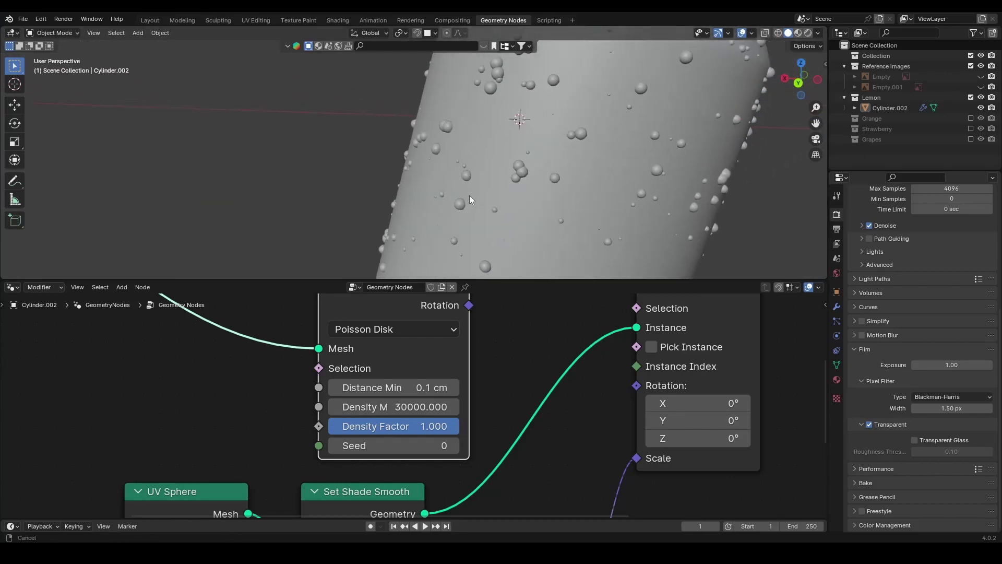
scroll(640, 154, up, 5)
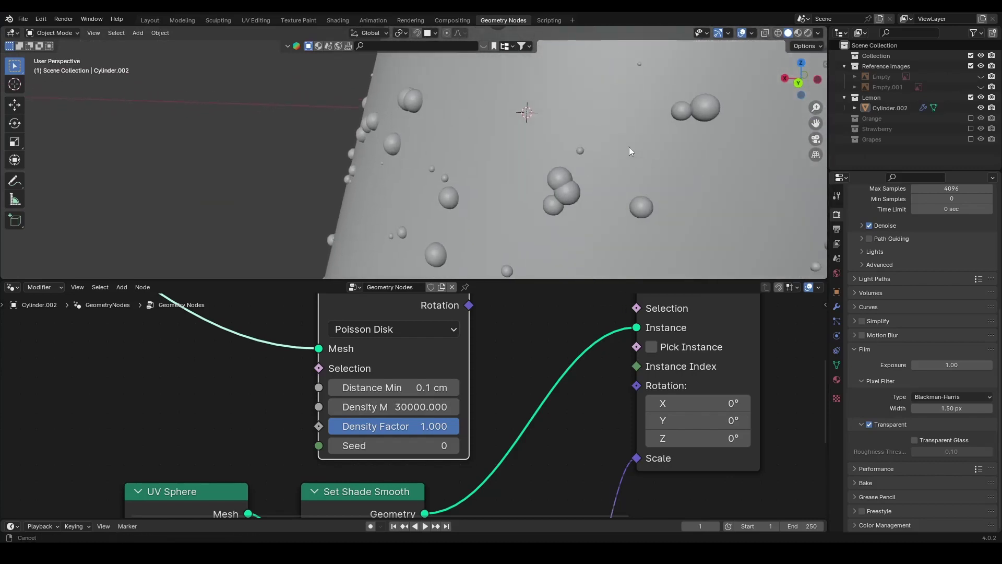
click(392, 392)
click(410, 393)
key(BackSpace)
text(5)
key(Return)
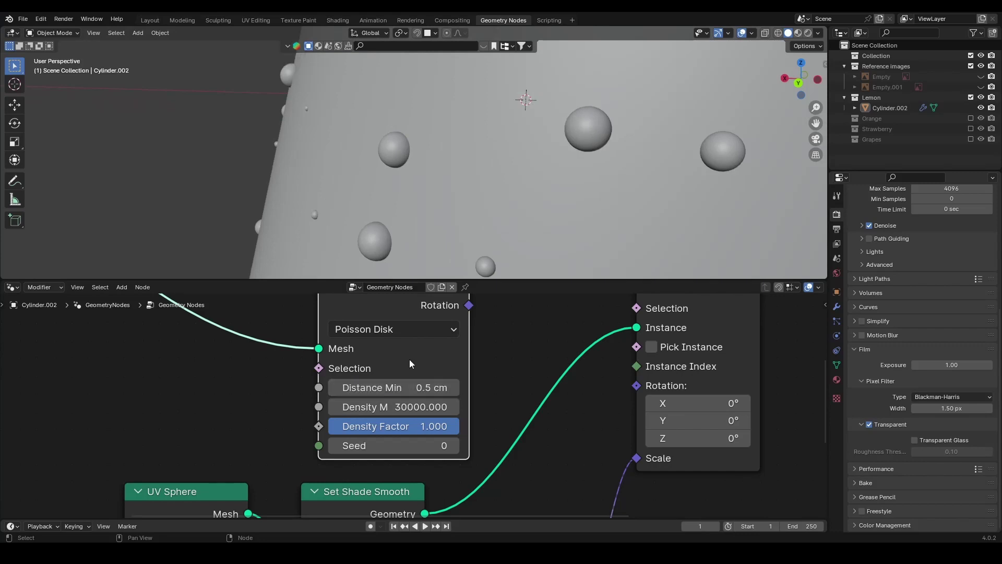
- Check the droplet spacing across the can and set Distance Min to 0.2 cm
scroll(575, 165, down, 8)
middle_drag(575, 165, 514, 269)
drag(518, 280, 517, 289)
scroll(497, 386, down, 3)
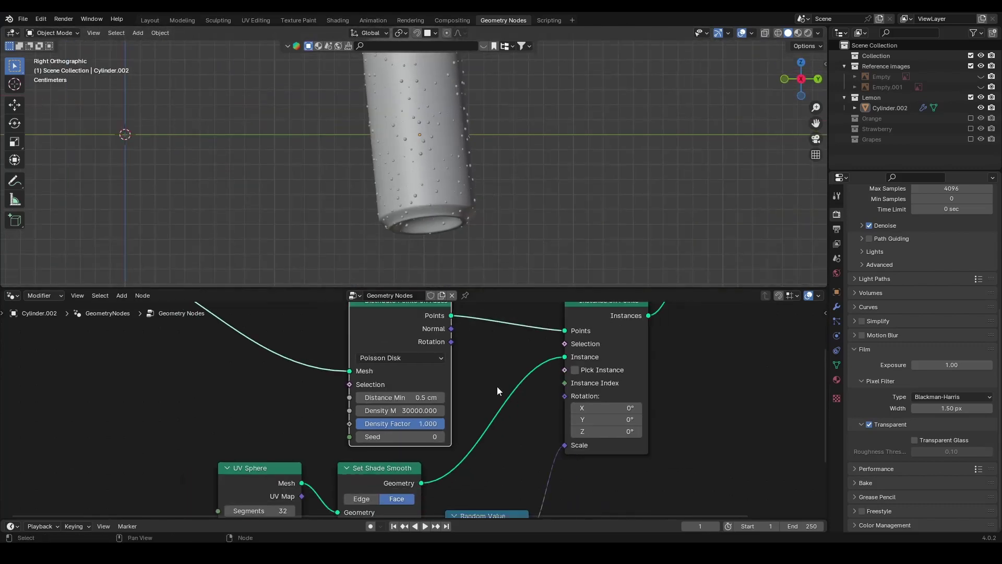
scroll(500, 157, up, 1)
scroll(500, 157, up, 5)
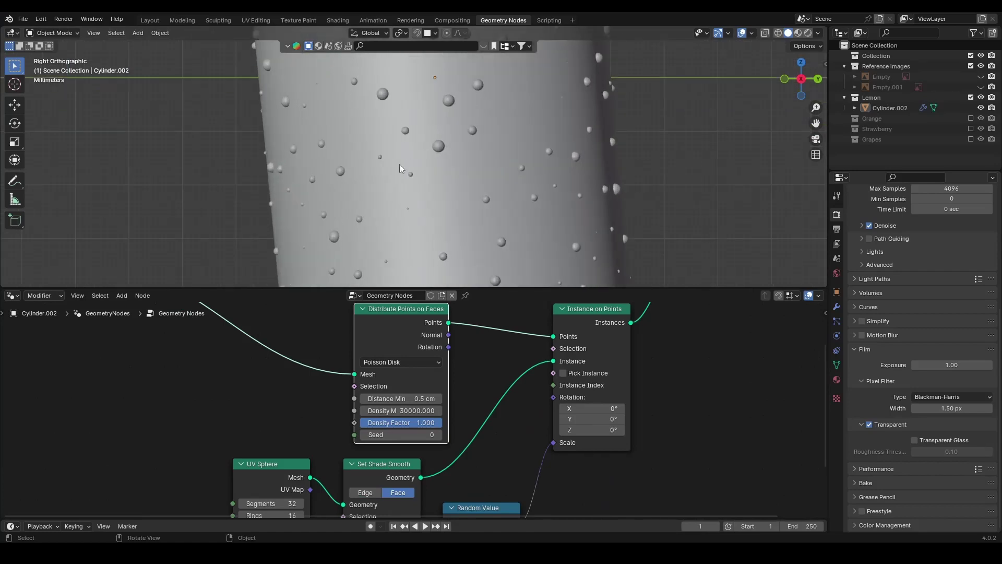
scroll(405, 149, down, 5)
click(400, 399)
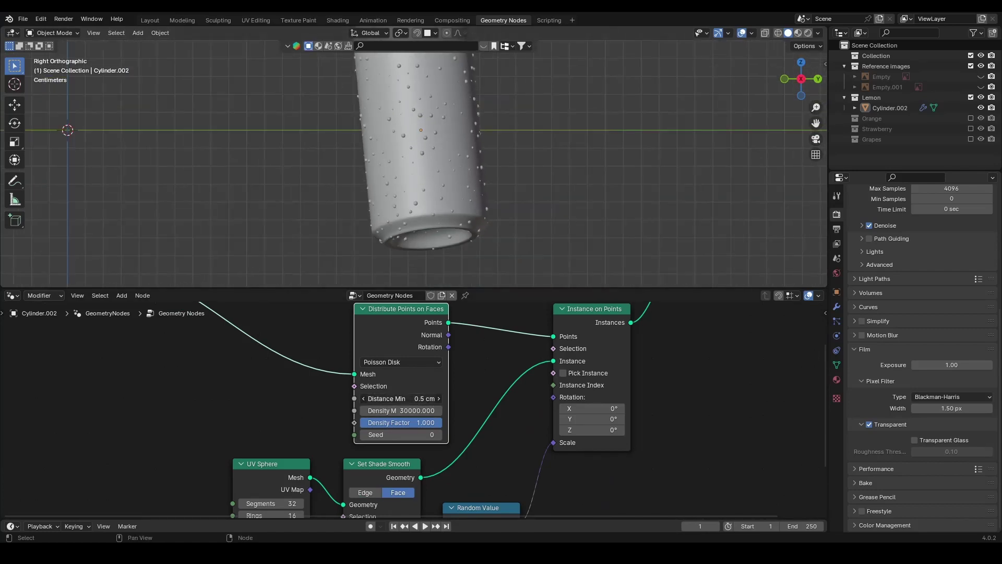
key(BackSpace)
text(2)
key(Return)
- Frame the whole can in the right side view and set Distance Min to 0.15 cm
middle_drag(472, 187, 790, 101)
key(KP_3)
key(KP_Decimal)
scroll(506, 202, up, 2)
click(377, 399)
click(376, 399)
key(BackSpace)
text(15)
key(Return)
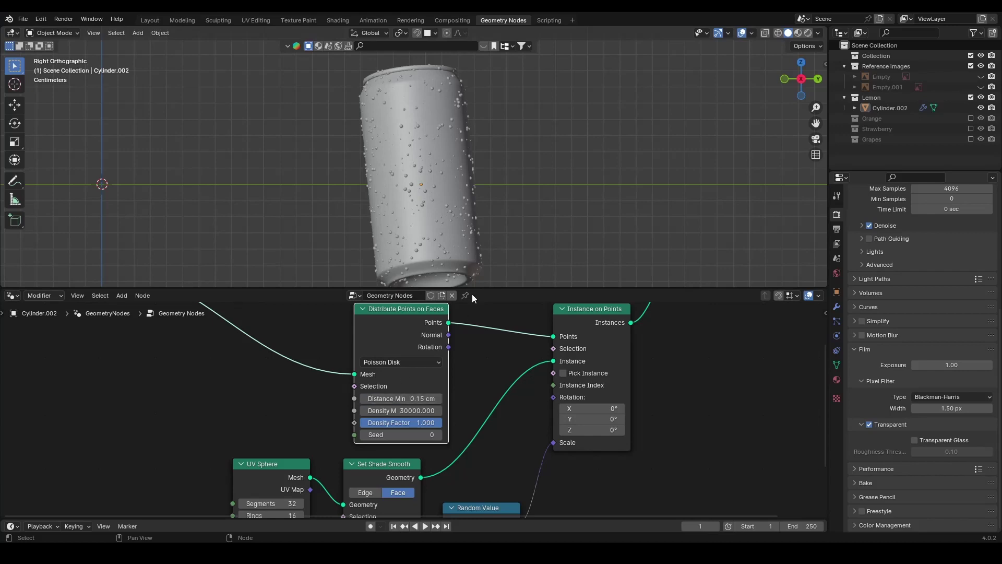
- Check the droplet distribution on the can and set the Seed of Distribute Points on Faces to 1
scroll(487, 237, up, 4)
middle_drag(487, 238, 490, 132)
scroll(490, 133, up, 5)
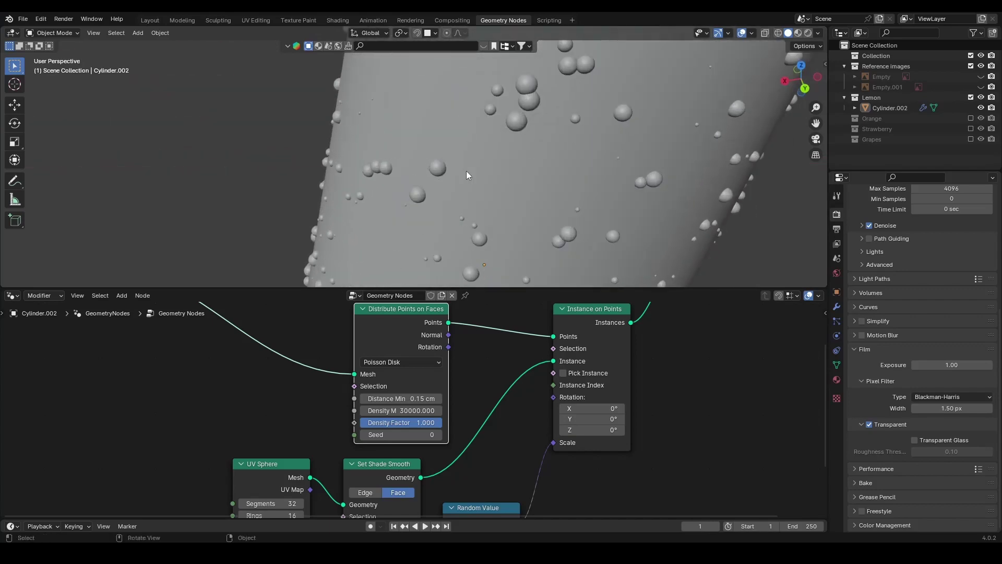
click(784, 81)
scroll(614, 157, down, 5)
scroll(335, 335, down, 2)
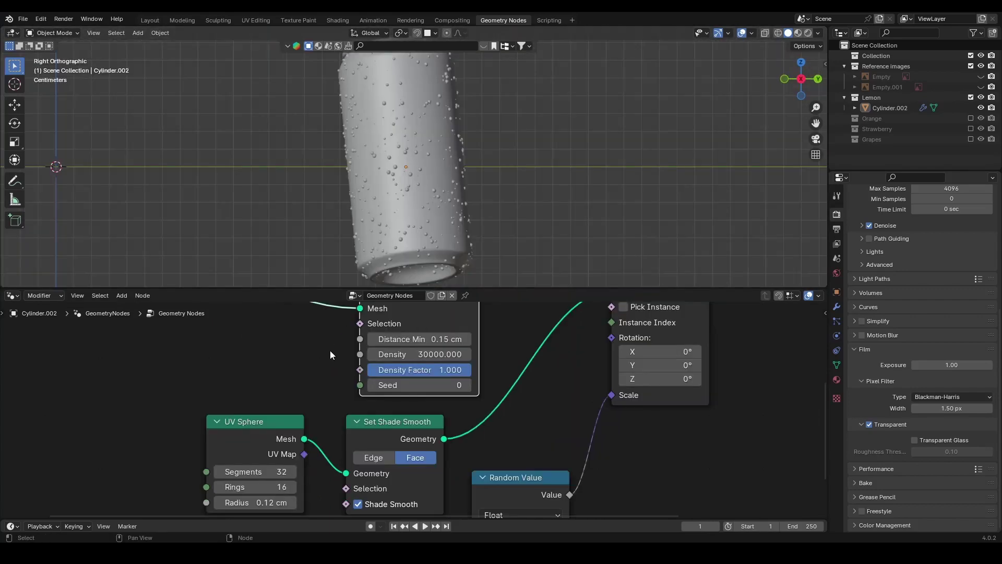
scroll(455, 399, up, 3)
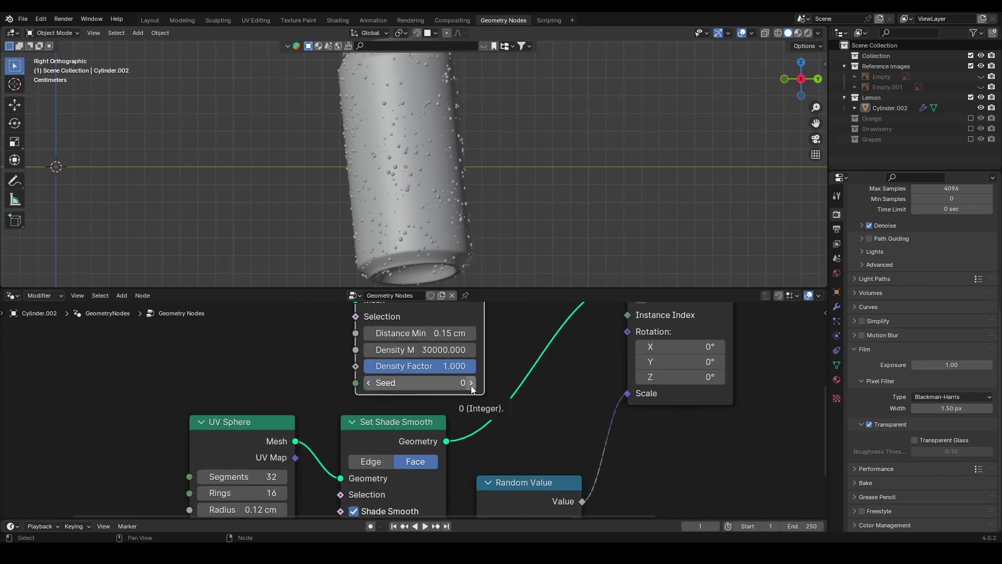
scroll(427, 166, up, 4)
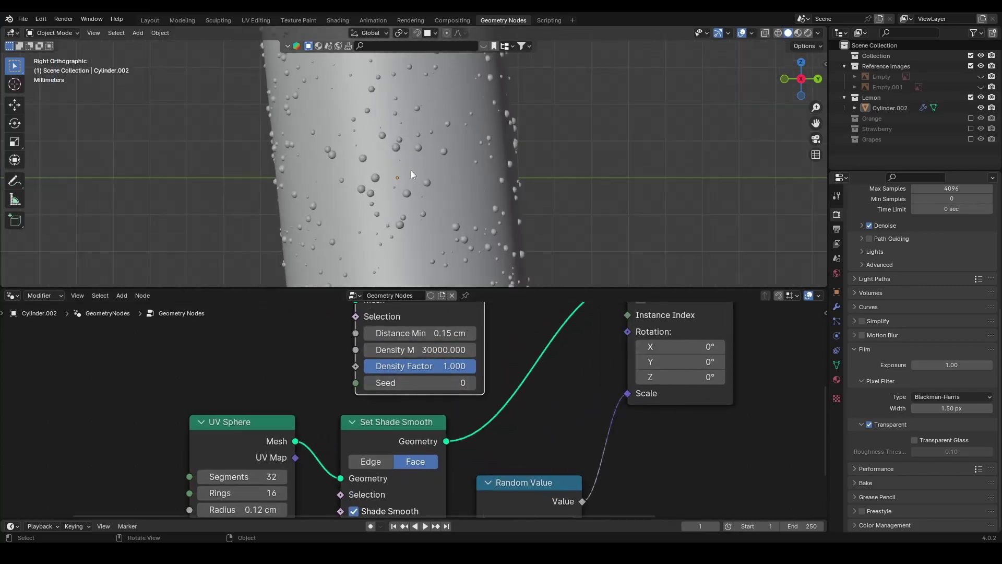
click(471, 383)
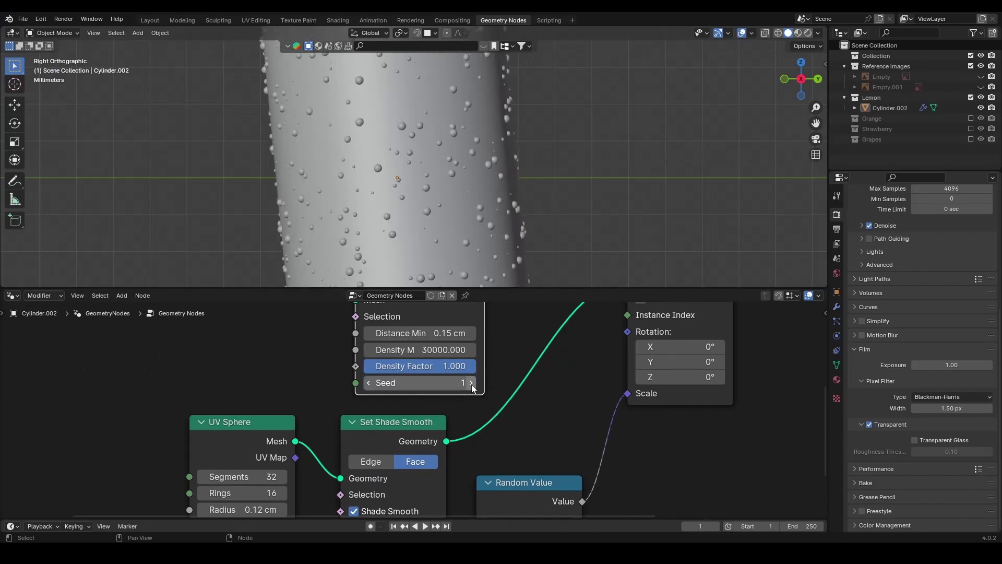
- Set the Seed of Distribute Points on Faces to 0
click(371, 384)
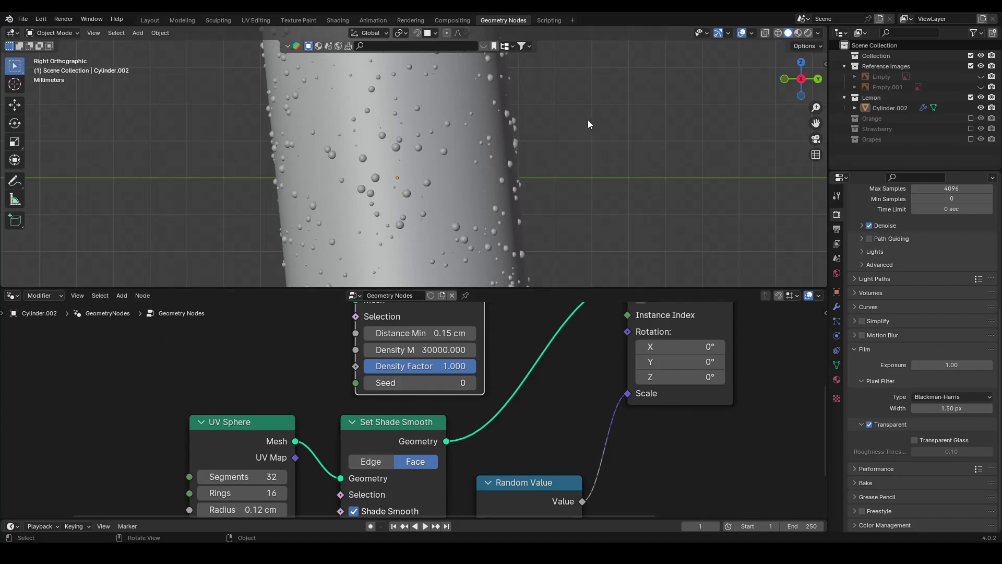
scroll(537, 359, down, 6)
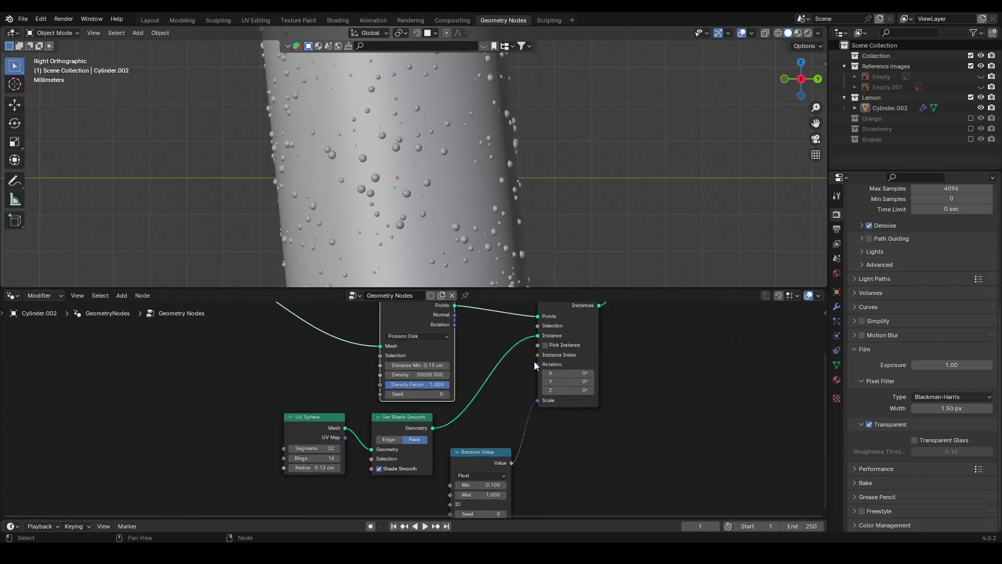
scroll(350, 502, down, 1)
scroll(400, 458, down, 1)
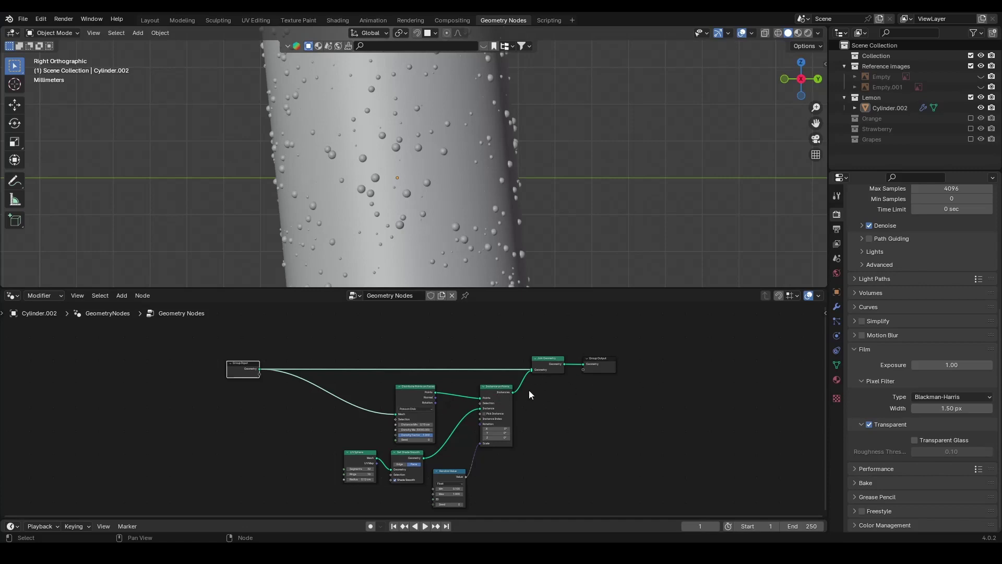
- Show the can's modifier settings, enlarge the node editor and expose Density Max of Distribute Points on Faces through the Group Input
click(836, 307)
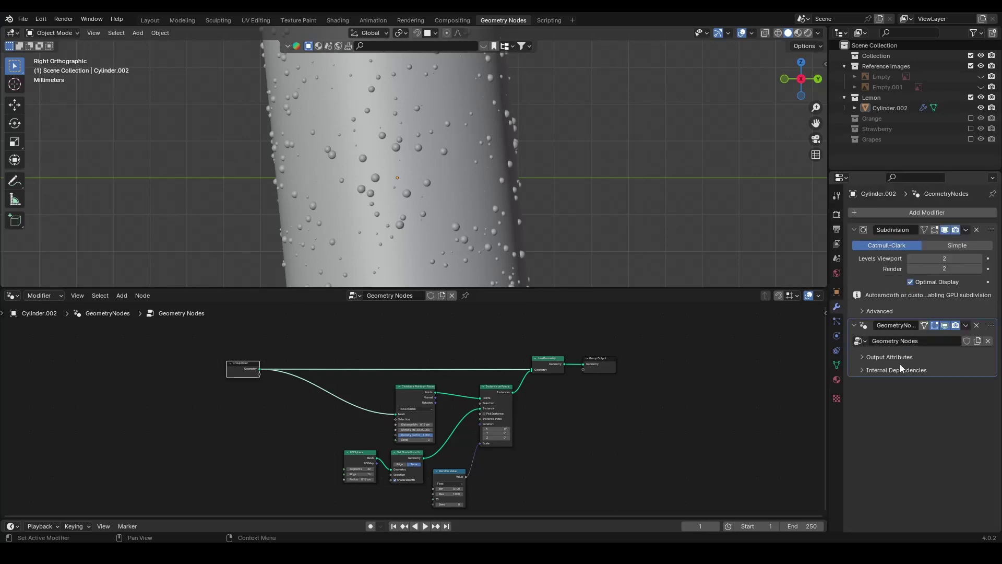
scroll(333, 449, up, 2)
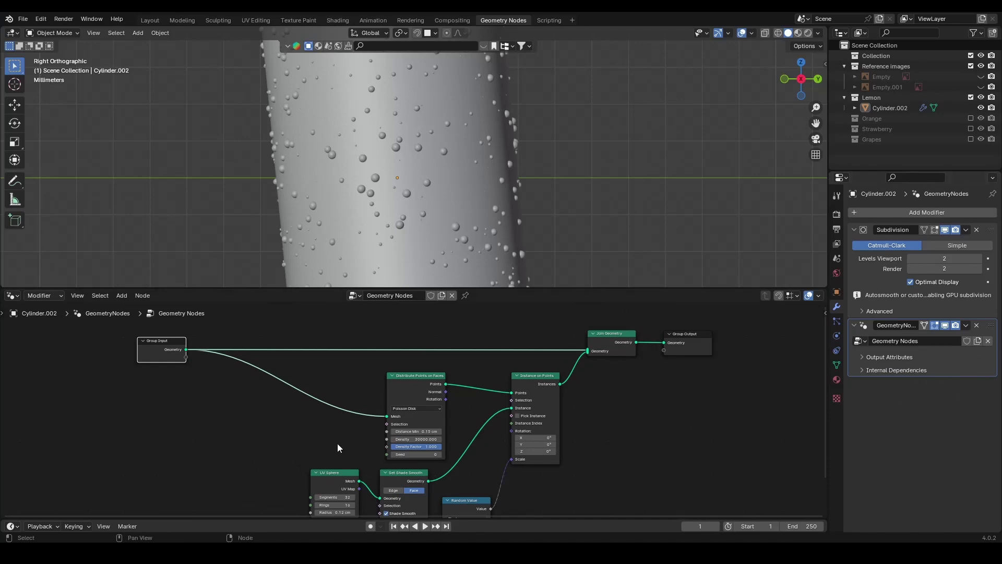
scroll(439, 440, up, 3)
middle_drag(334, 441, 403, 430)
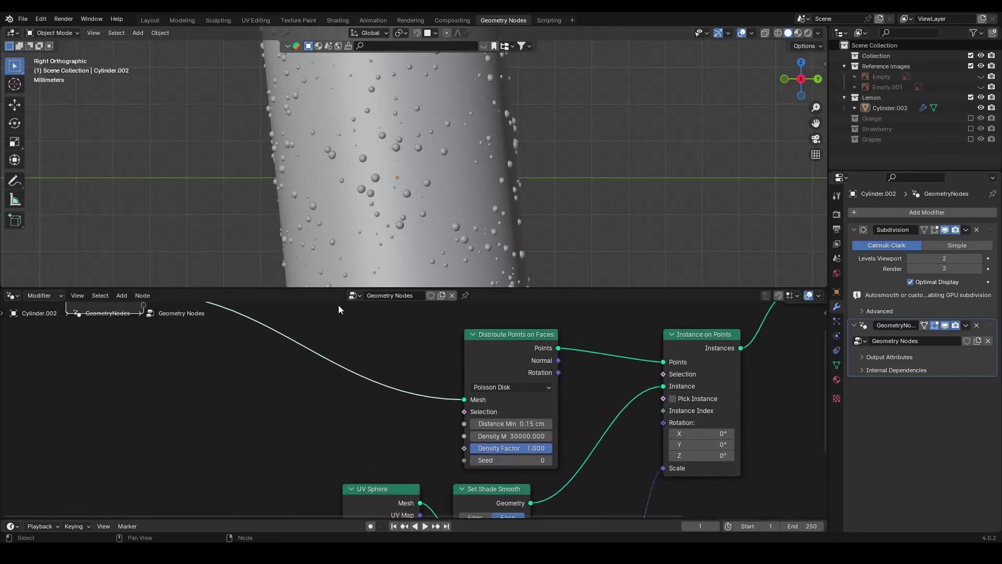
drag(335, 288, 336, 274)
drag(337, 242, 336, 242)
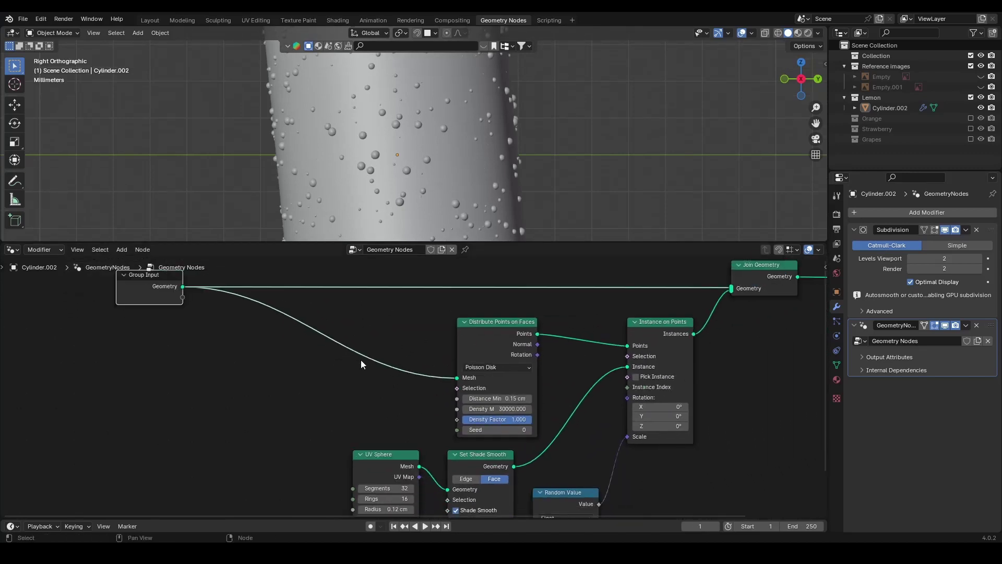
drag(457, 421, 182, 308)
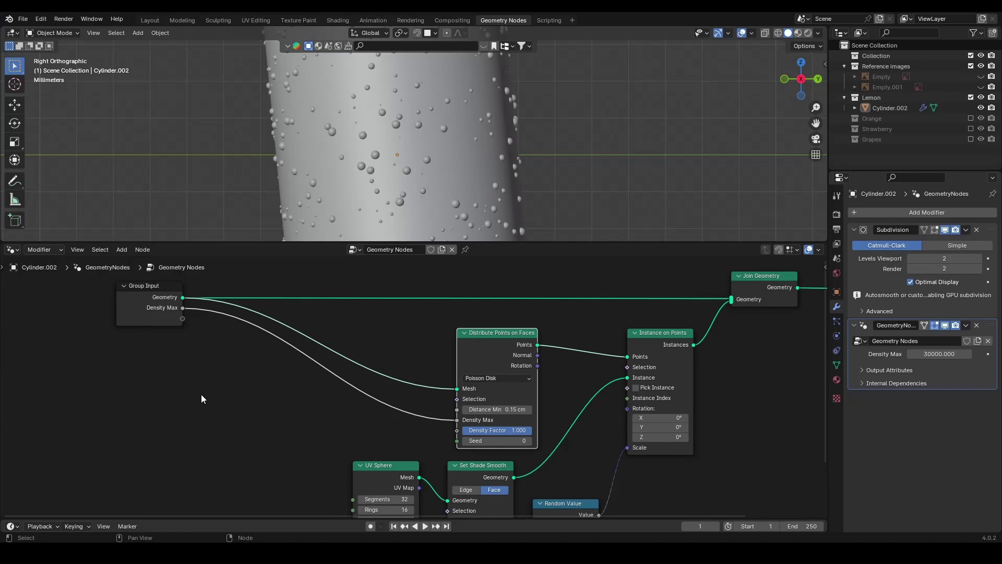
- Add a math node set to Add and insert it on the link between Group Input and Density Max
key(shift+a)
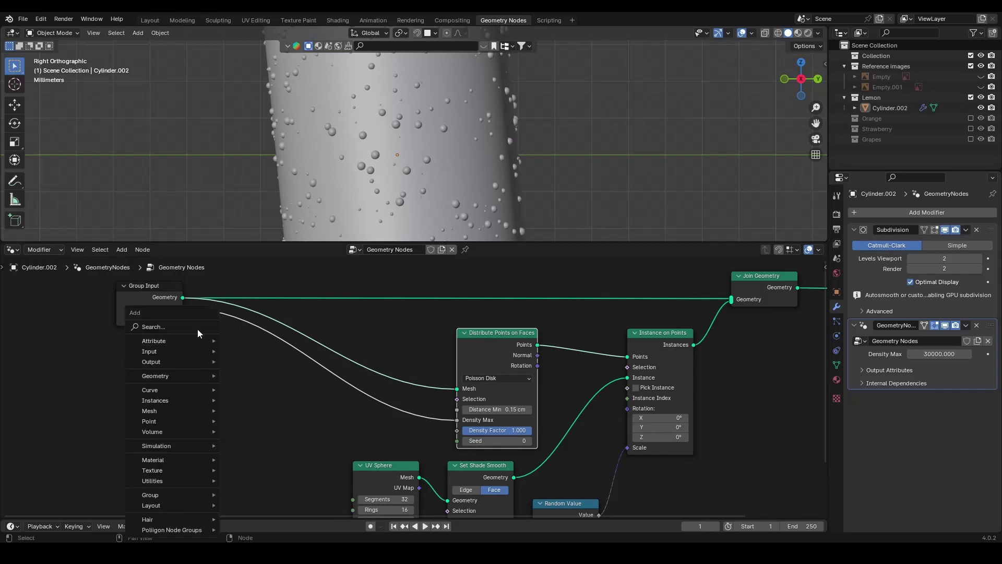
click(198, 326)
text(ma)
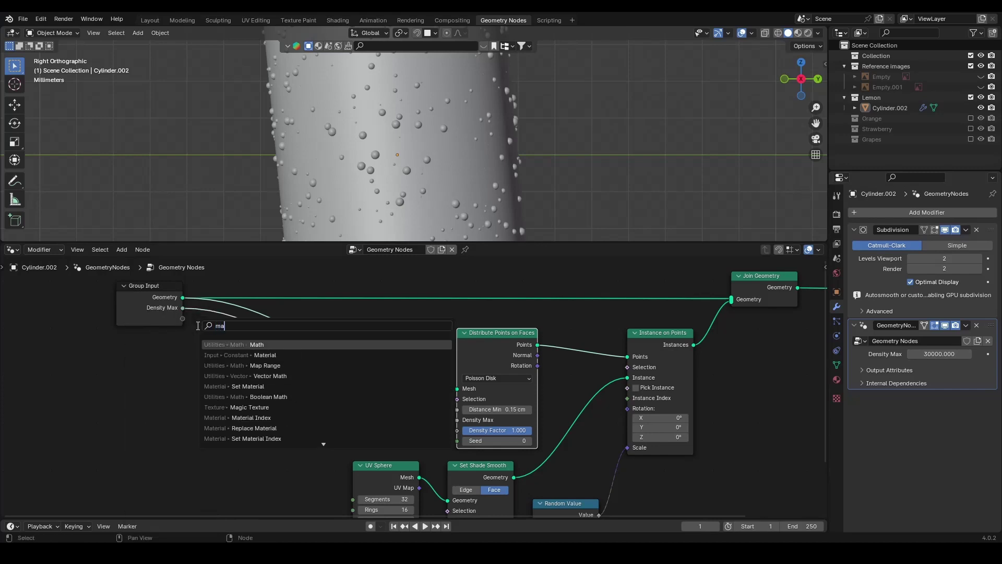
key(BackSpace)
key(BackSpace)
text(add)
key(Return)
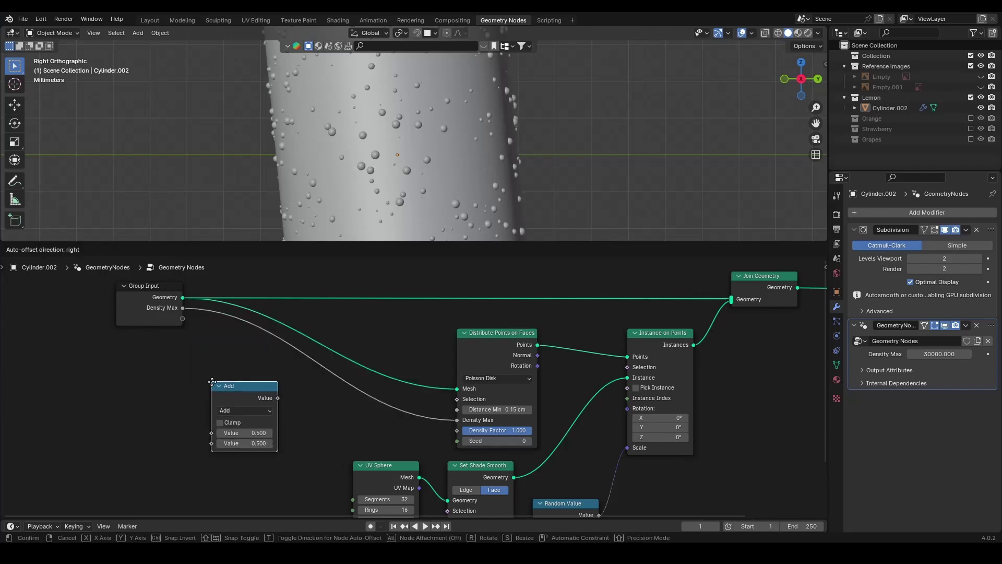
click(292, 376)
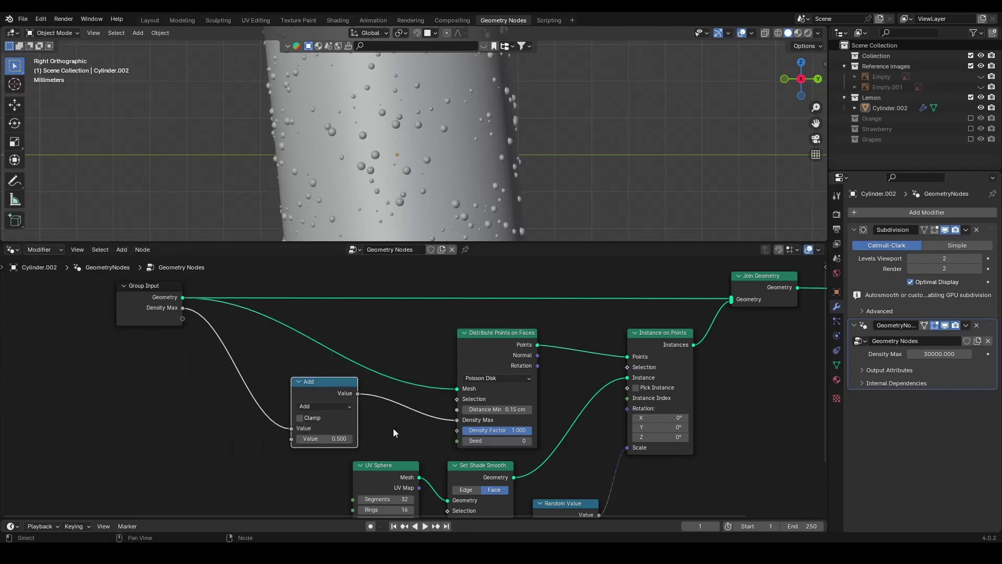
- Change the math node's operation to Multiply and check the droplets on the can
scroll(397, 432, up, 2)
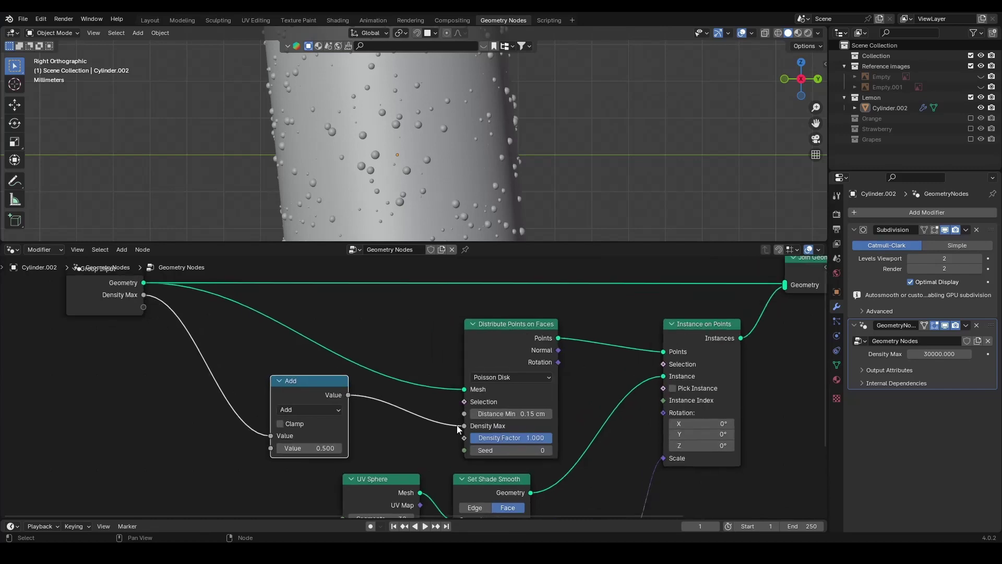
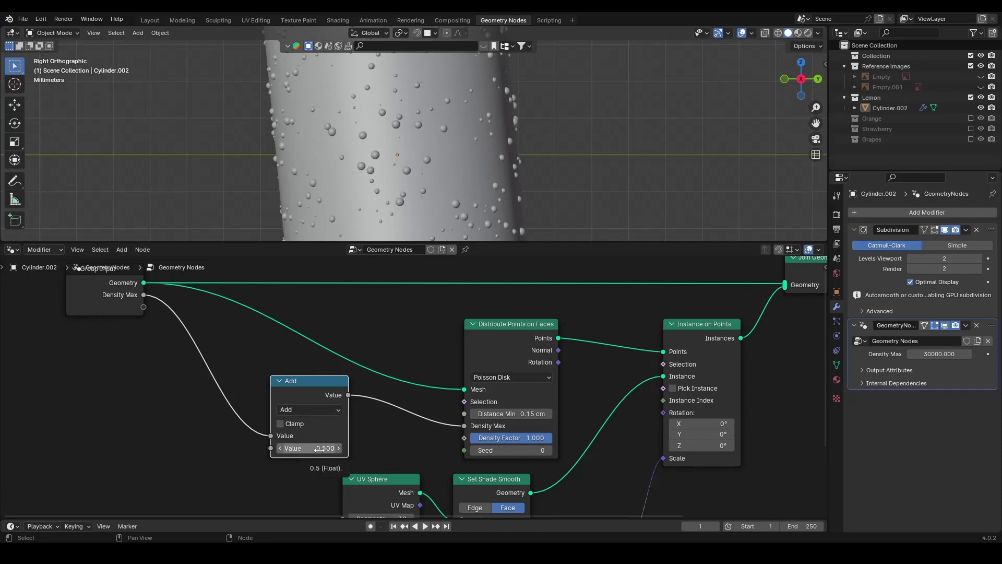
click(309, 411)
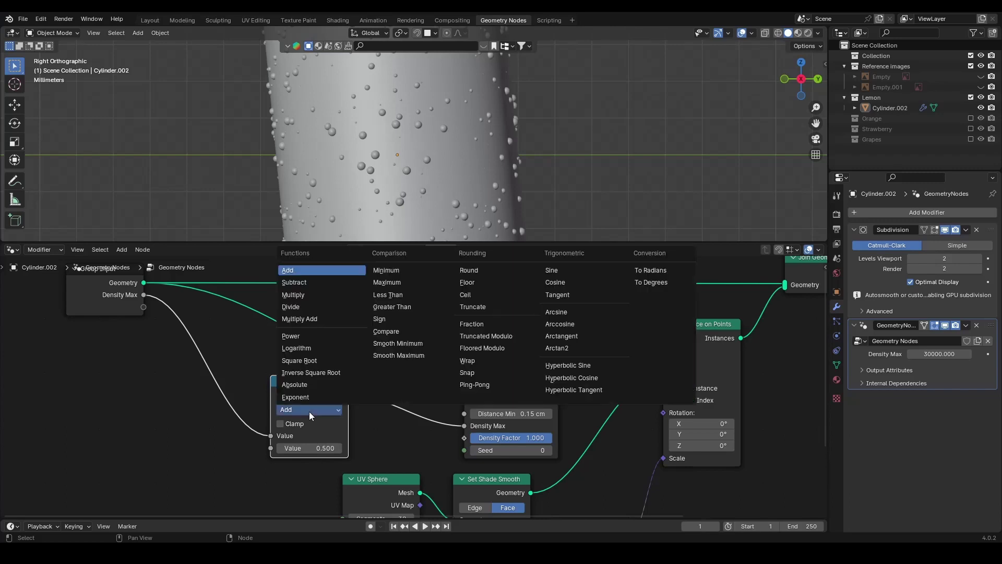
click(316, 295)
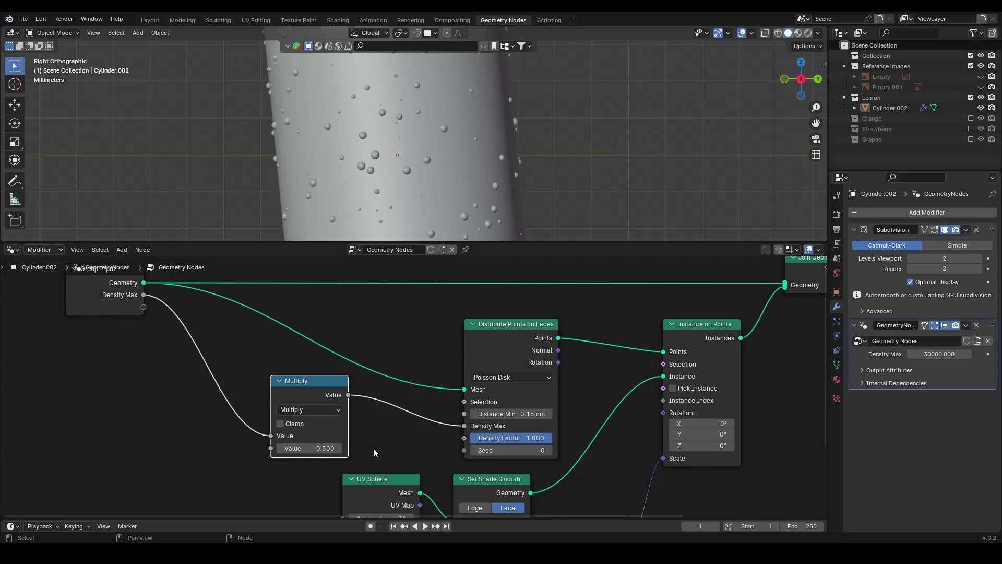
scroll(488, 167, down, 4)
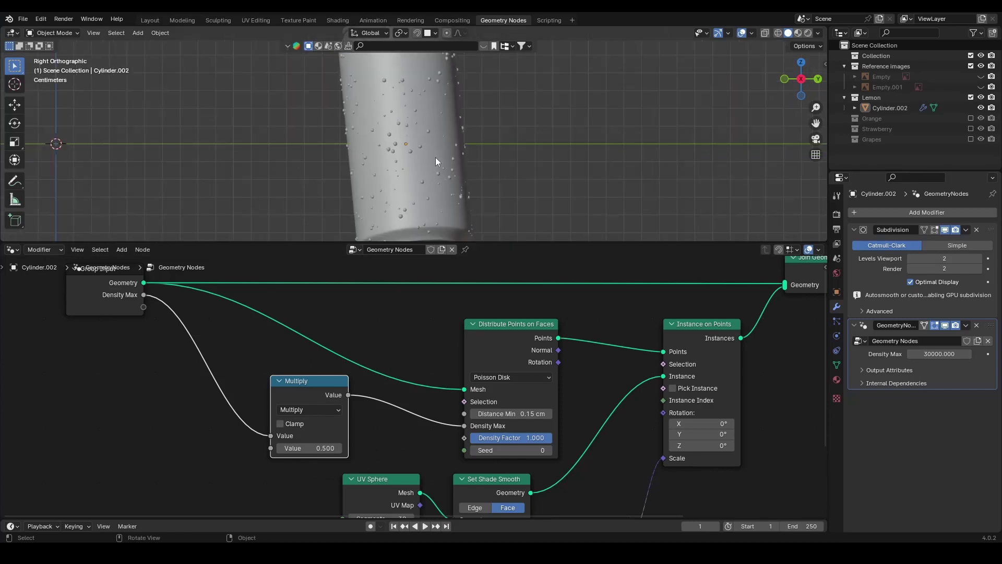
scroll(435, 158, up, 4)
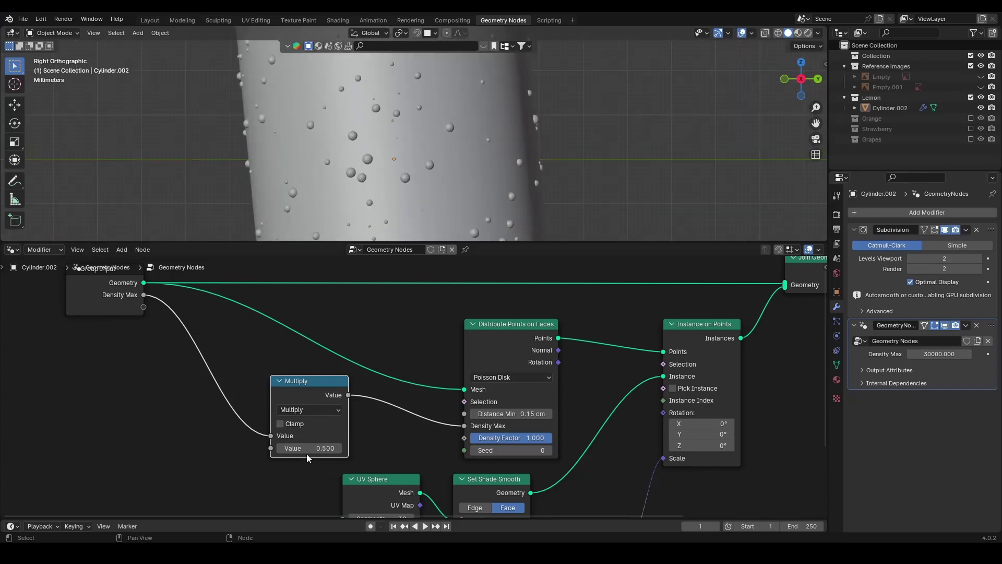
- Set the modifier's Density Max to 3 and the Multiply node's second value to 10000, and save the file
click(934, 353)
text(30)
key(Return)
click(936, 353)
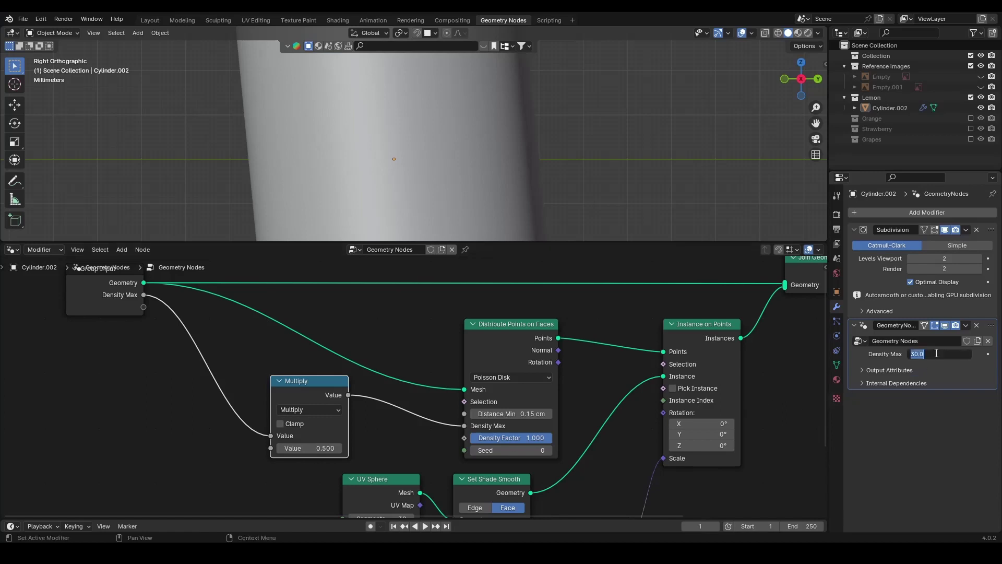
text(5)
key(Return)
click(315, 449)
text(100)
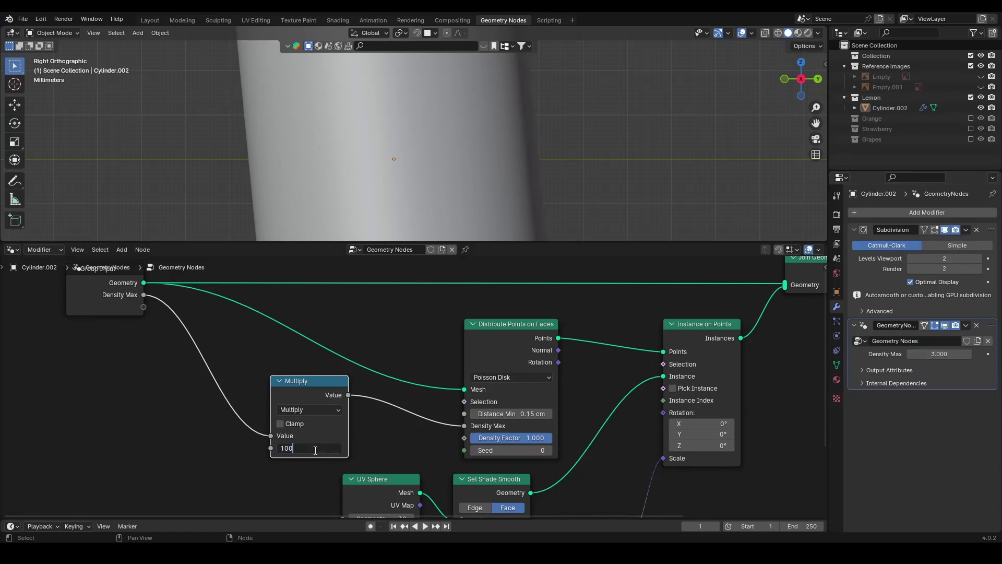
text(00)
key(Return)
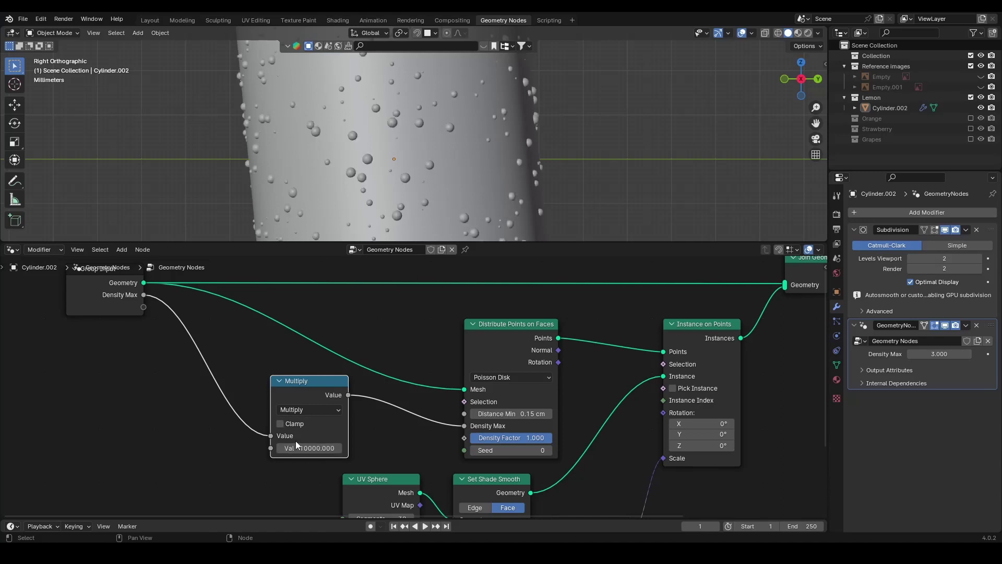
key(ctrl+s)
- Try varying the modifier's Density Max slightly while viewing more of the can
scroll(412, 386, down, 1)
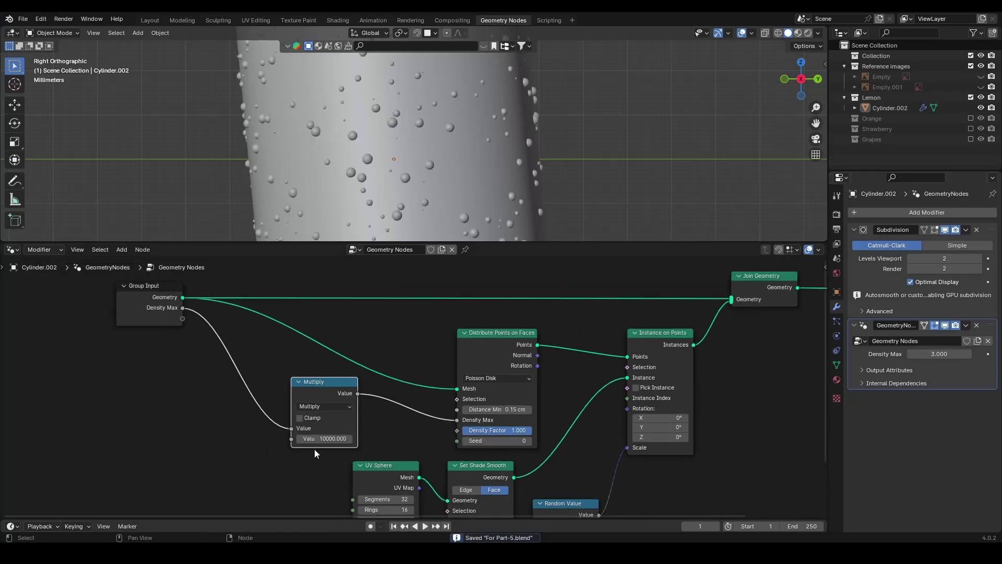
scroll(371, 168, down, 4)
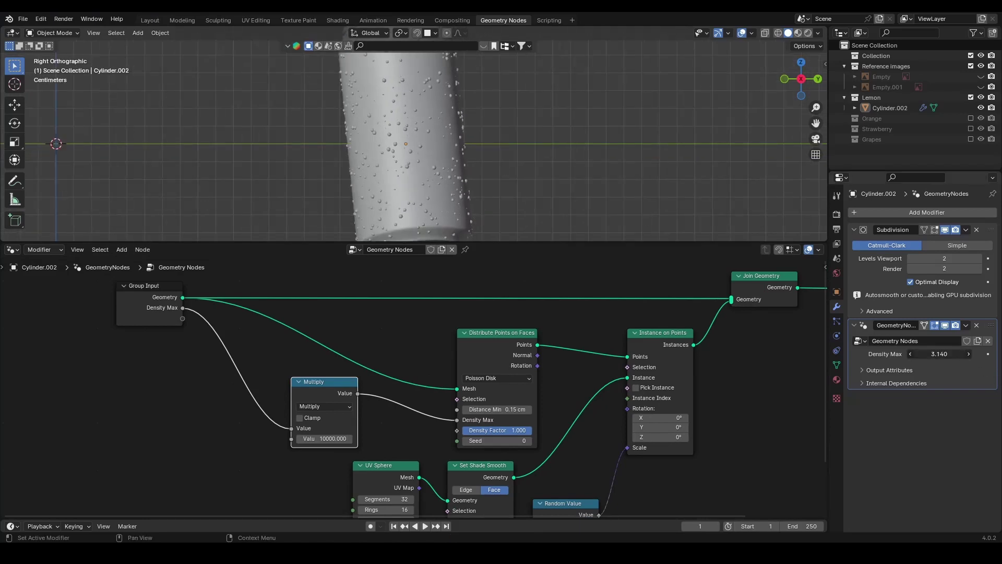
drag(939, 354, 934, 355)
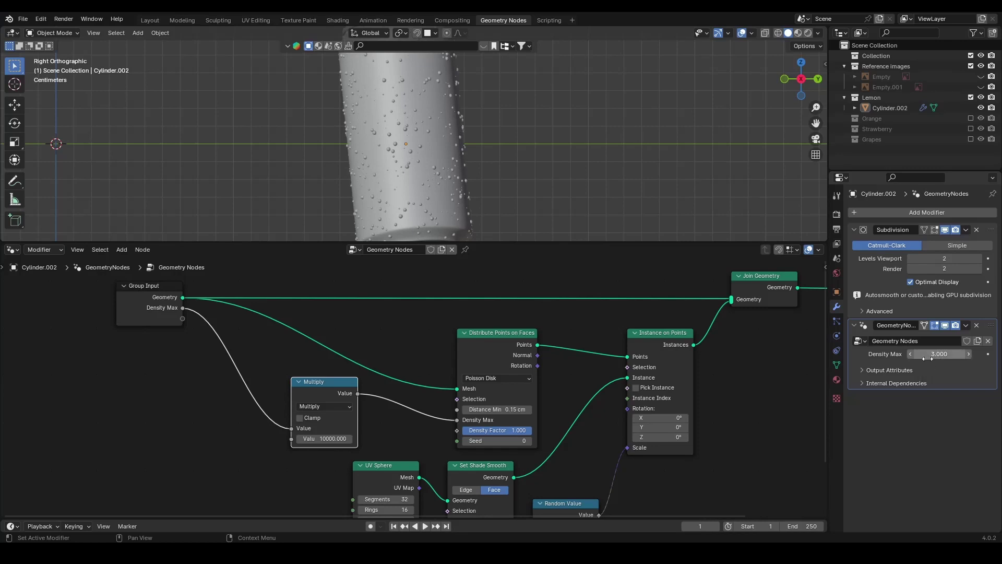
- Move the Multiply node closer to Distribute Points on Faces, directly above the UV Sphere node, and save the file
scroll(591, 458, down, 1)
scroll(591, 458, down, 2)
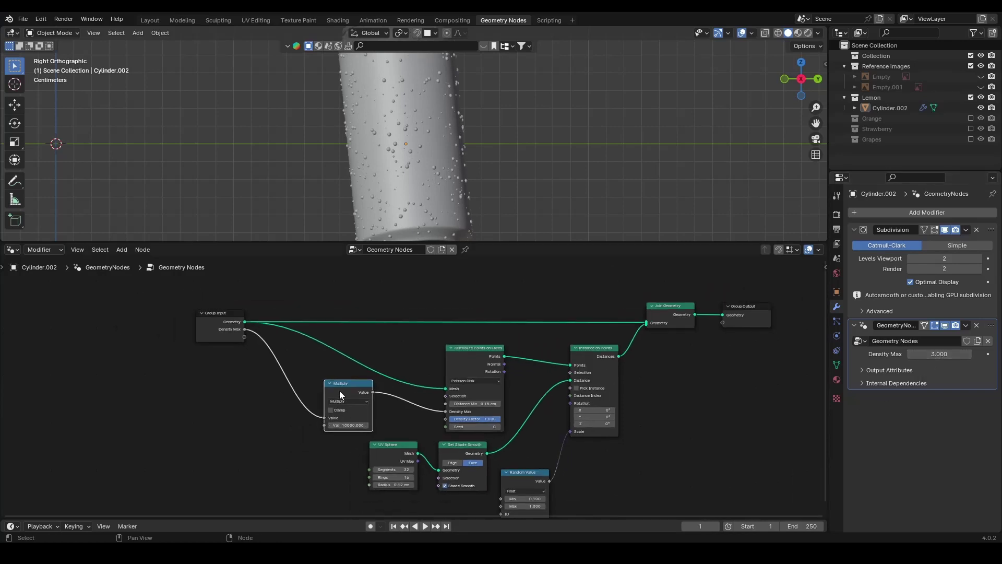
drag(343, 394, 387, 400)
key(ctrl+s)
- Check the droplet density on the whole can and set the modifier's Density Max to 1
scroll(471, 125, up, 1)
scroll(484, 140, down, 6)
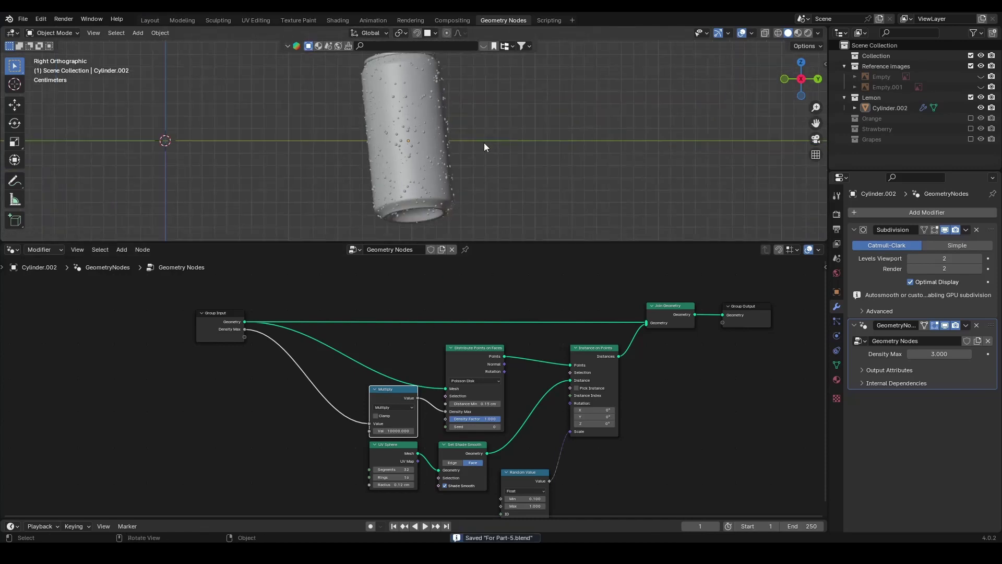
scroll(457, 169, up, 6)
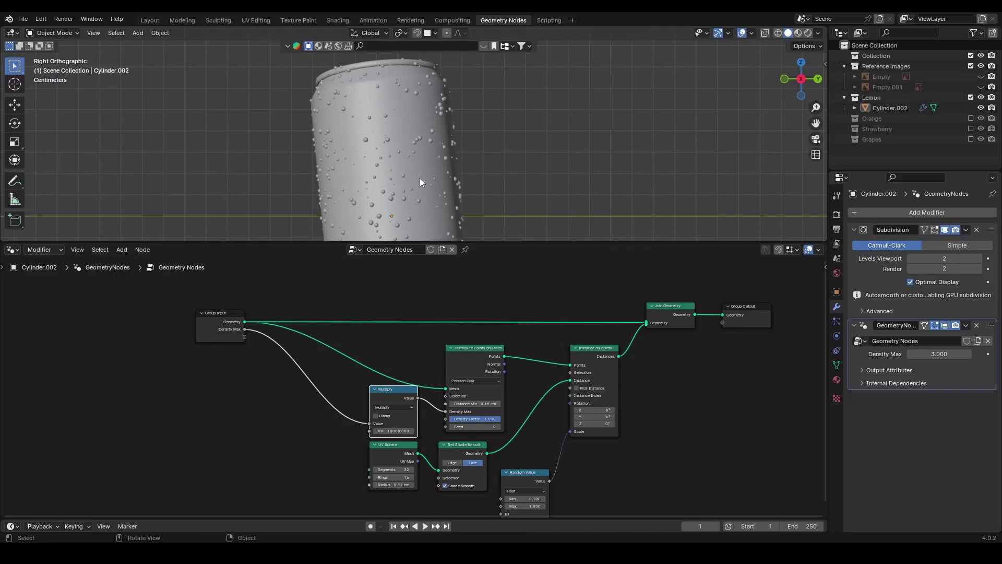
click(949, 355)
text(1)
key(Return)
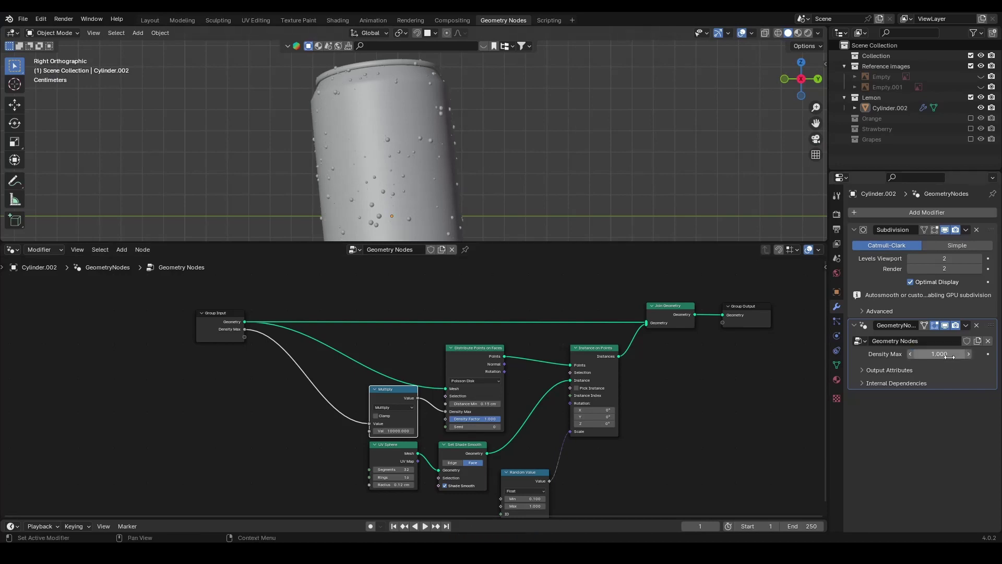
- Set the Radius of the UV Sphere node to 0.15 cm
middle_drag(401, 420, 402, 333)
scroll(402, 365, up, 4)
click(395, 398)
text(.15)
key(Return)
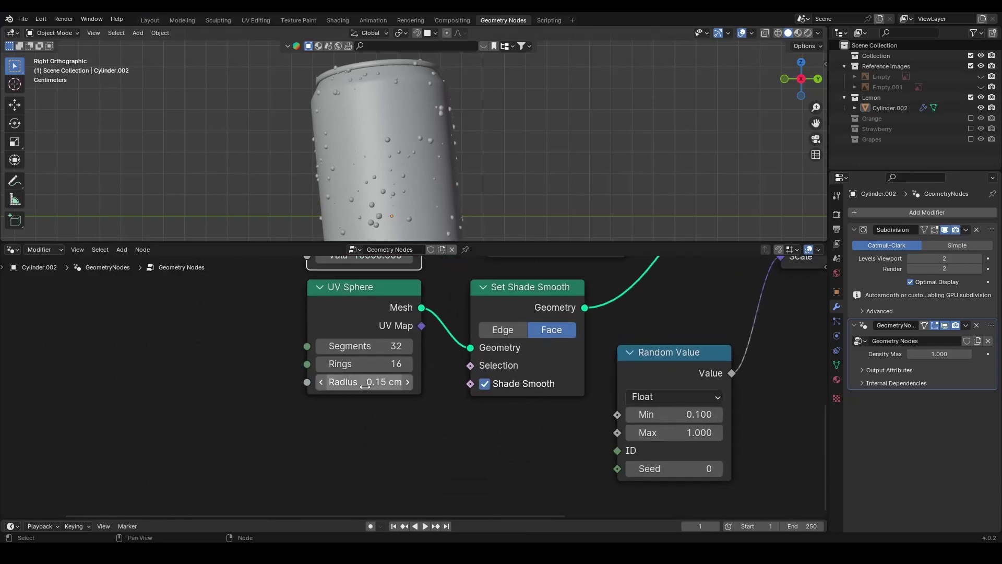
- Examine the droplet size and distribution over the can's side and from below at its open base
scroll(477, 183, down, 3)
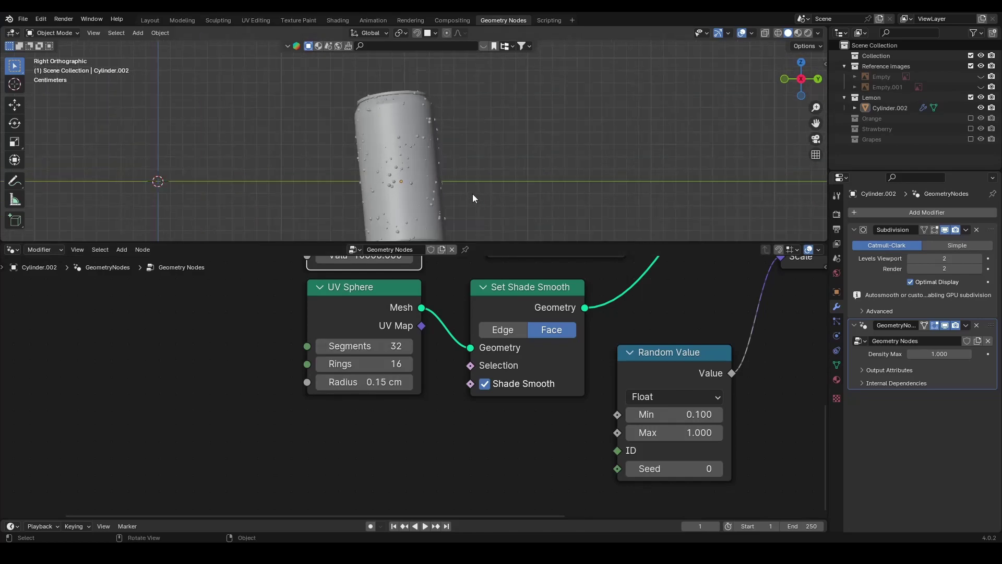
scroll(472, 193, up, 3)
shift+middle_drag(474, 178, 467, 122)
scroll(446, 342, down, 3)
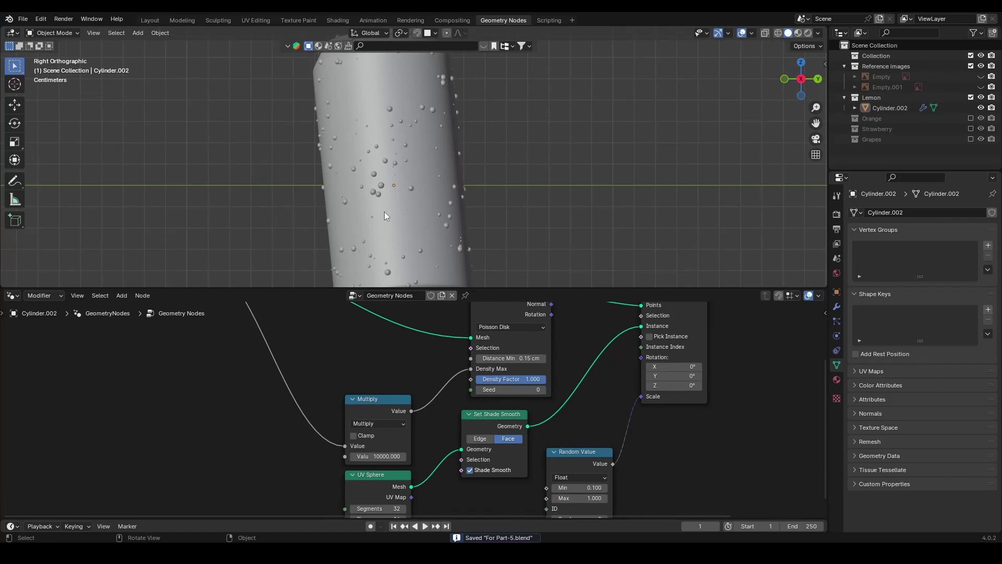
scroll(393, 214, down, 2)
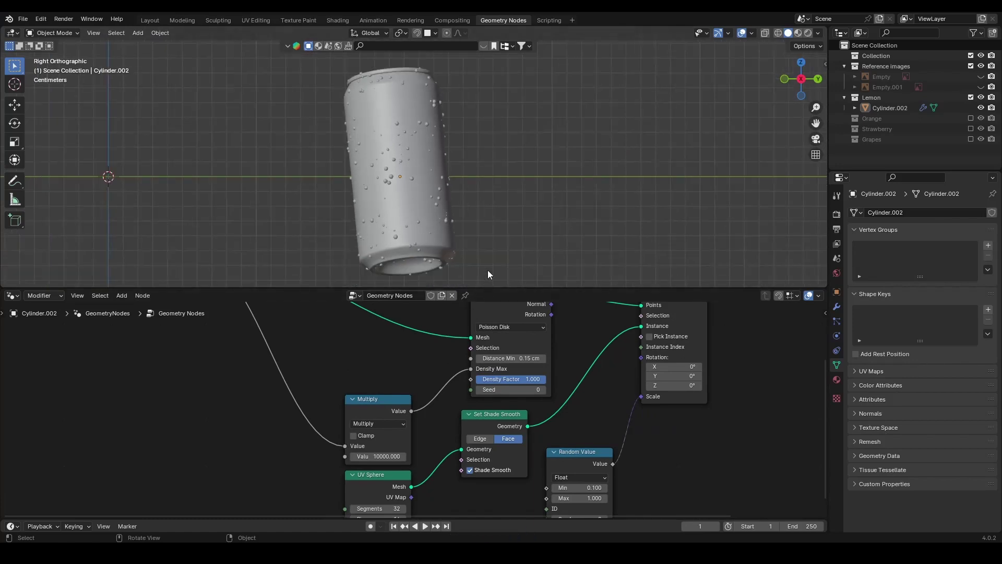
scroll(480, 177, down, 2)
scroll(425, 214, up, 4)
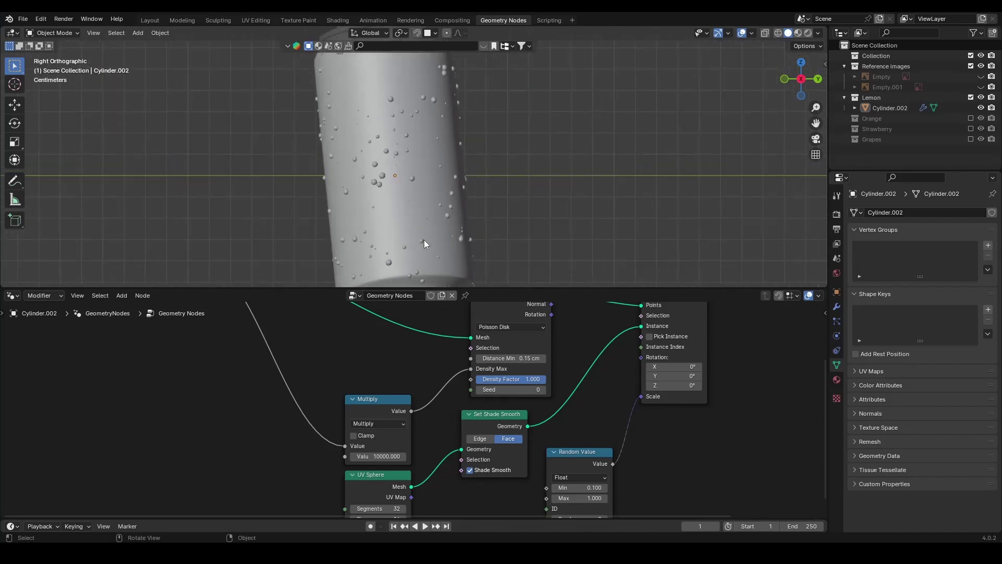
middle_drag(424, 240, 468, 248)
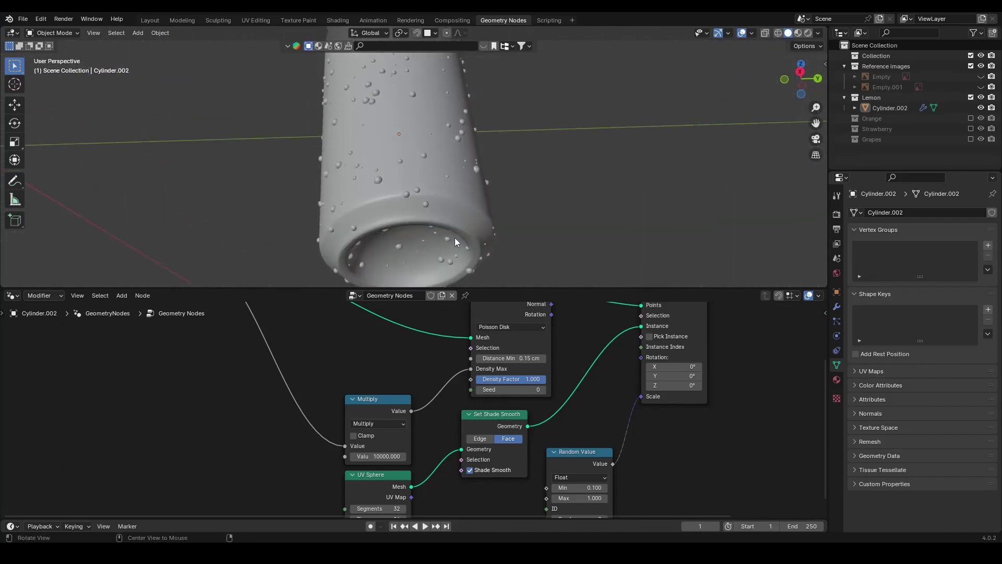
scroll(459, 261, down, 2)
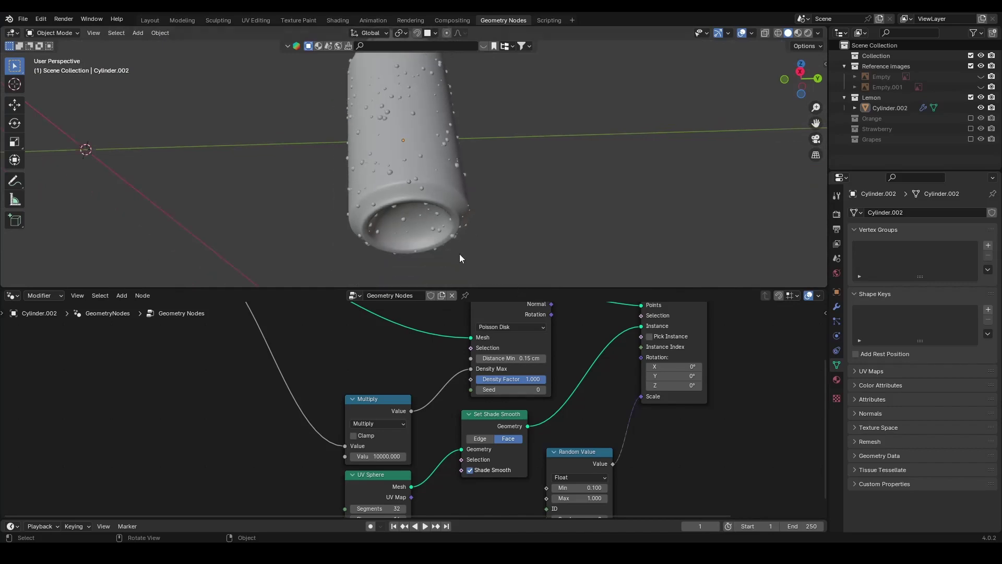
- Switch to the Layout workspace and enter Edit Mode on the soda can
click(149, 20)
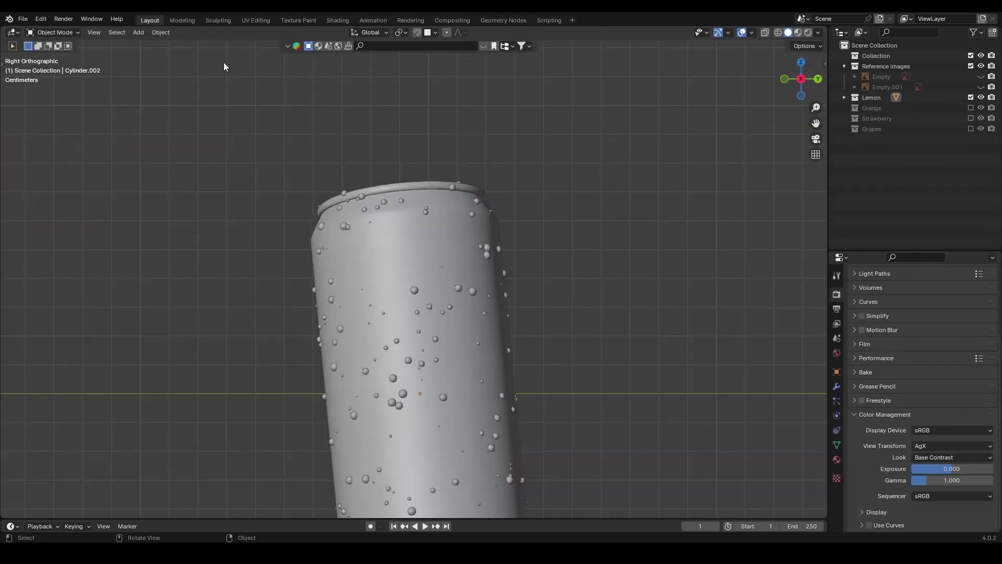
scroll(451, 214, down, 3)
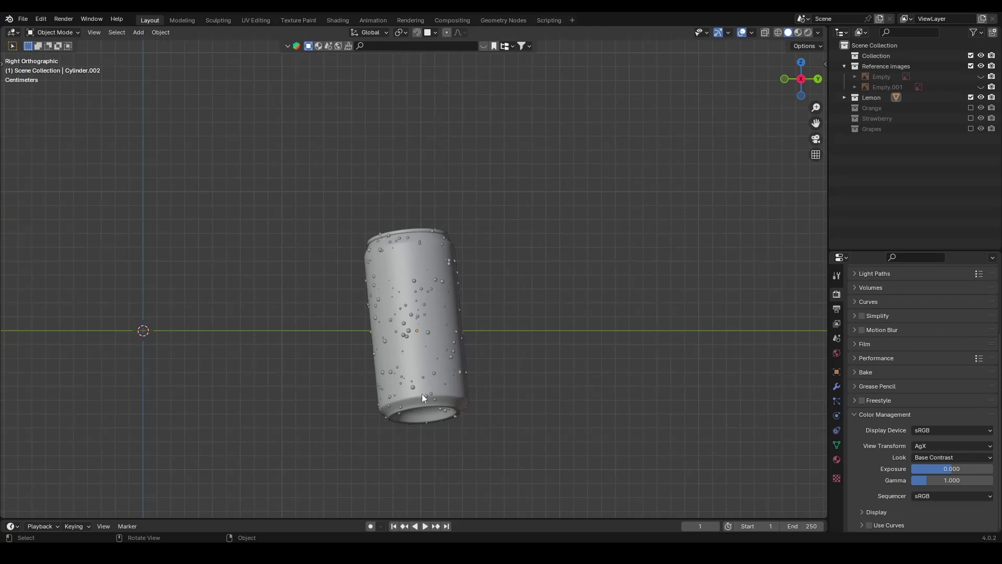
shift+middle_drag(450, 367, 424, 265)
click(412, 238)
key(Tab)
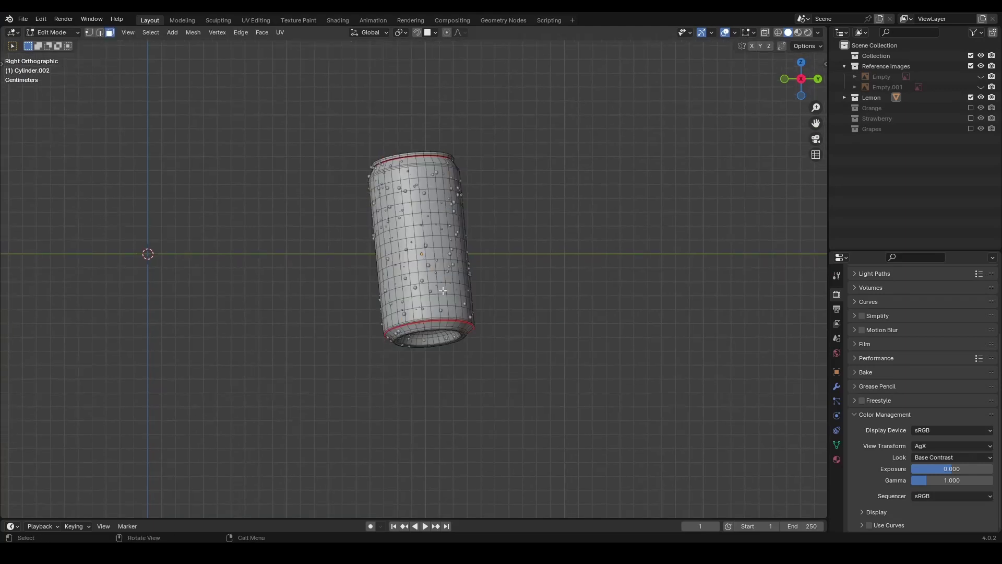
scroll(443, 291, down, 1)
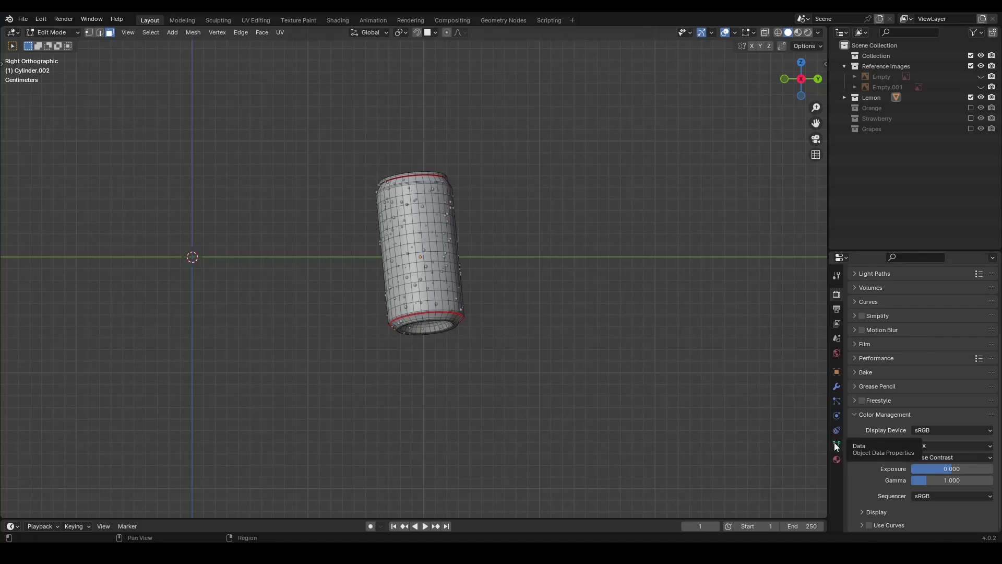
- Select all faces of the can's upper part, including hidden ones, with a box selection in X-ray view
key(KP_6)
key(KP_6)
scroll(442, 225, up, 4)
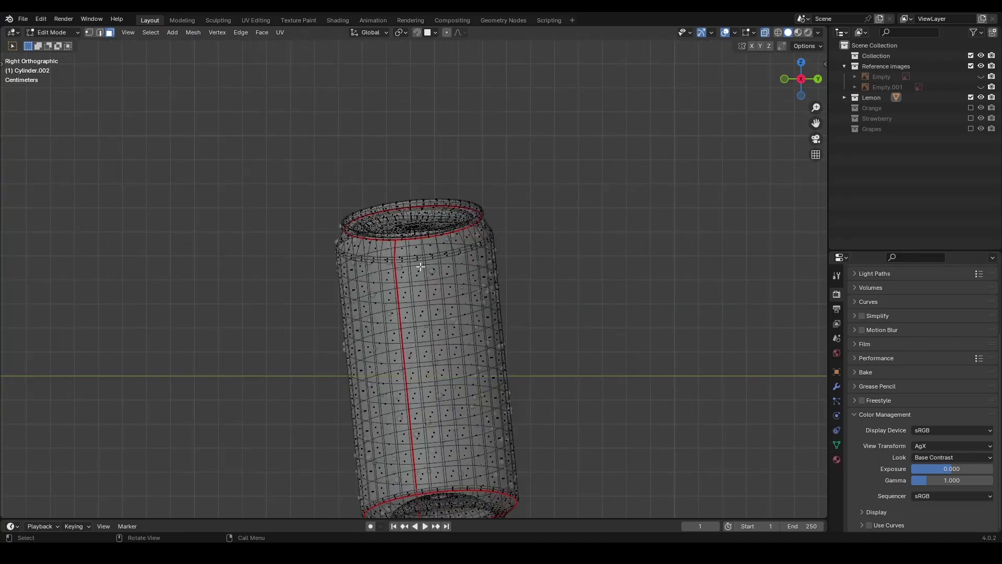
drag(558, 112, 266, 315)
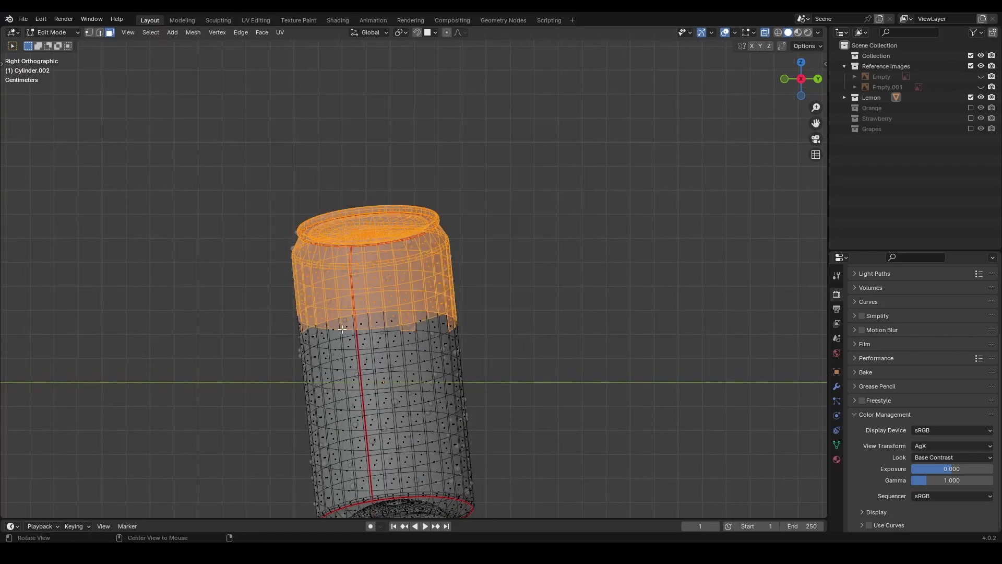
key(alt+z)
scroll(496, 312, down, 3)
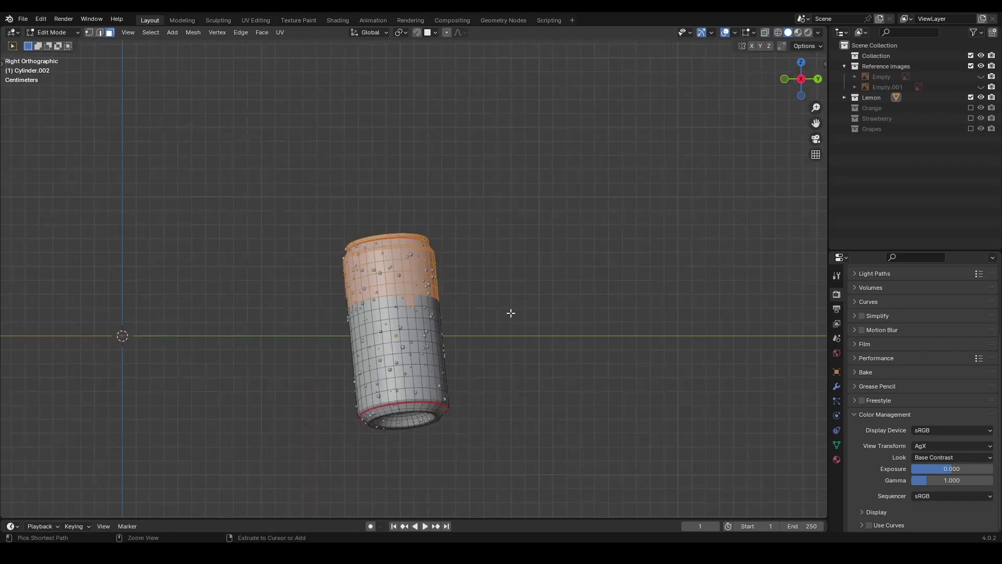
- Grow the selection nine times down the can's wall and circle-select the missed faces just above the lower rim
key(ctrl+KP_Add)
key(ctrl+KP_Add)
key(ctrl+KP_Add)
key(ctrl+KP_Add)
key(ctrl+KP_Add)
key(ctrl+KP_Add)
key(ctrl+KP_Add)
key(ctrl+KP_Add)
key(ctrl+KP_Add)
mouse_move(510, 313)
shift+middle_down()
mouse_move(511, 250)
mouse_move(532, 236)
mouse_move(399, 201)
mouse_move(439, 239)
mouse_move(366, 235)
shift+middle_up()
scroll(512, 251, up, 4)
key(c)
drag(235, 190, 392, 219)
key(Escape)
mouse_move(392, 219)
middle_down()
mouse_move(286, 209)
mouse_move(472, 193)
middle_up()
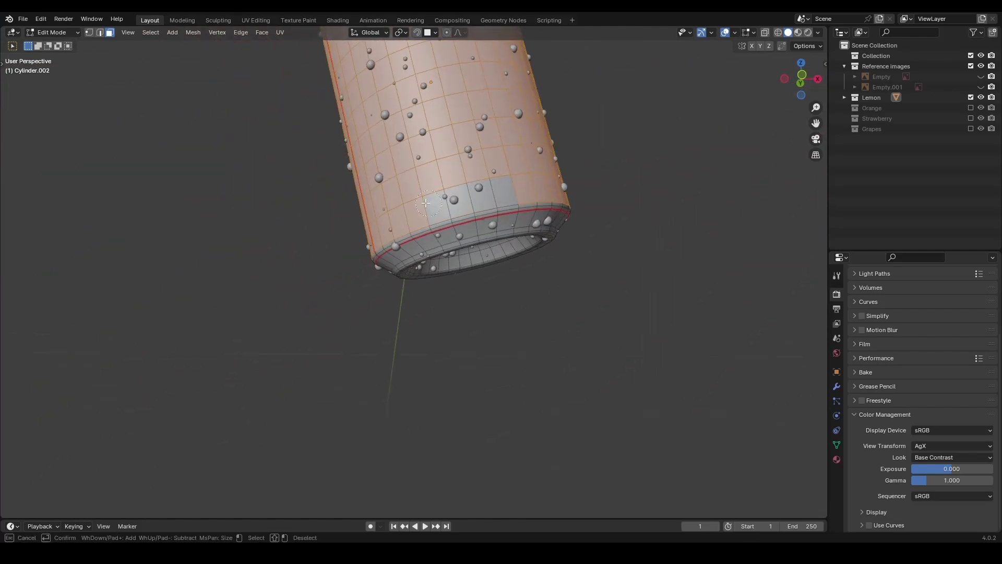
scroll(533, 198, up, 2)
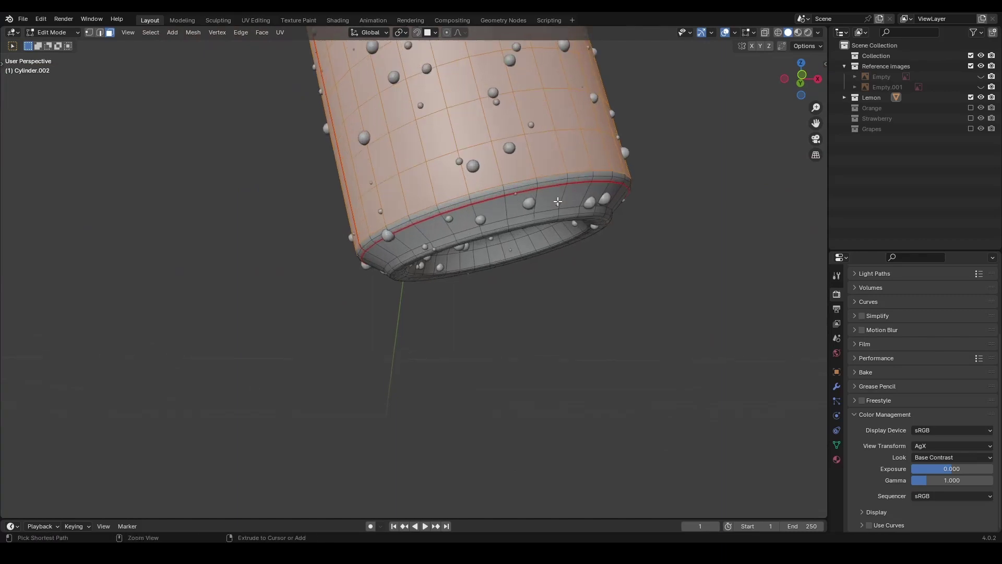
- Grow the selection twice over the lower bevel and shrink it once, leaving the recessed base unselected
key(ctrl+KP_Add)
key(ctrl+KP_Add)
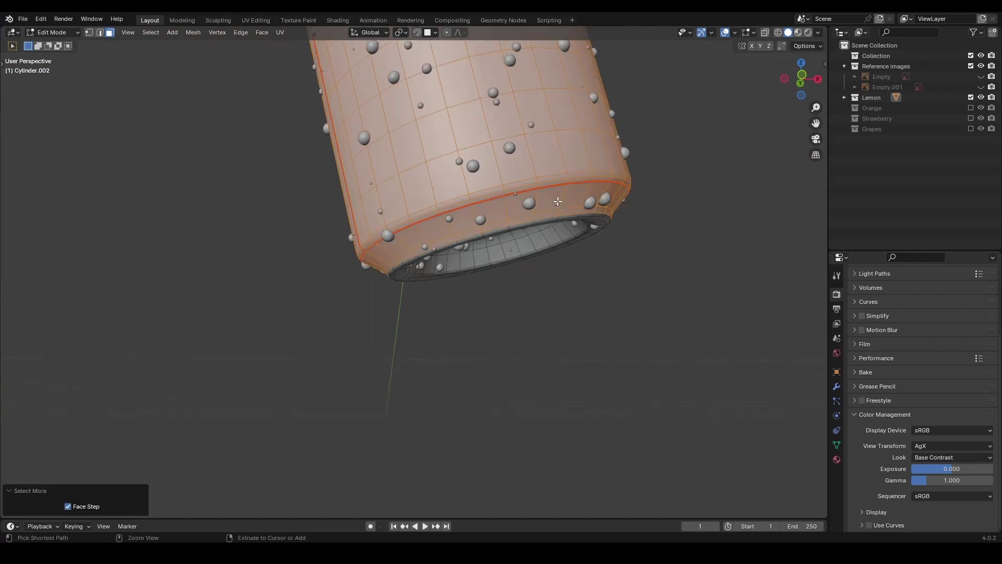
middle_drag(558, 202, 464, 230)
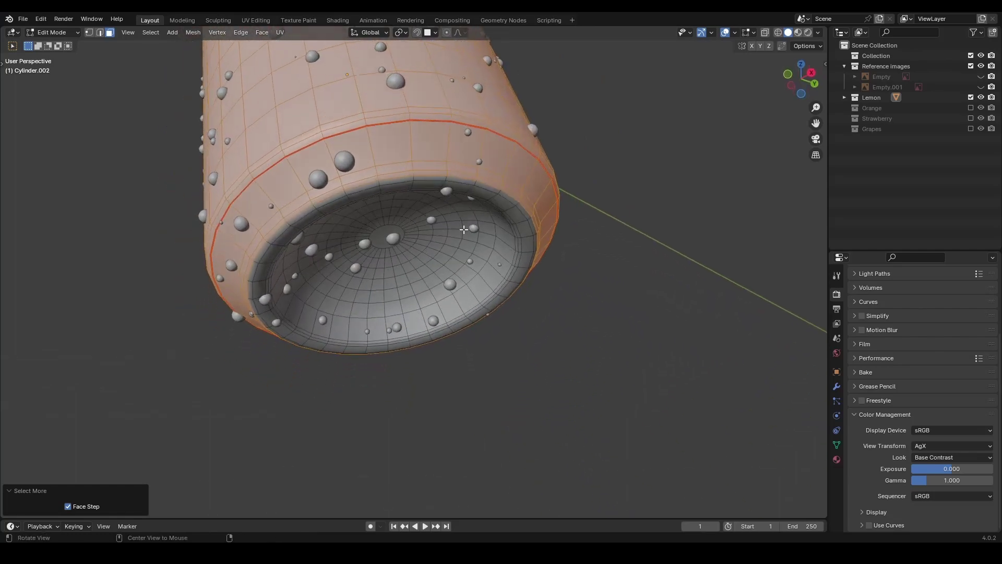
key(ctrl+KP_Subtract)
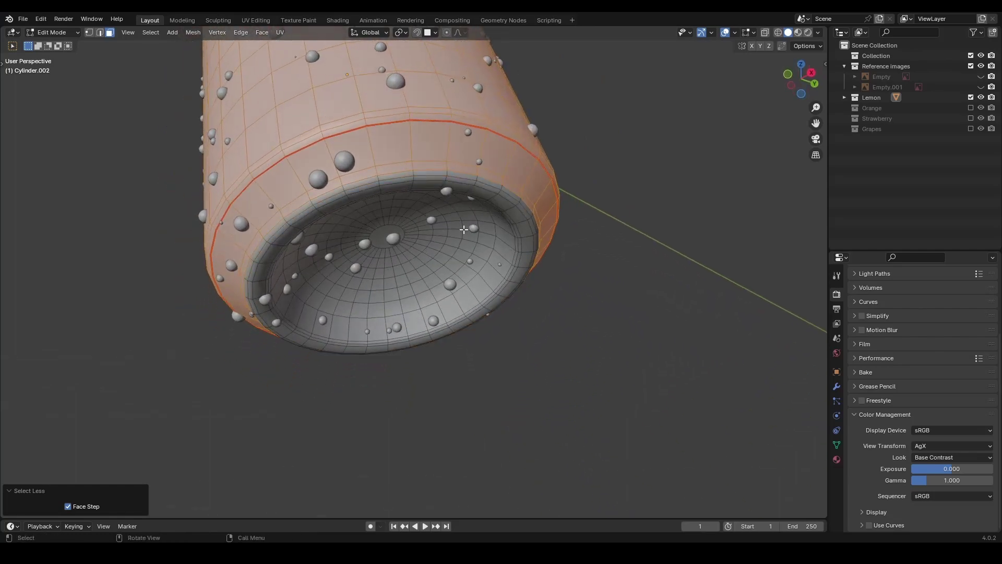
middle_drag(463, 230, 389, 112)
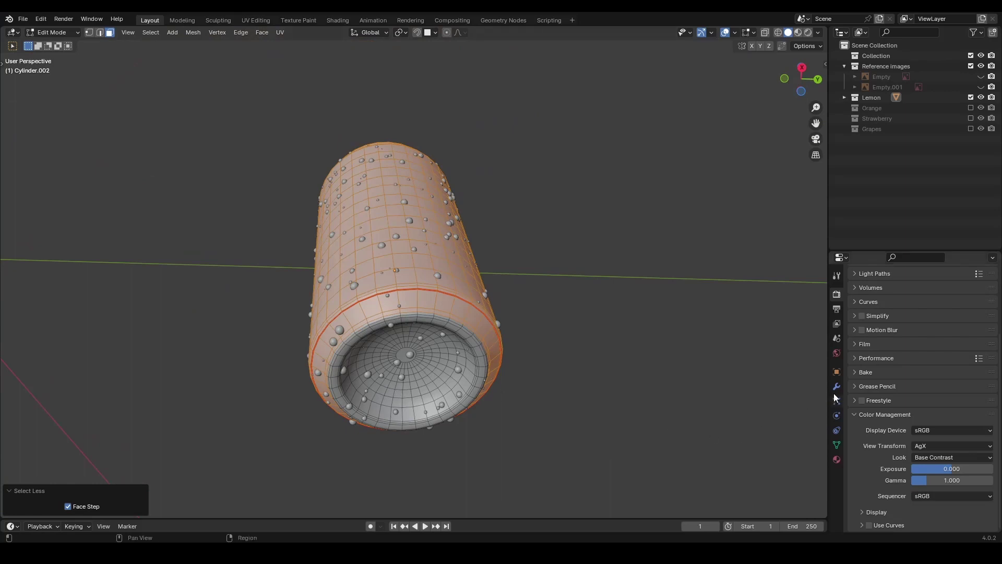
- Create a vertex group named Density for the selected faces at weight 1.000 and clear the selection
click(837, 445)
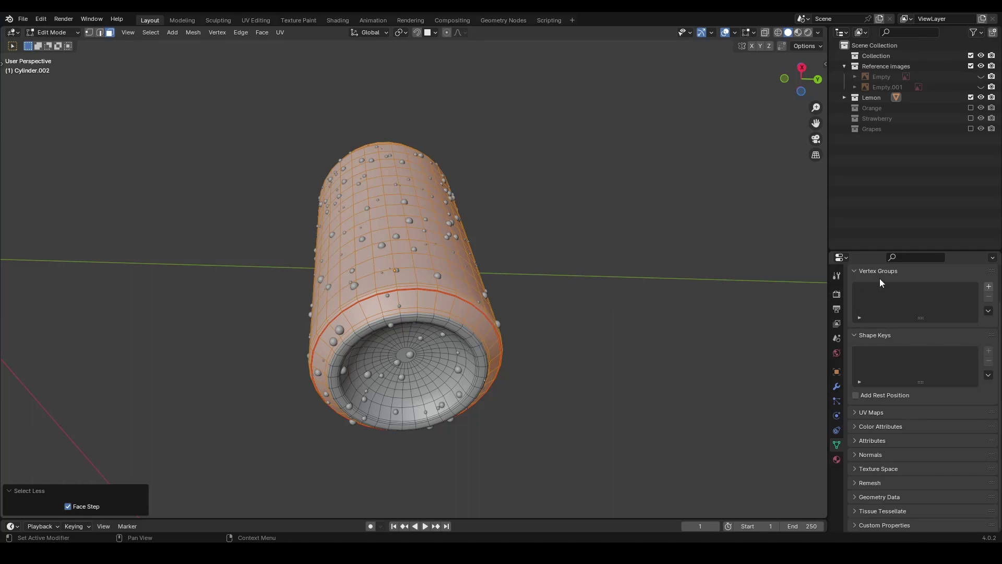
click(988, 287)
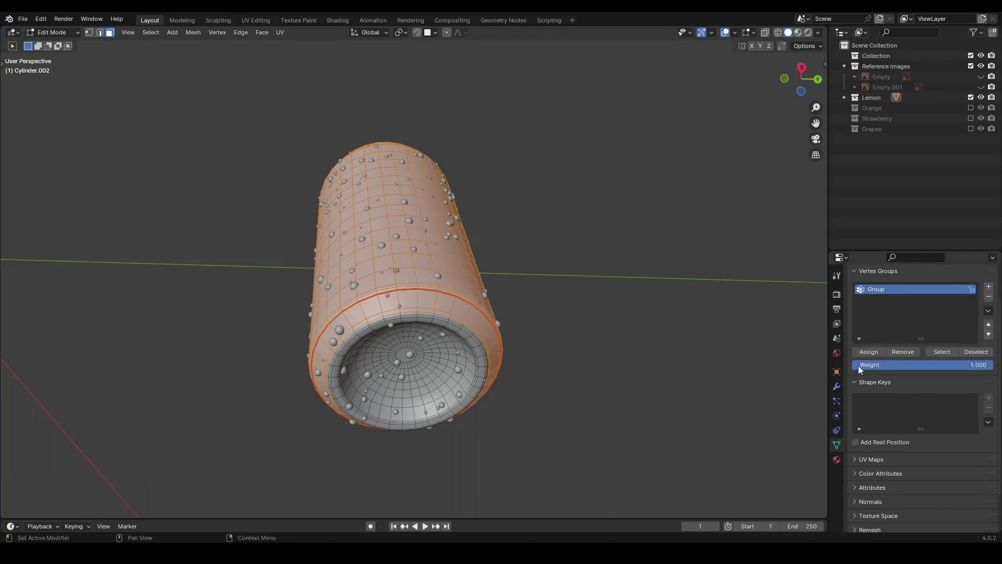
double_click(885, 288)
text(Density)
click(511, 267)
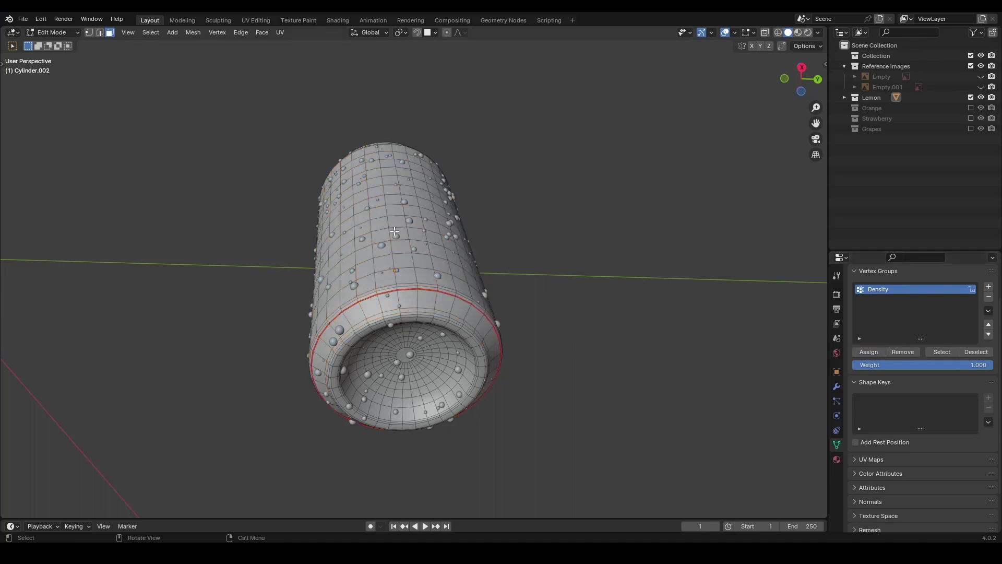
- Check the Density group's coverage by selecting its vertices in vertex mode, and inspect the can in Object Mode
click(90, 33)
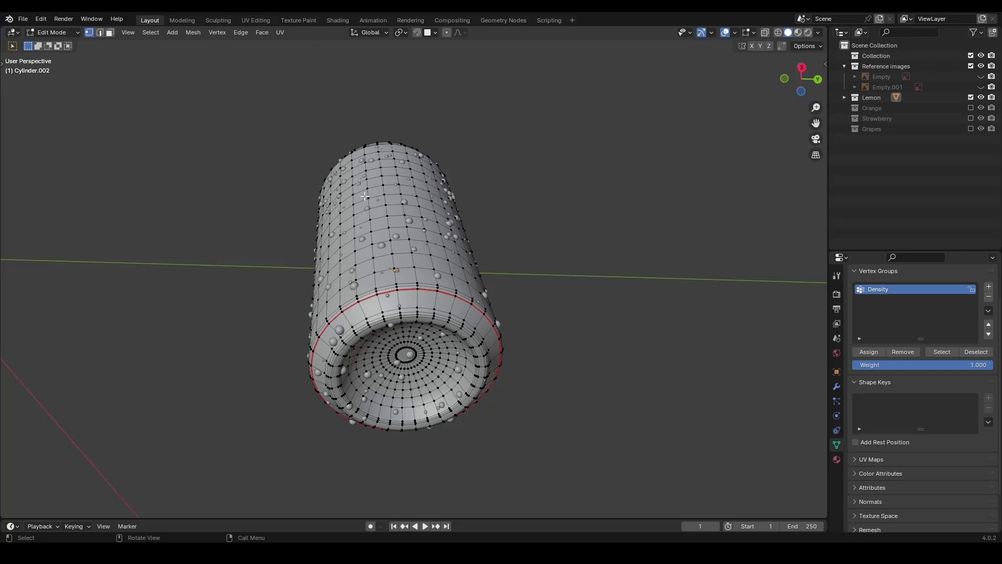
middle_drag(416, 188, 406, 119)
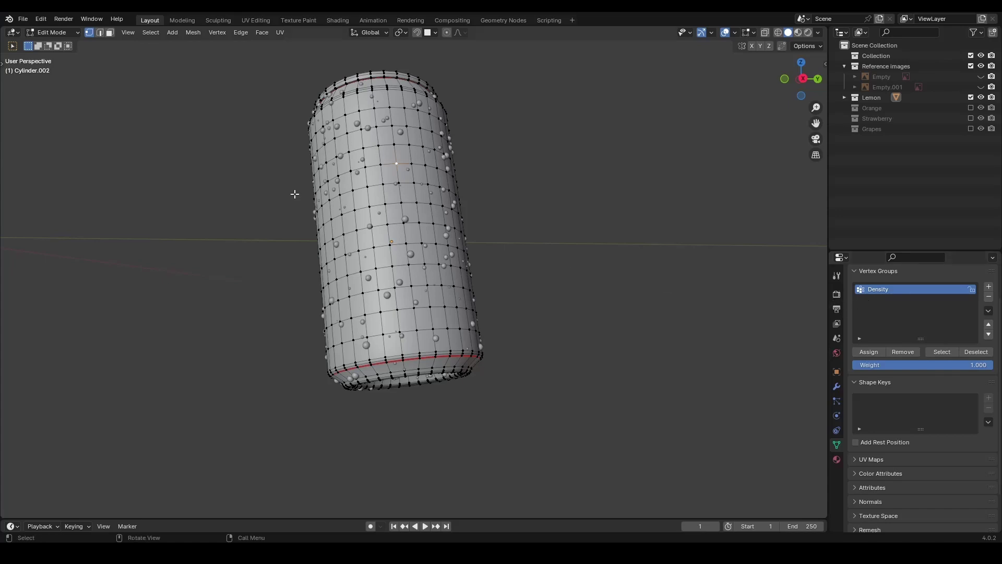
click(942, 352)
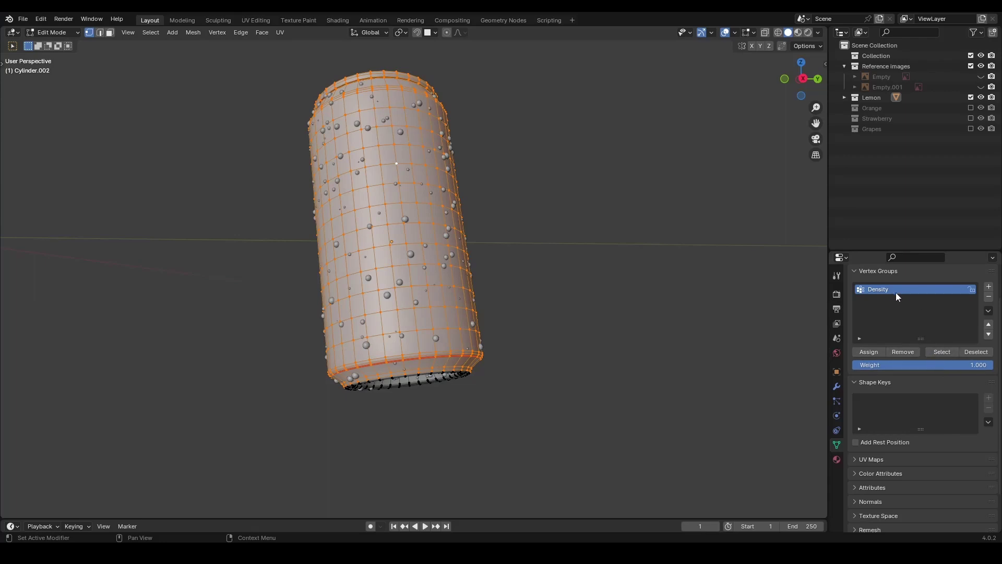
middle_drag(386, 275, 470, 243)
key(Tab)
scroll(444, 232, down, 3)
click(467, 270)
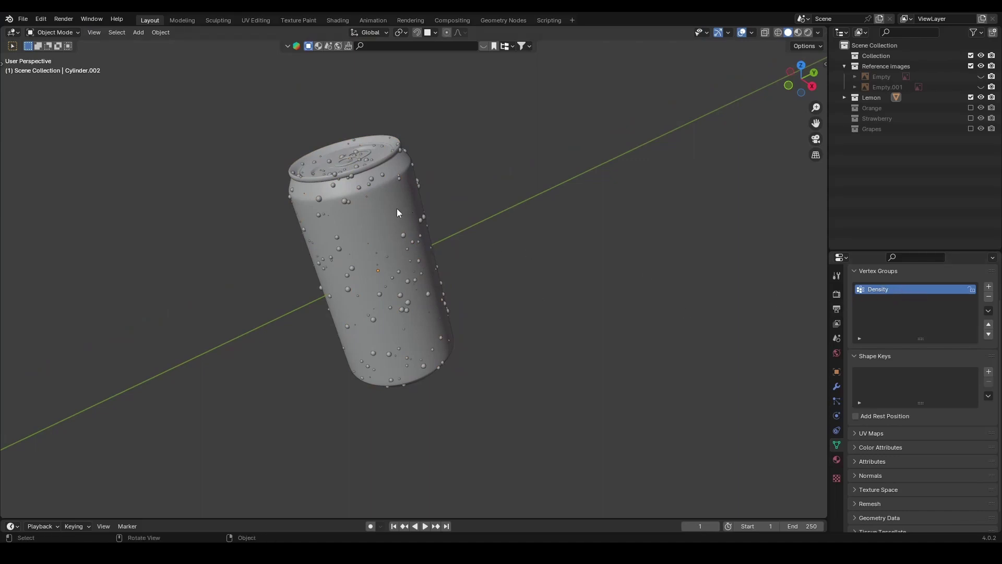
middle_drag(393, 269, 408, 341)
mouse_move(440, 300)
middle_down()
mouse_move(440, 287)
mouse_move(447, 296)
middle_up()
- In the Geometry Nodes workspace, add a Named Attribute node beside the Multiply node
click(505, 20)
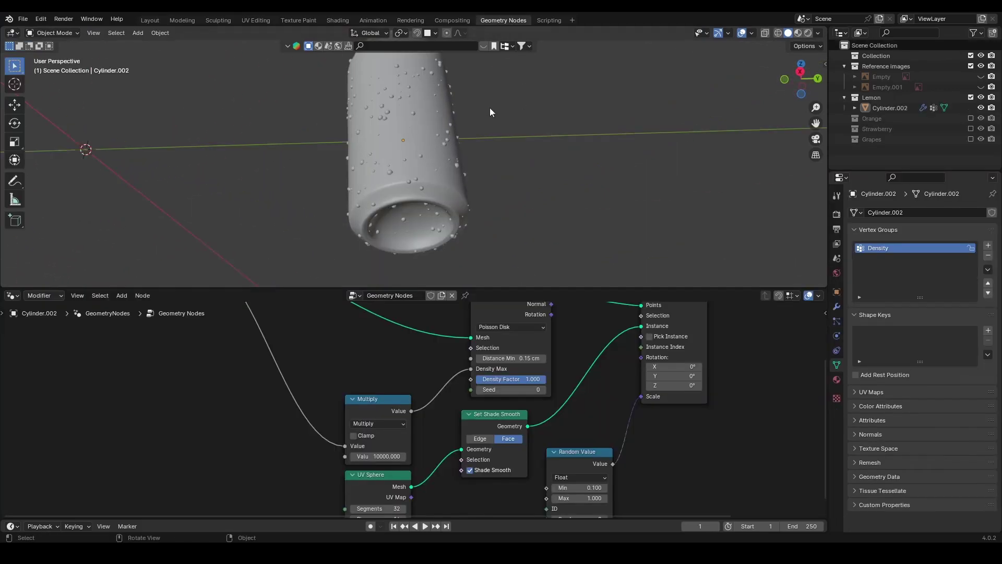
scroll(427, 400, up, 2)
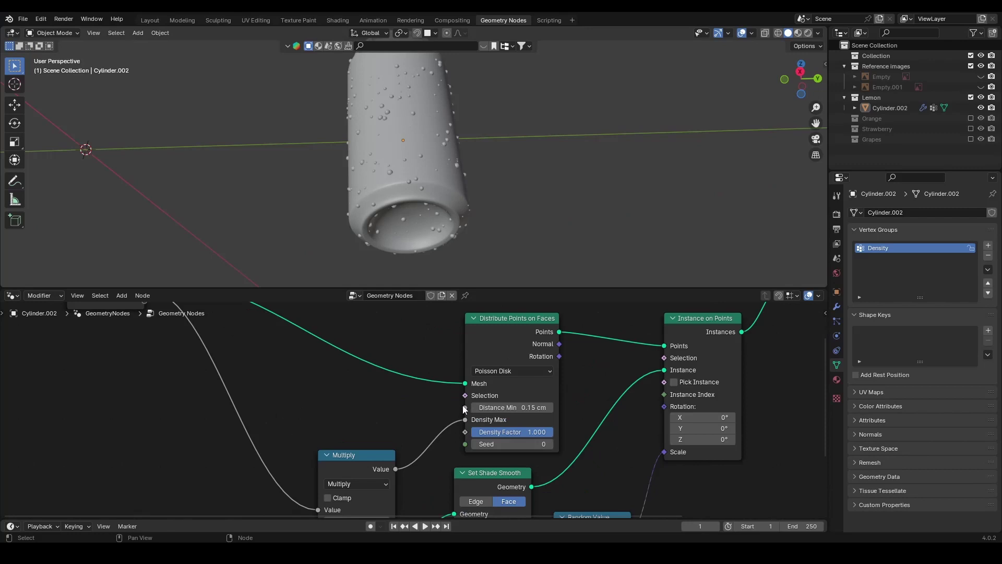
drag(460, 398, 452, 396)
key(shift+a)
click(134, 326)
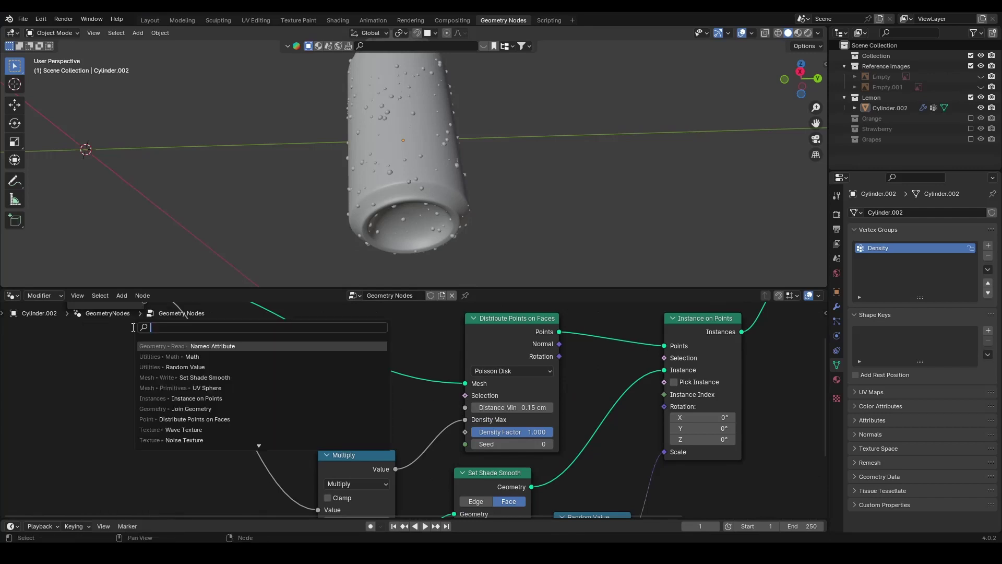
text(named a)
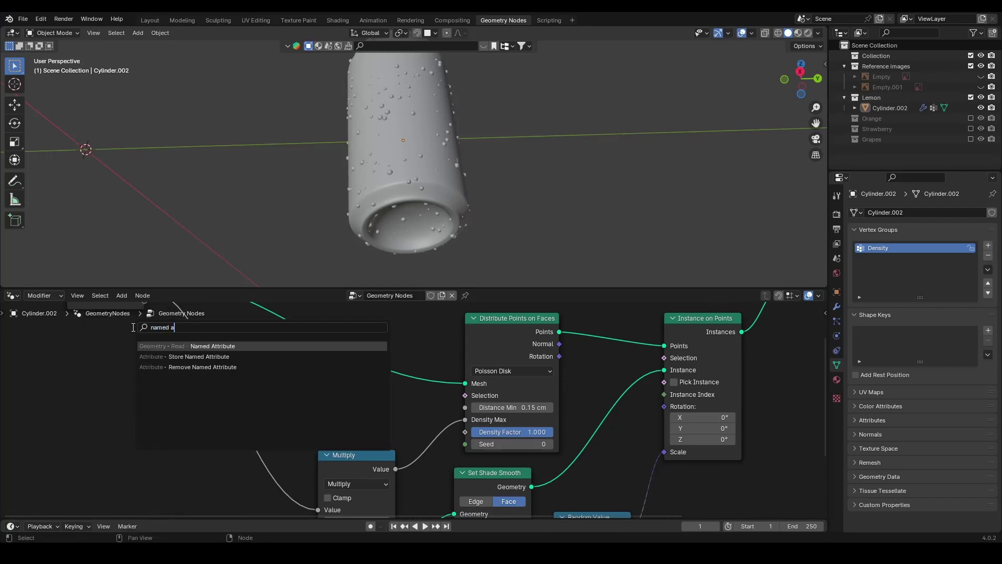
key(Return)
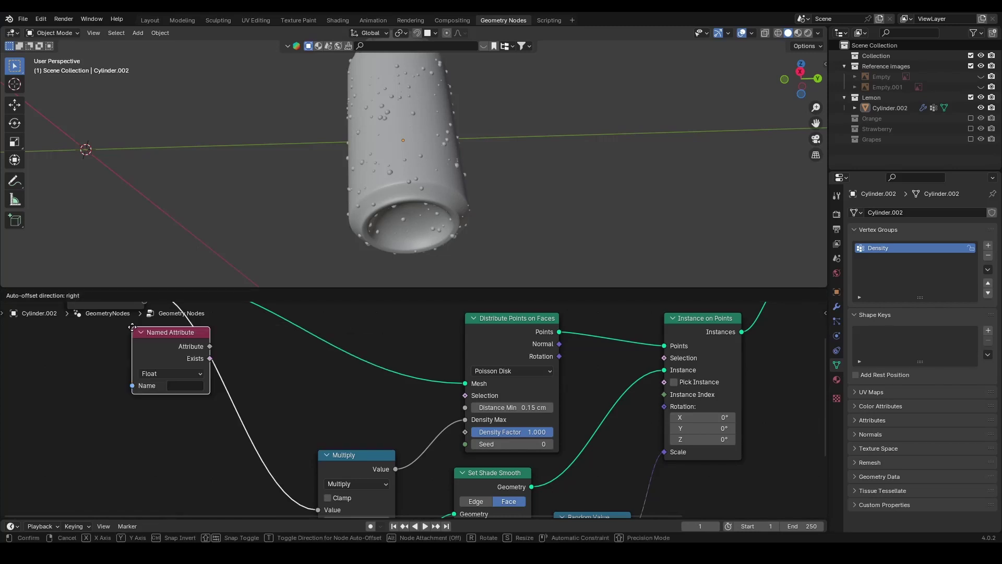
click(134, 417)
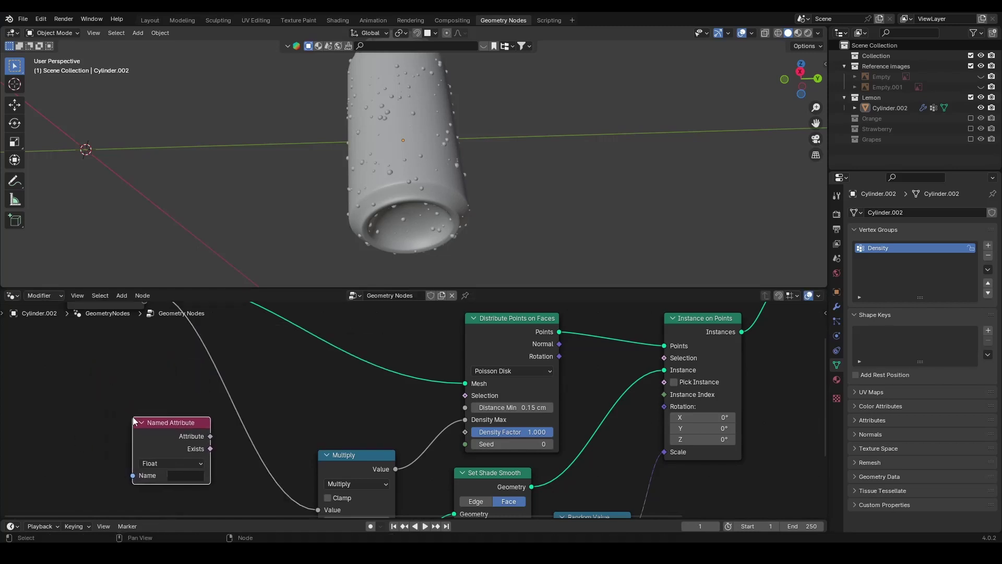
- Connect the Named Attribute's Attribute output to the Selection of Distribute Points on Faces and set its name to Density
drag(211, 436, 465, 395)
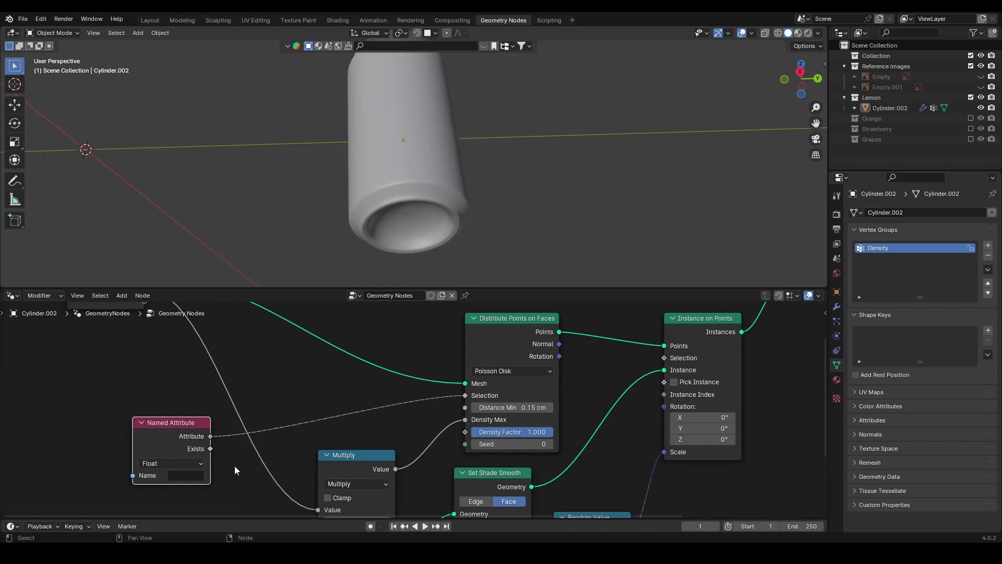
middle_drag(271, 457, 363, 399)
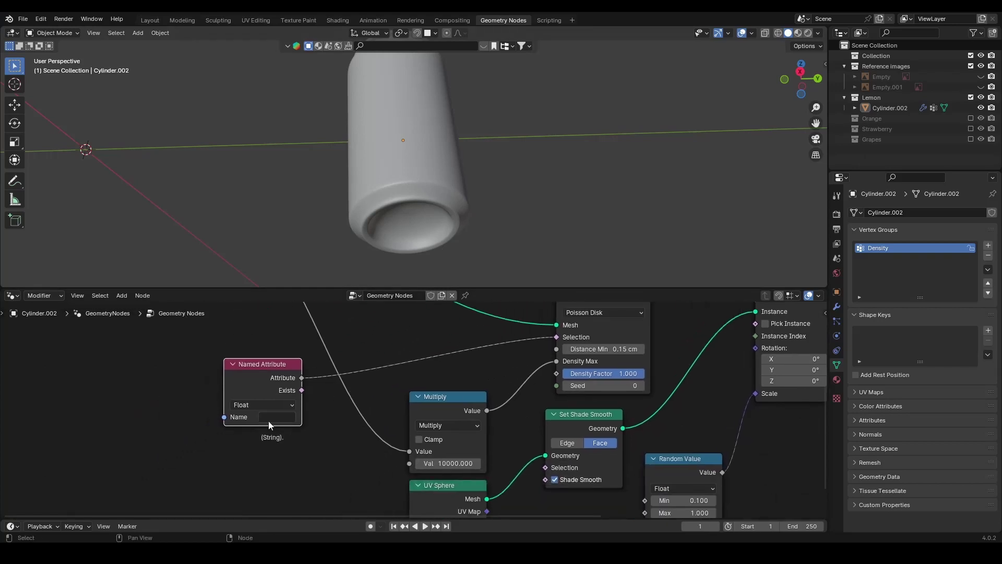
click(268, 417)
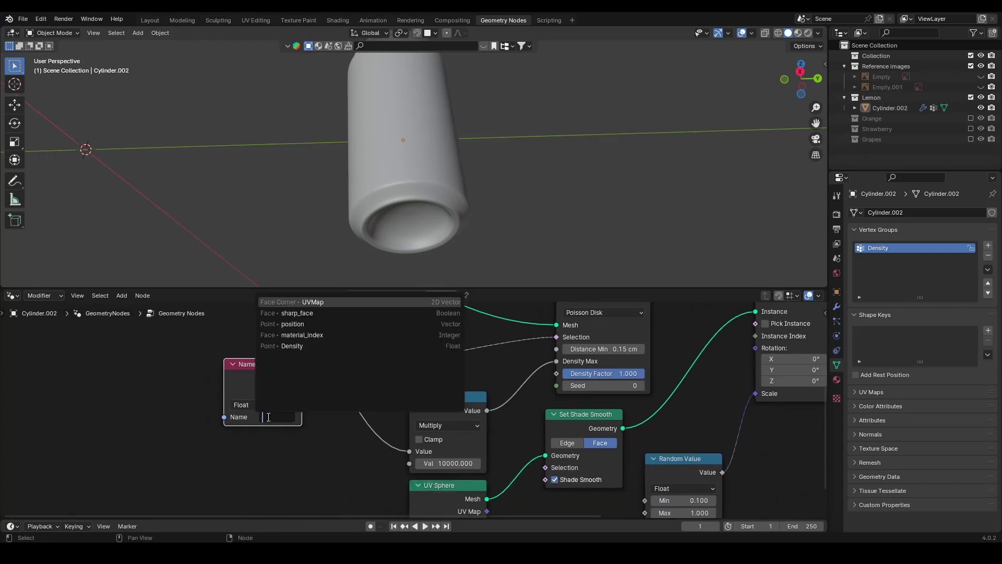
click(297, 346)
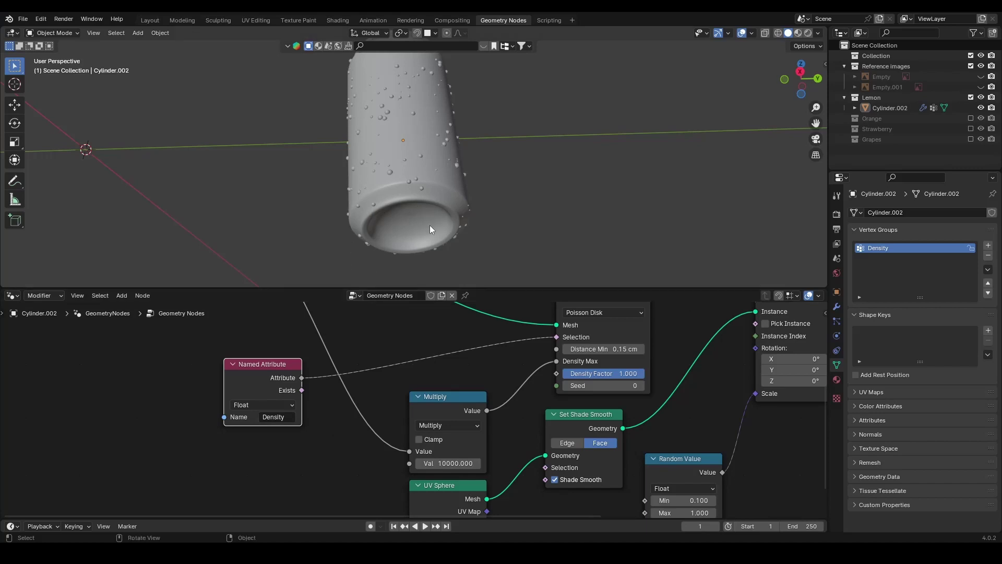
middle_drag(427, 124, 302, 108)
- Return to the Layout workspace and put the can in Edit Mode, seen in right orthographic view
click(149, 20)
middle_drag(313, 156, 510, 287)
key(Tab)
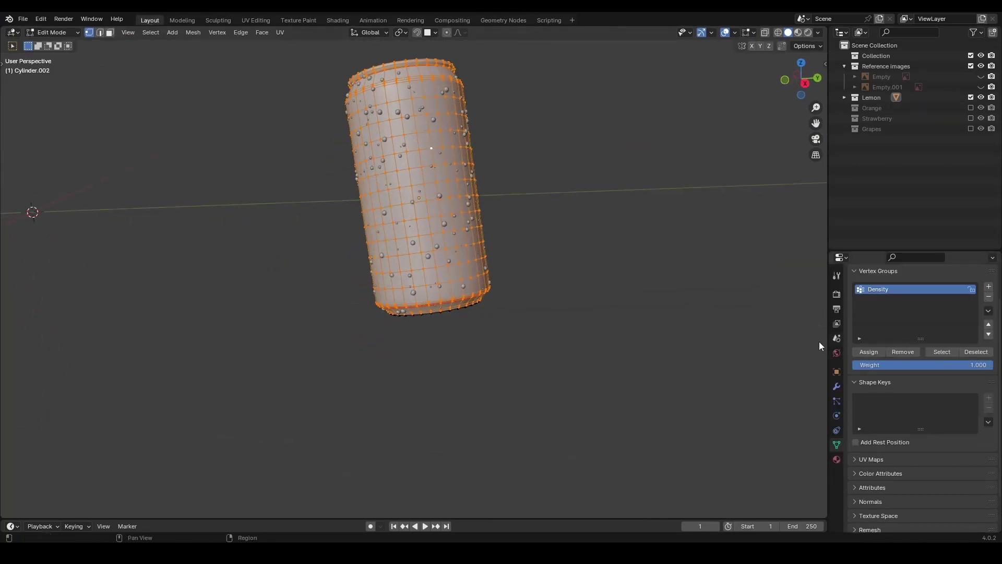
click(808, 84)
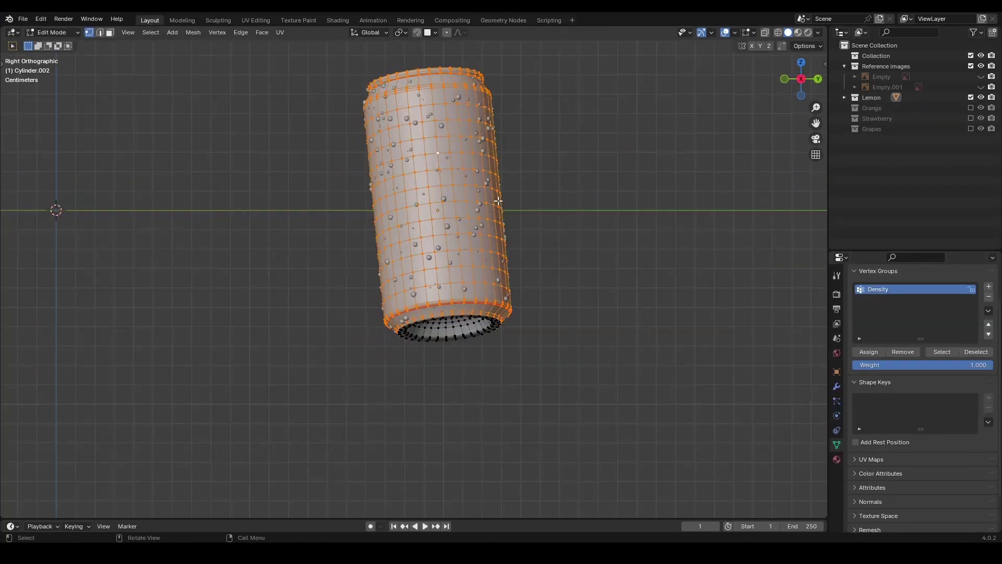
- Remove the faces in the middle band of the can from the Density vertex group
key(alt+z)
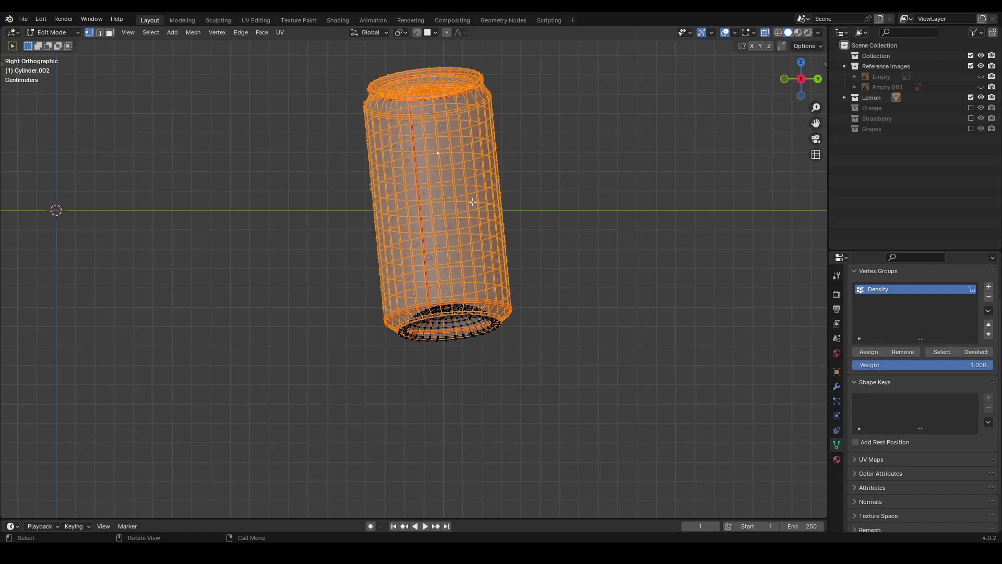
key(3)
drag(543, 150, 331, 272)
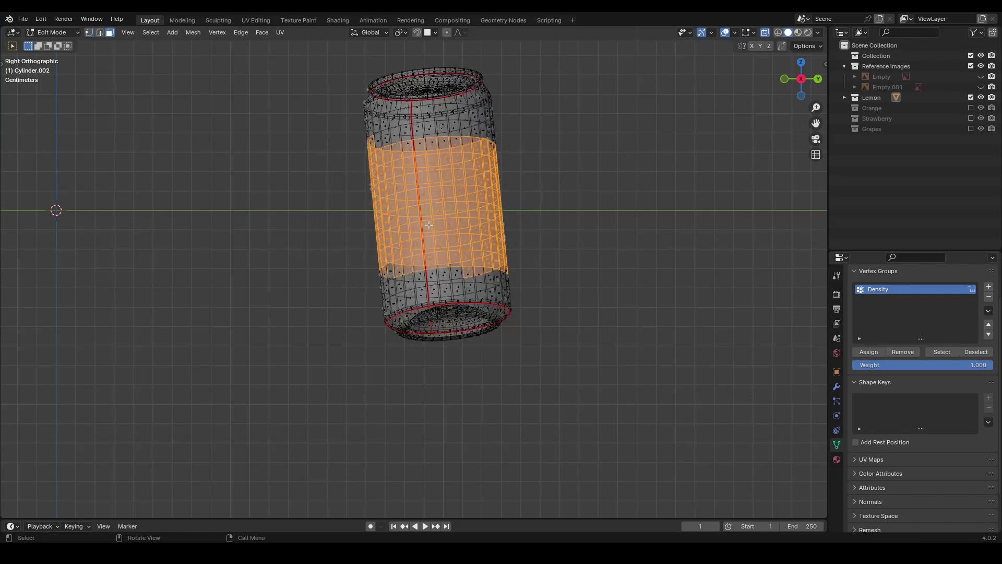
key(alt+z)
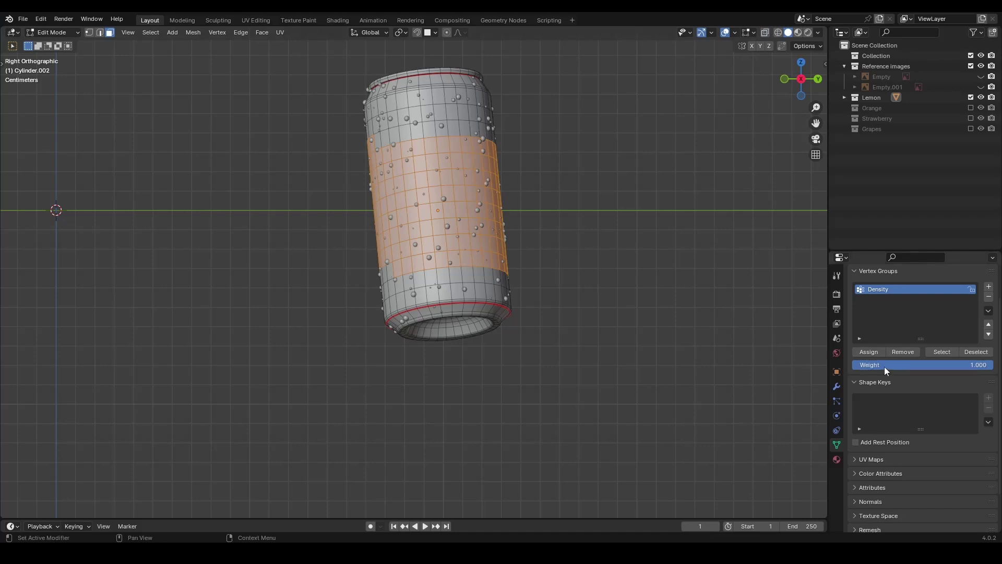
click(892, 352)
key(Tab)
scroll(515, 174, up, 3)
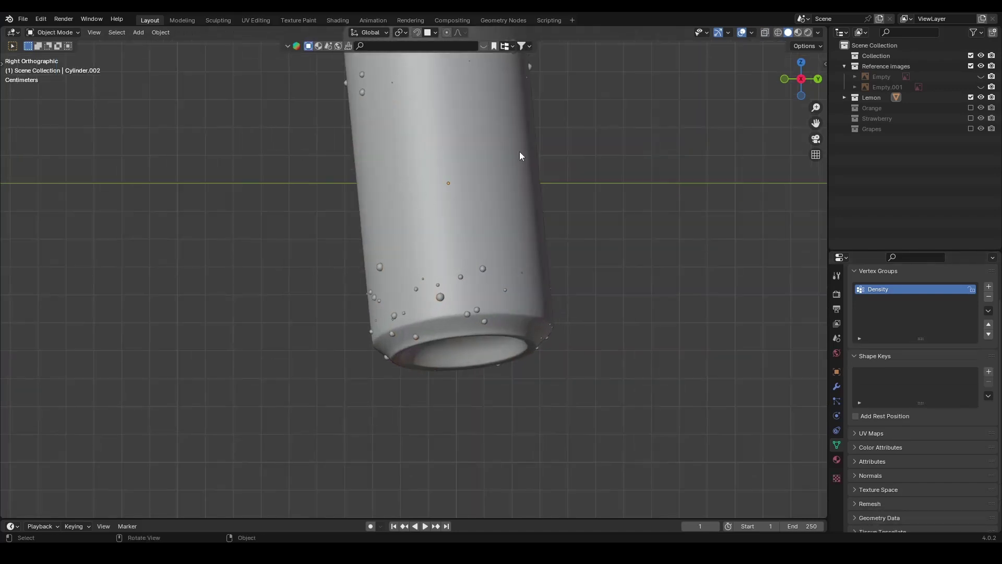
middle_drag(453, 218, 678, 116)
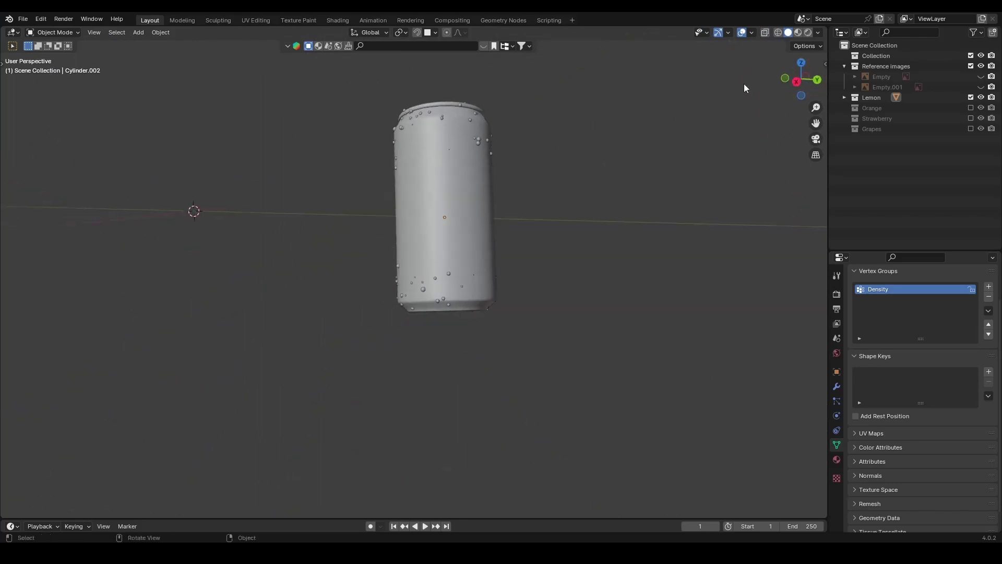
- Undo the removal of the middle faces from the can's Density vertex group
click(802, 83)
click(477, 227)
key(Tab)
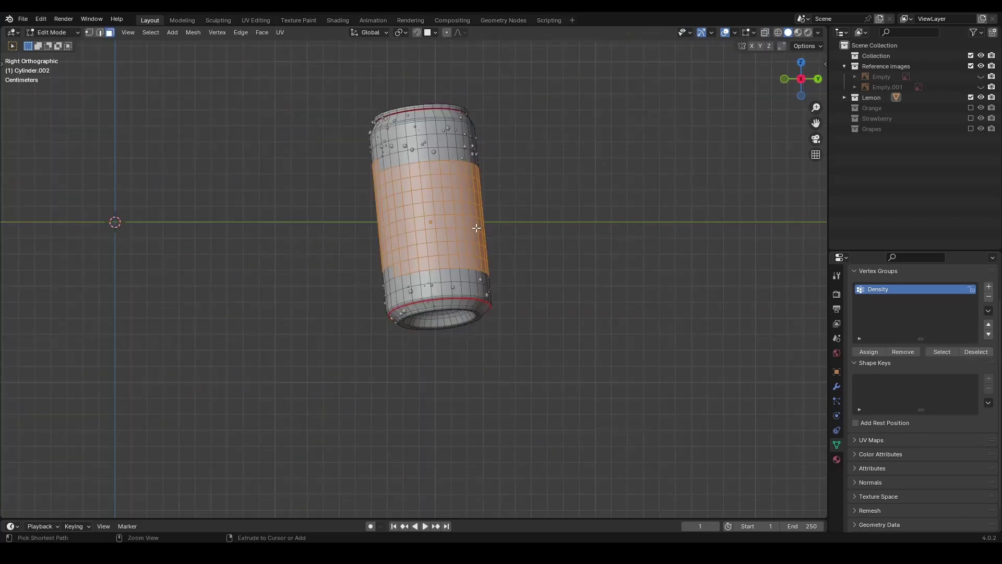
key(a)
key(1)
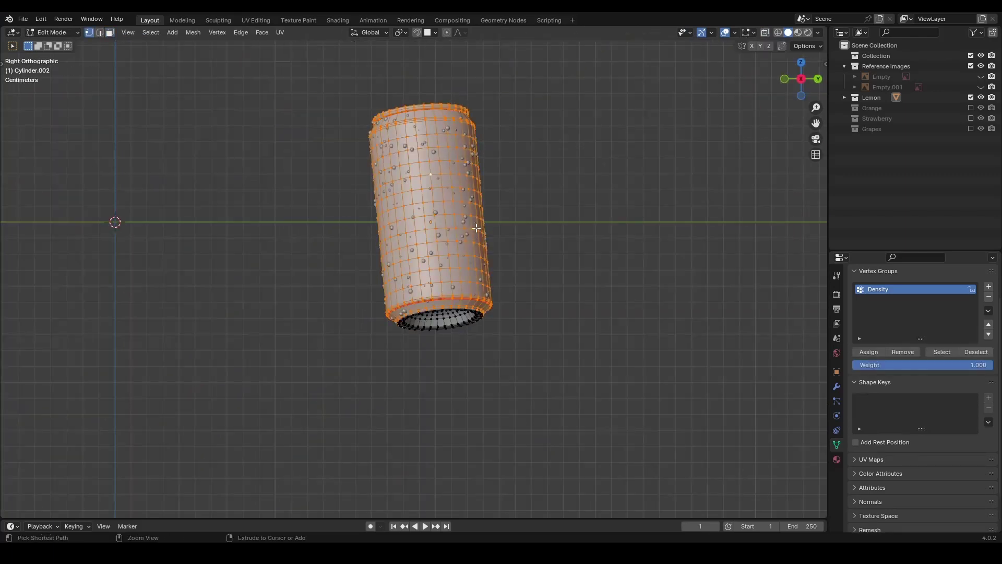
key(Tab)
click(500, 246)
scroll(447, 195, up, 3)
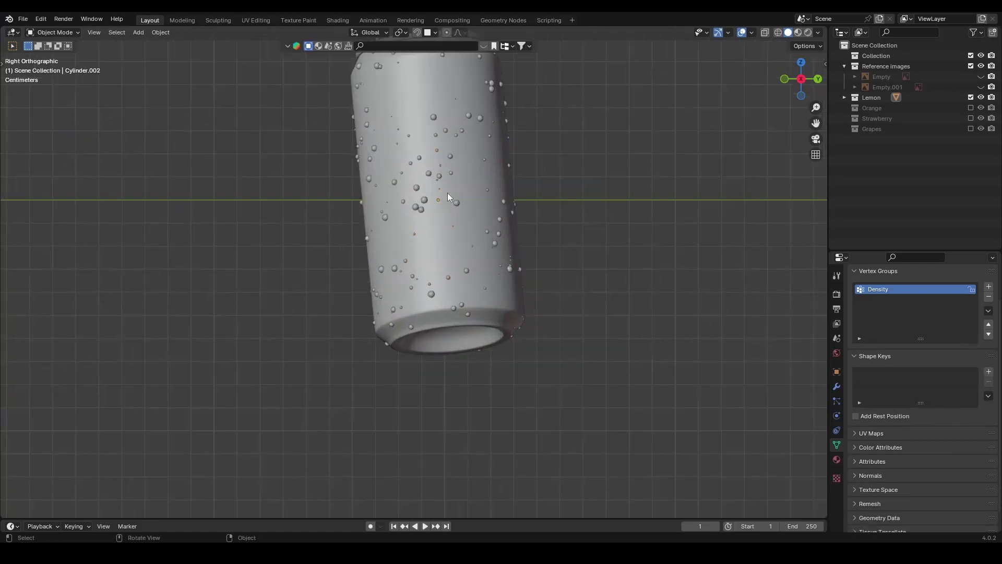
scroll(448, 194, down, 2)
- Save the file and move the Group Input node farther from the other nodes in the Geometry Nodes workspace
key(ctrl+s)
click(503, 20)
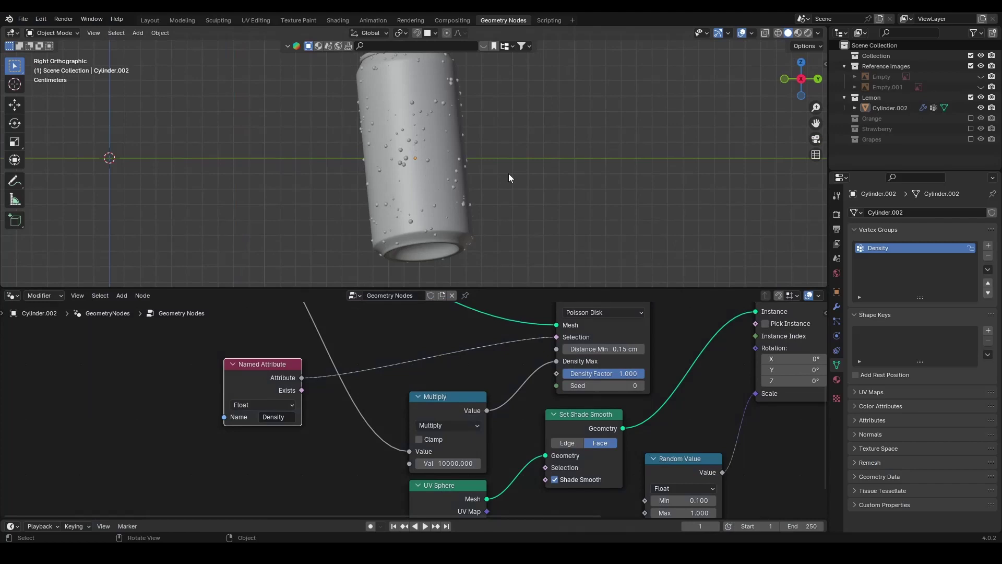
scroll(365, 406, down, 6)
drag(345, 351, 270, 351)
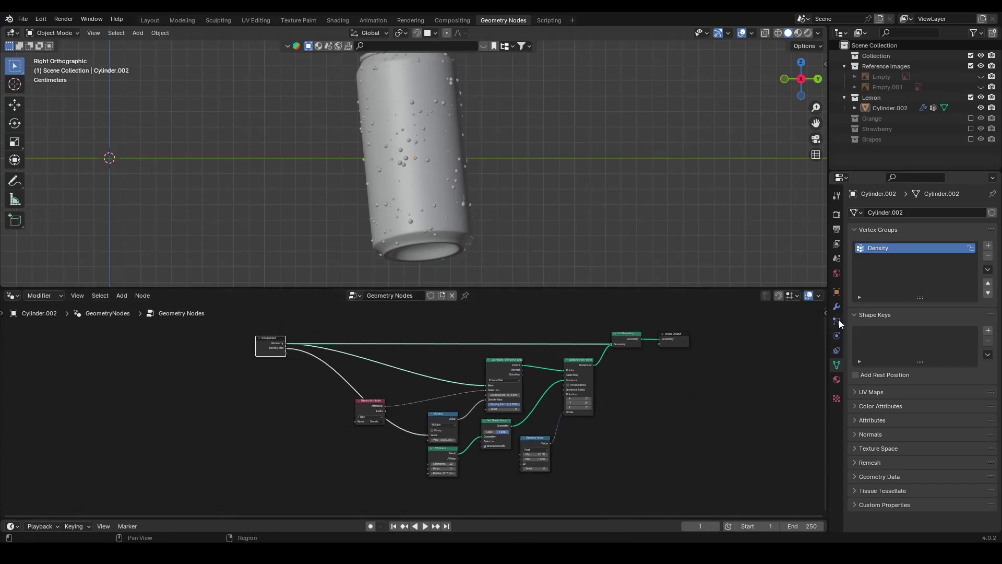
- Show the can's modifier settings and move the Named Attribute node closer to the Distribute Points on Faces node
click(837, 305)
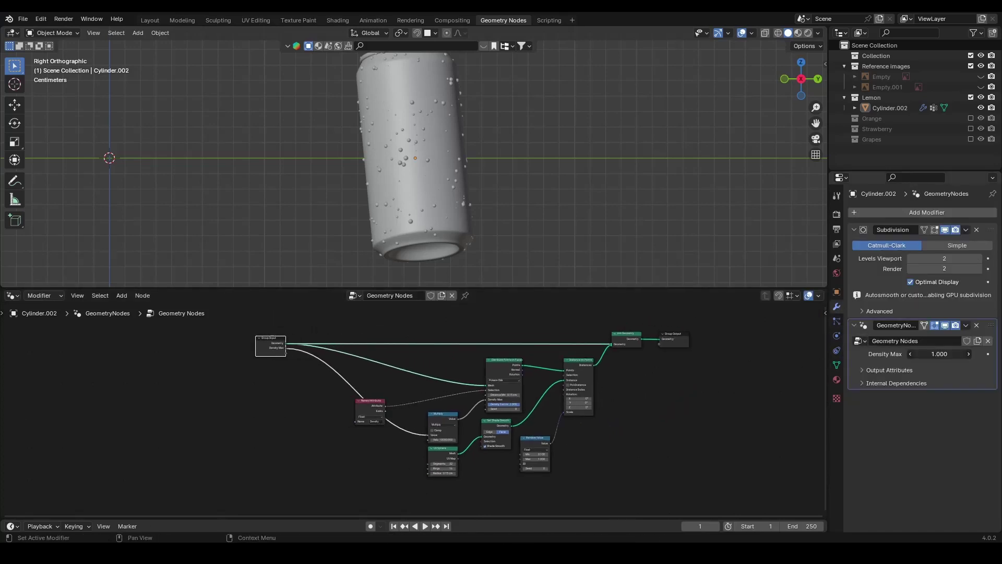
mouse_move(939, 354)
mouse_down()
mouse_move(919, 354)
mouse_move(928, 354)
mouse_up()
scroll(584, 459, down, 2)
middle_drag(584, 459, 497, 449)
scroll(496, 449, up, 3)
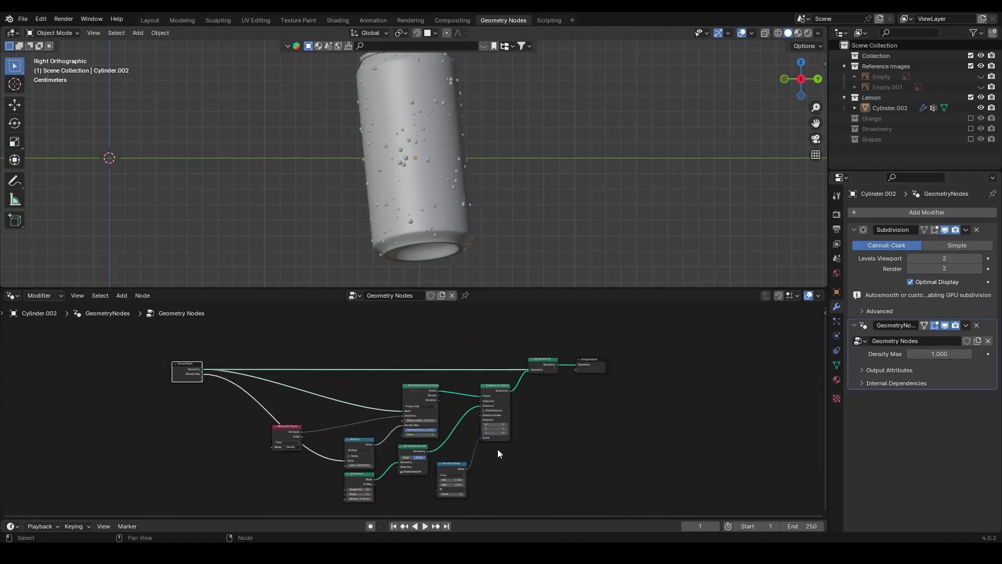
drag(239, 437, 292, 417)
scroll(562, 435, down, 1)
scroll(562, 438, down, 1)
middle_drag(550, 444, 595, 412)
- Duplicate the whole group of droplet nodes and place the copy above the original group
drag(558, 482, 339, 374)
middle_drag(561, 391, 506, 466)
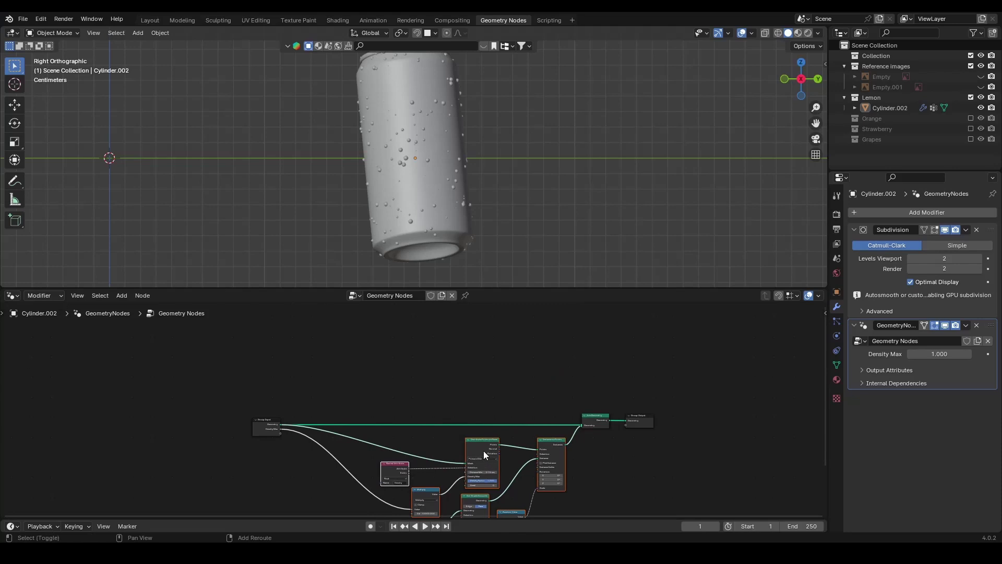
key(shift+d)
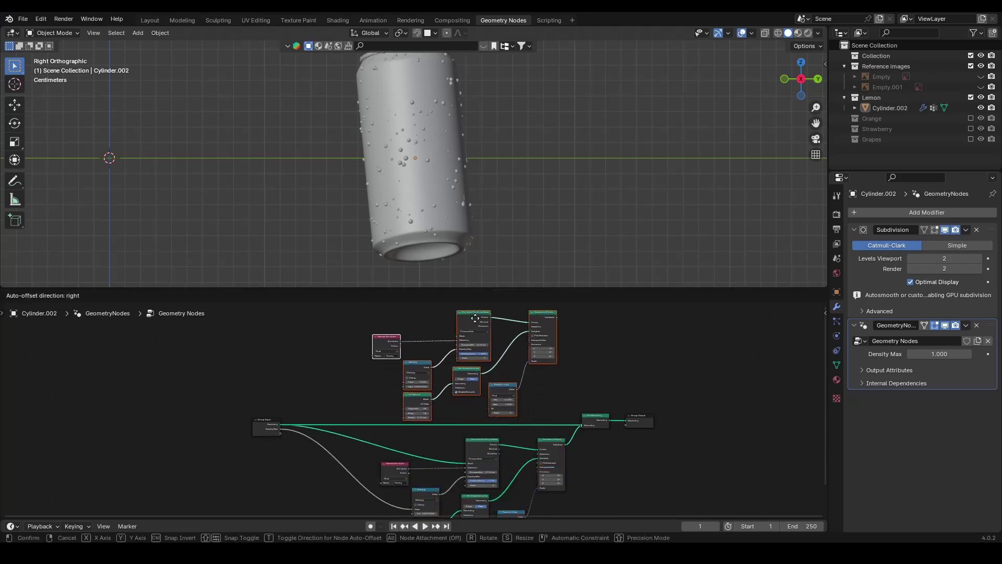
click(477, 322)
click(604, 382)
middle_drag(549, 401, 521, 403)
scroll(521, 403, down, 3)
scroll(521, 403, up, 5)
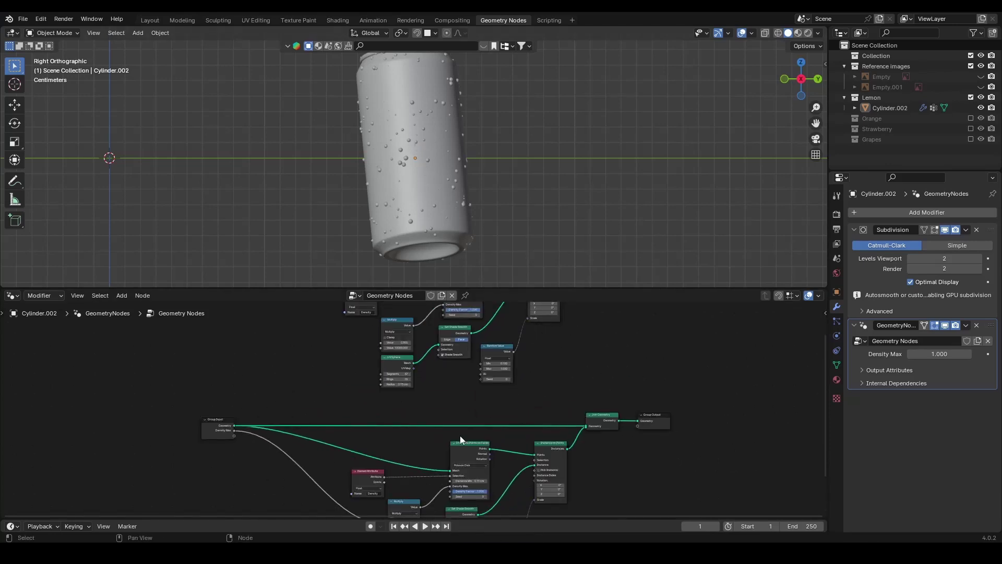
- Set the modifier's Density Max to 0 and enlarge the node editor
drag(953, 354, 918, 353)
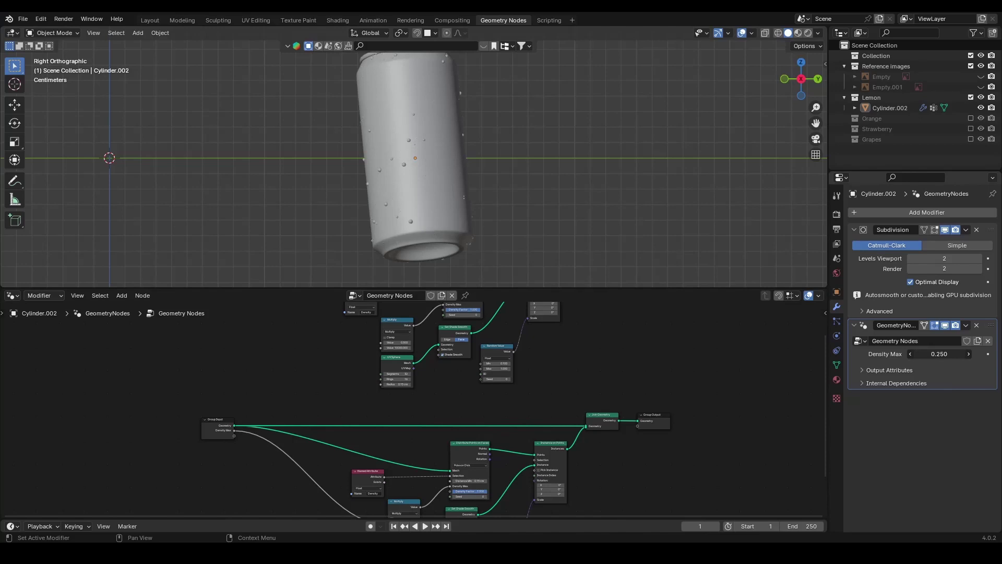
scroll(329, 394, up, 2)
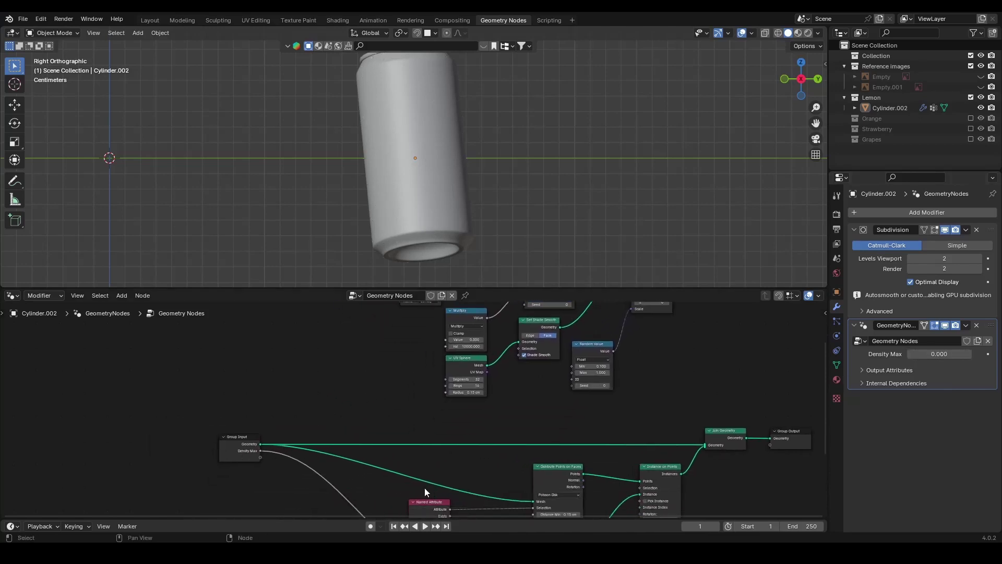
scroll(456, 417, down, 1)
drag(553, 288, 552, 165)
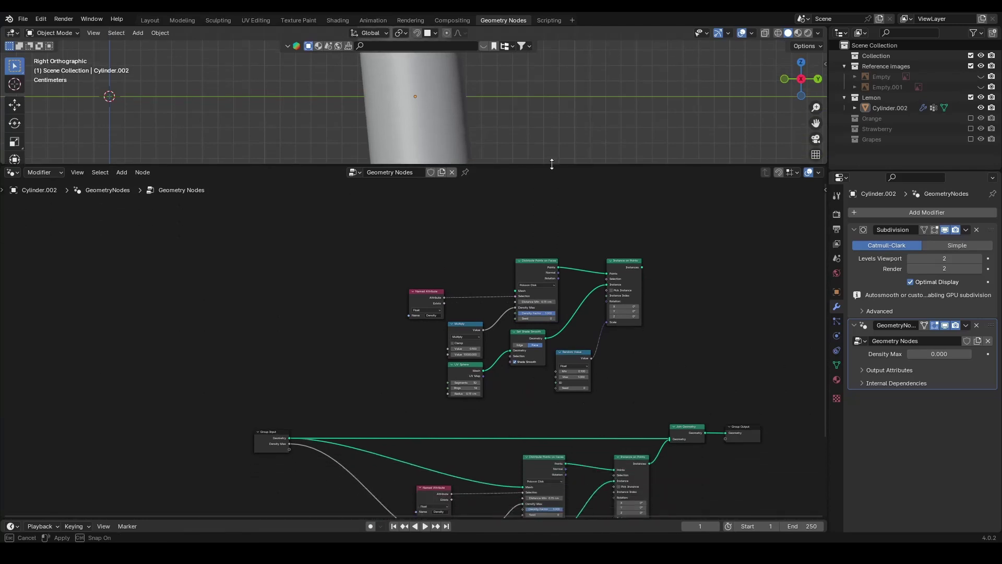
- Connect the Group Input's Geometry to the Mesh input of the duplicated Distribute Points on Faces node
scroll(492, 327, up, 2)
middle_drag(492, 327, 331, 371)
drag(528, 239, 174, 475)
middle_drag(476, 465, 467, 353)
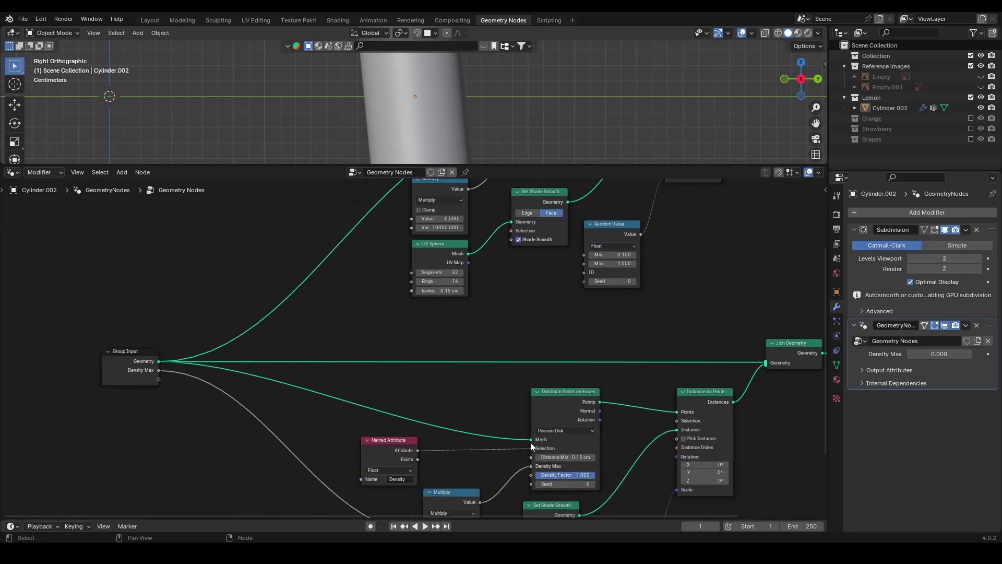
key(ctrl+z)
key(ctrl+shift+z)
- Connect the duplicated Instance on Points node's Instances output to Join Geometry and save the file
middle_drag(547, 299, 544, 273)
middle_drag(660, 351, 520, 362)
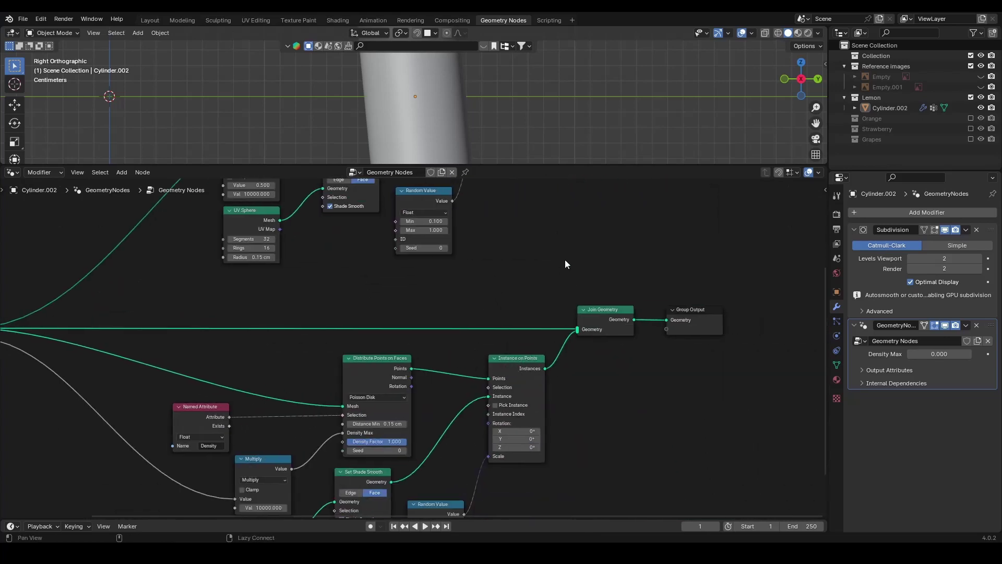
middle_drag(565, 253, 552, 402)
drag(522, 205, 566, 479)
middle_drag(585, 298, 657, 367)
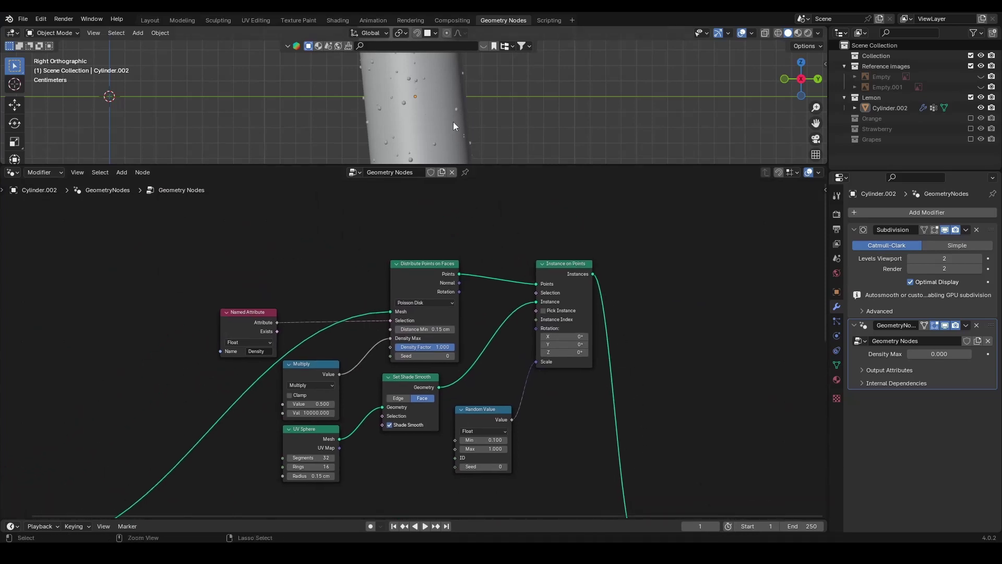
key(ctrl+s)
- Enlarge the 3D viewport for a closer view of the droplets on the can
scroll(560, 403, down, 2)
middle_drag(560, 403, 549, 308)
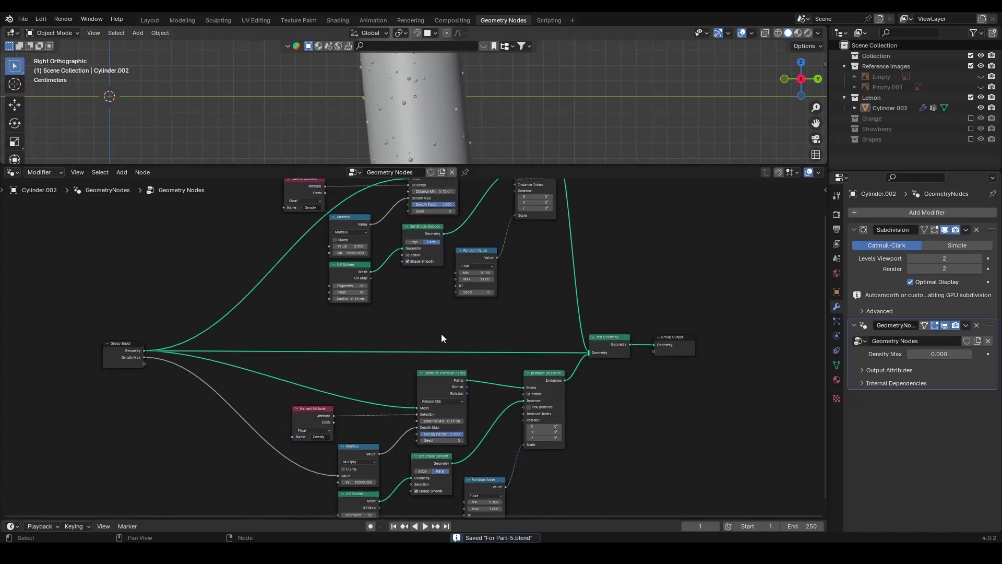
middle_drag(429, 319, 433, 367)
drag(501, 167, 502, 218)
scroll(466, 162, up, 2)
scroll(443, 403, up, 3)
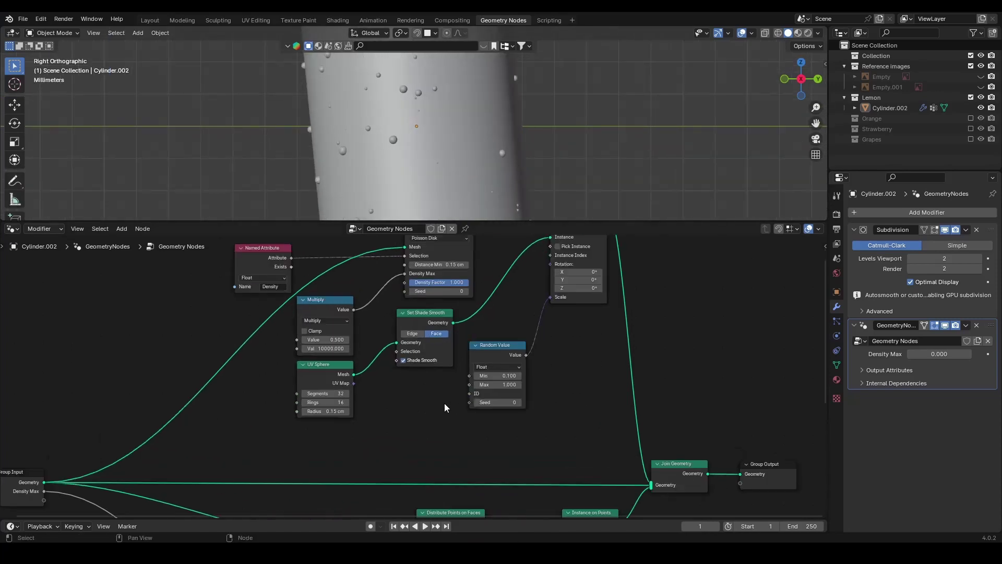
- Set the duplicated UV Sphere node's radius to 0.08 cm
scroll(405, 415, up, 1)
middle_drag(394, 400, 428, 394)
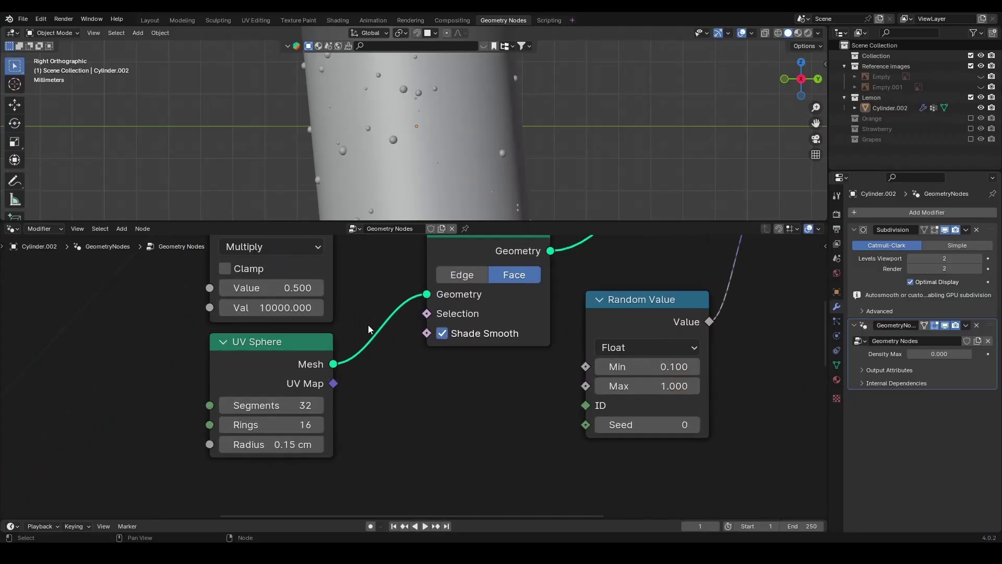
middle_drag(347, 401, 404, 387)
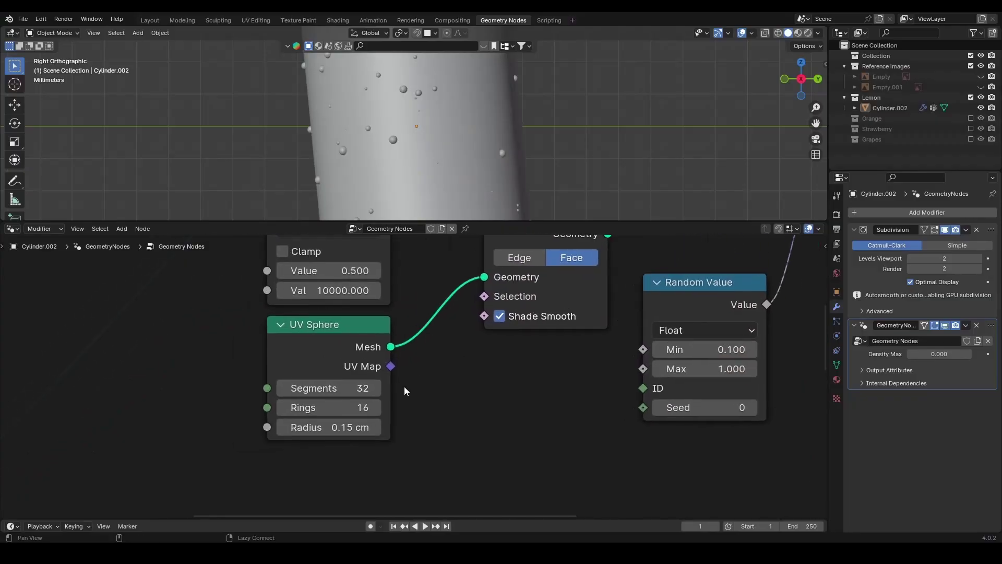
scroll(404, 386, up, 1)
click(325, 440)
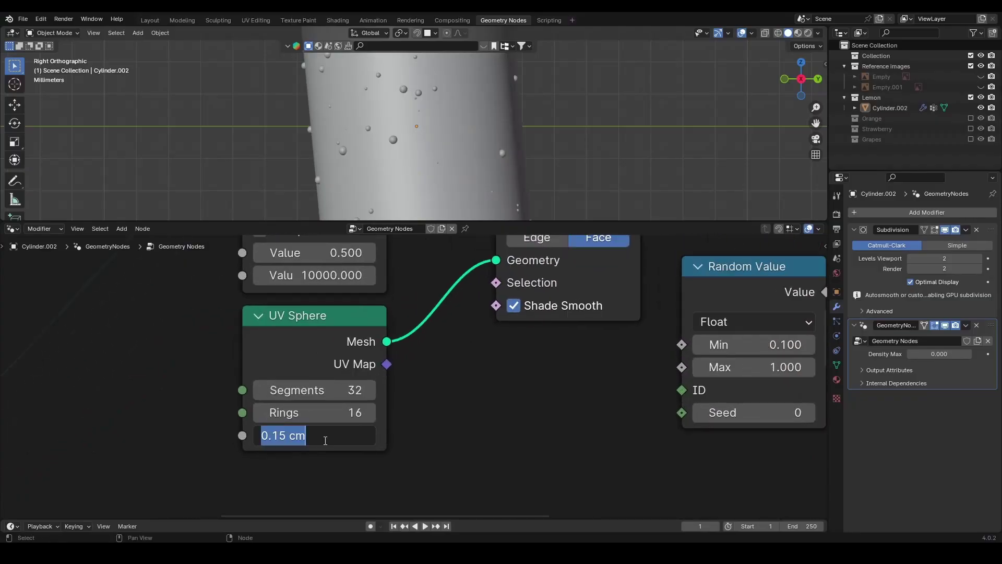
key(End)
key(Left)
key(Left)
key(Left)
key(BackSpace)
key(BackSpace)
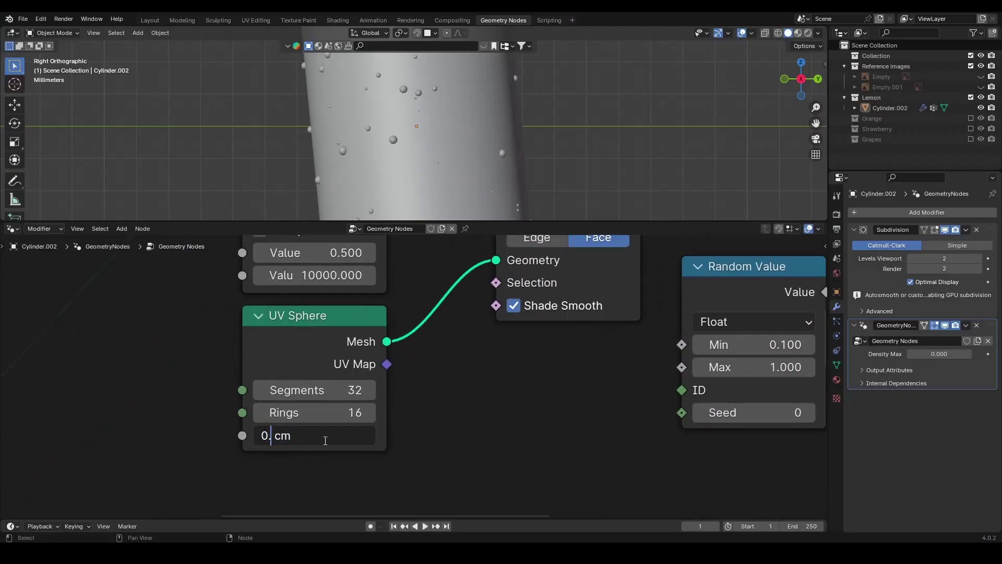
text(08)
key(Return)
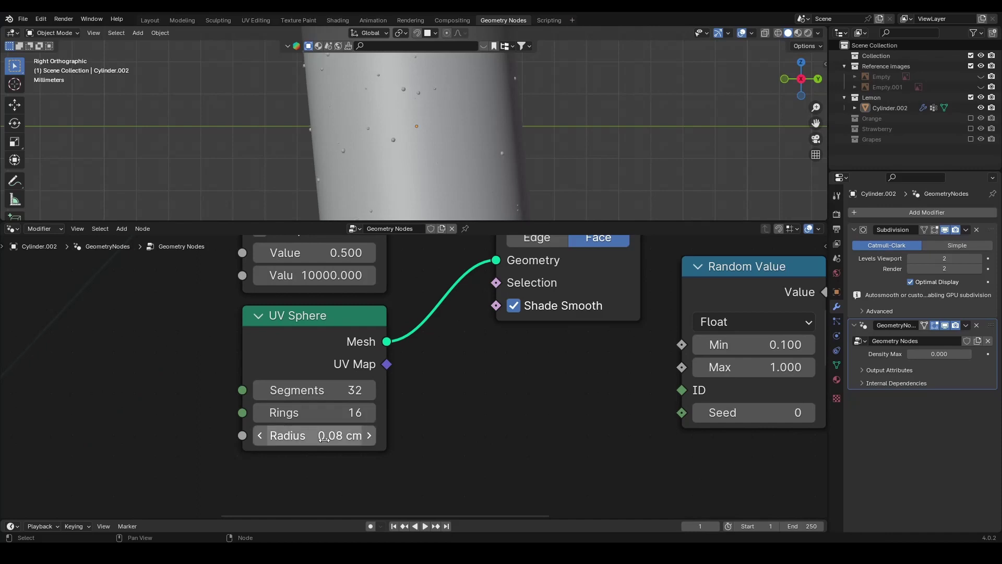
- Expose the duplicated Multiply node's Value as a new socket on the Group Input
scroll(490, 129, down, 3)
scroll(490, 130, up, 3)
scroll(492, 131, down, 2)
scroll(455, 399, down, 1)
middle_drag(455, 400, 631, 480)
scroll(293, 387, down, 3)
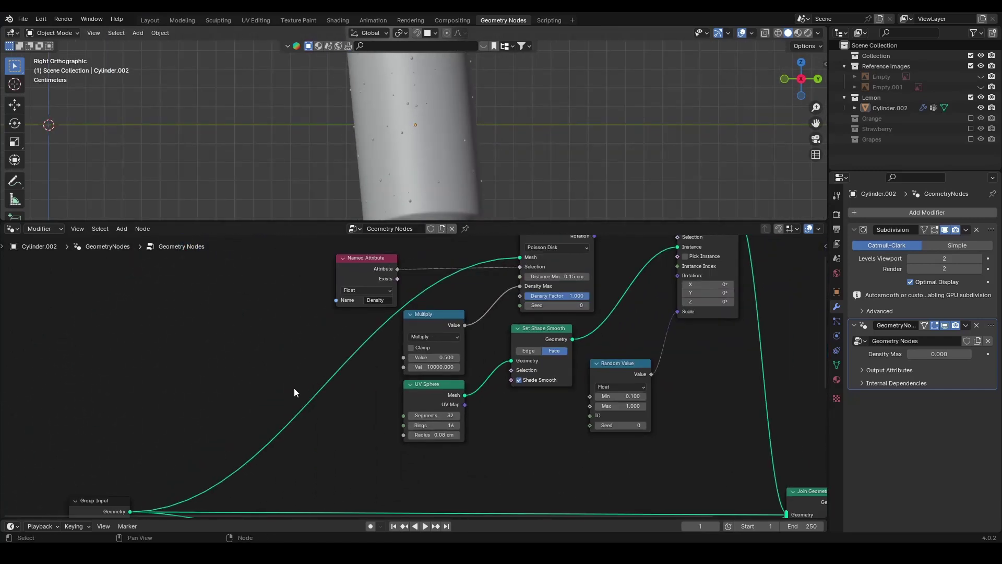
middle_drag(369, 384, 384, 403)
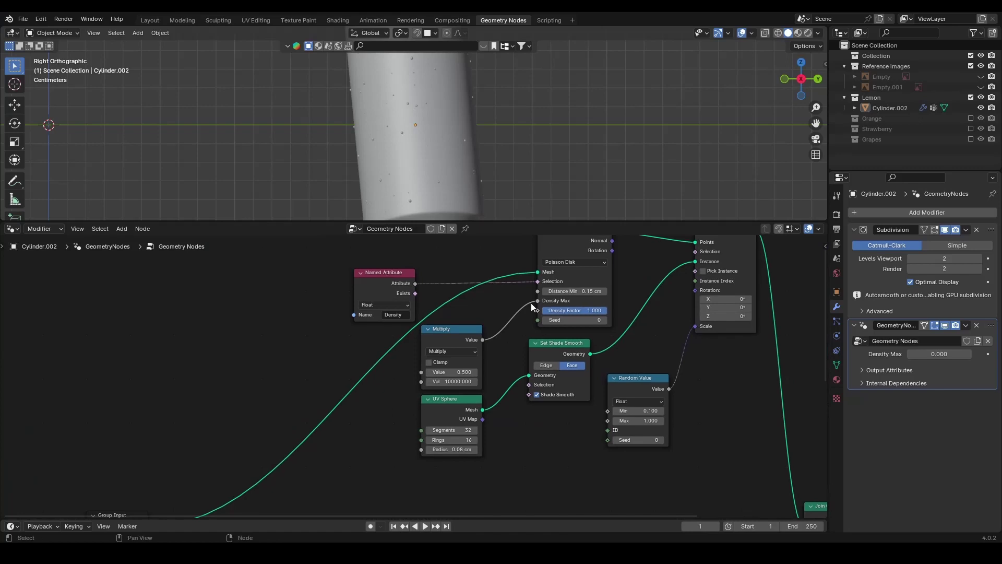
middle_drag(403, 413, 428, 375)
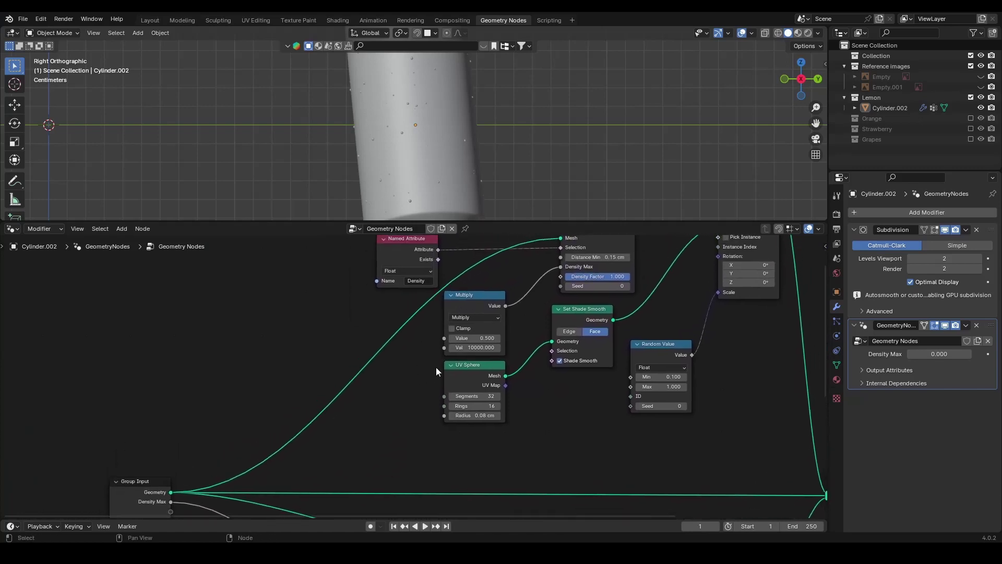
drag(445, 338, 173, 453)
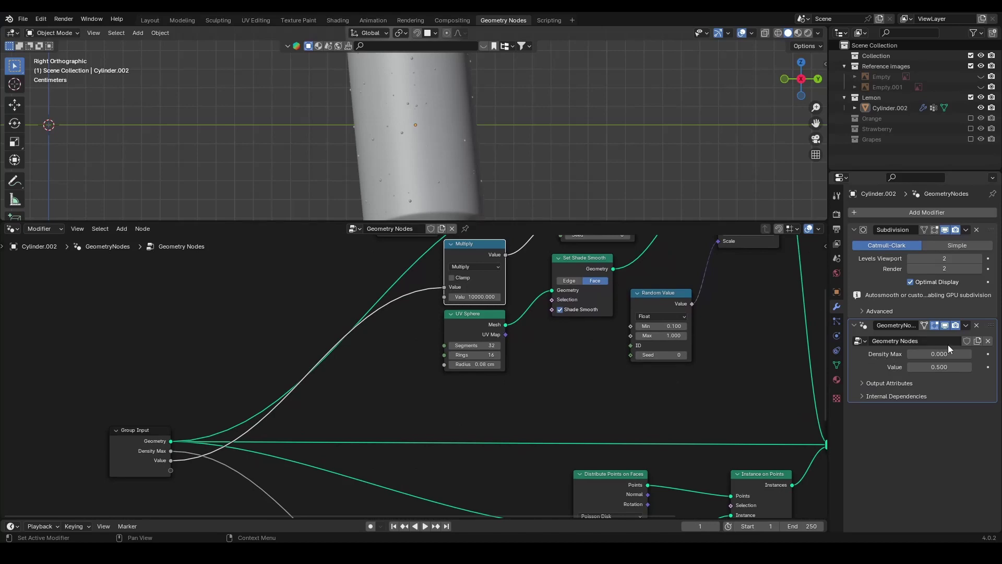
mouse_move(939, 366)
mouse_down()
mouse_move(961, 367)
mouse_move(939, 367)
mouse_up()
- Rename the node group's Density Max input to Density Big Drops
click(133, 450)
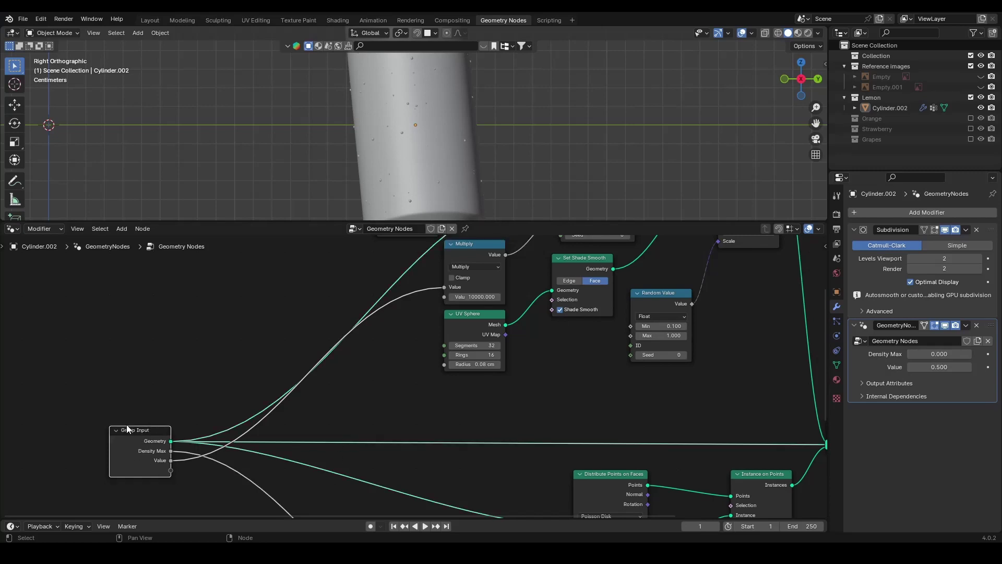
key(n)
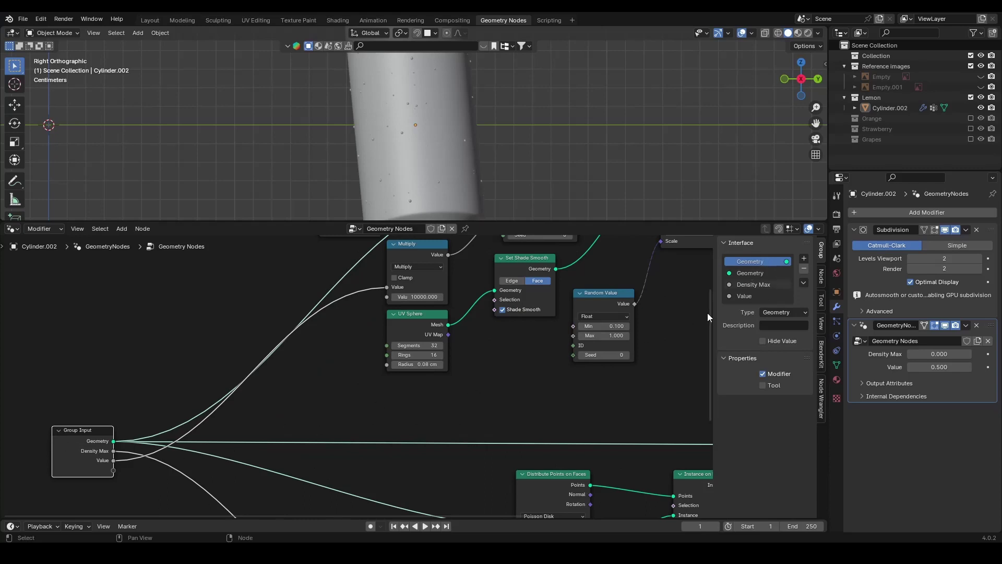
click(757, 286)
double_click(776, 285)
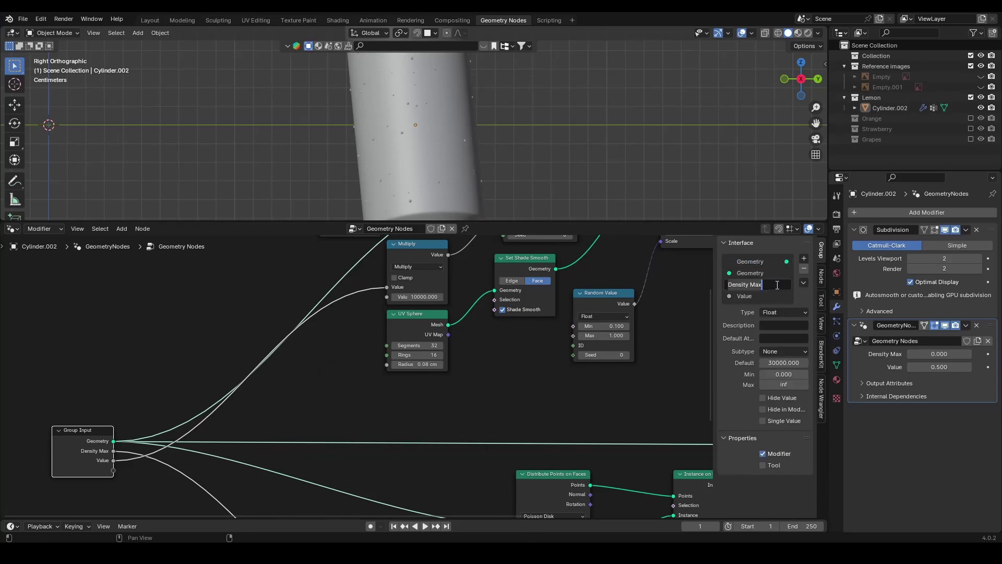
key(End)
key(BackSpace)
key(BackSpace)
key(BackSpace)
text(Big Drops)
key(Return)
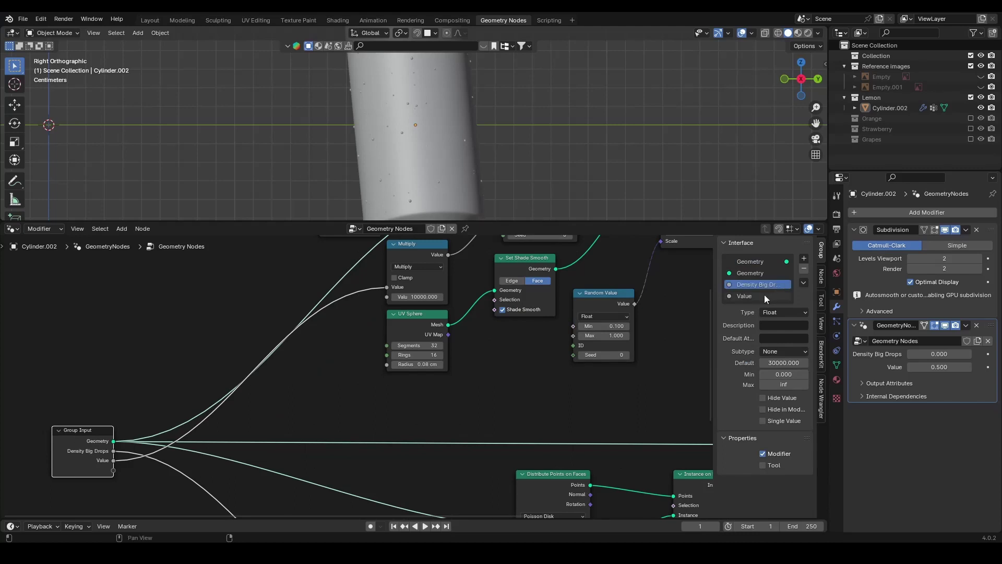
- Rename the node group's Value input to Density Small Drops and widen the properties editor so the full name fits
double_click(764, 294)
text(De)
text(Small Drops)
key(Return)
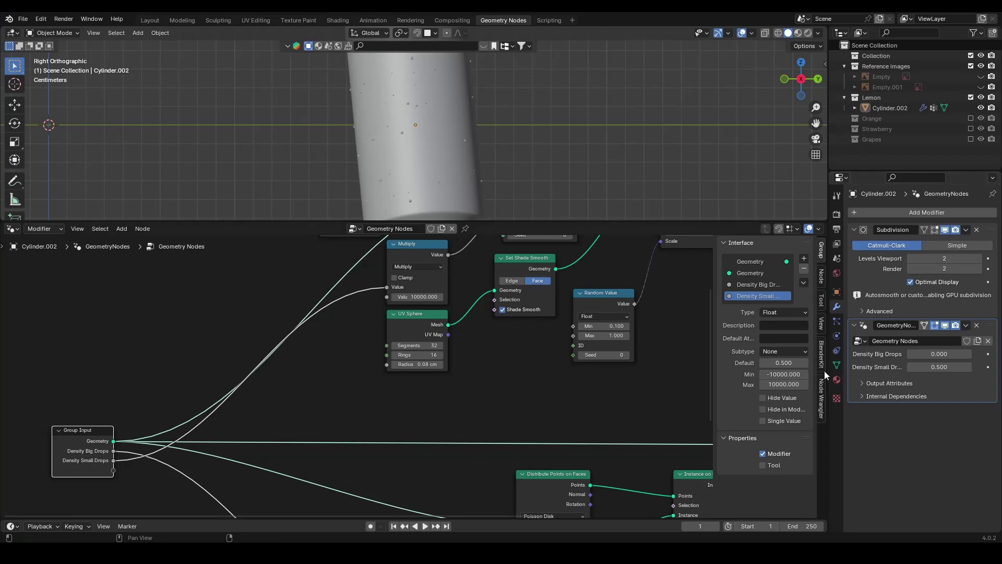
drag(828, 371, 800, 374)
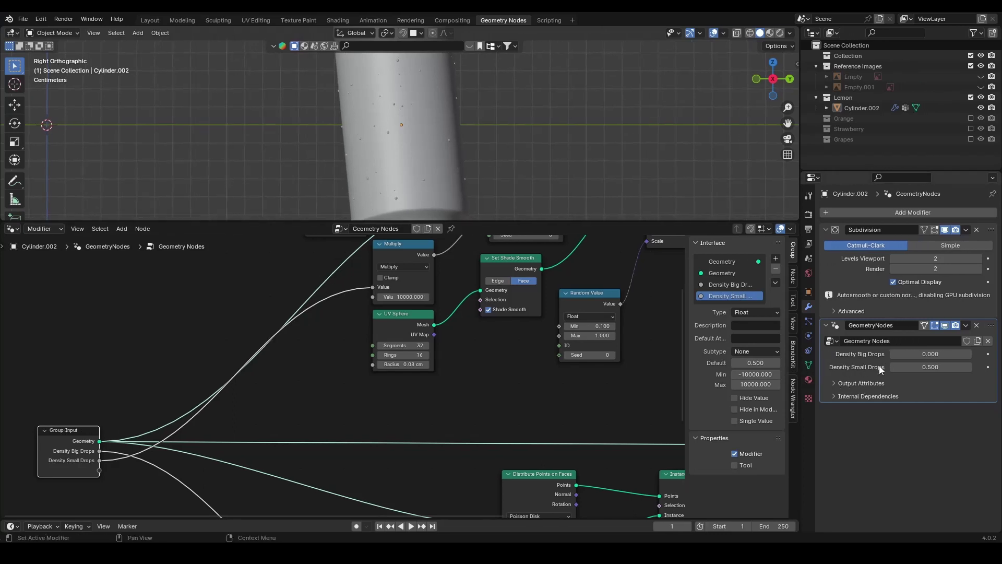
- Set the modifier's Density Small Drops to 3 and save the file
scroll(340, 376, down, 2)
middle_drag(315, 405, 284, 388)
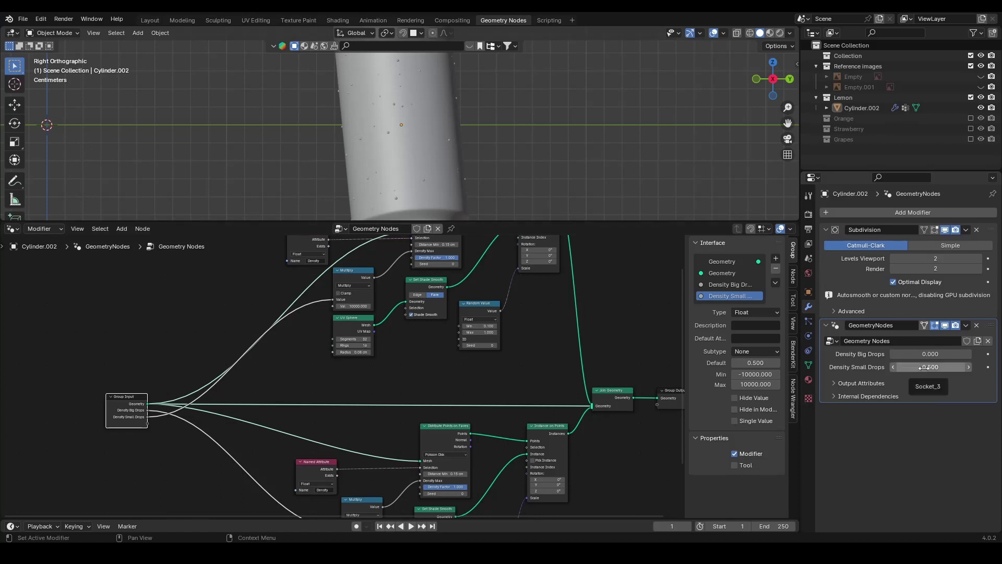
drag(923, 367, 928, 367)
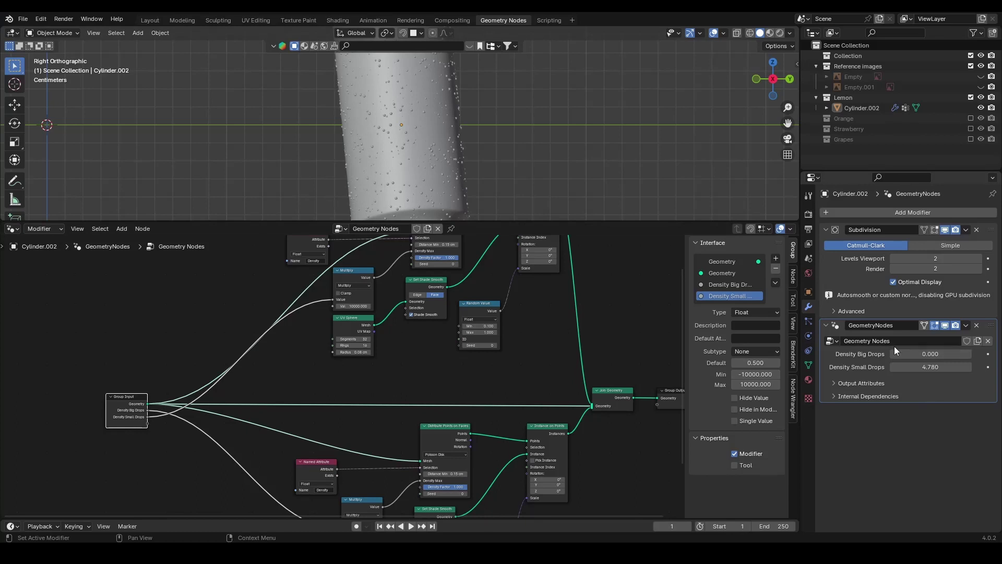
click(919, 367)
text(5)
key(Return)
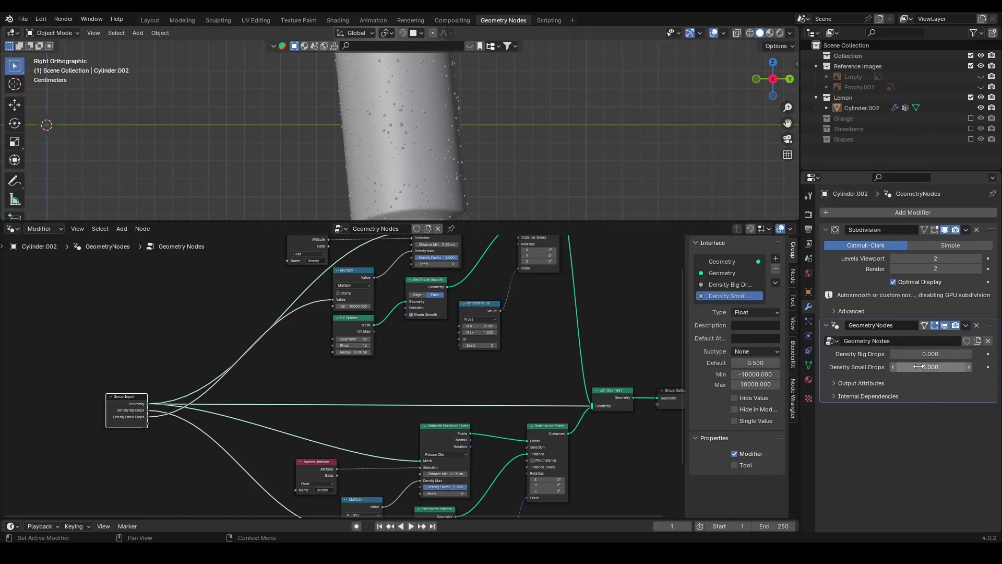
key(ctrl+s)
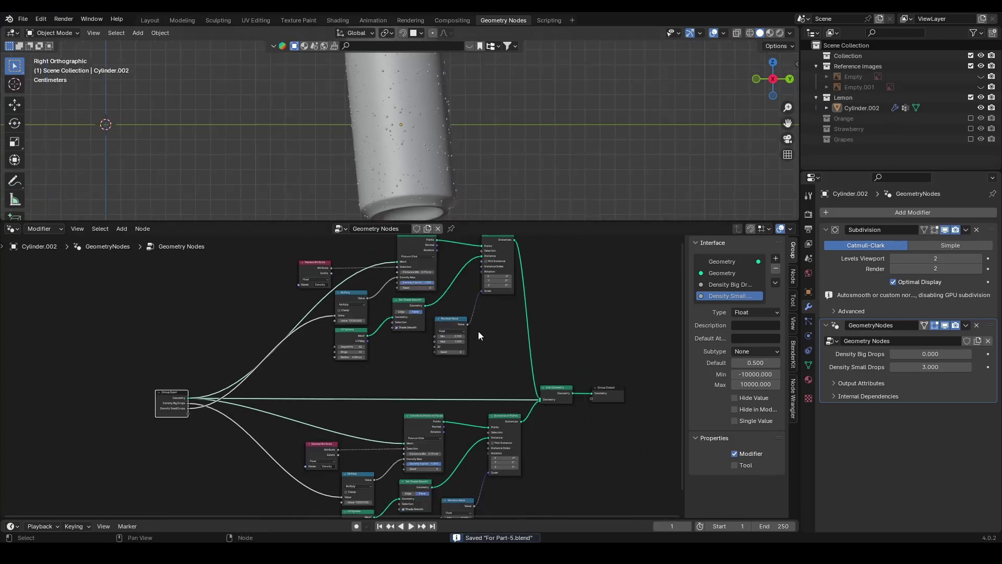
- Set the modifier's Density Big Drops to 1 and enlarge the 3D viewport to show the whole can
scroll(478, 342, down, 2)
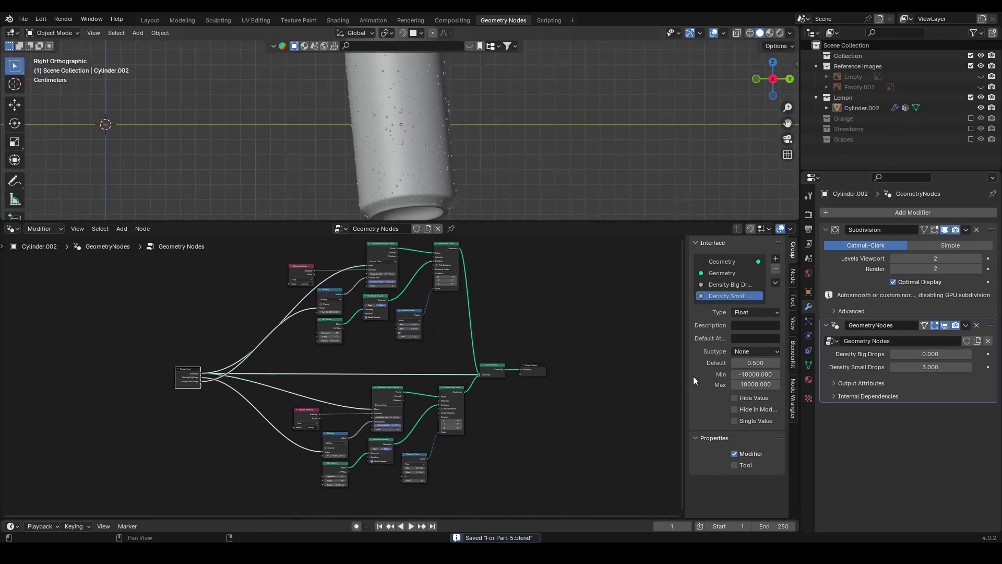
key(n)
scroll(585, 359, up, 3)
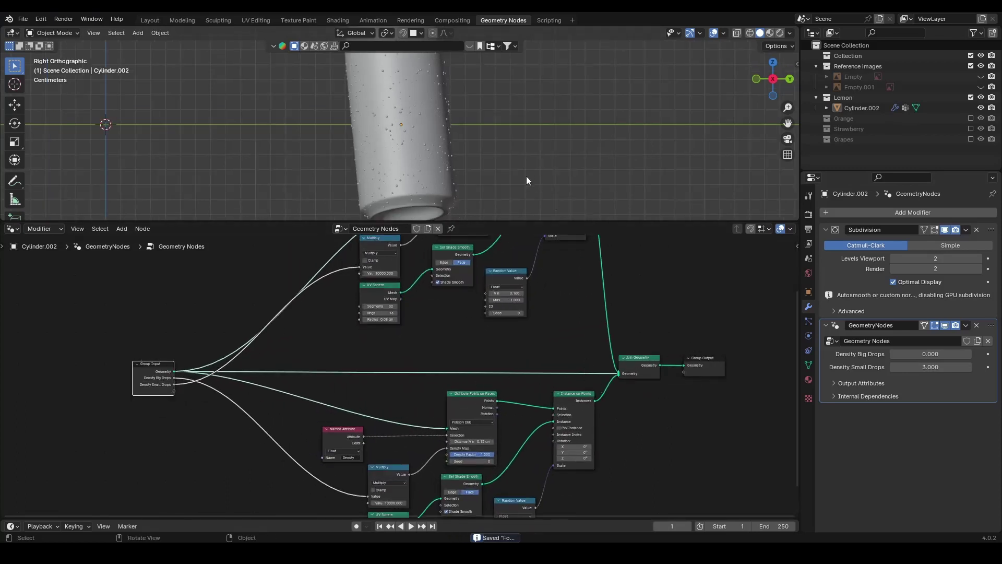
click(928, 354)
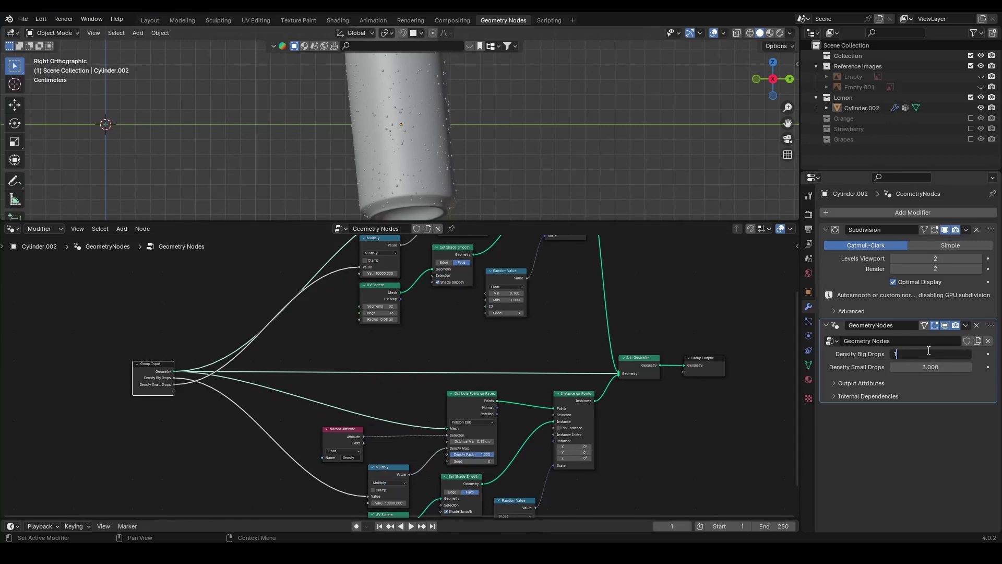
text(1)
key(Return)
drag(511, 222, 504, 309)
middle_drag(477, 211, 341, 524)
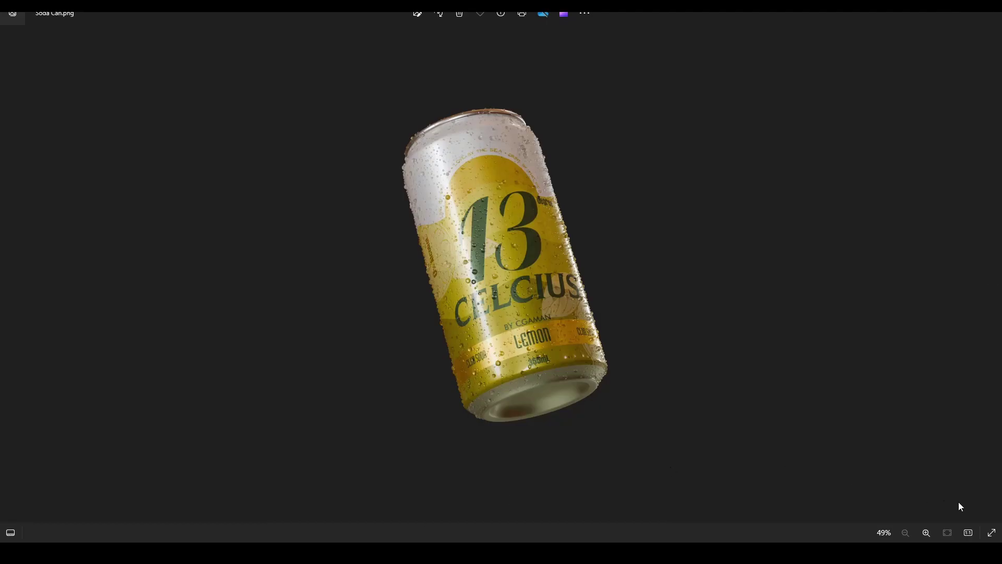
- Examine the size and spread of the water droplets on the can in the Soda Can.png reference render
click(992, 532)
scroll(536, 301, up, 5)
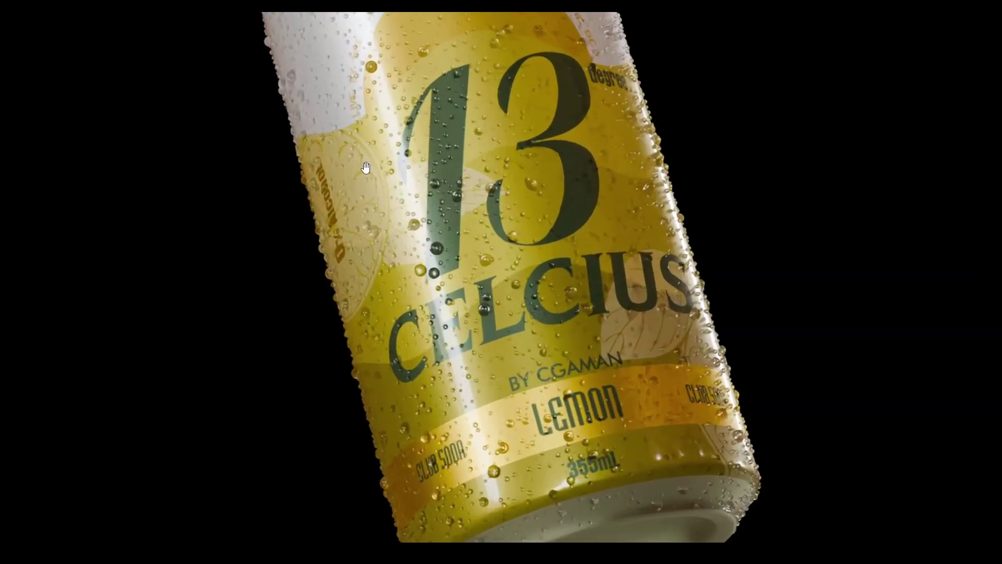
scroll(421, 161, down, 1)
scroll(421, 161, down, 3)
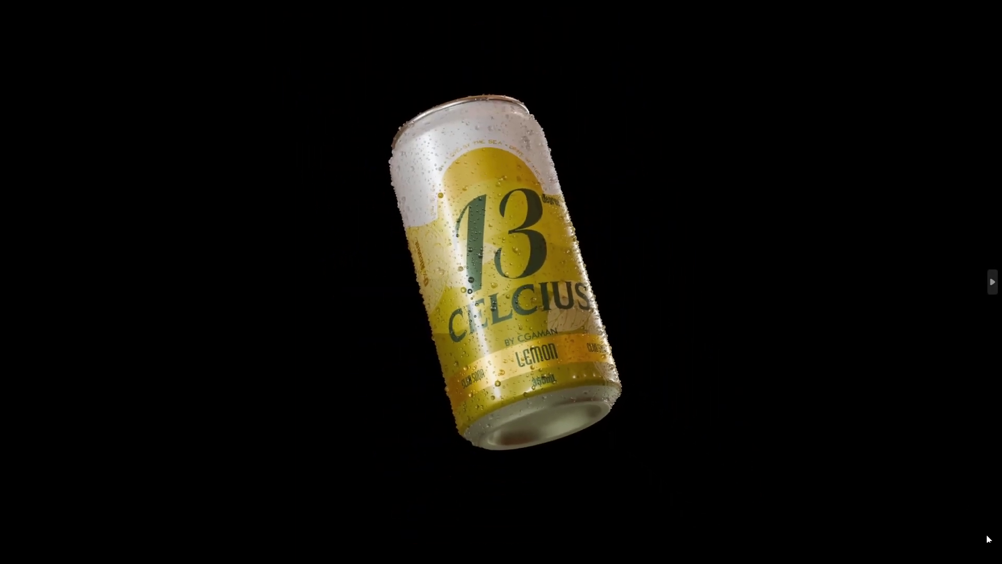
key(Escape)
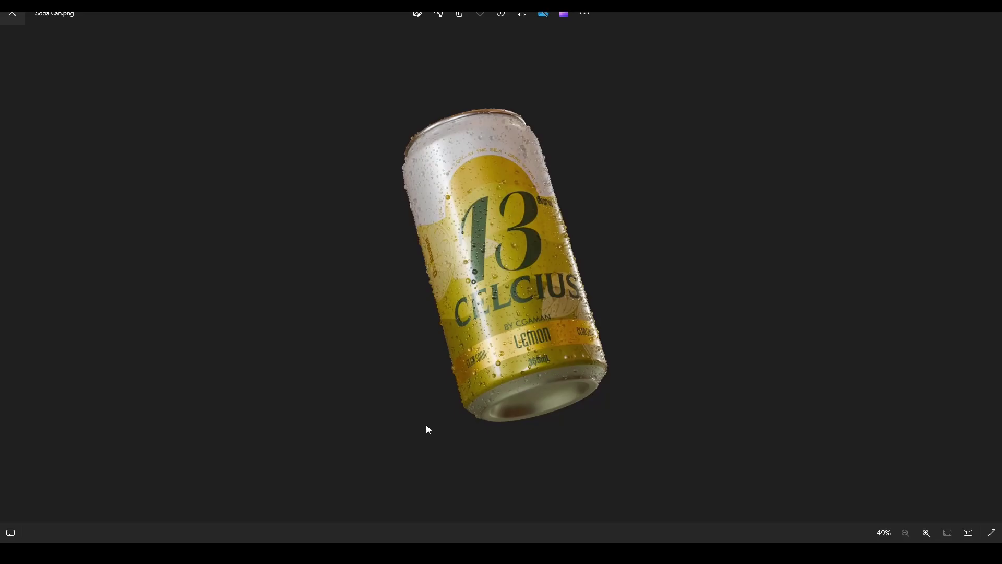
- Switch back to Blender and set the modifier's Density Small Drops to 5
key(alt+Tab)
click(937, 367)
text(5)
key(Return)
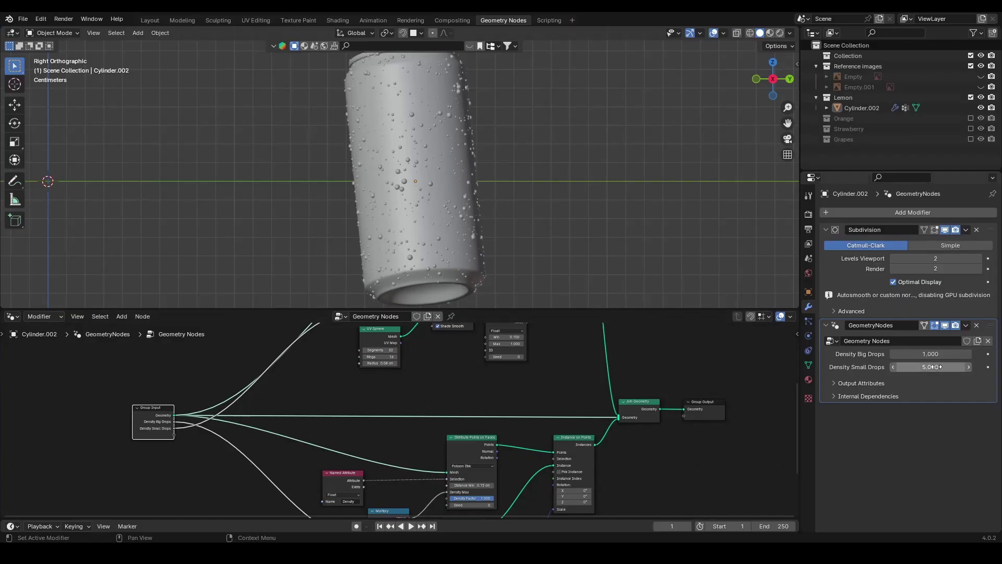
scroll(542, 204, up, 5)
scroll(542, 208, down, 7)
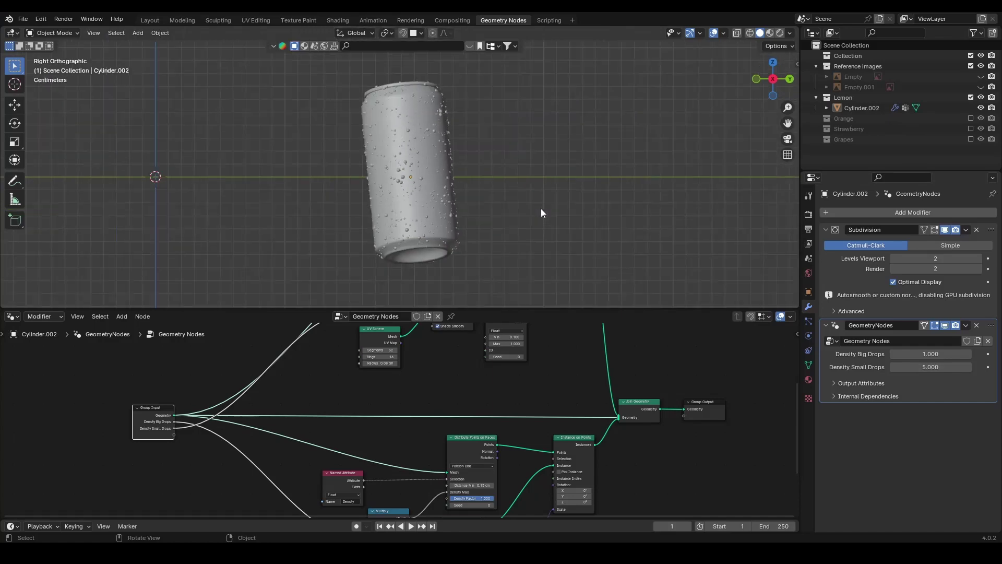
- Lower Distance Min on the small droplets' Distribute Points on Faces node, first to 0.1 cm and finally to 0.05 cm
scroll(453, 368, up, 4)
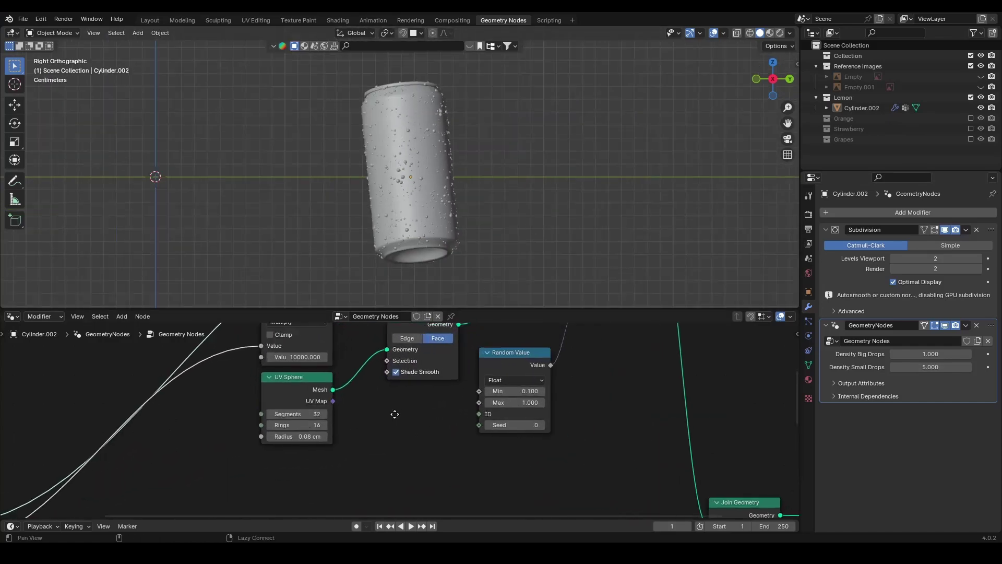
middle_drag(400, 406, 408, 471)
scroll(411, 468, up, 1)
middle_drag(462, 394, 448, 463)
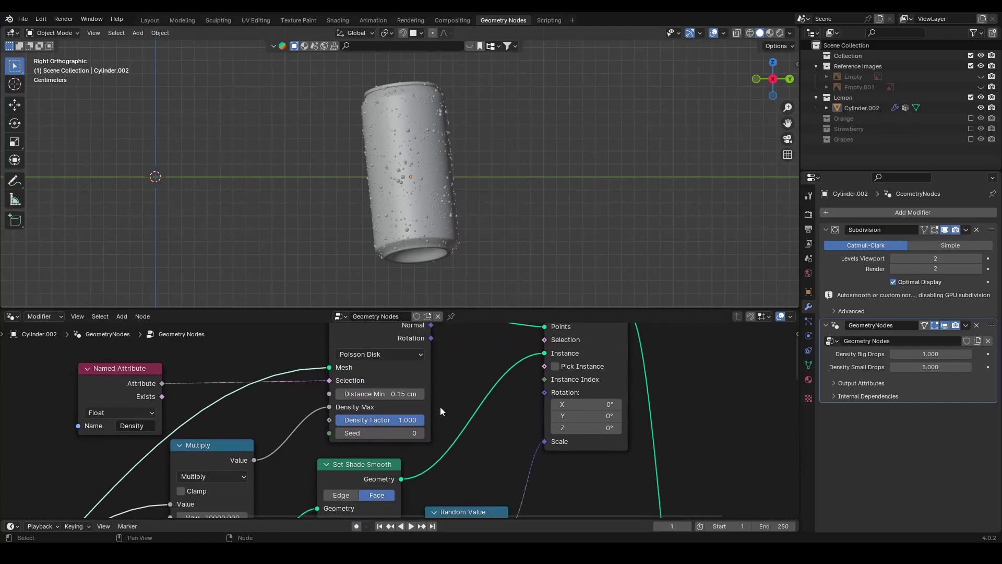
scroll(440, 408, up, 2)
scroll(441, 208, up, 6)
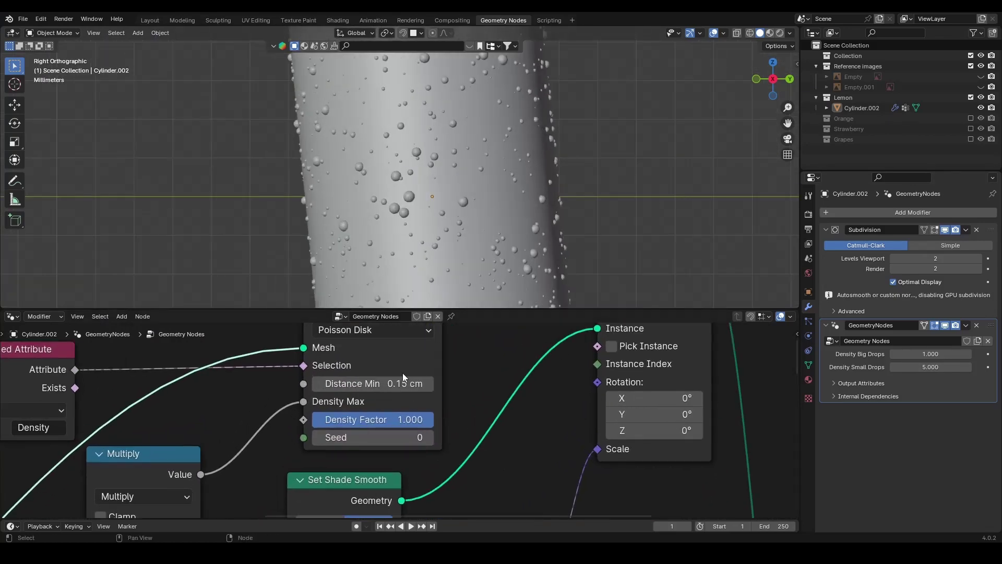
click(396, 391)
key(Right)
key(Left)
key(Left)
key(Left)
key(BackSpace)
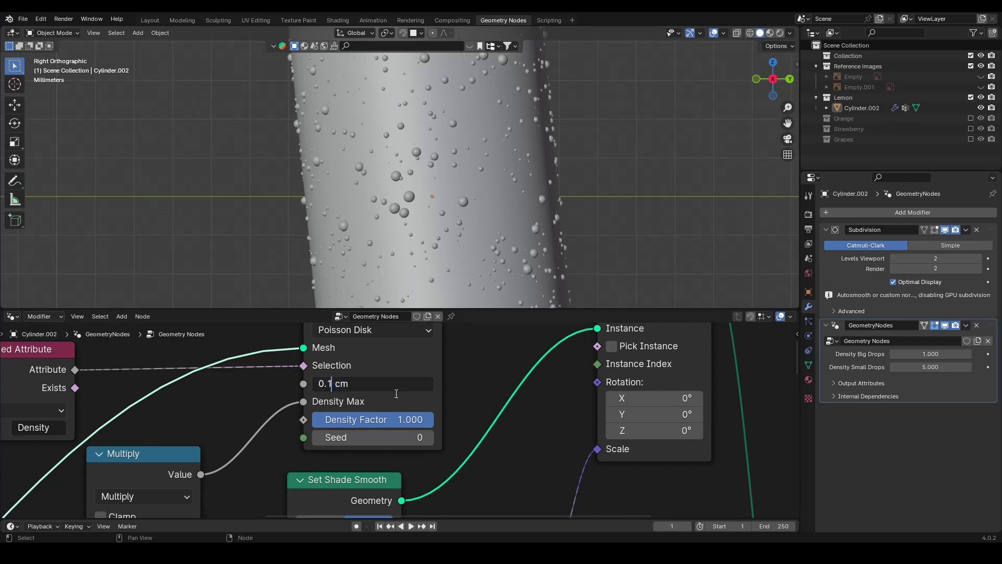
key(Return)
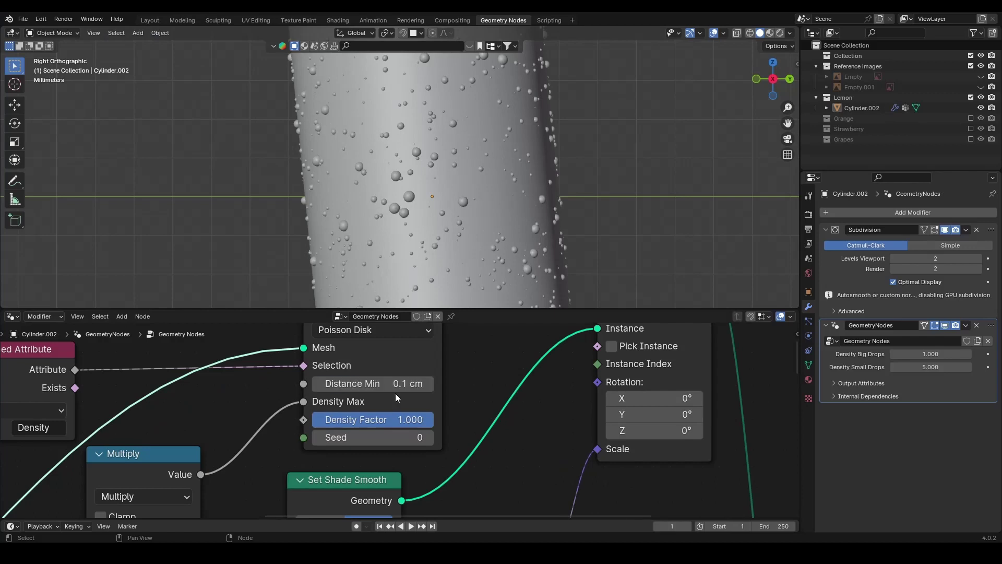
scroll(473, 215, down, 4)
scroll(449, 203, up, 6)
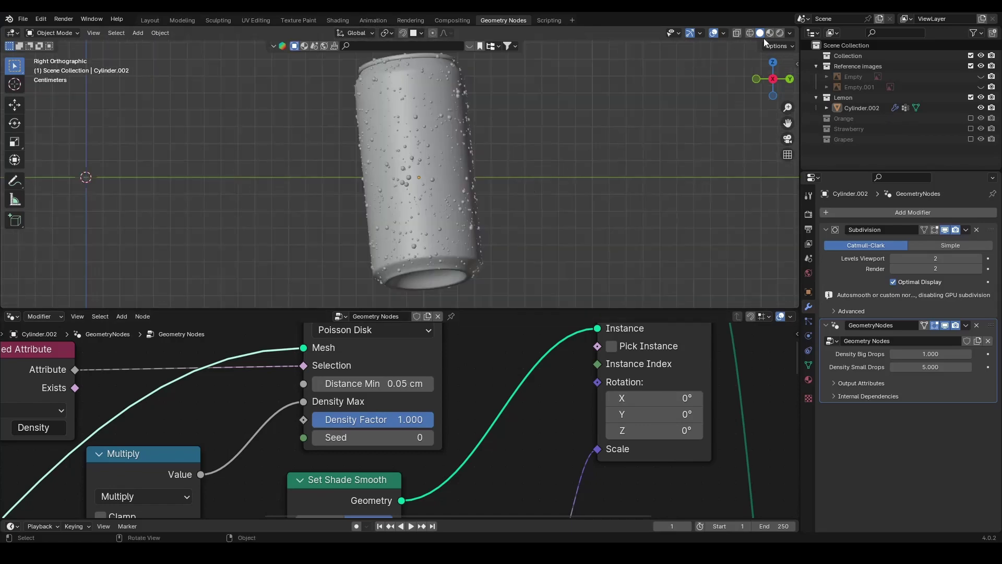
- Preview the droplets on the can in rendered shading with overlays hidden, and restore the overlays and solid shading
click(780, 33)
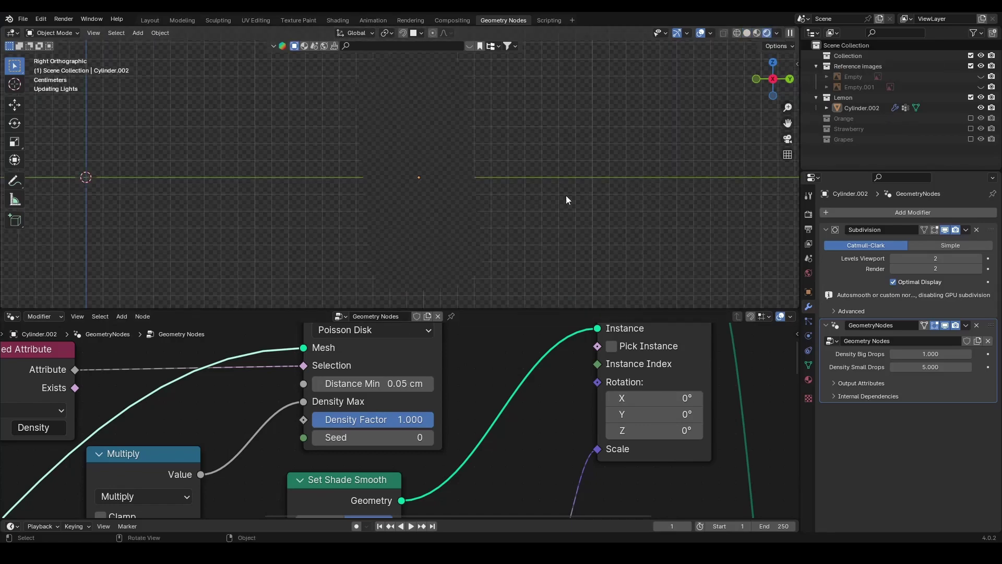
key(shift+alt+z)
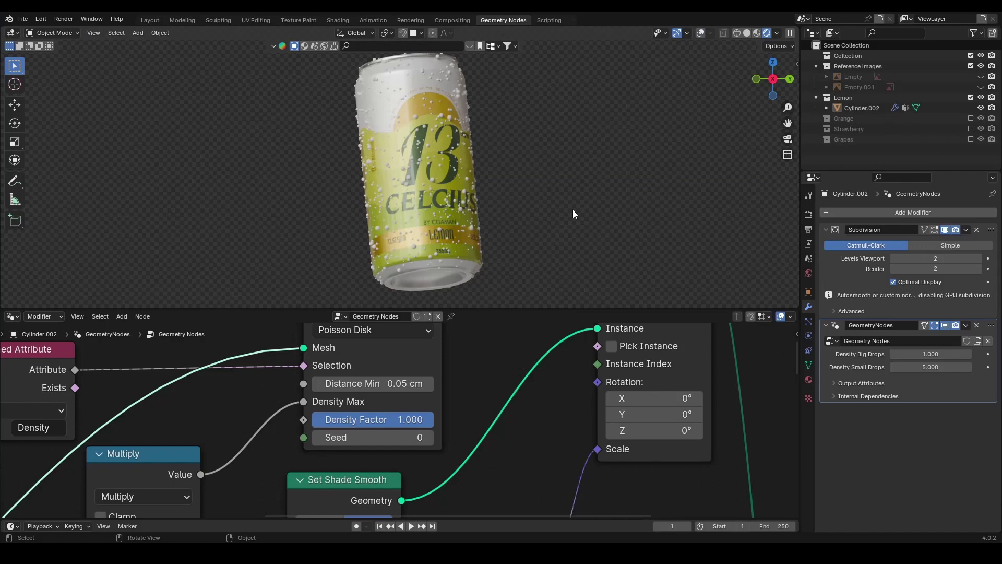
click(702, 33)
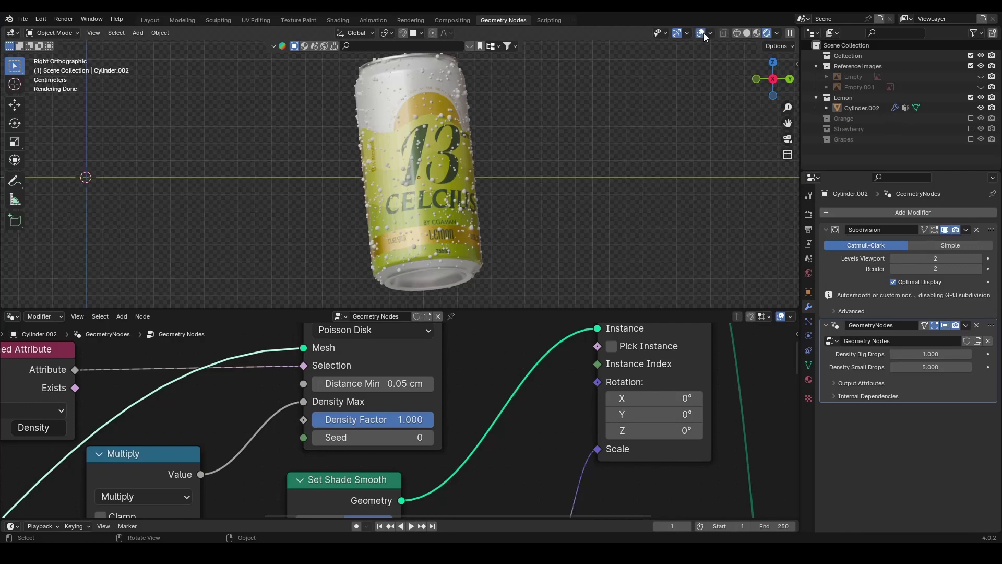
click(747, 33)
- Add a cube at the 3D cursor and scale it by 0.01
scroll(418, 201, down, 2)
scroll(292, 183, left, 3)
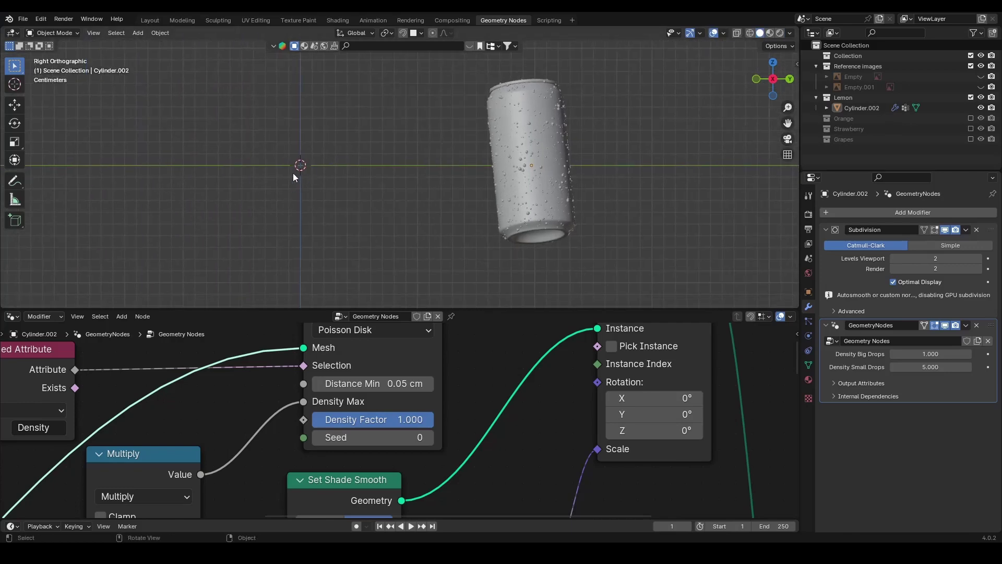
click(138, 33)
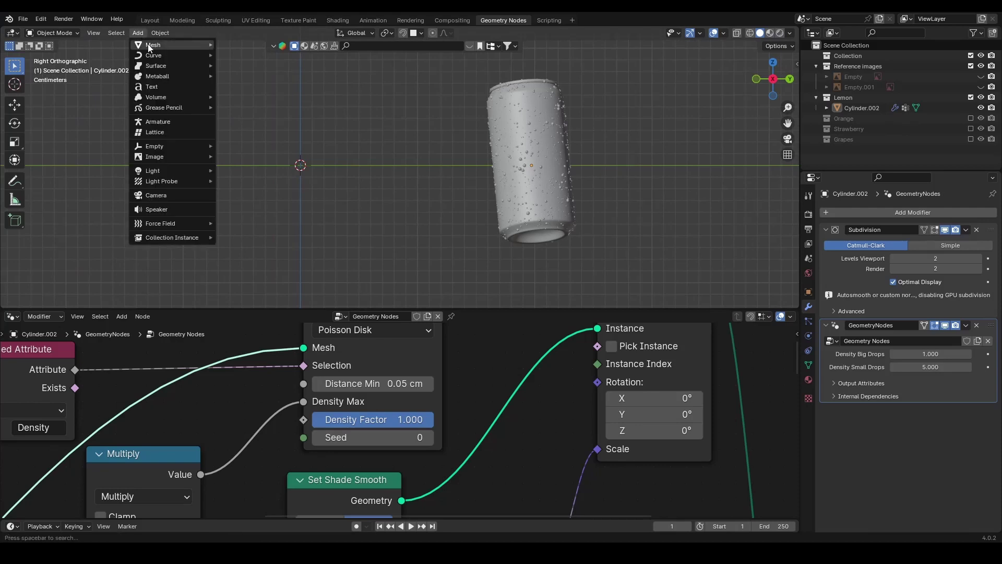
mouse_move(171, 44)
click(241, 56)
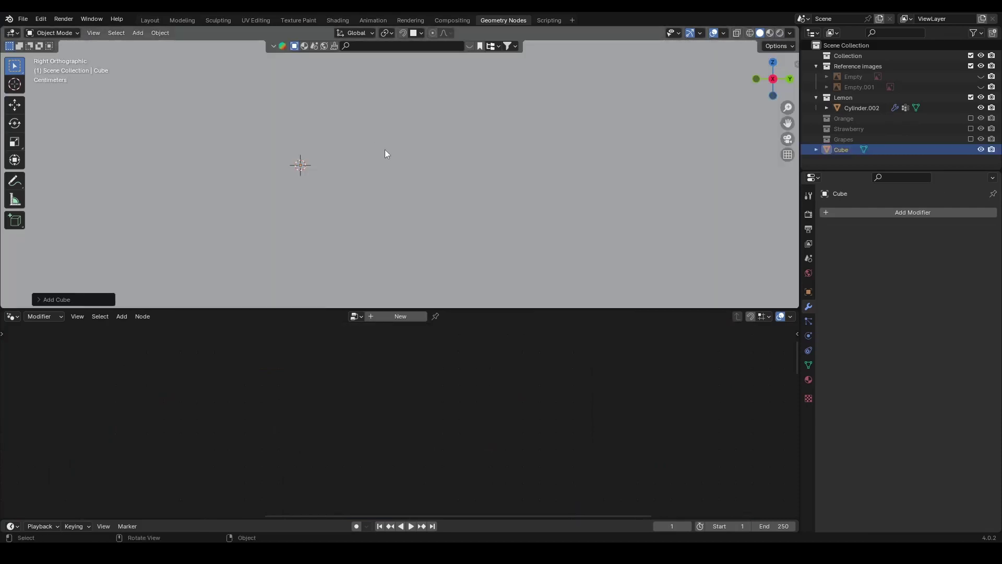
text(s)
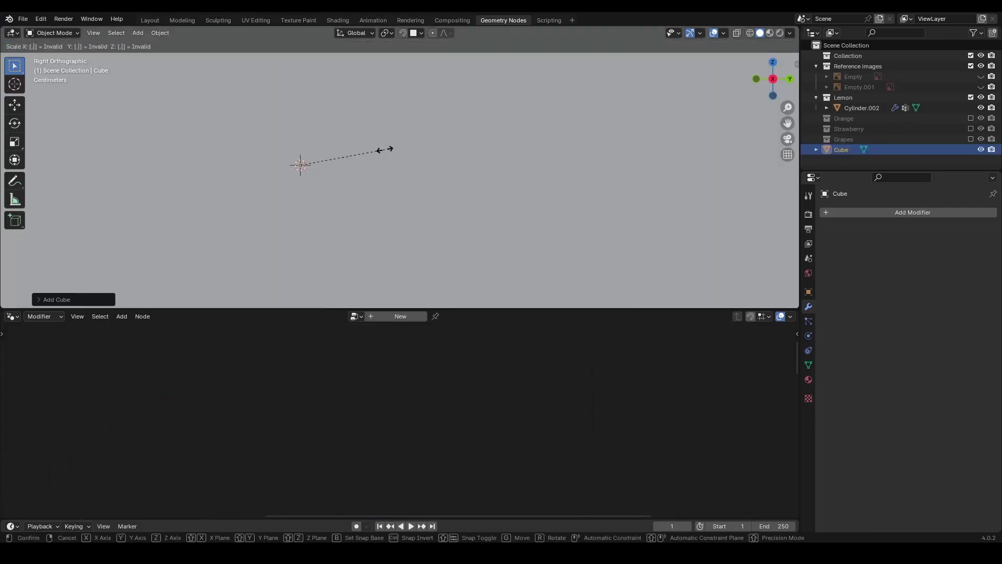
text(0.01)
key(Return)
scroll(352, 166, up, 4)
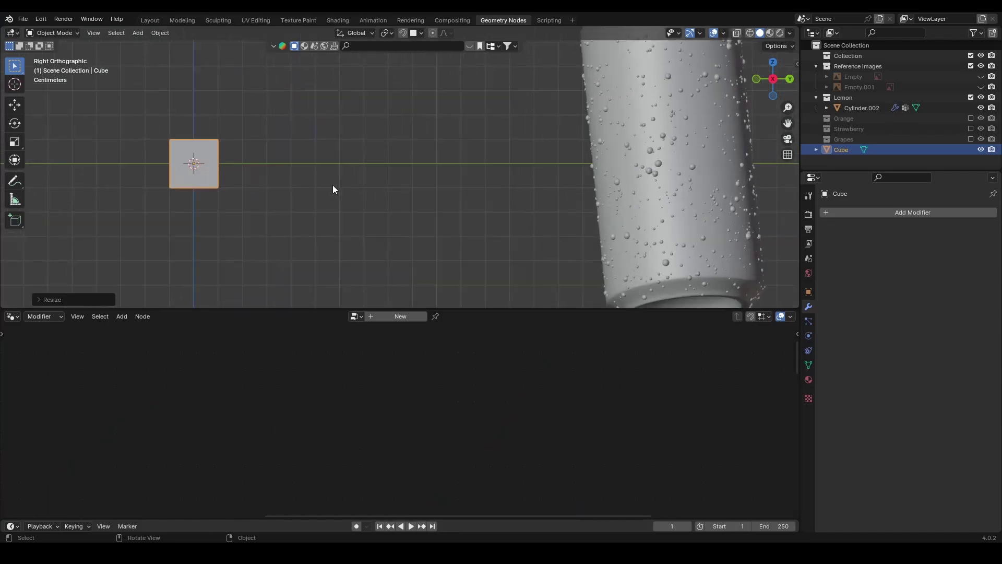
- Create a new material named Droplets on the cube and change the node editor to the Shader Editor
click(808, 380)
click(891, 256)
double_click(889, 257)
text(Droplets)
key(Return)
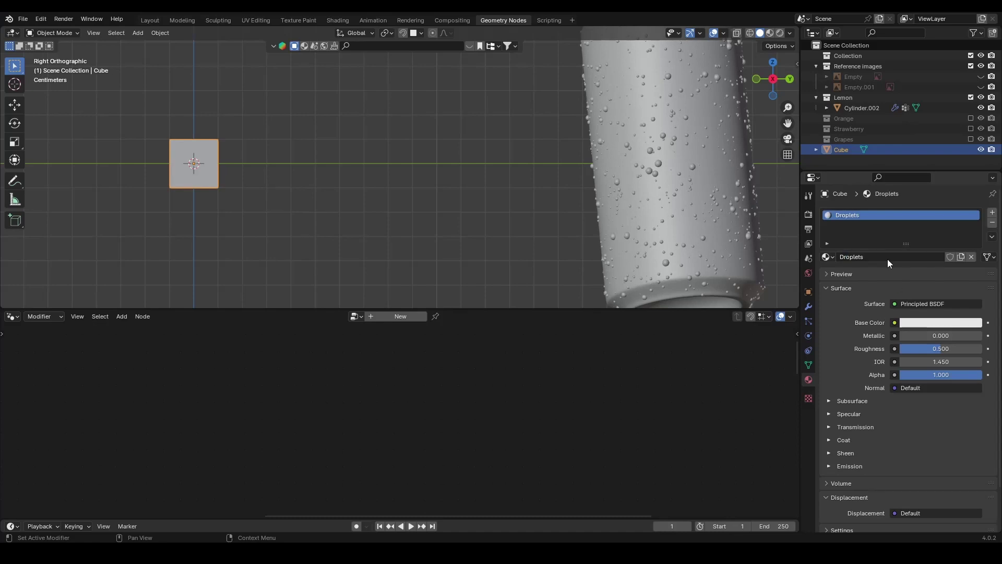
click(13, 316)
click(40, 413)
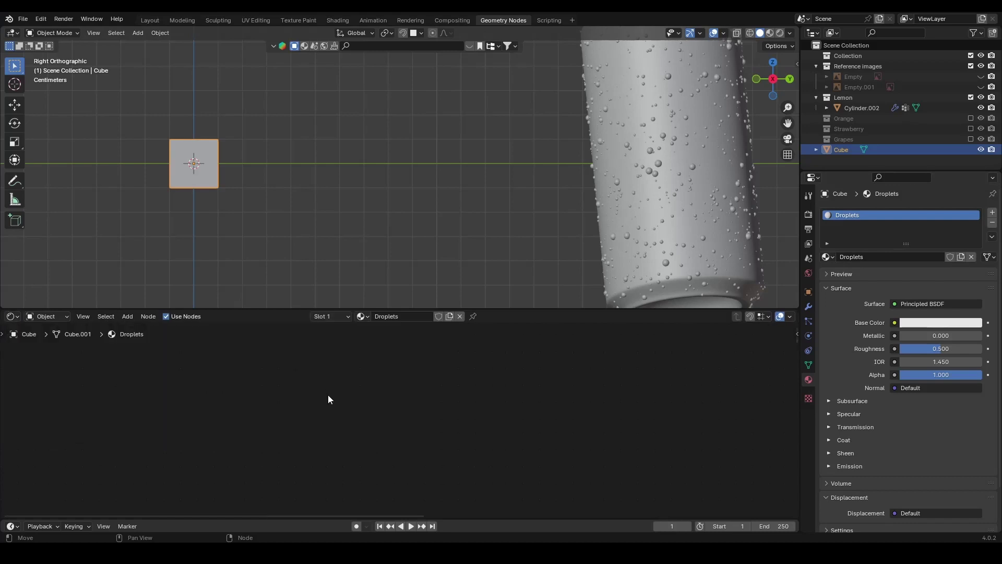
- Replace the Droplets material's Principled BSDF with a Glass BSDF and connect it to the Material Output's Surface
key(Home)
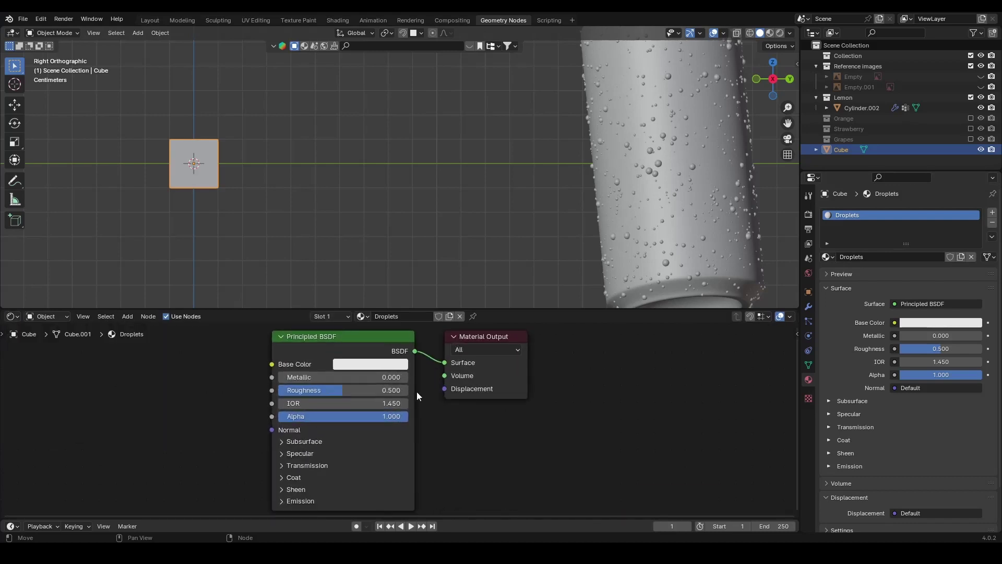
click(331, 375)
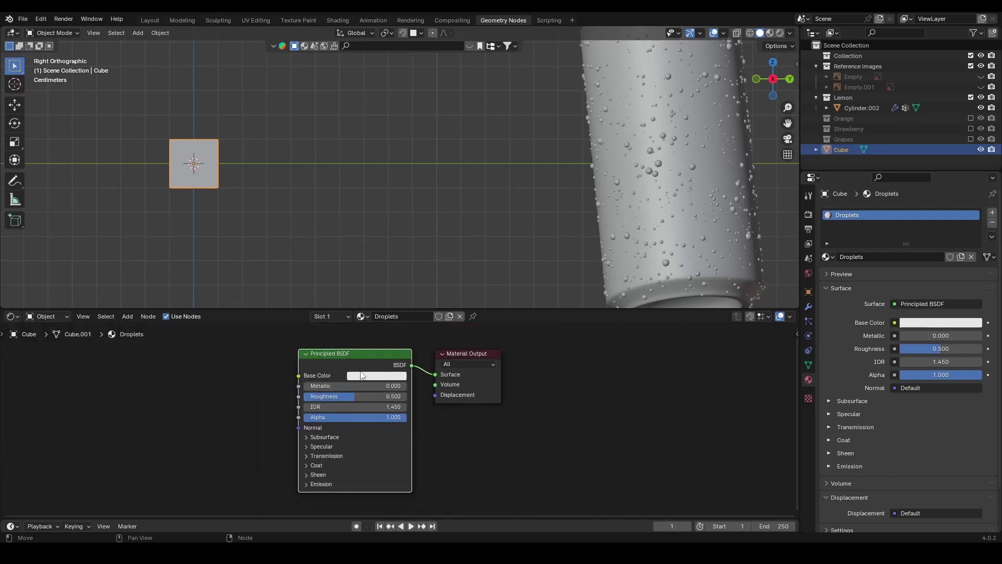
key(x)
key(shift+a)
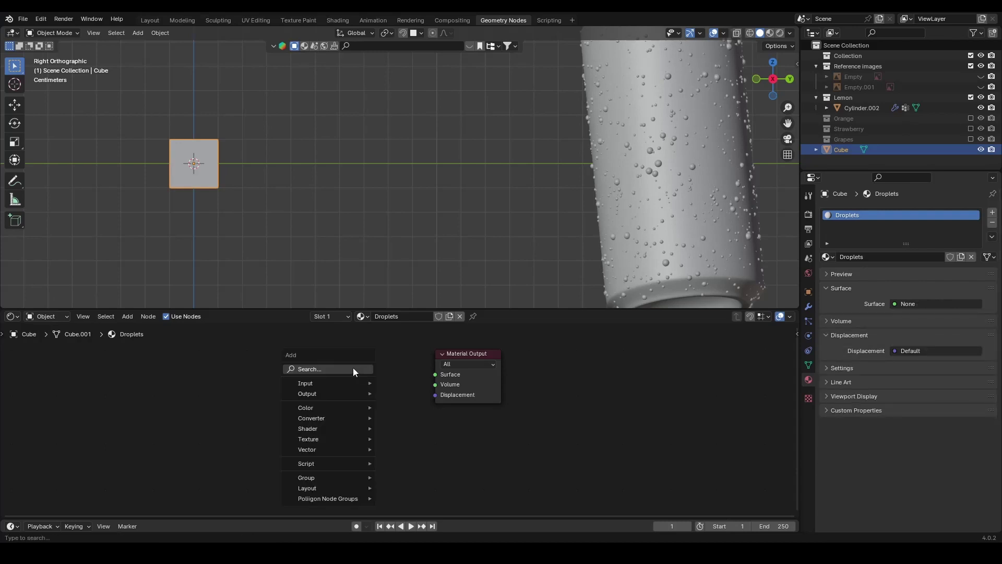
click(353, 368)
text(glass)
key(Return)
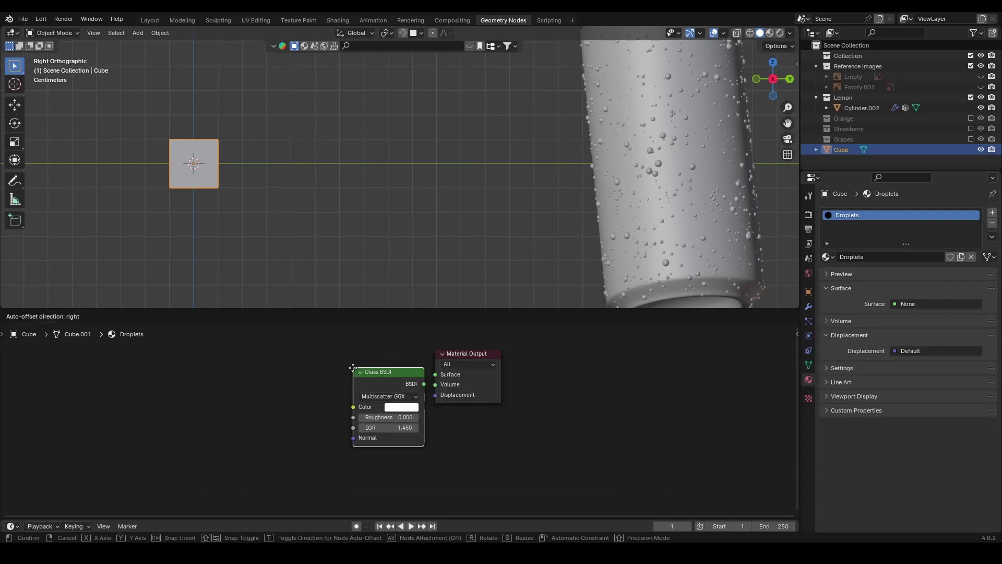
click(275, 349)
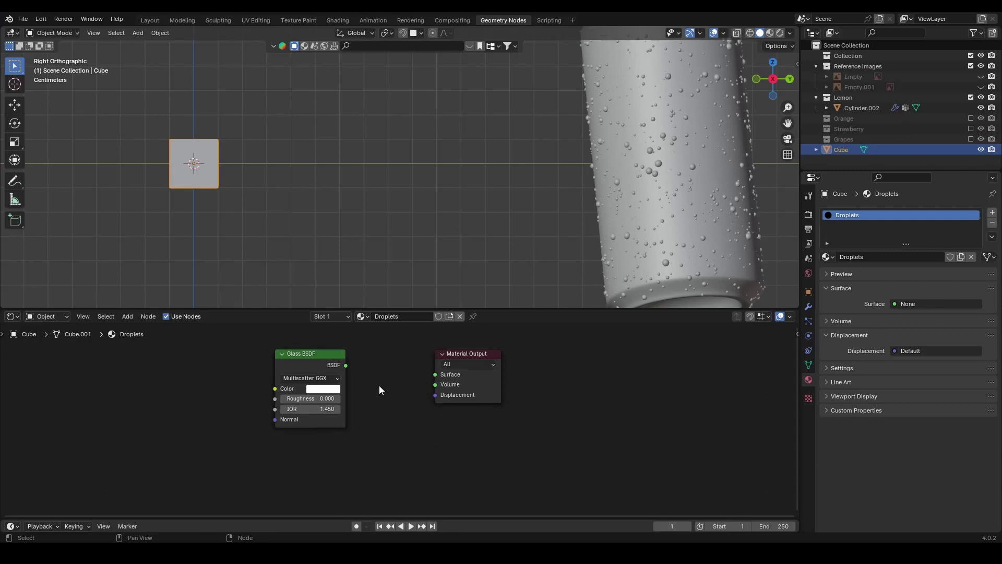
drag(348, 367, 436, 375)
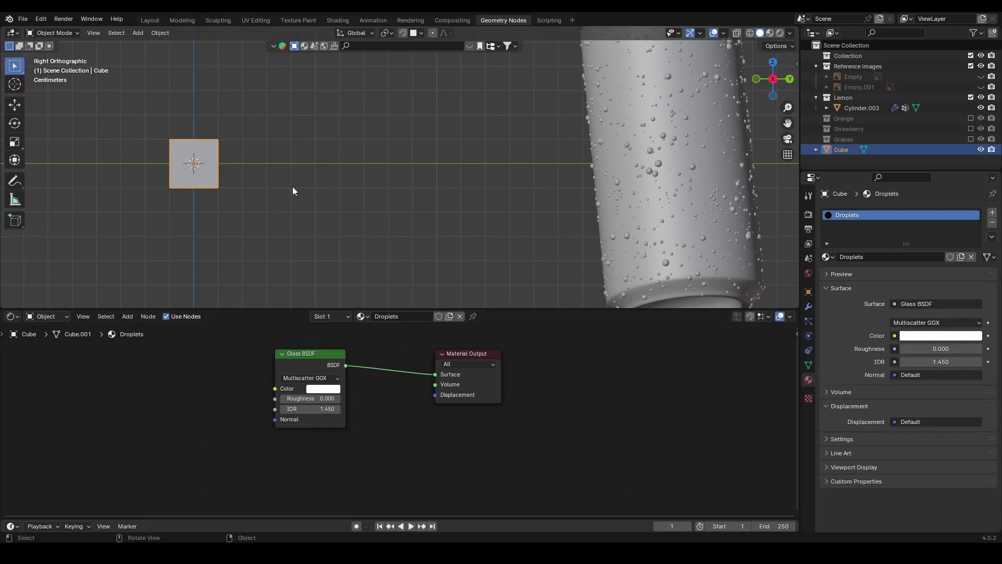
- Preview the glass cube in rendered shading from an angled perspective view
click(780, 33)
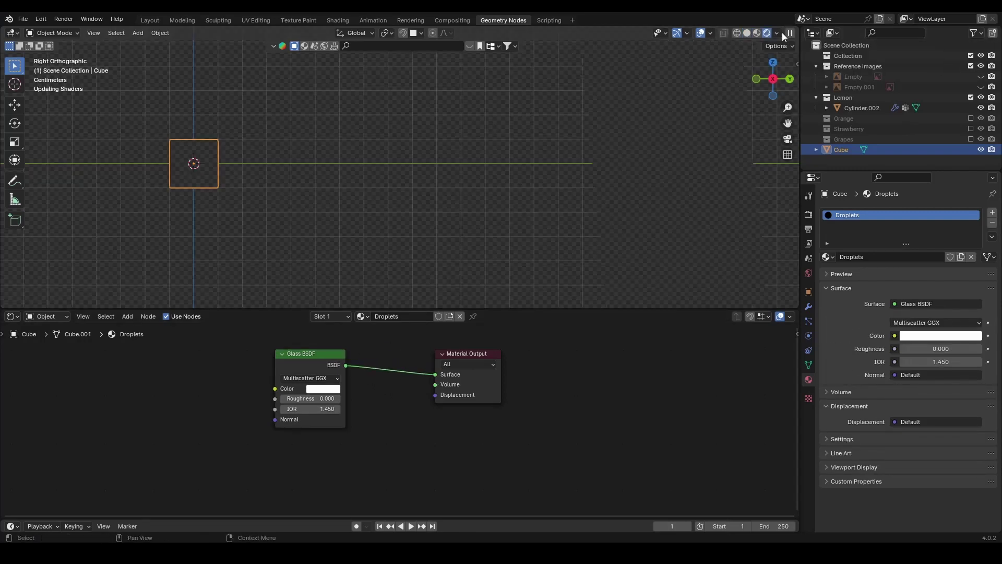
click(203, 199)
middle_drag(204, 204, 330, 228)
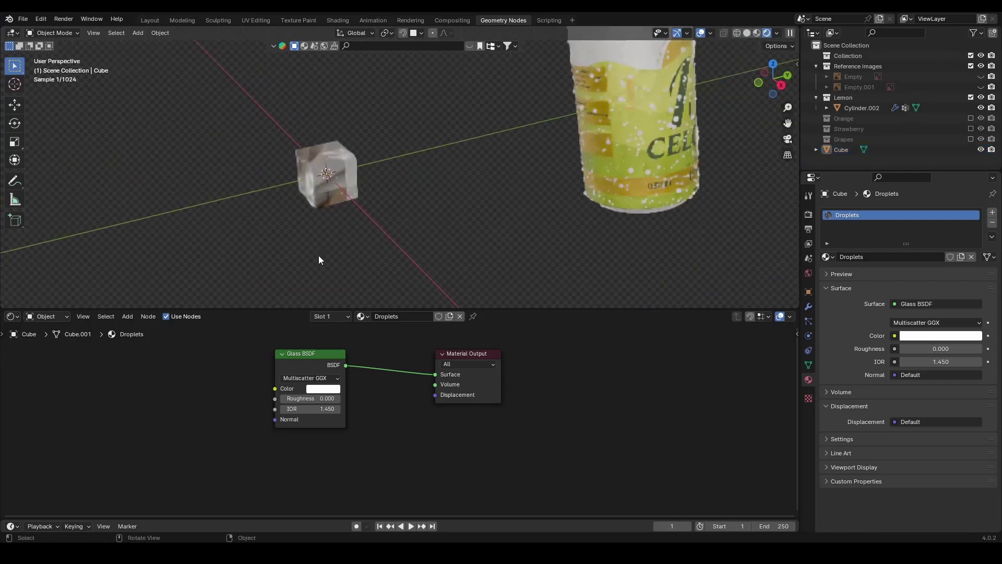
- Look up the index of refraction of water on the web and set the Glass BSDF's IOR to 1.33
click(317, 409)
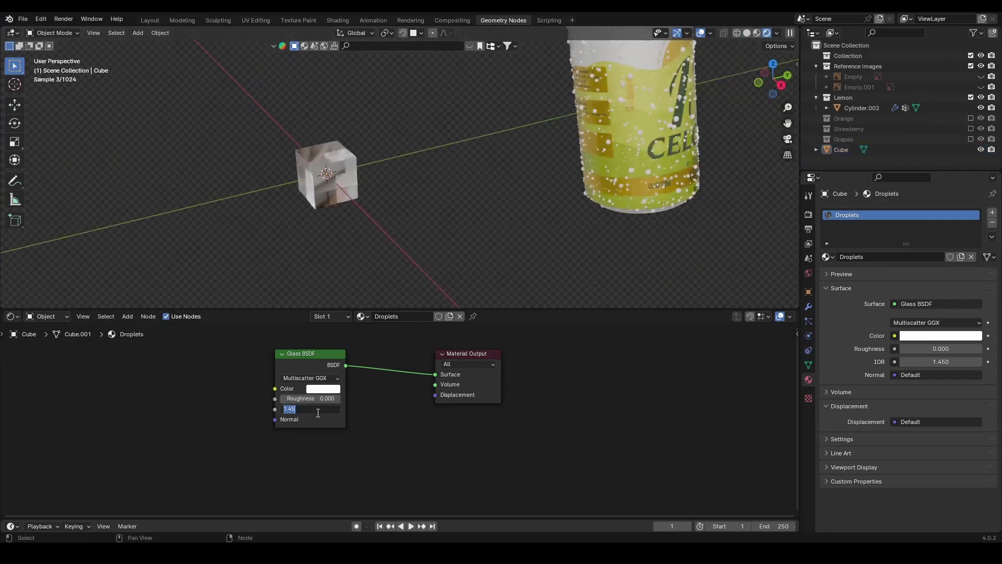
text(1.)
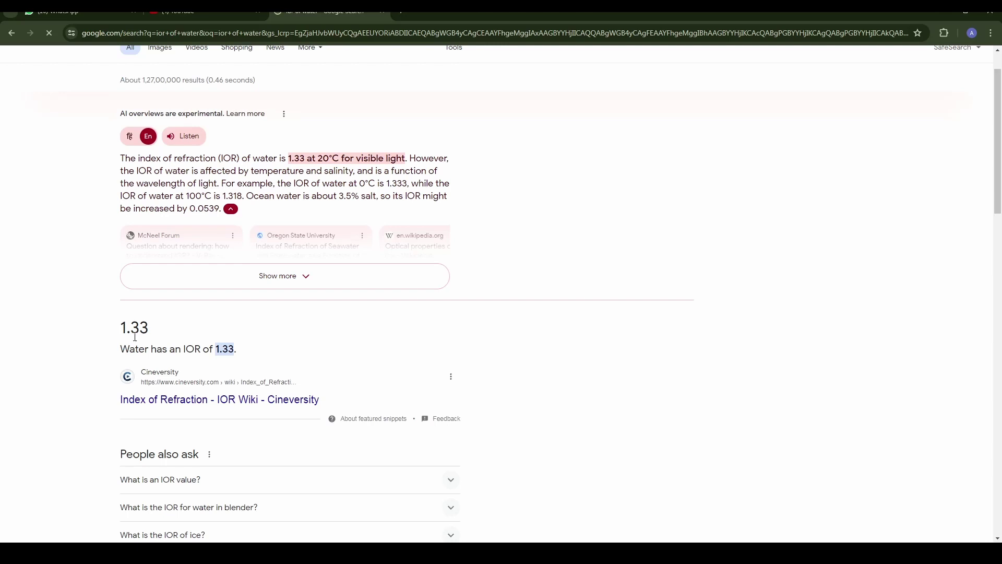
scroll(193, 373, down, 2)
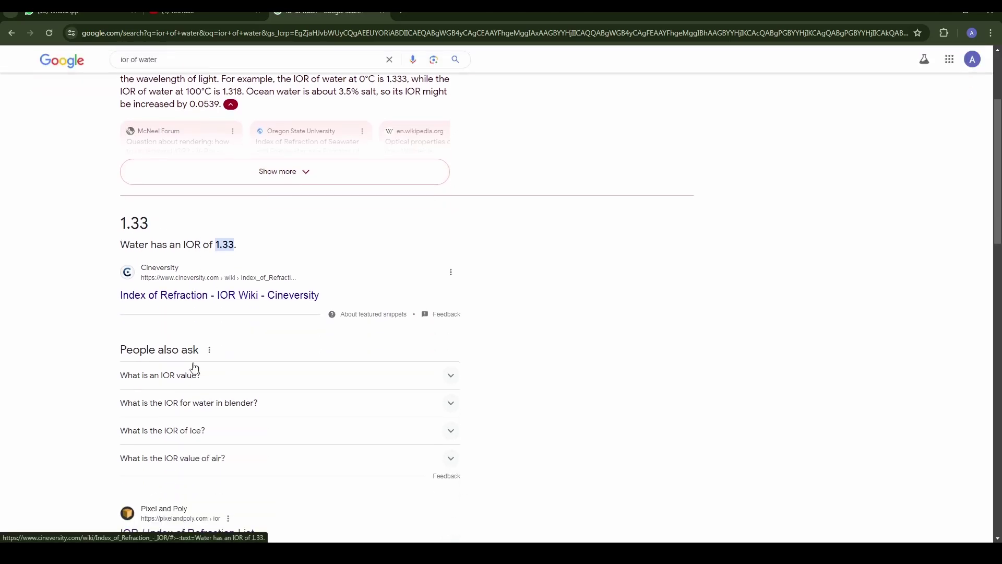
scroll(224, 324, down, 3)
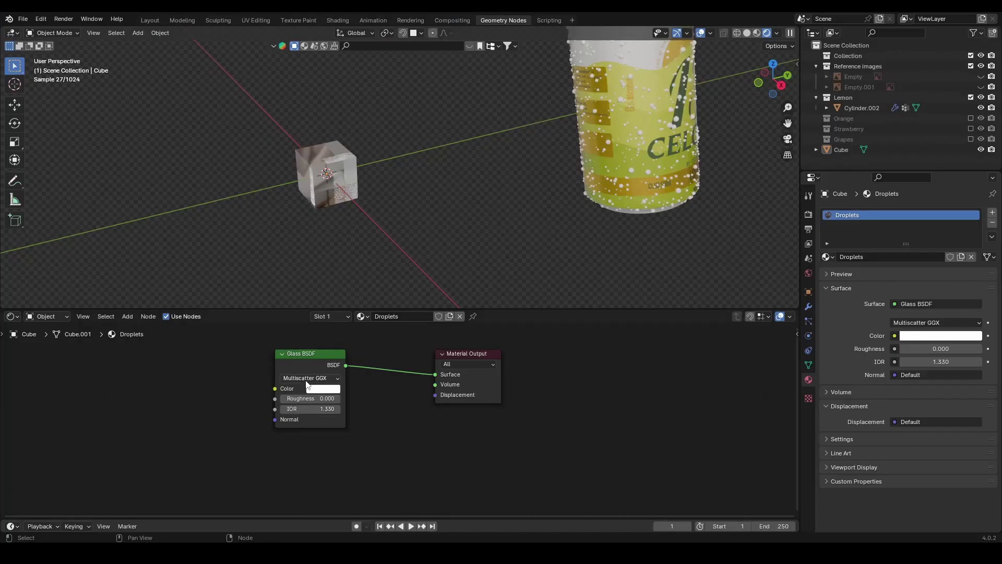
scroll(317, 435, up, 1)
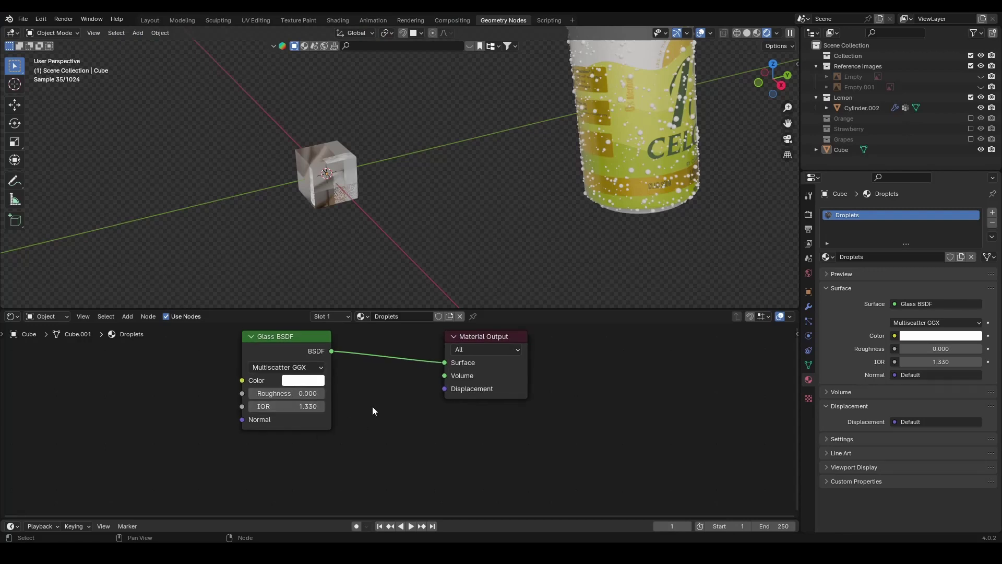
middle_drag(355, 256, 366, 252)
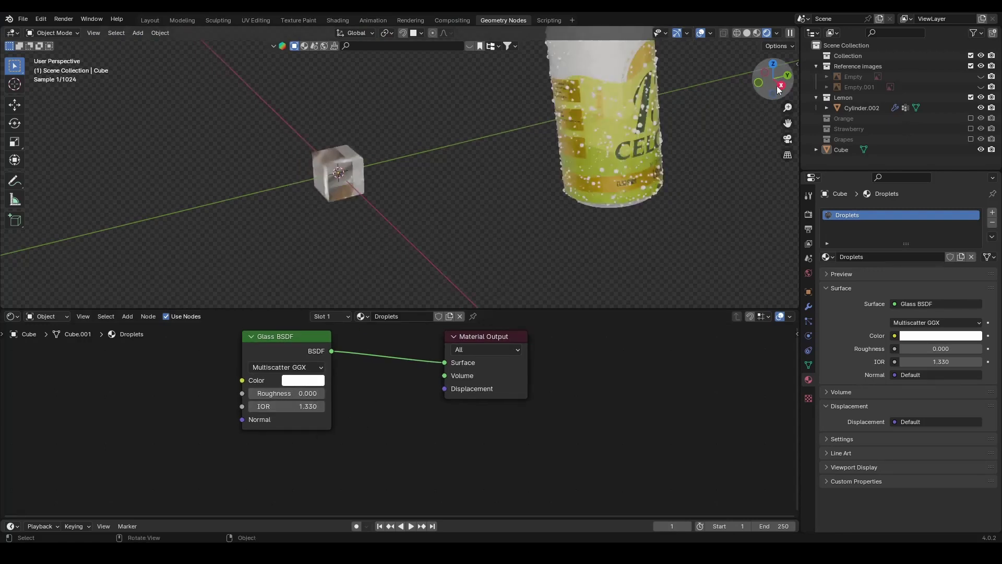
click(781, 85)
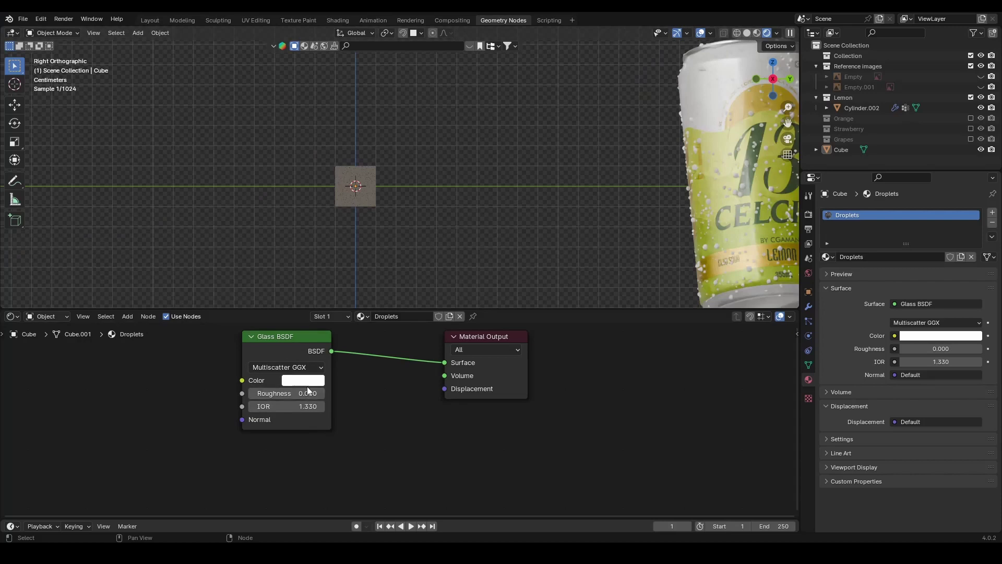
click(312, 382)
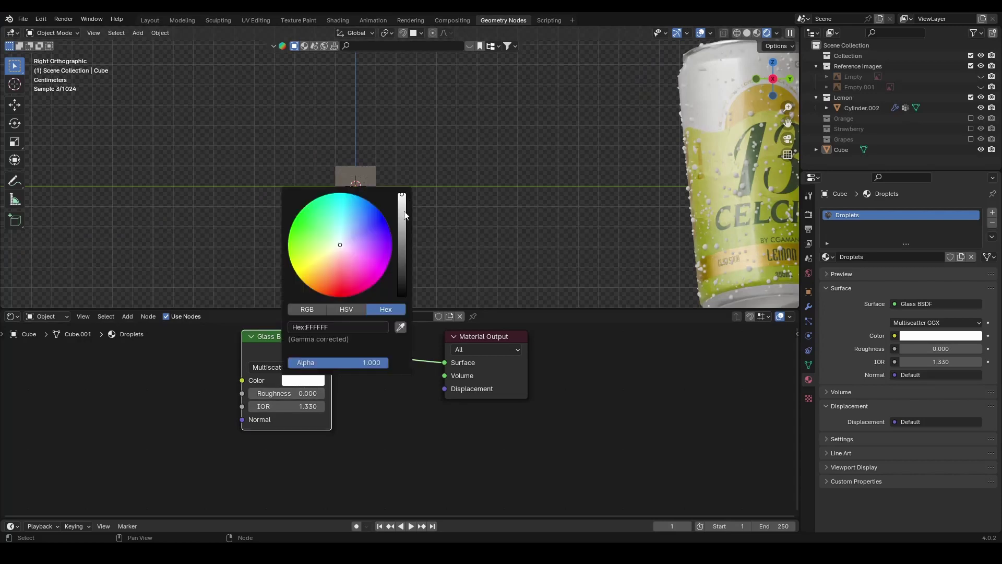
click(308, 410)
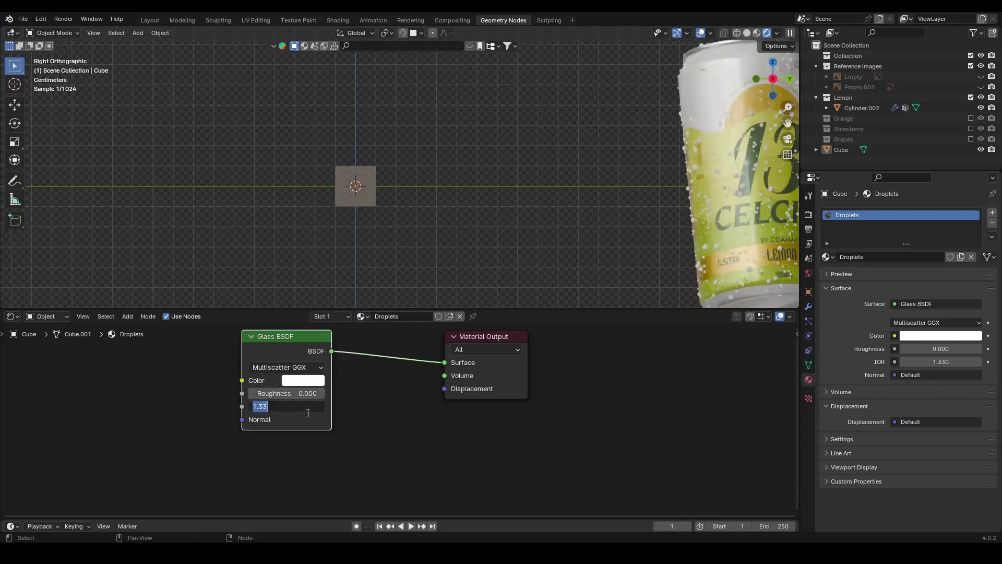
- Delete the helper cube and return the viewport to solid shading with the can in view
click(353, 199)
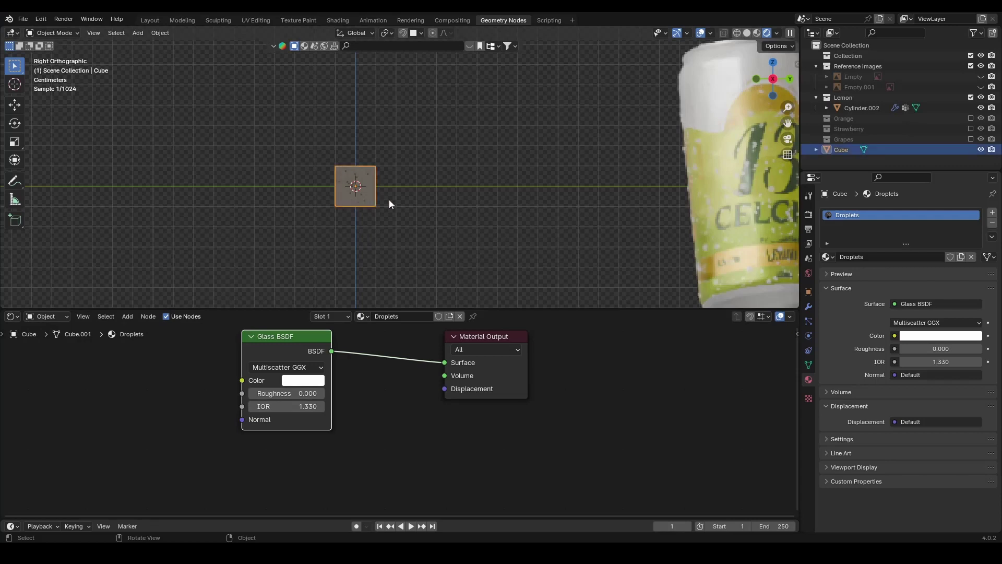
key(Delete)
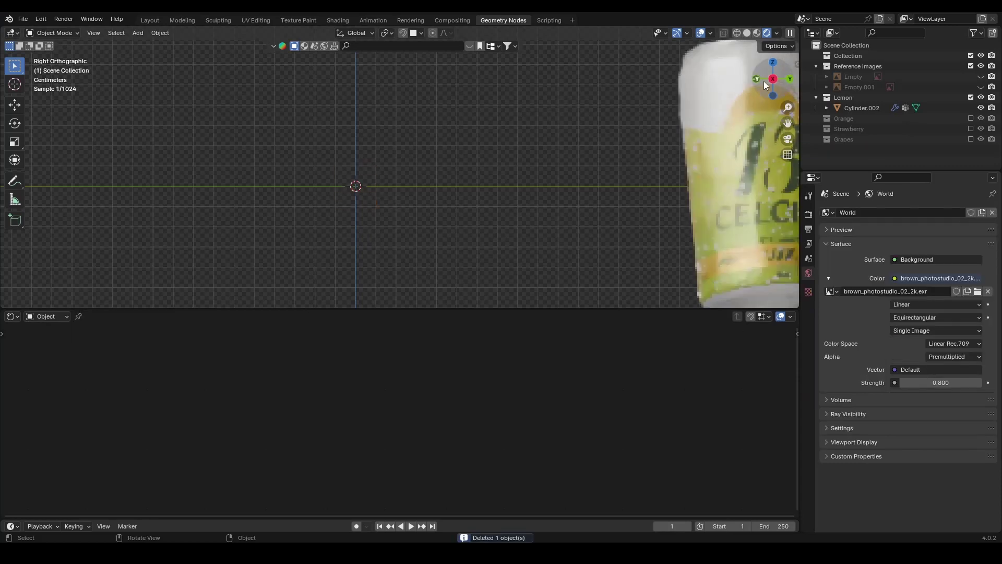
key(z)
drag(788, 125, 506, 128)
scroll(607, 144, down, 3)
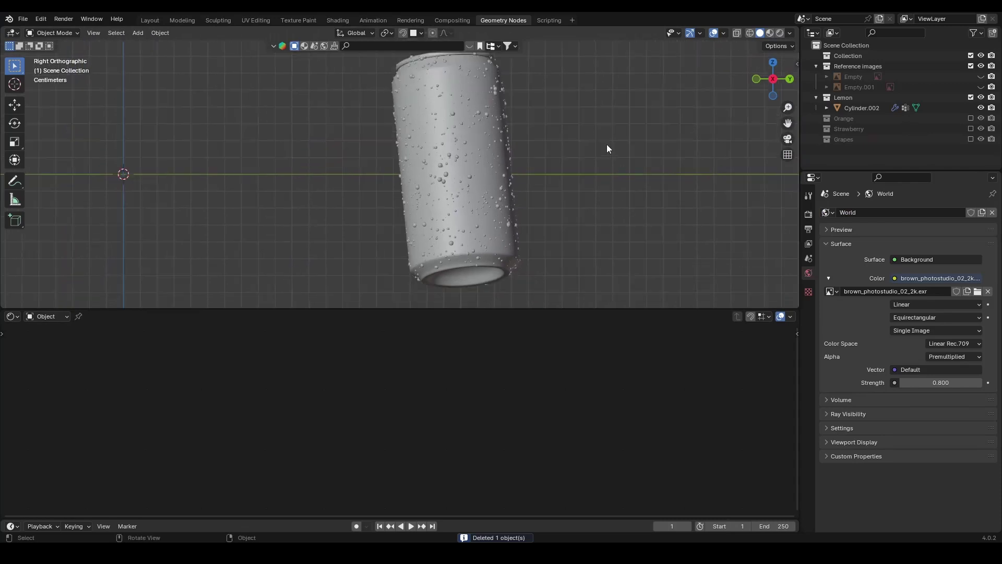
- Change the Shader Editor back to the Geometry Node Editor and select the can to show its droplet node tree
click(12, 317)
click(52, 402)
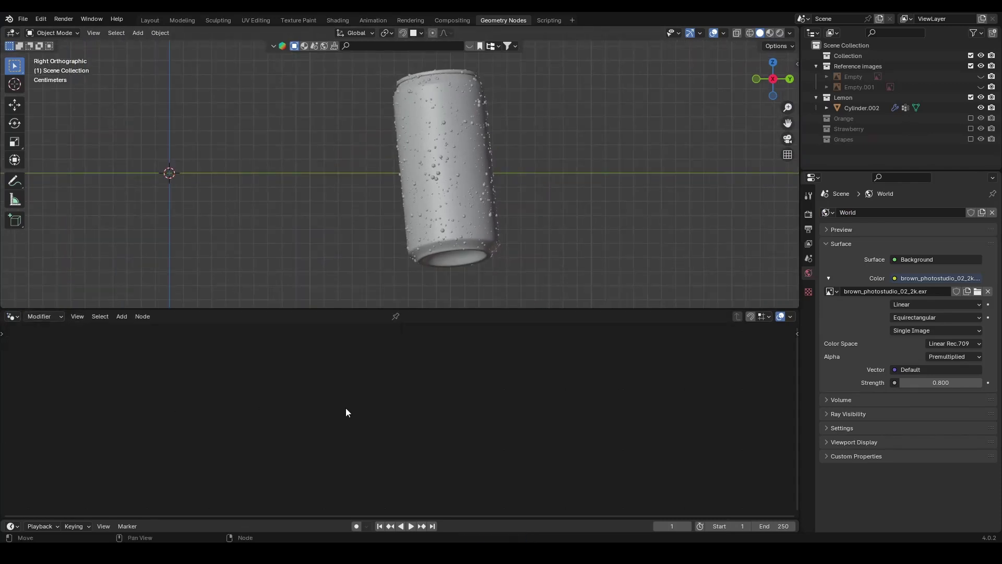
click(448, 195)
key(Home)
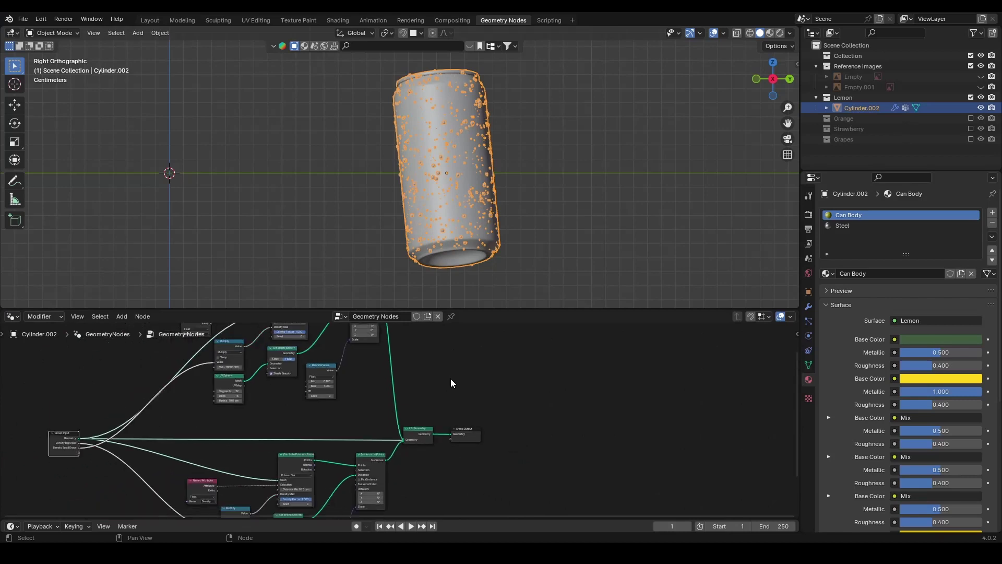
click(606, 220)
click(475, 223)
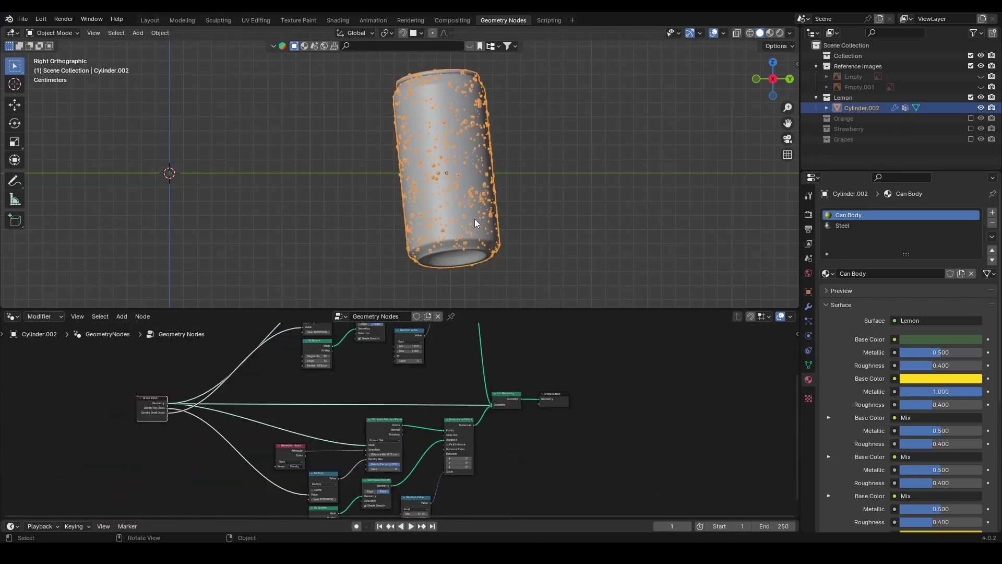
click(828, 274)
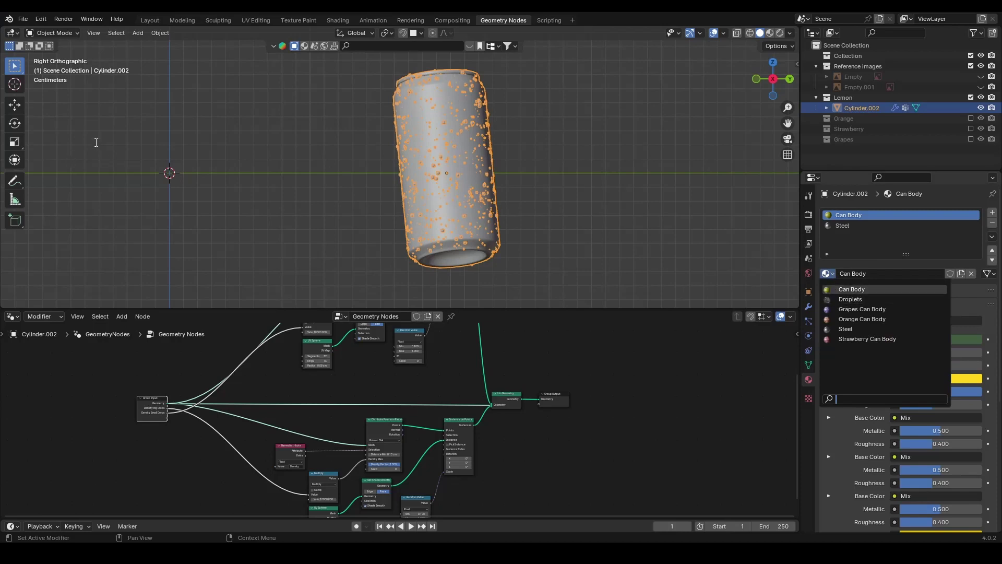
- Move the large droplets' UV Sphere and Set Shade Smooth nodes to make room for another node after them
scroll(454, 416, down, 3)
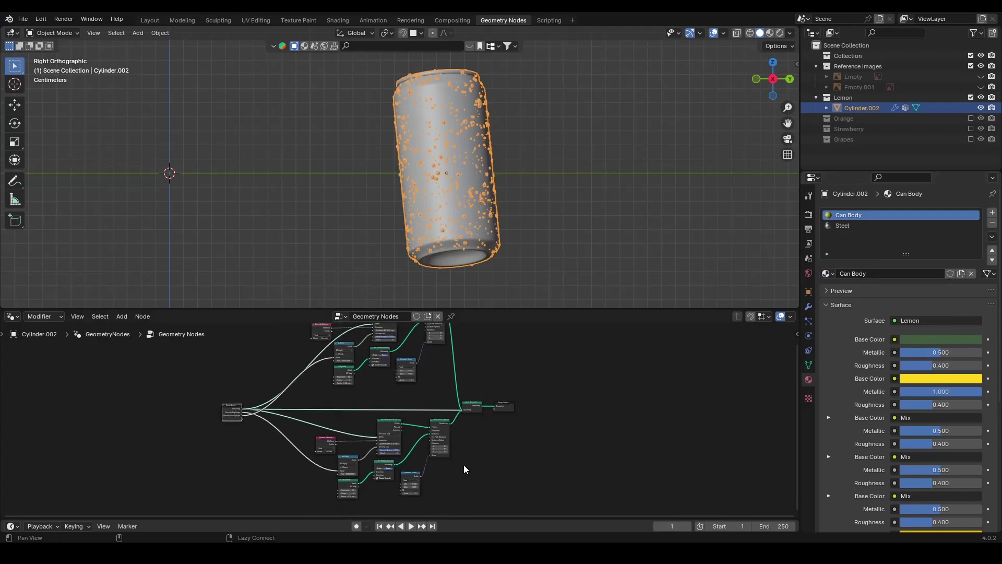
scroll(463, 409, up, 6)
middle_drag(485, 406, 527, 395)
drag(458, 380, 300, 448)
drag(417, 423, 355, 443)
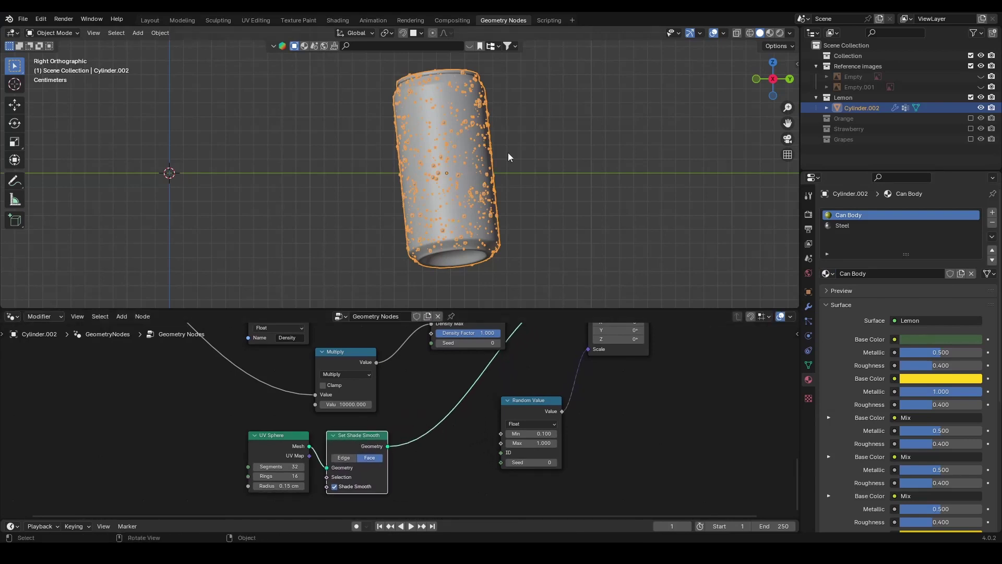
- Add a Set Material node and insert it on the link after the large droplets' Set Shade Smooth node
key(shift+a)
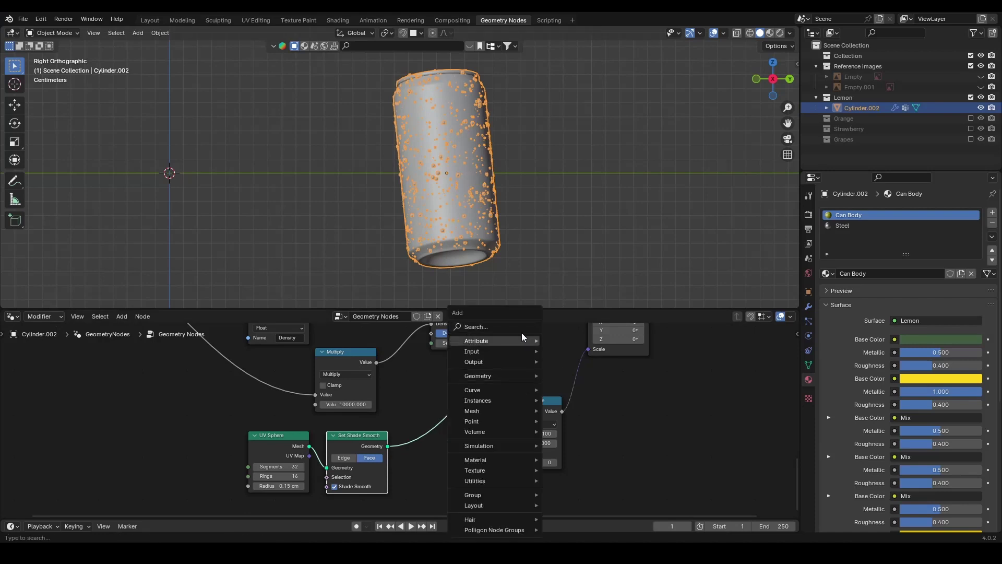
click(521, 329)
text(set mat)
key(Return)
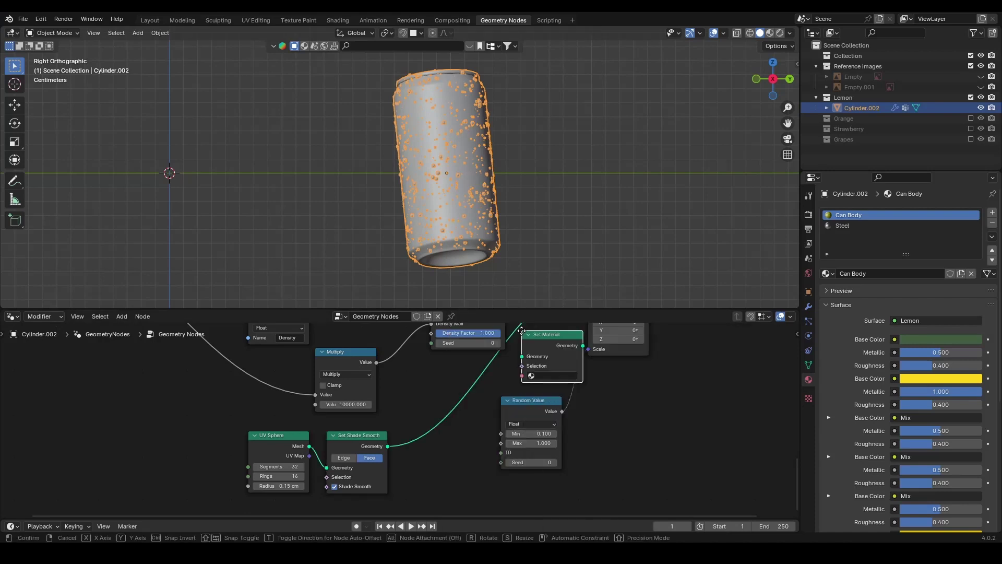
click(407, 423)
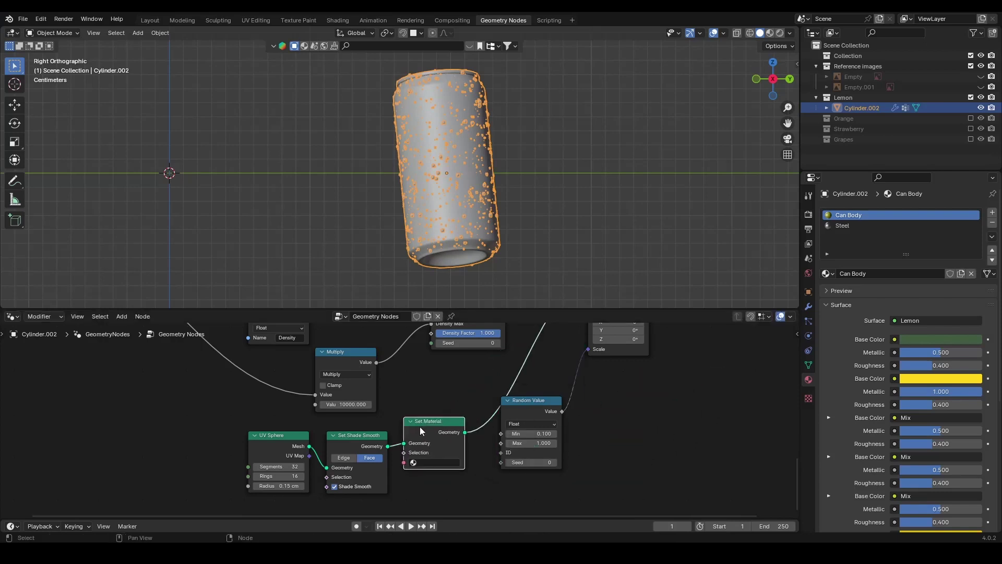
ctrl+middle_drag(462, 439, 426, 406)
drag(426, 406, 414, 407)
click(415, 407)
- Turn on rendered shading and assign the Droplets material in the large droplets' Set Material node
click(780, 33)
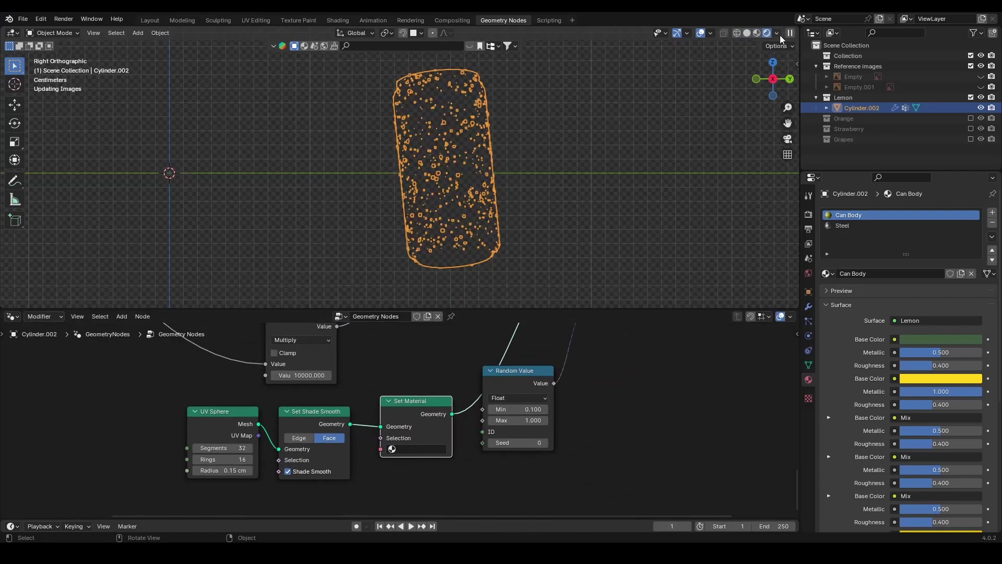
click(519, 217)
scroll(501, 215, up, 5)
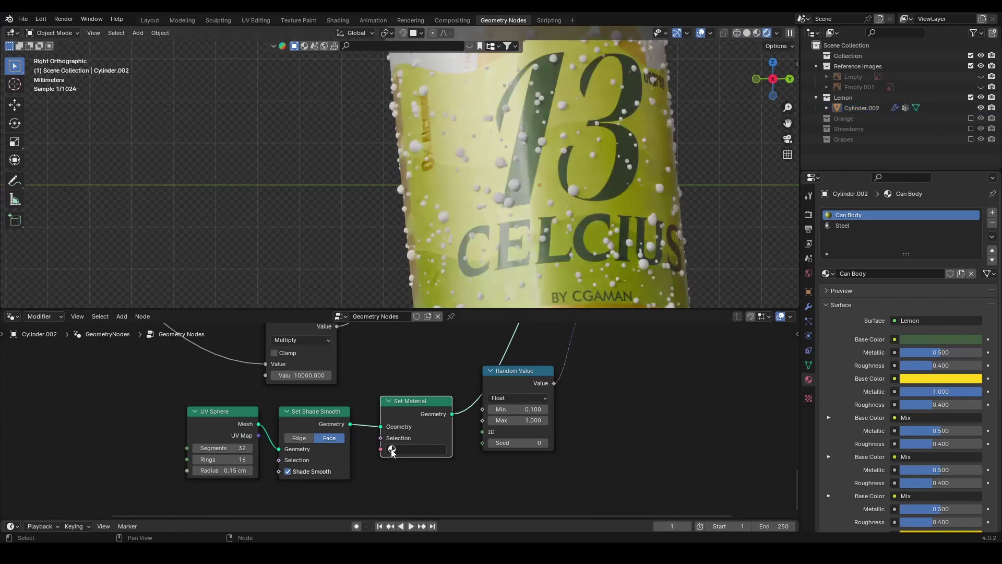
click(413, 450)
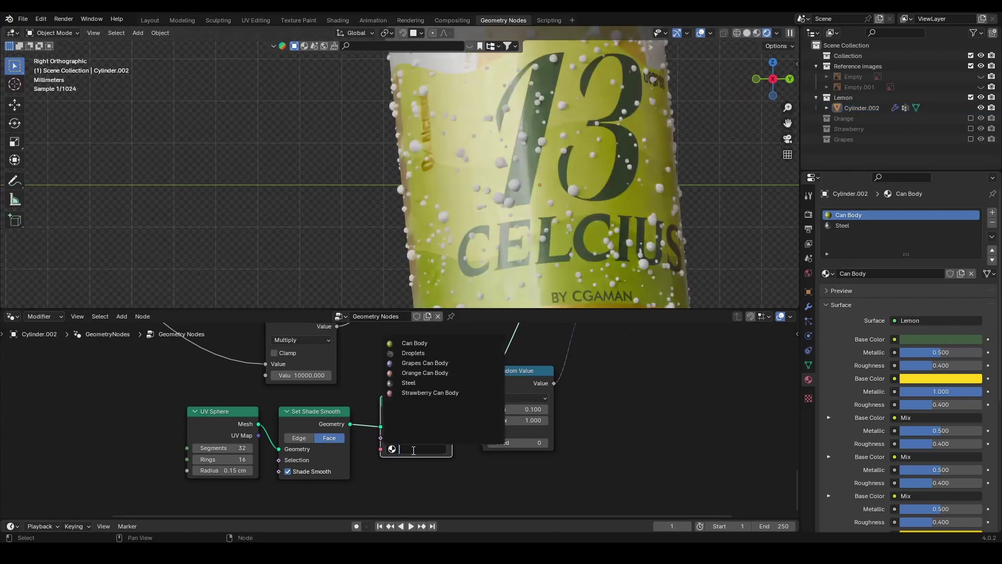
click(429, 354)
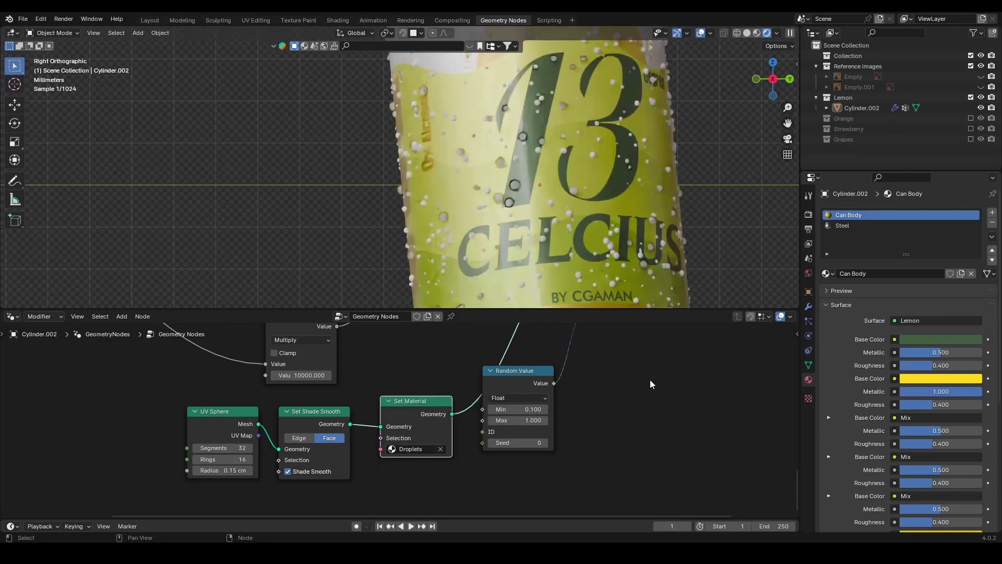
- Examine the large droplets' water material up close on the can and look over their node branch
middle_drag(506, 406, 501, 349)
scroll(498, 417, up, 4)
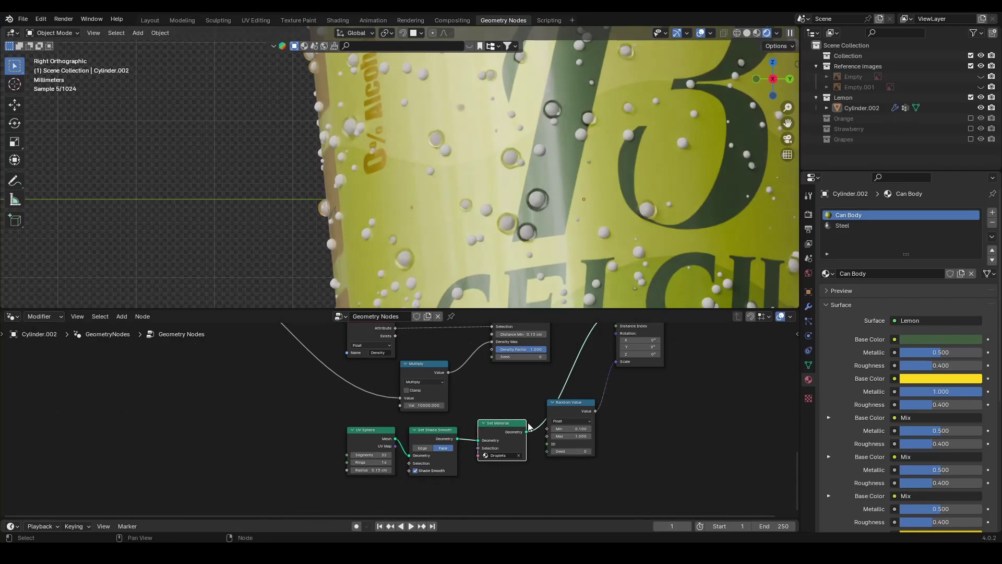
scroll(469, 398, down, 1)
middle_drag(466, 386, 462, 472)
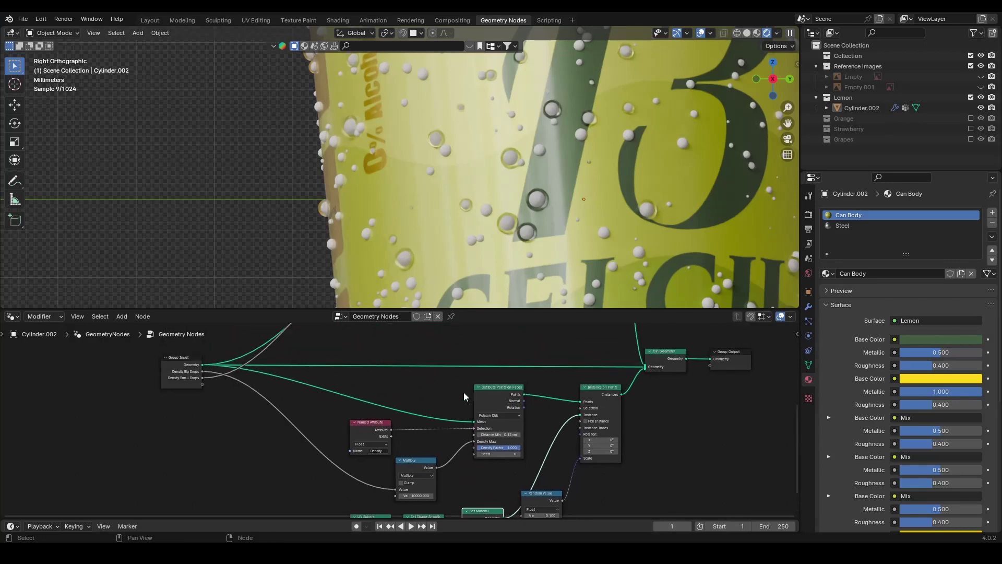
- Set the seed of the small droplets' Distribute Points on Faces node to 1
scroll(455, 422, down, 1)
scroll(476, 424, down, 1)
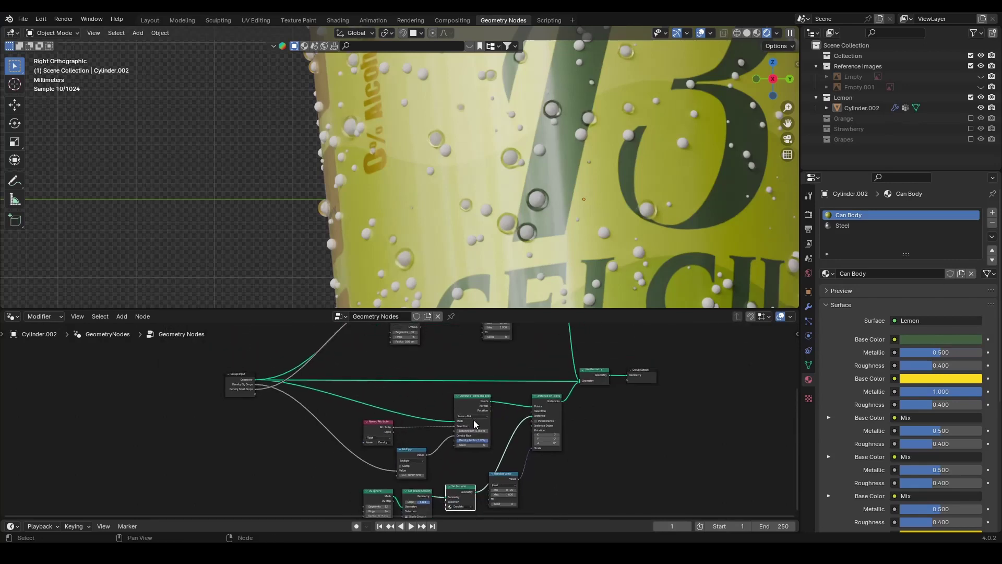
middle_drag(520, 413, 528, 515)
scroll(514, 391, up, 3)
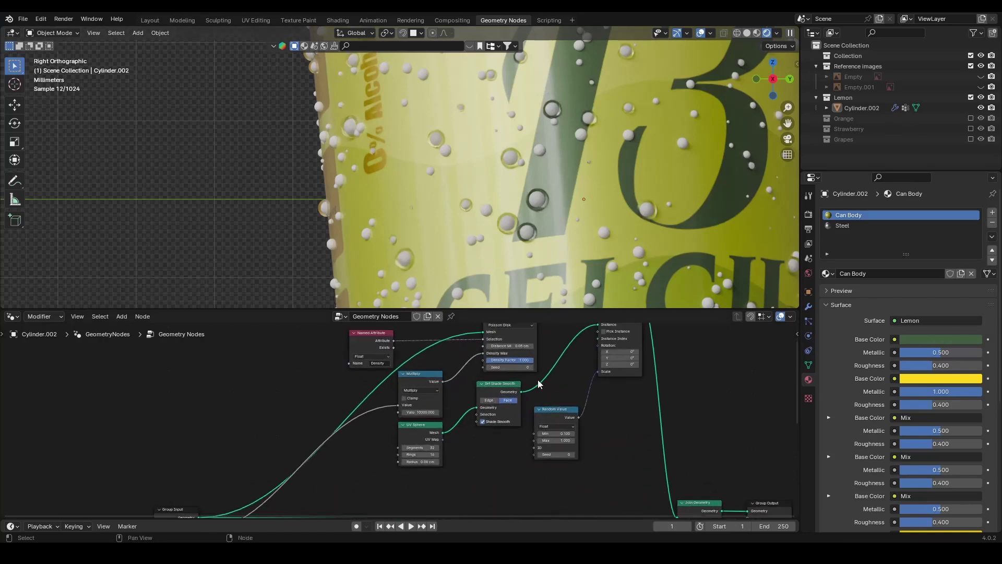
scroll(496, 382, up, 3)
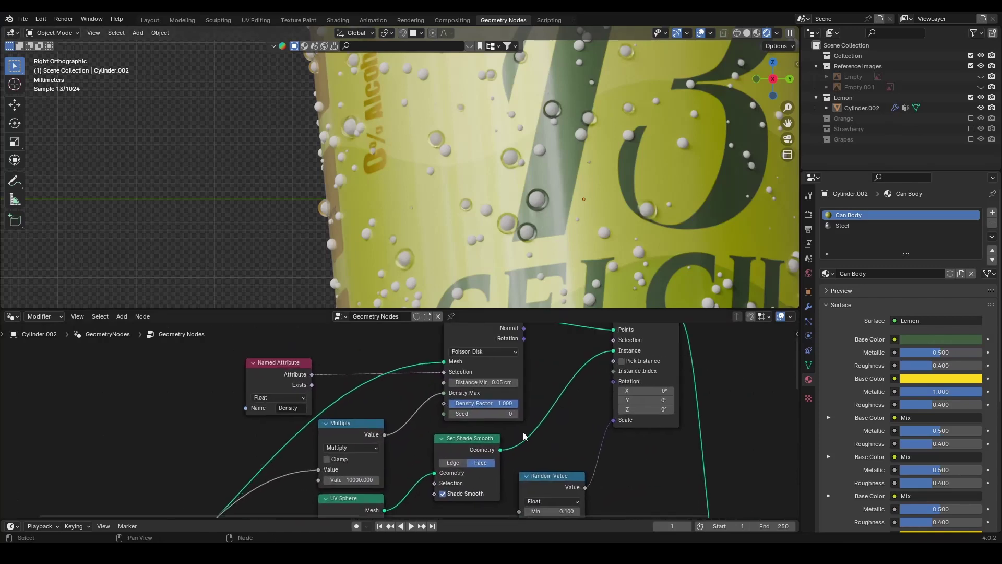
click(547, 412)
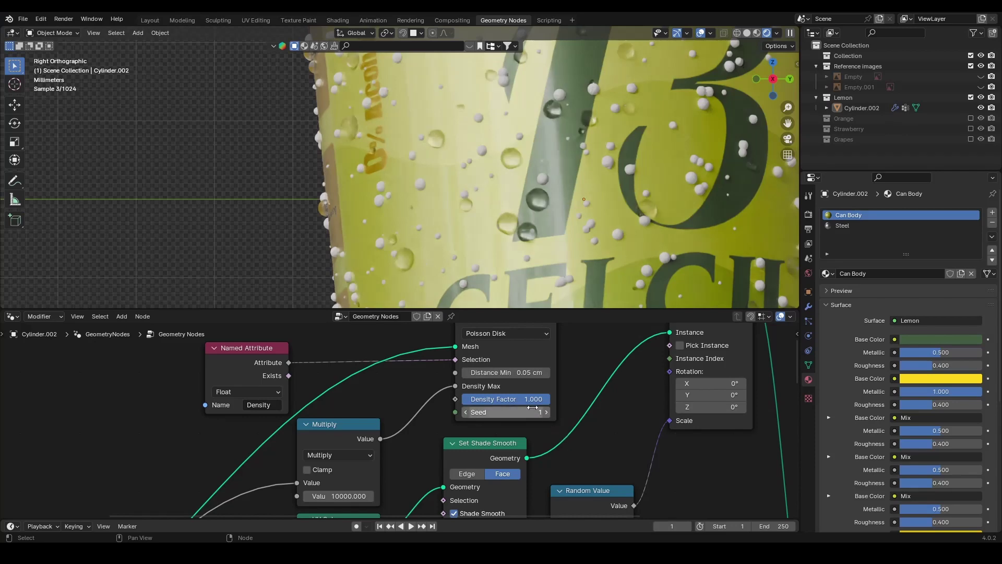
- Change the seed of the small droplets' Random Value node and save the file
scroll(555, 438, down, 2)
scroll(549, 448, up, 2)
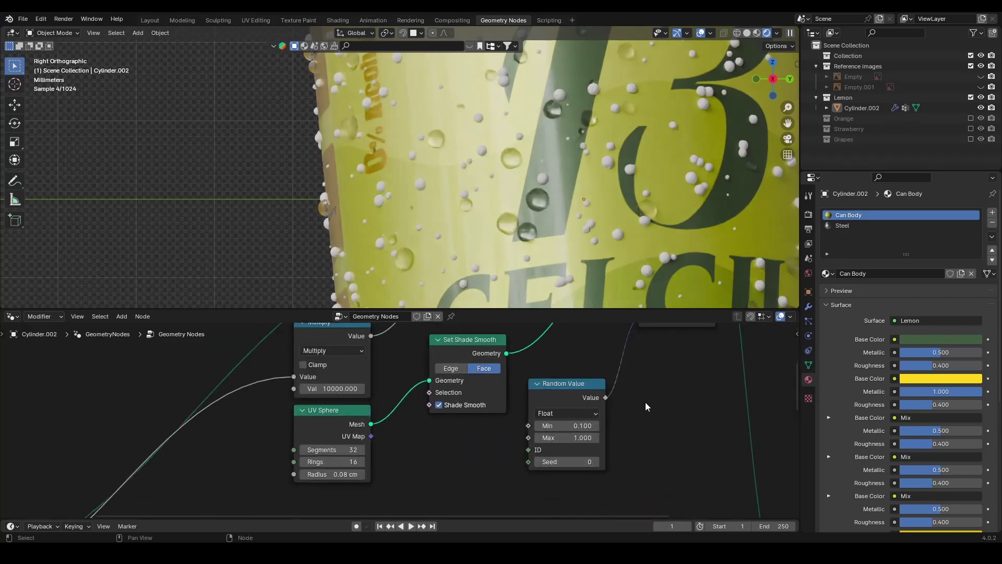
scroll(576, 429, down, 2)
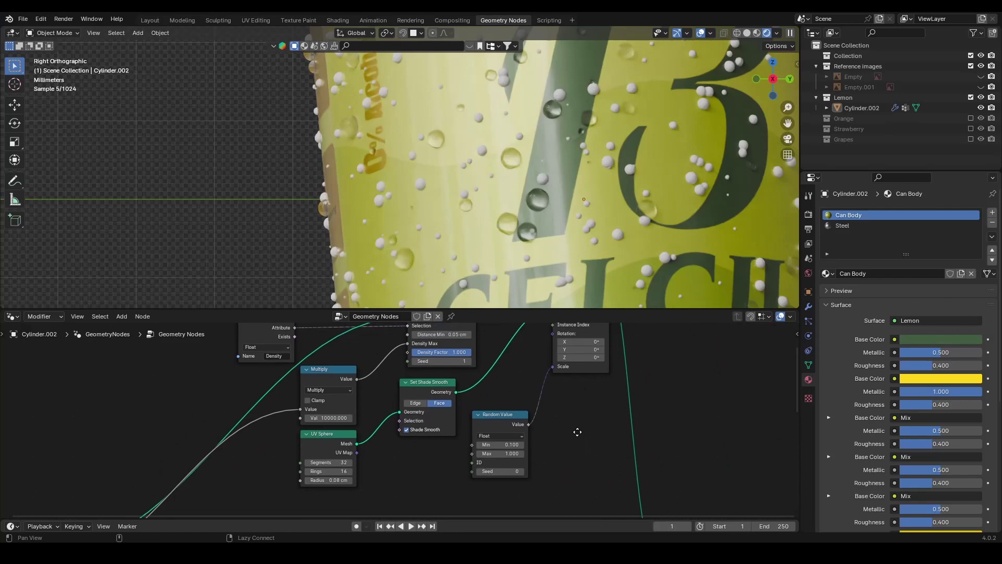
click(521, 471)
scroll(577, 428, down, 2)
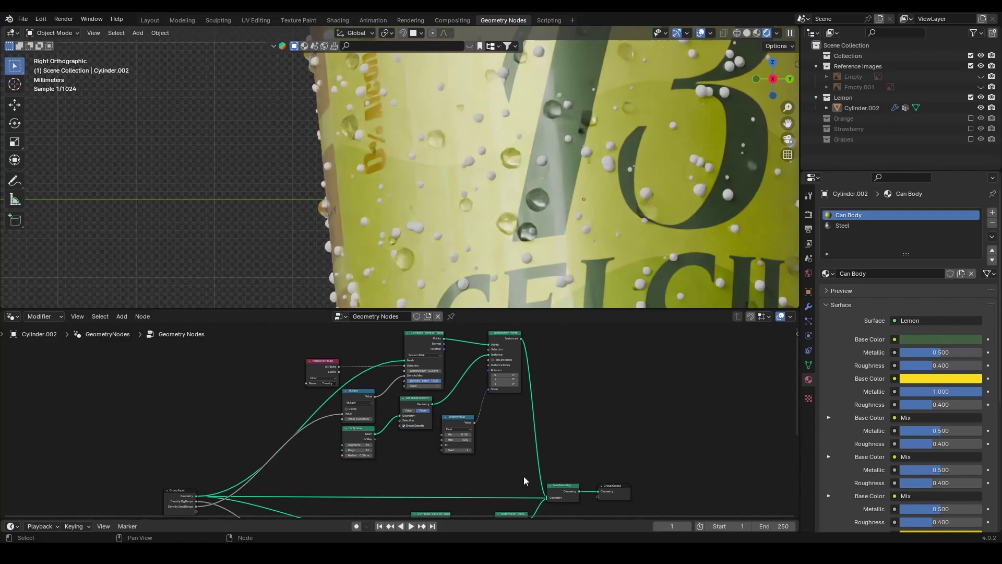
scroll(520, 412, down, 1)
middle_drag(522, 414, 500, 410)
scroll(499, 410, up, 4)
middle_drag(519, 338, 525, 411)
scroll(528, 402, down, 3)
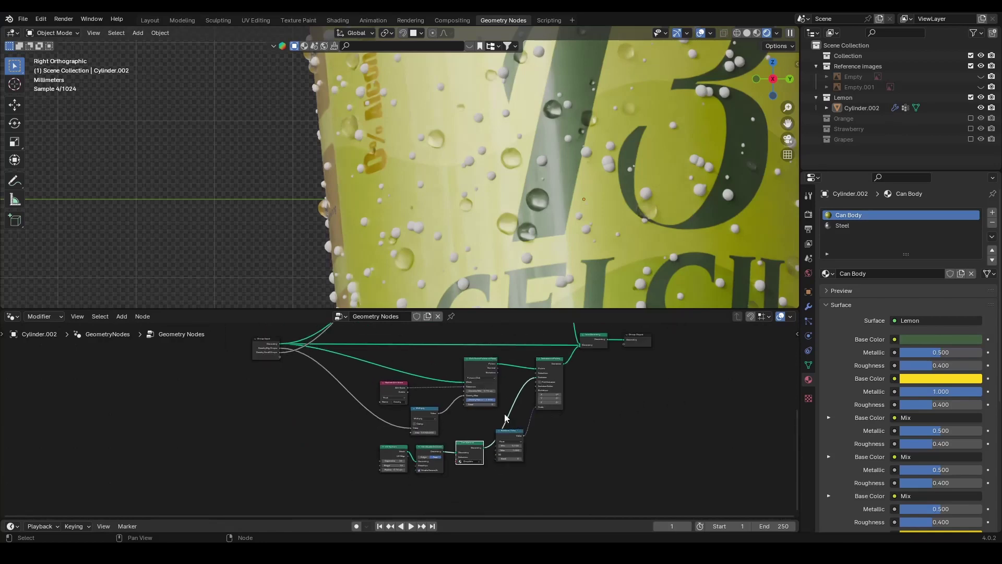
key(ctrl+s)
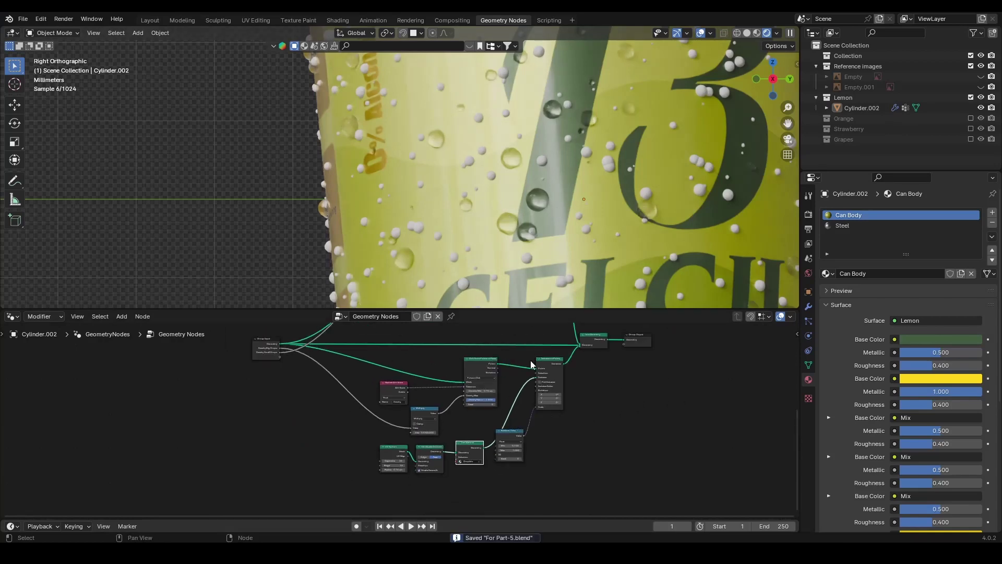
- Duplicate the Set Material node with the Droplets material, insert it after the small droplets' Set Shade Smooth node, and save the file
scroll(466, 429, up, 2)
scroll(466, 429, up, 4)
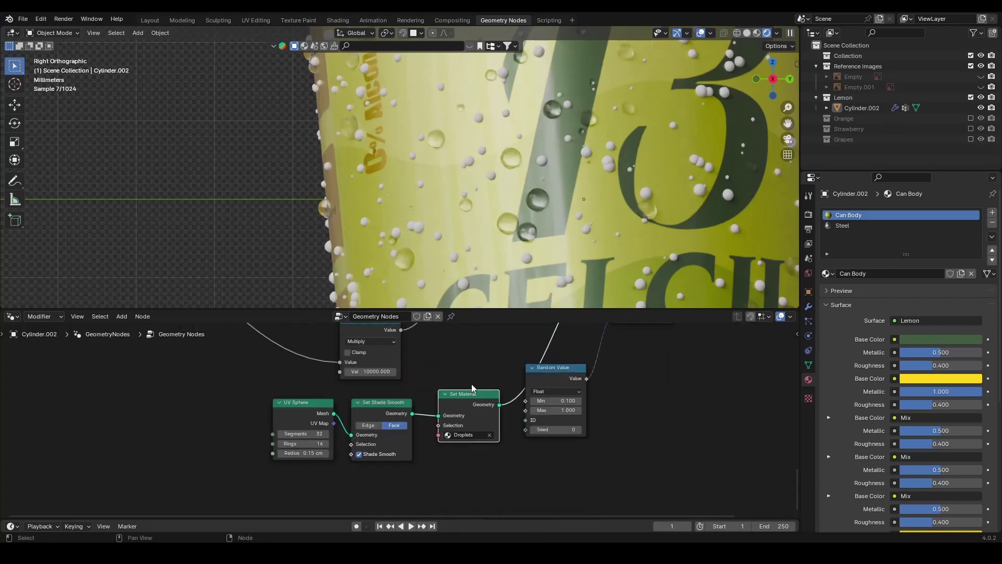
drag(486, 399, 627, 408)
scroll(640, 413, down, 2)
middle_drag(640, 413, 669, 361)
drag(549, 407, 582, 410)
drag(554, 345, 513, 422)
drag(489, 383, 460, 423)
key(ctrl+s)
scroll(497, 382, down, 3)
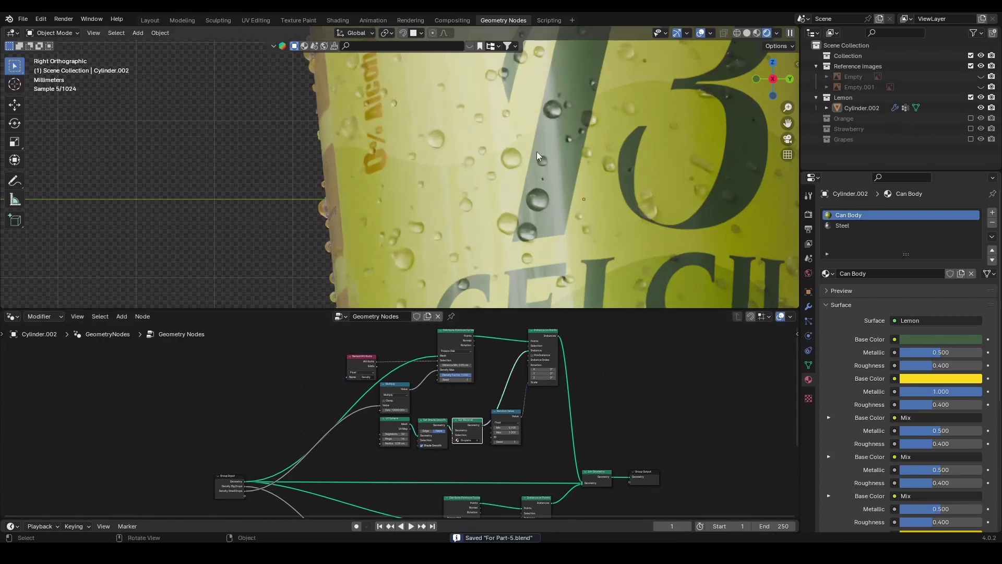
scroll(537, 152, down, 2)
scroll(536, 151, down, 6)
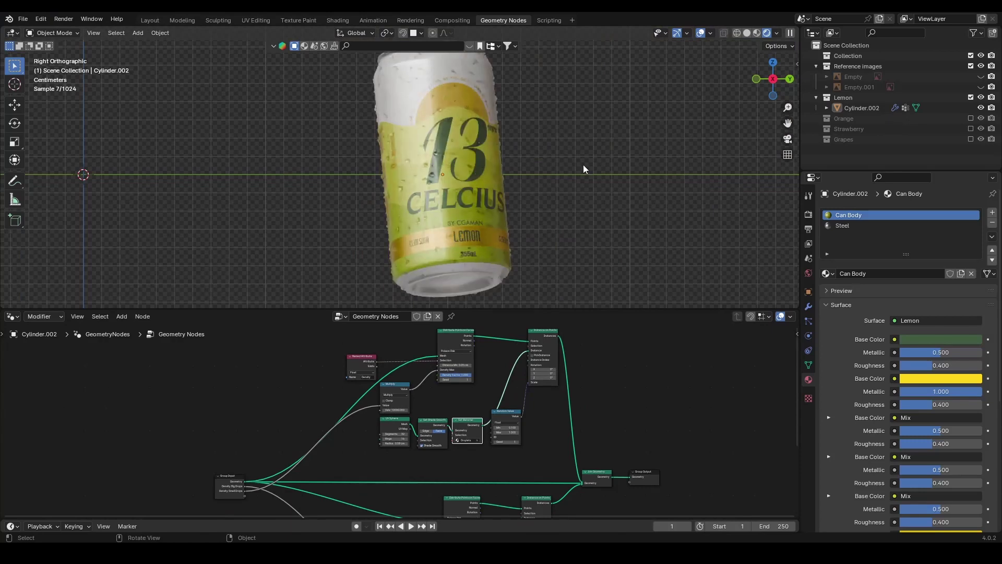
- Add a Frame node and place all of the small droplets' nodes inside it
scroll(260, 382, down, 2)
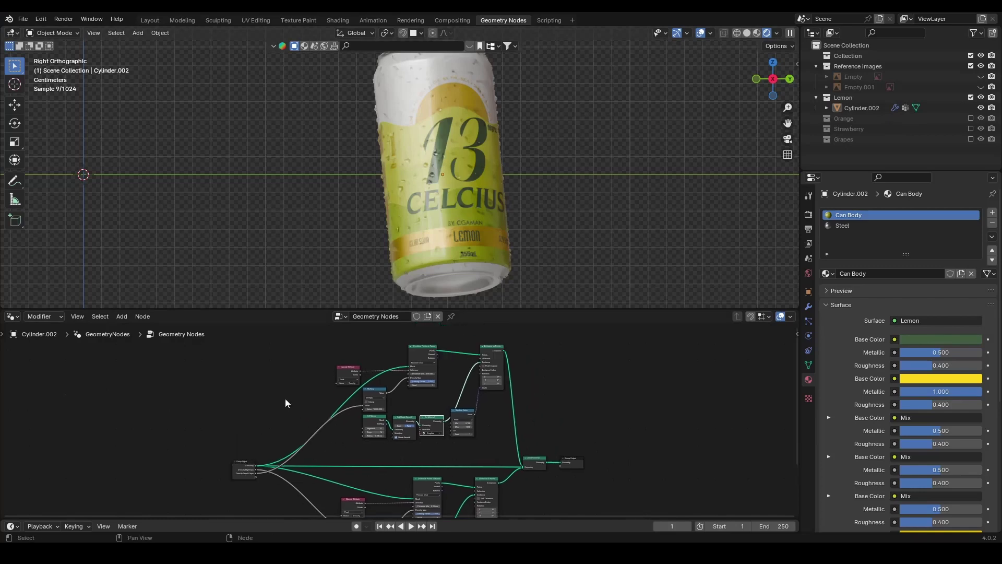
key(shift+a)
click(256, 326)
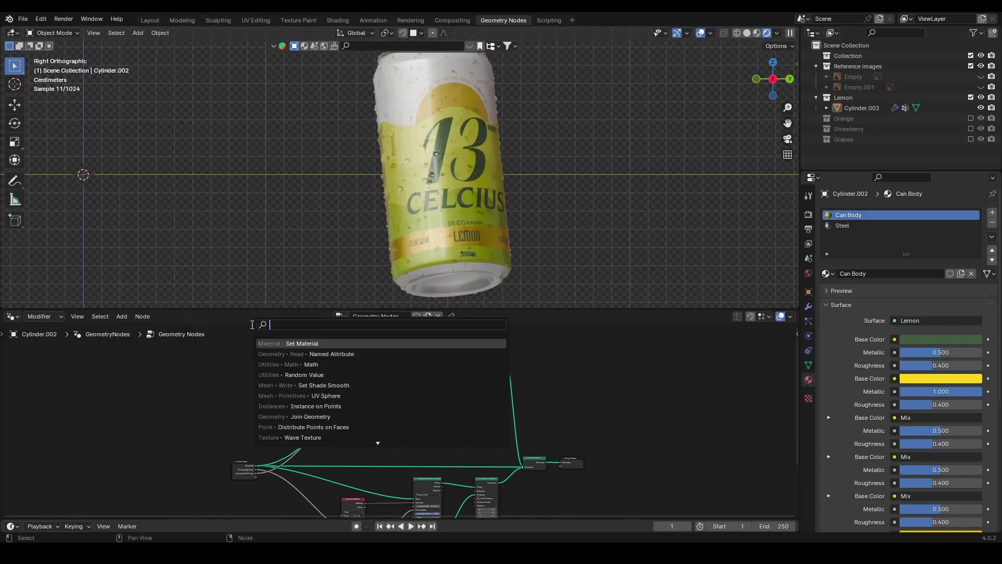
text(frame)
key(Return)
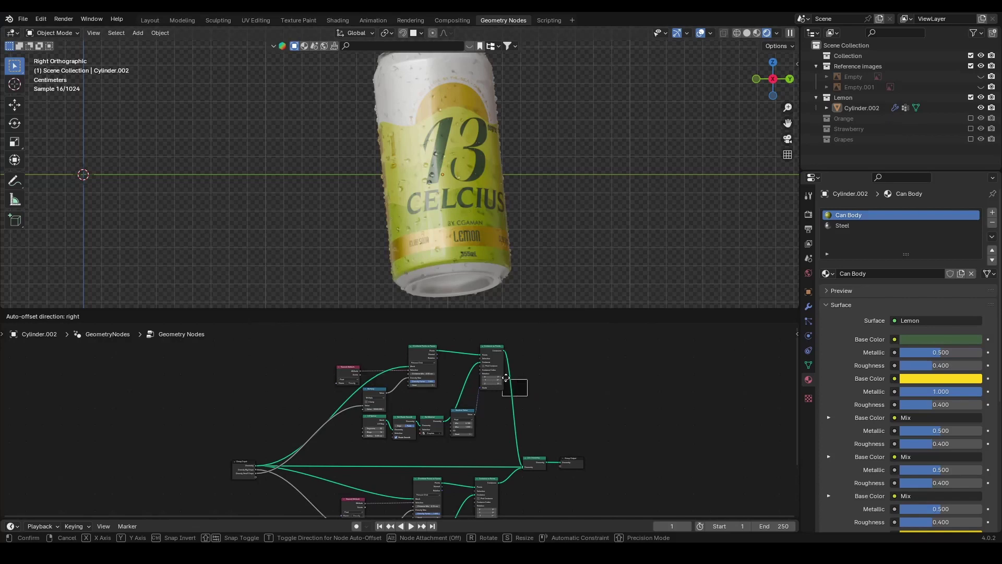
click(532, 363)
scroll(344, 357, down, 1)
drag(320, 346, 492, 443)
drag(423, 370, 368, 367)
scroll(368, 366, down, 2)
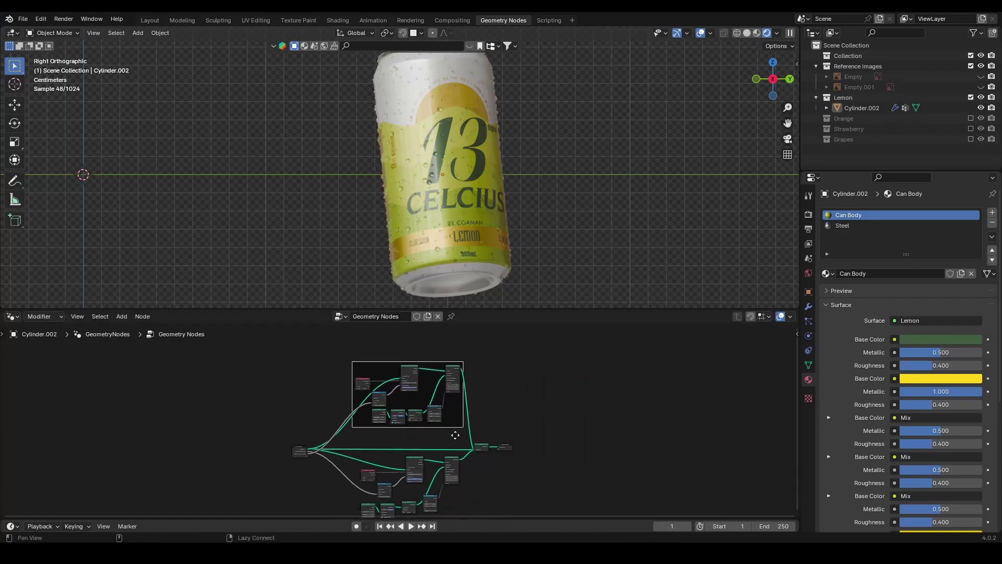
- Add a second Frame node around the large droplets' nodes and move that frame slightly down
key(shift+a)
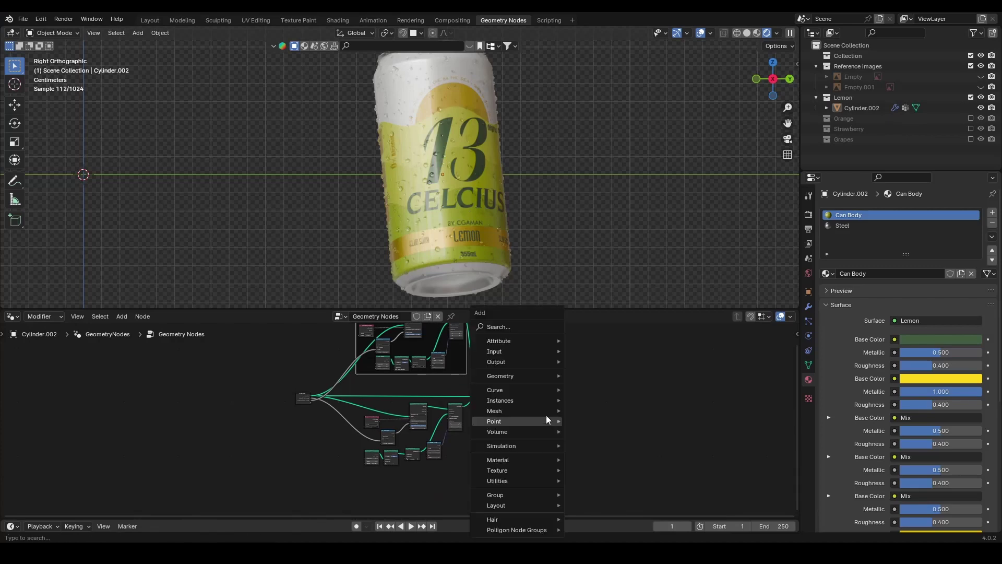
click(535, 326)
key(Return)
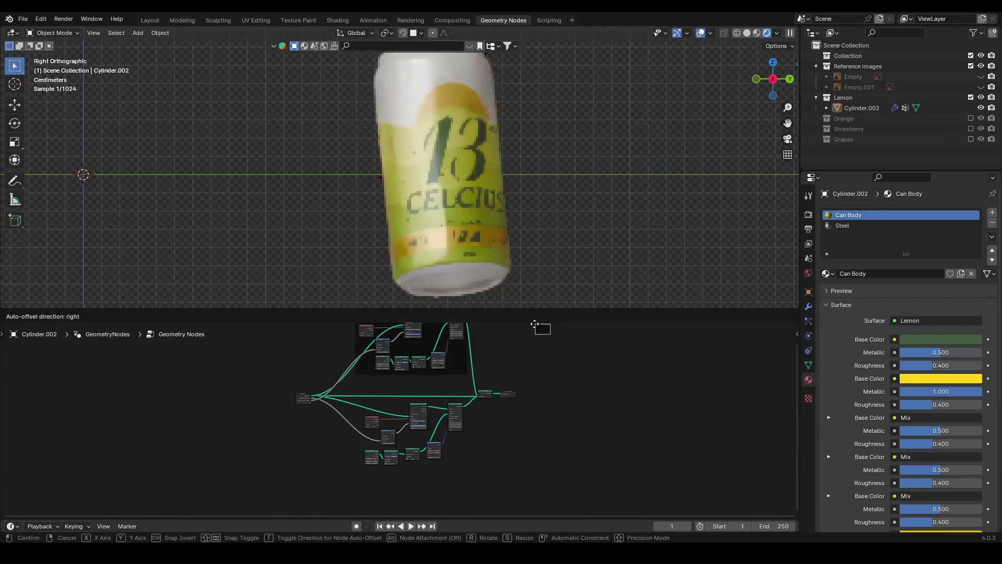
click(327, 461)
drag(495, 490, 435, 415)
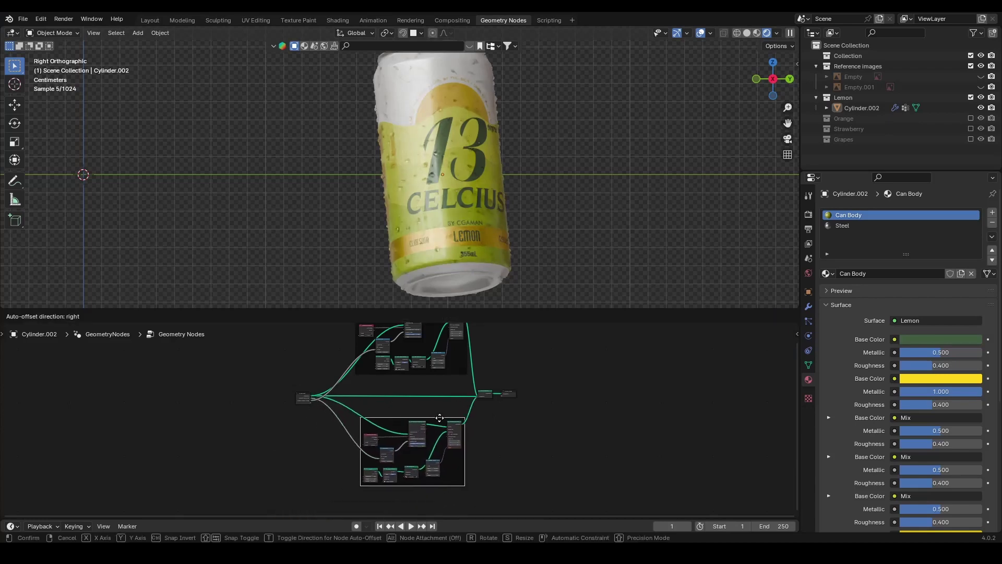
- Enlarge the node editor area by shrinking the 3D viewport so both framed branches fit
scroll(529, 426, up, 3)
scroll(529, 425, up, 2)
scroll(517, 396, down, 3)
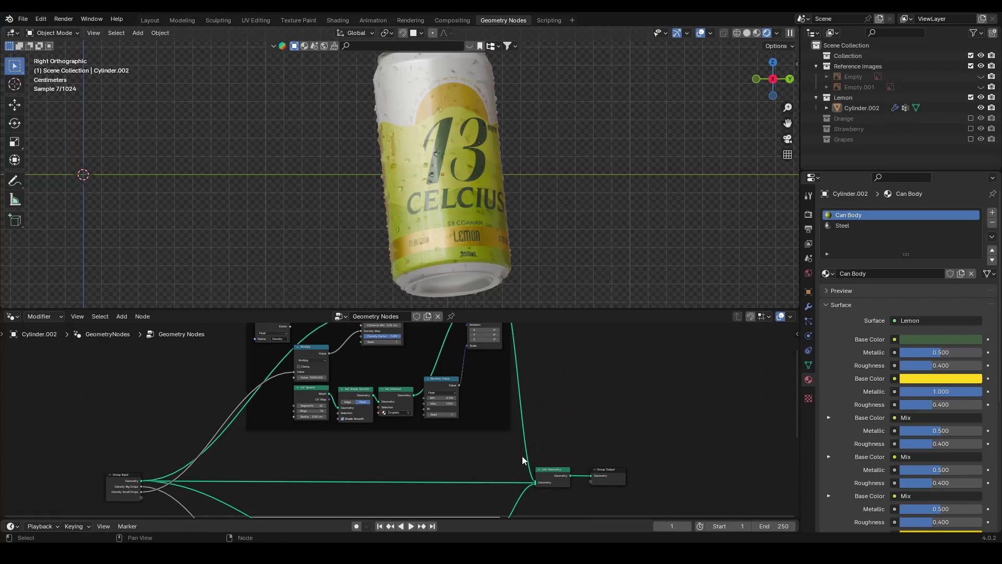
drag(520, 311, 517, 223)
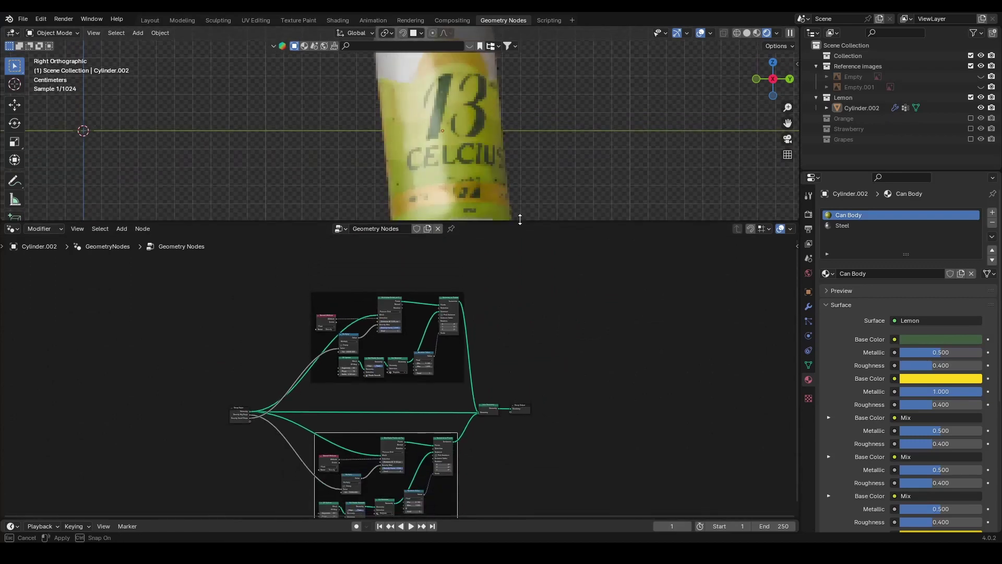
scroll(449, 339, up, 1)
- Label the small droplets' frame "Small Drops" and set its label size to 59
click(429, 286)
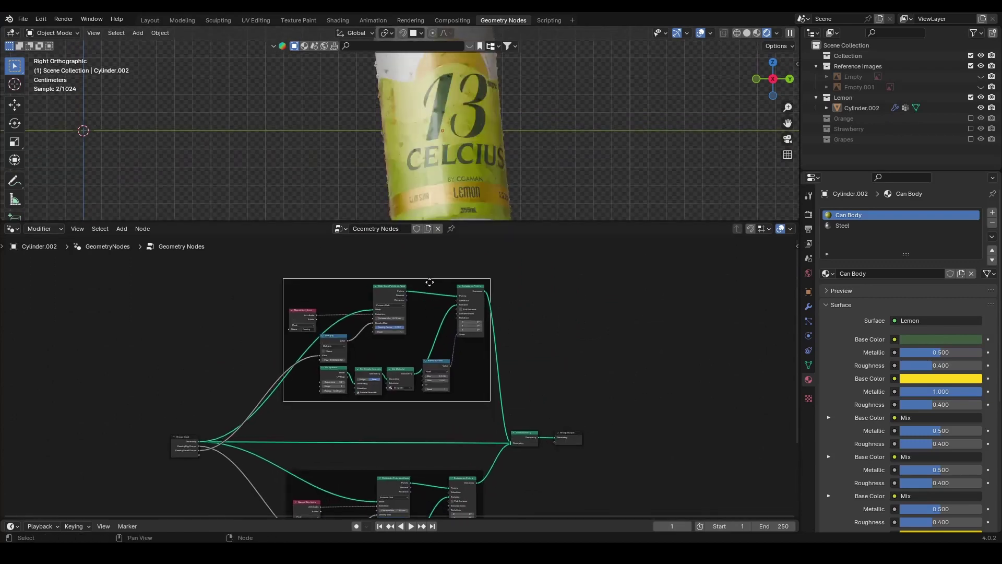
key(n)
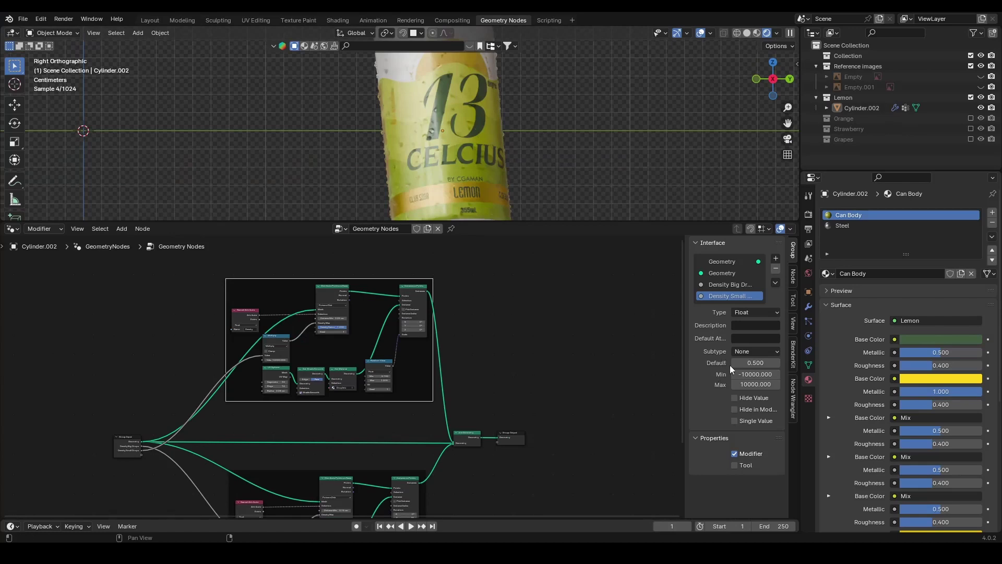
click(792, 278)
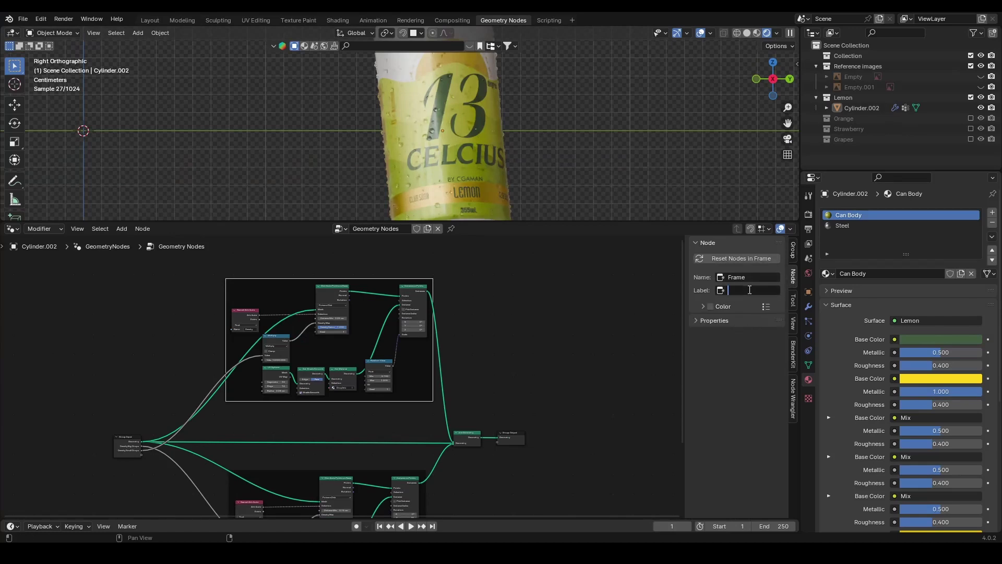
text(Small Drops)
key(Return)
click(723, 321)
drag(762, 336, 785, 336)
scroll(476, 416, down, 2)
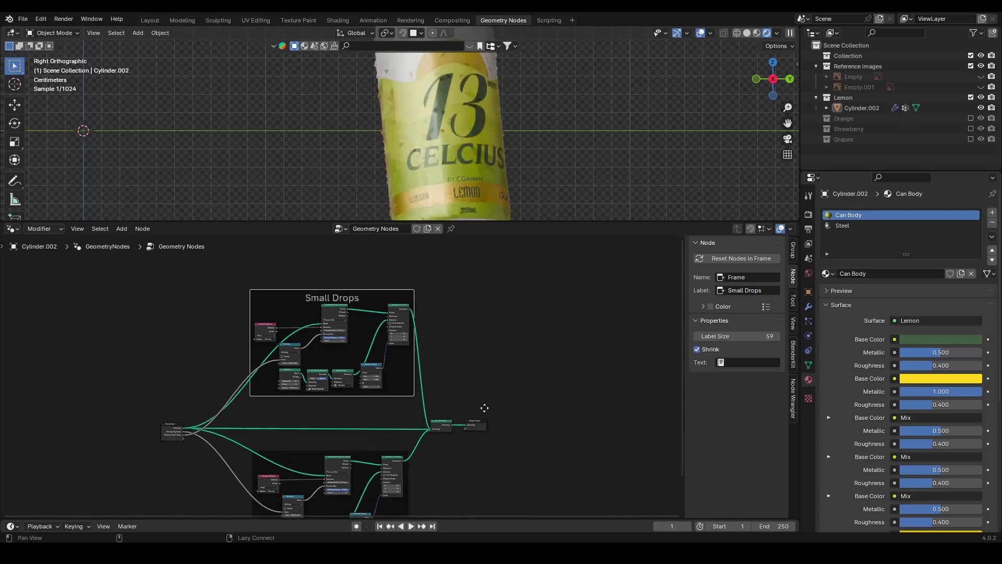
- Label the large droplets' frame "Big Drops" with label size 56 and save the file
middle_drag(476, 416, 484, 387)
scroll(485, 388, up, 3)
click(468, 456)
click(752, 291)
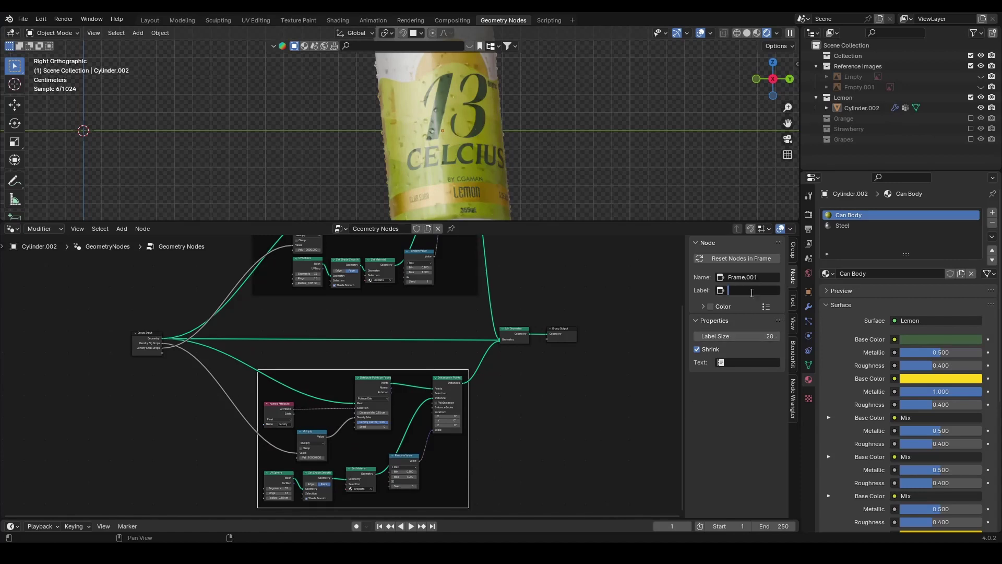
text(Big Drops)
key(Return)
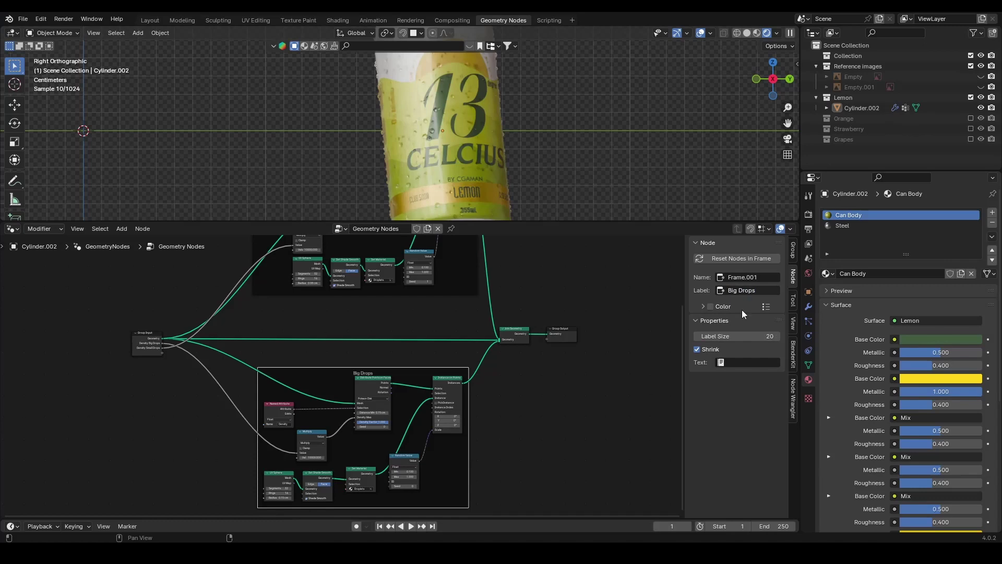
click(777, 336)
drag(767, 336, 786, 336)
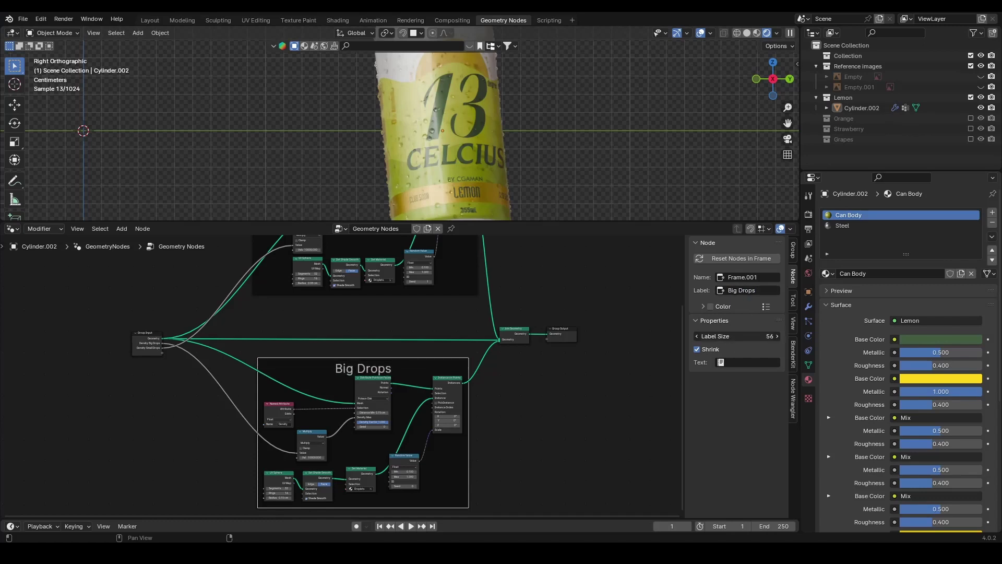
scroll(503, 402, down, 2)
key(ctrl+s)
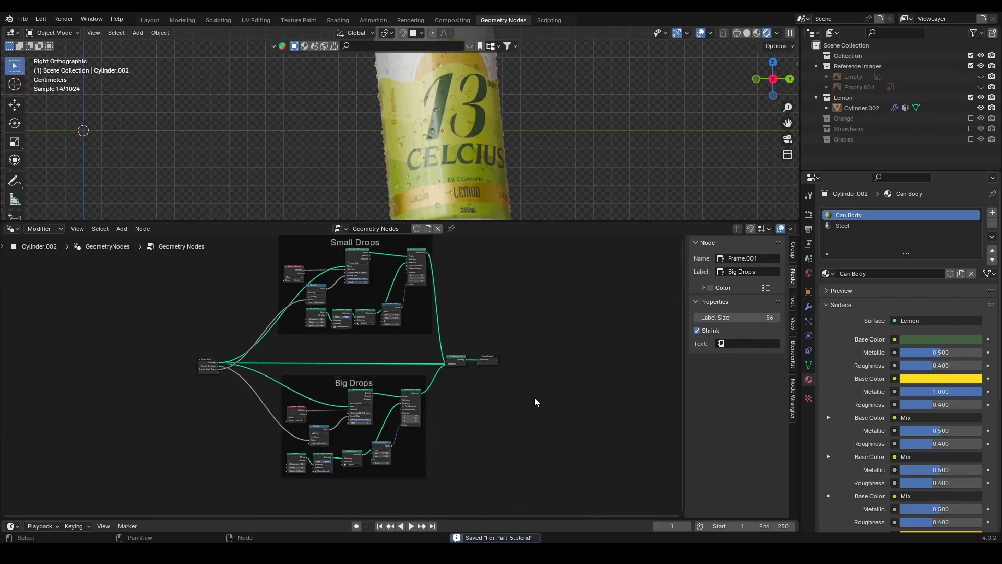
key(n)
middle_drag(498, 383, 485, 405)
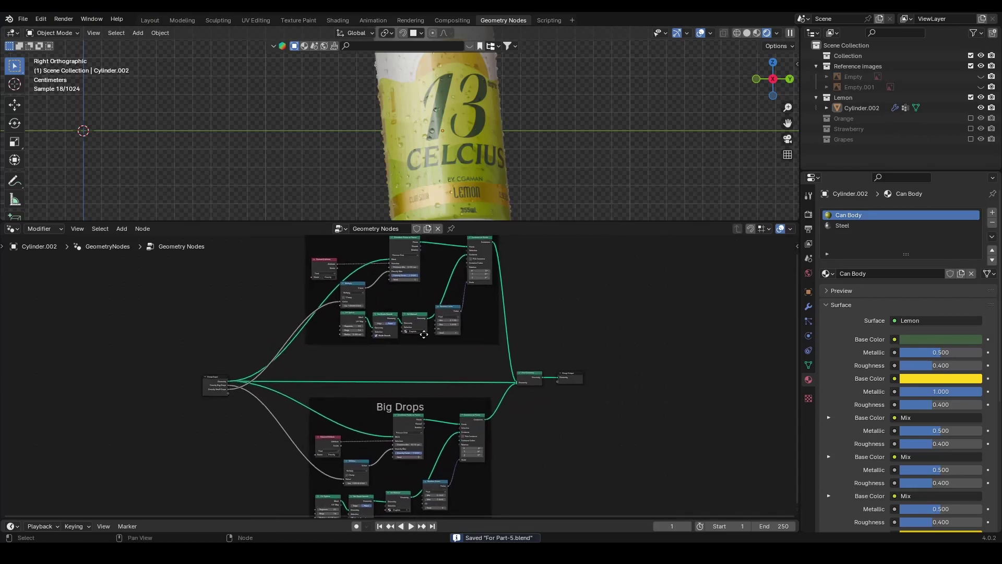
scroll(452, 336, up, 2)
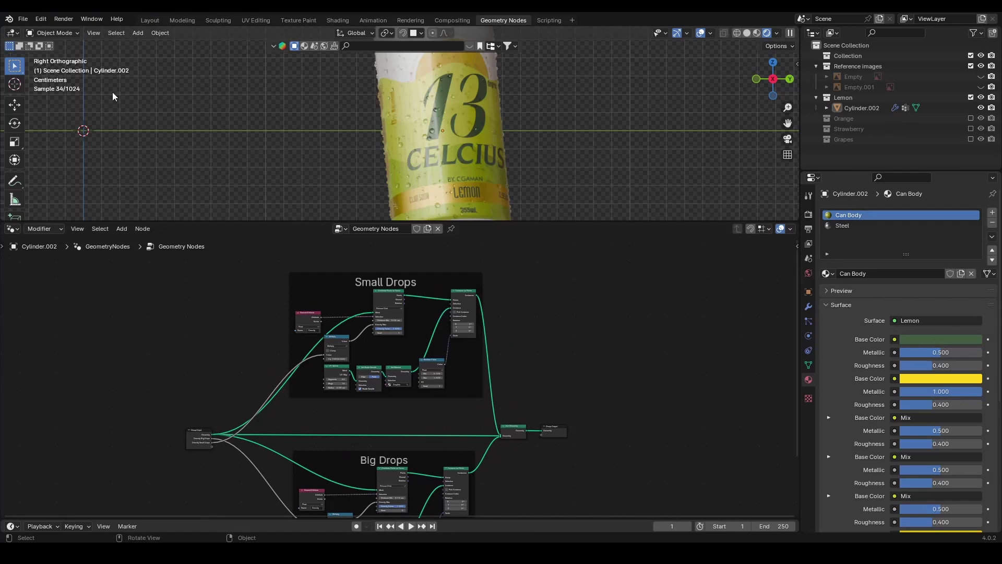
- Switch to the Layout workspace and add a camera to the scene
click(157, 20)
scroll(459, 233, down, 6)
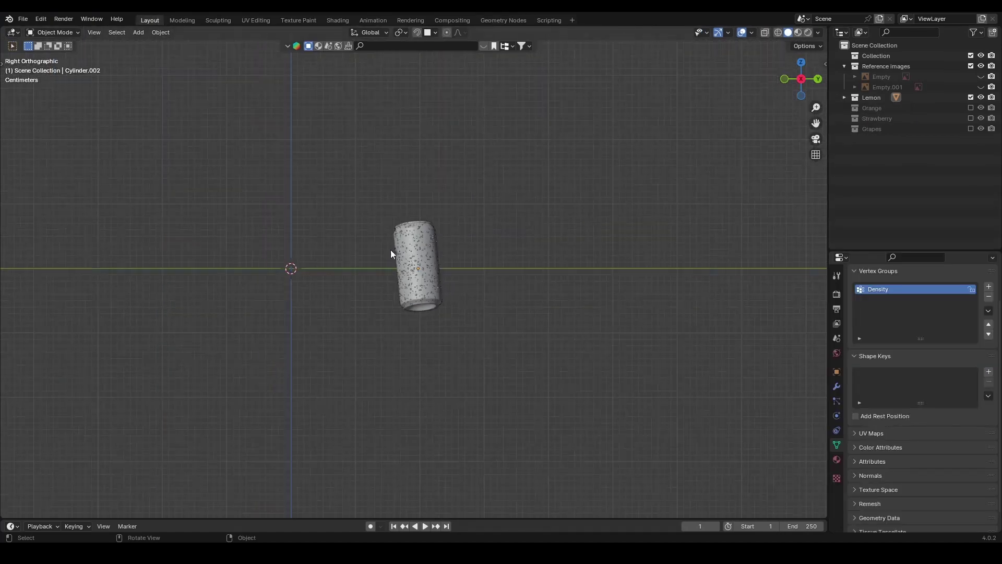
key(shift+a)
mouse_move(277, 409)
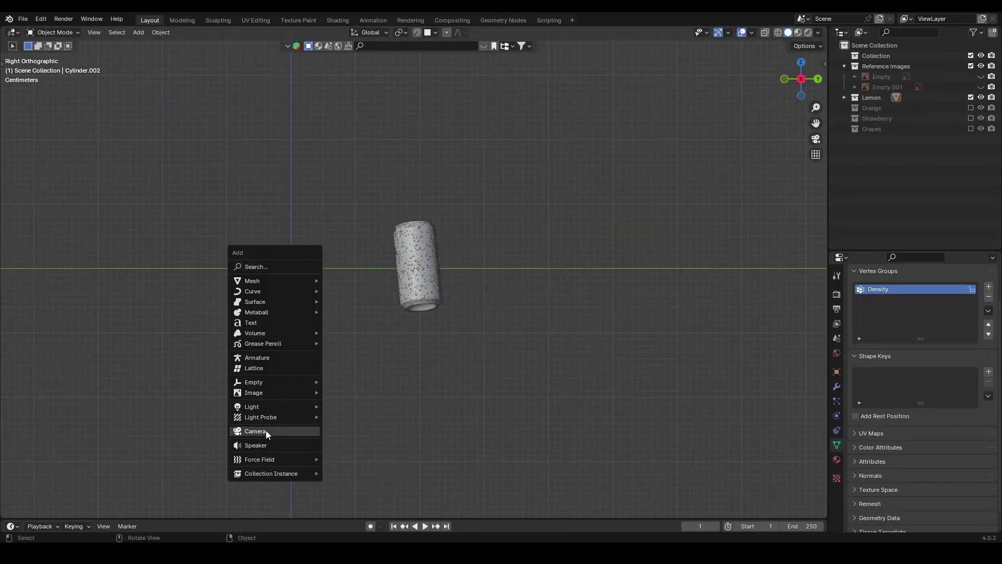
click(265, 431)
middle_drag(265, 434, 421, 326)
- Split off a second 3D viewport showing the camera view and move the camera about 148.8 cm along the X axis
drag(819, 33, 469, 131)
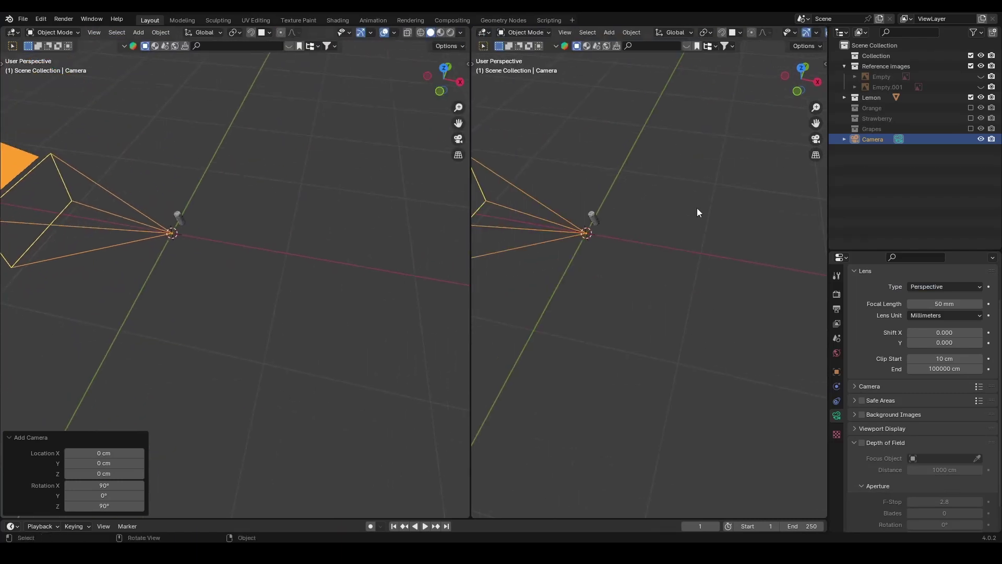
key(KP_0)
key(g)
key(x)
click(454, 253)
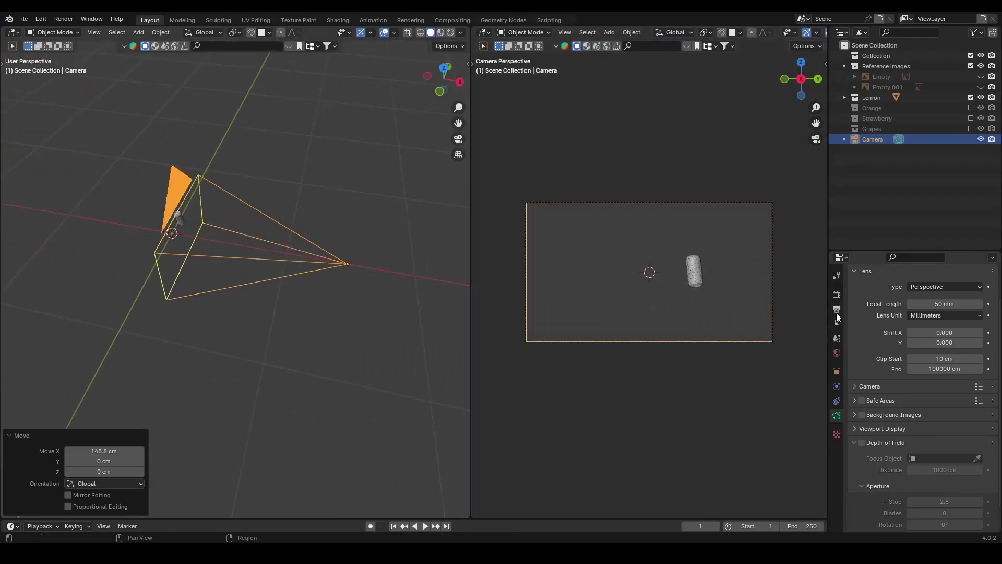
- Raise the camera's focal length to 171 mm and move the camera about 19.3 cm along the Y axis
drag(940, 304, 984, 304)
key(g)
key(y)
click(387, 283)
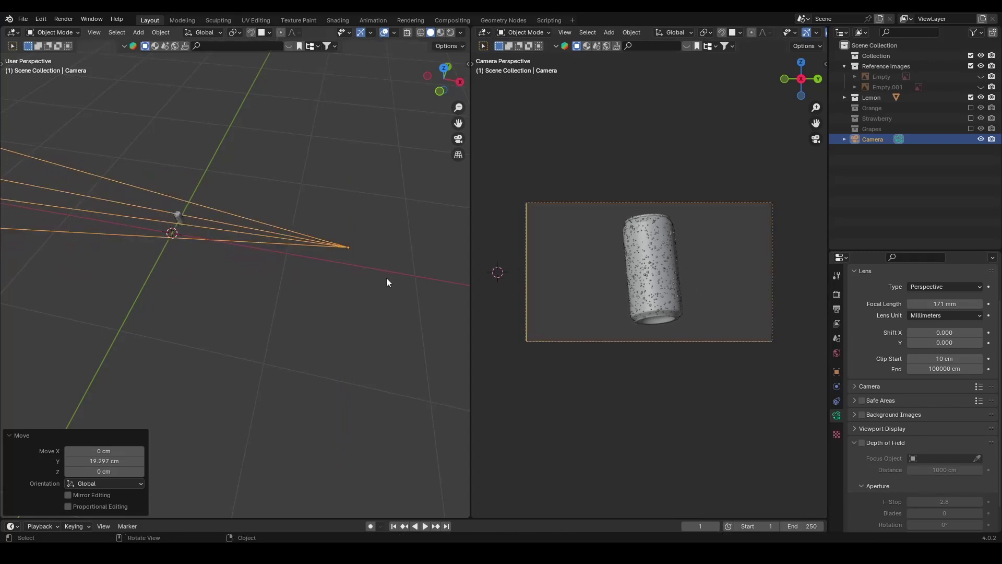
- Show the camera view in rendered shading and set the output resolution to 3840 × 2160 px
click(837, 309)
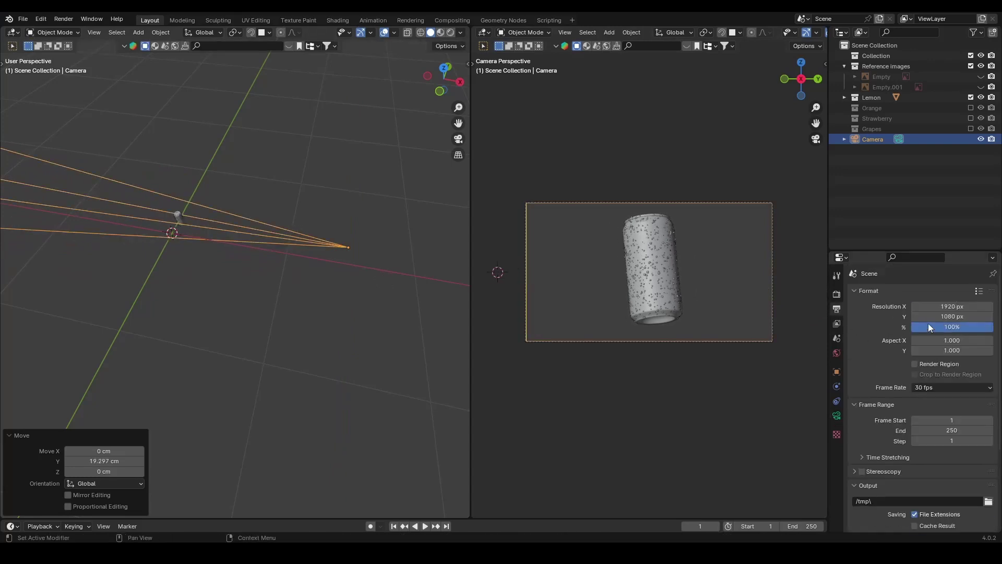
scroll(783, 32, down, 5)
click(808, 32)
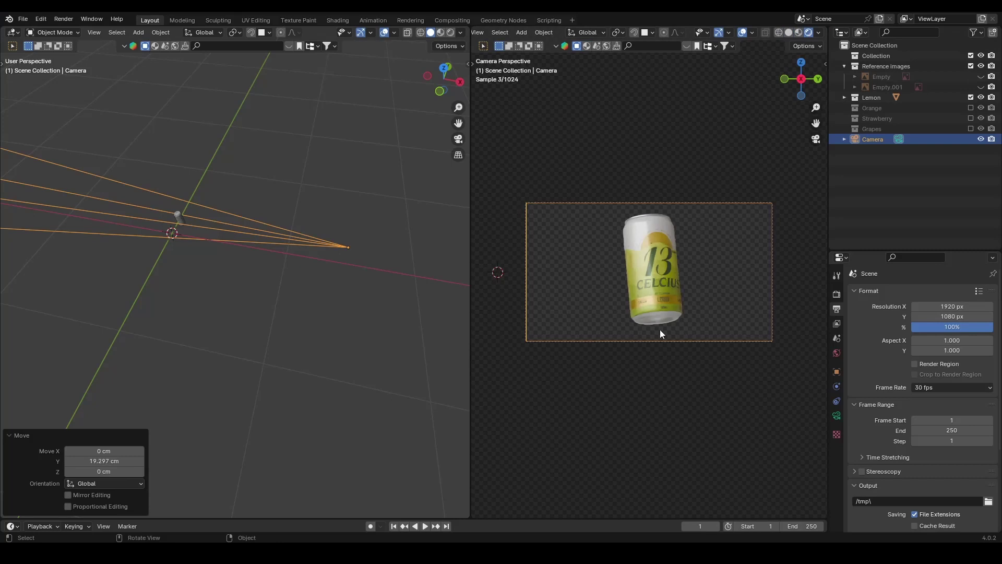
click(959, 306)
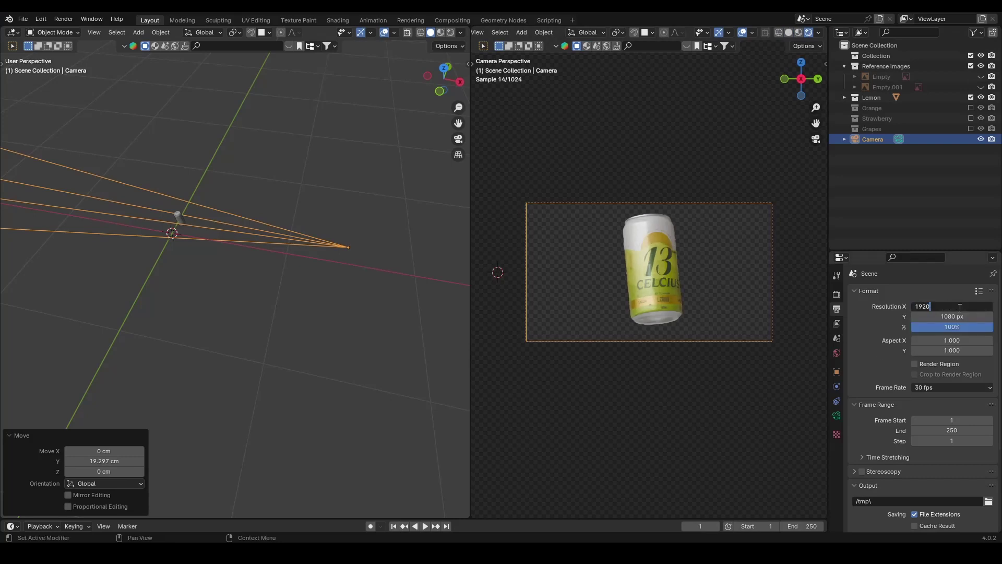
text(3840)
key(Tab)
text(2160)
key(Return)
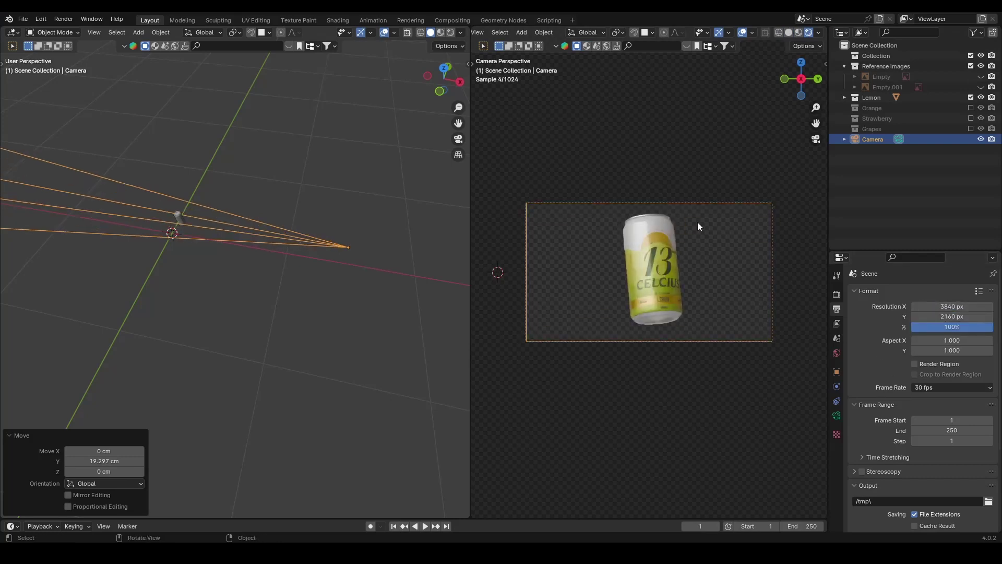
- Compare colour management looks on the rendered can and set the look to Medium High Contrast with the AgX view transform
scroll(659, 267, up, 5)
click(836, 294)
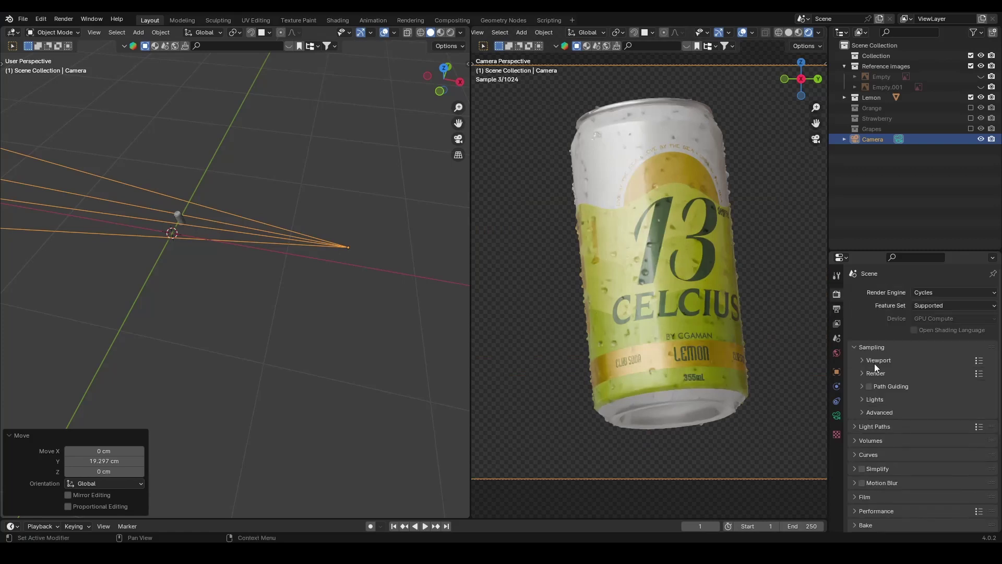
click(876, 373)
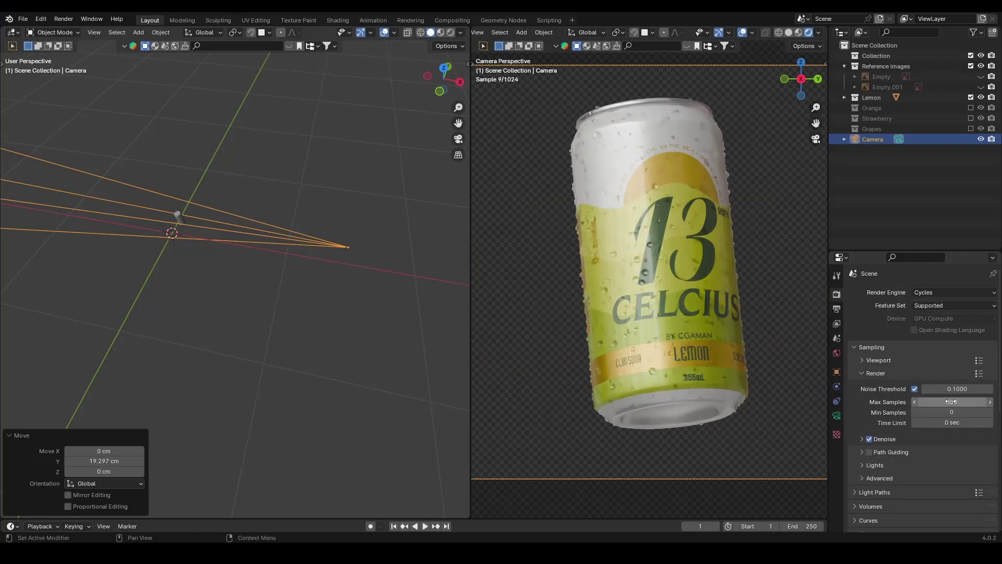
scroll(942, 438, down, 10)
click(946, 458)
click(946, 445)
click(946, 457)
click(945, 388)
click(944, 457)
click(945, 399)
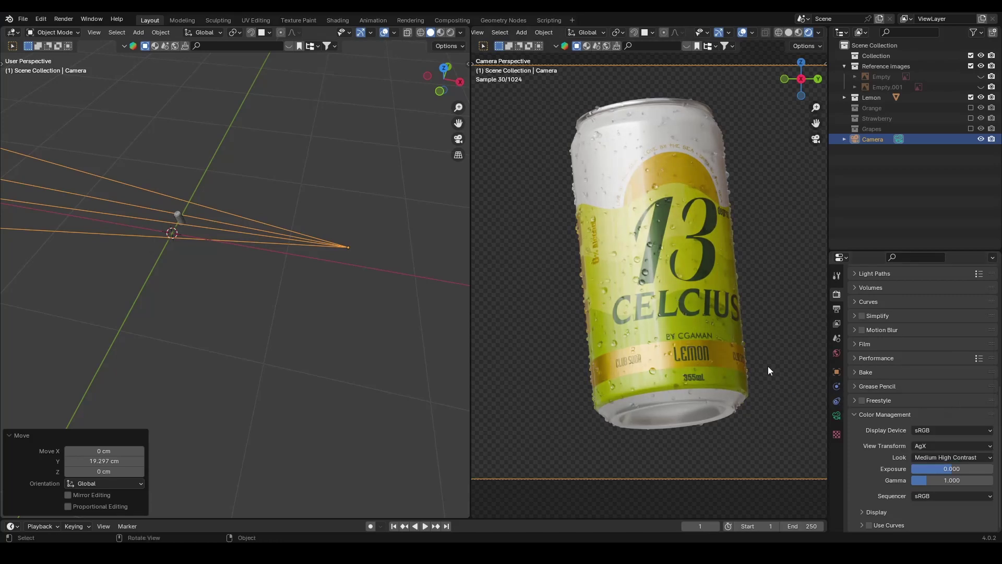
- Set the small drops' density to 10 in the can's geometry nodes modifier
click(736, 339)
click(836, 386)
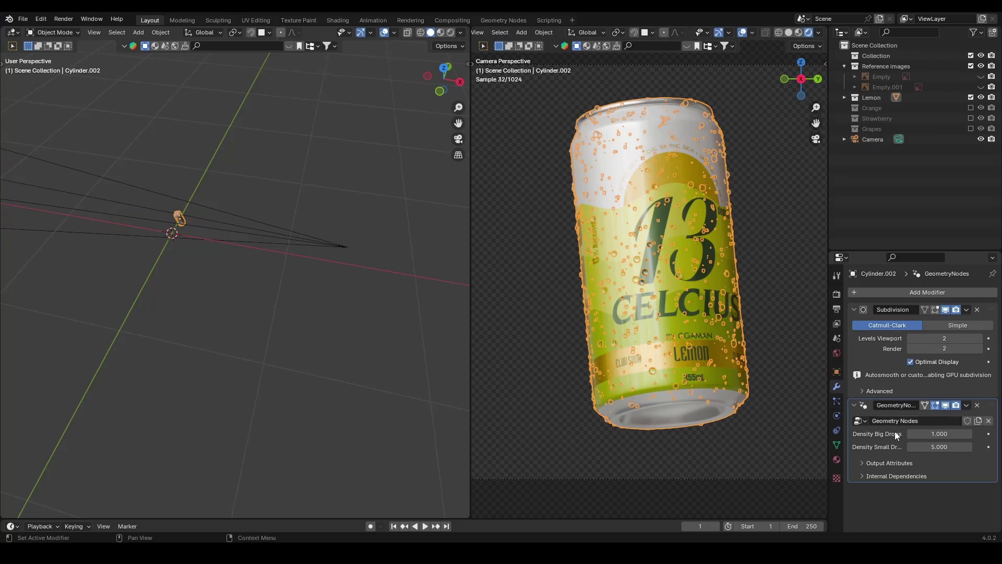
drag(942, 448, 963, 448)
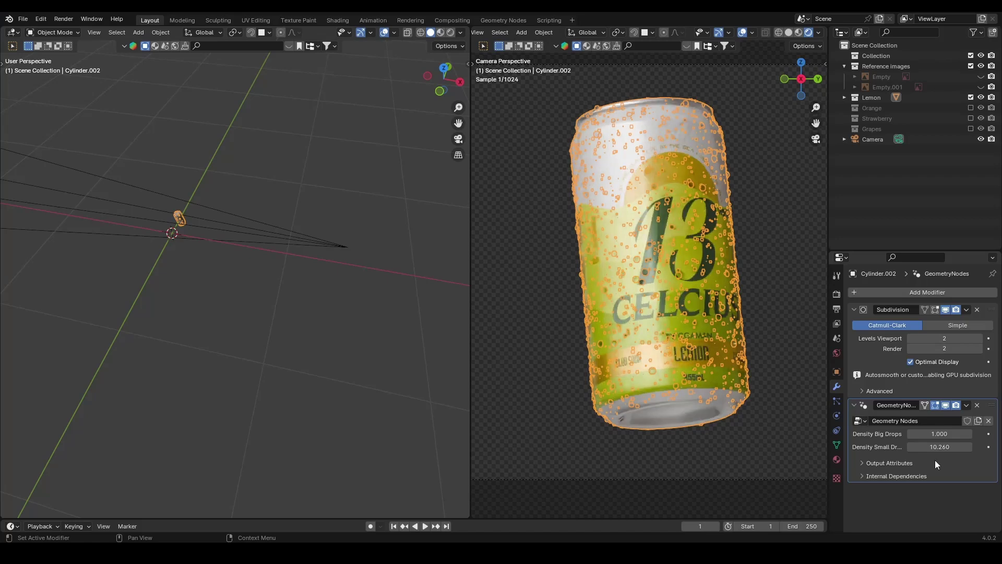
click(945, 447)
text(10)
key(Return)
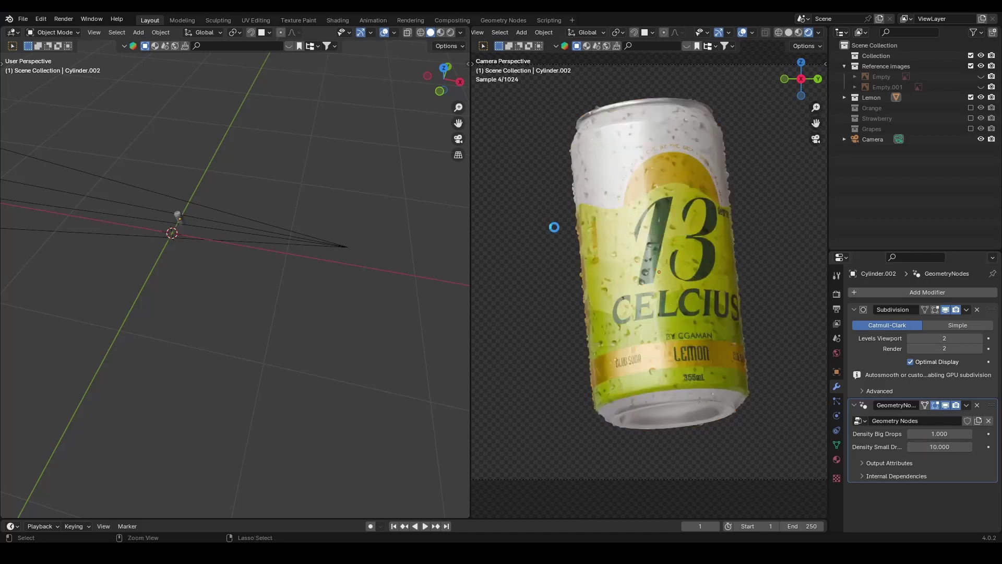
- Save the file, render the image of the can and inspect the droplets in the render result
key(ctrl+s)
click(64, 19)
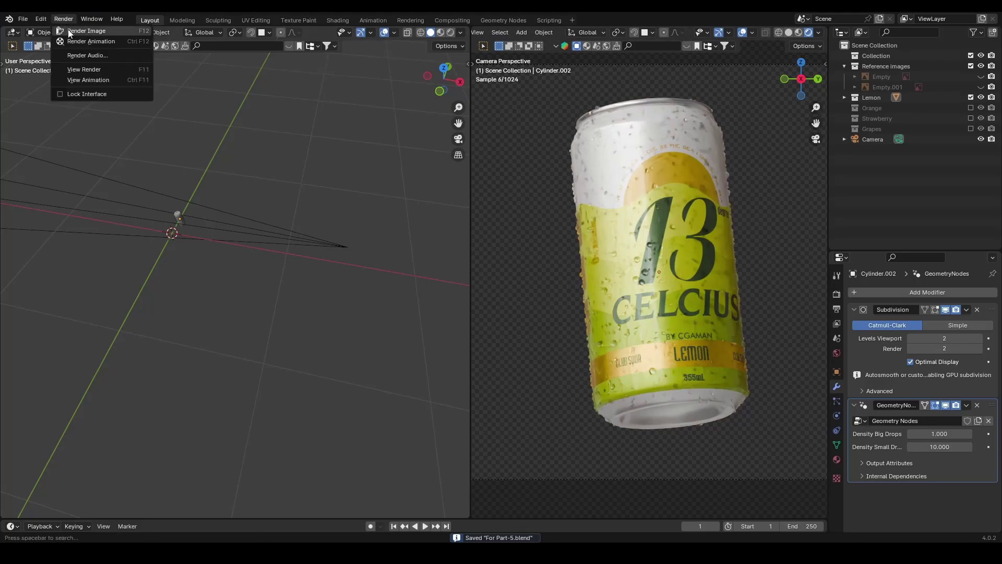
click(79, 30)
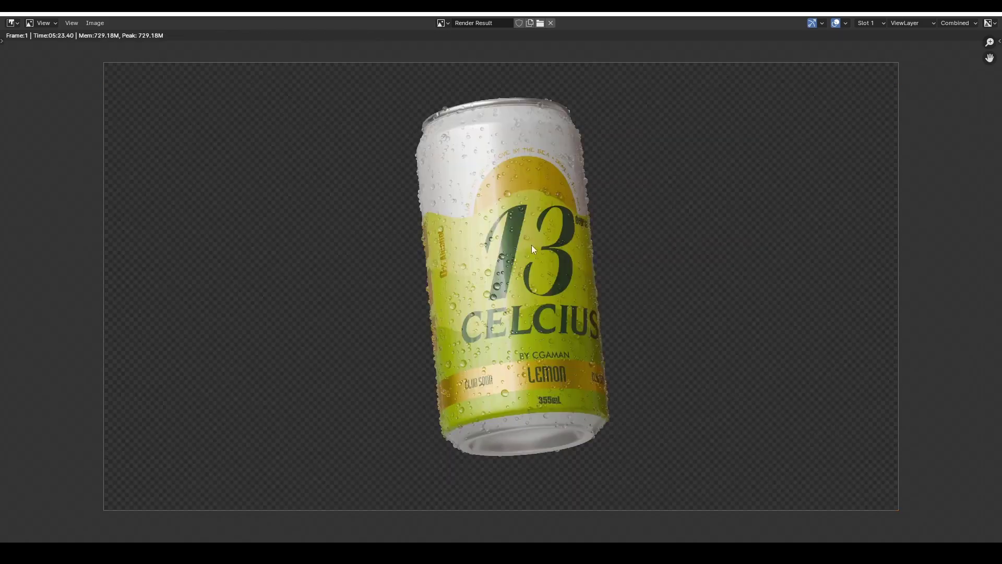
scroll(522, 246, up, 7)
scroll(519, 257, down, 5)
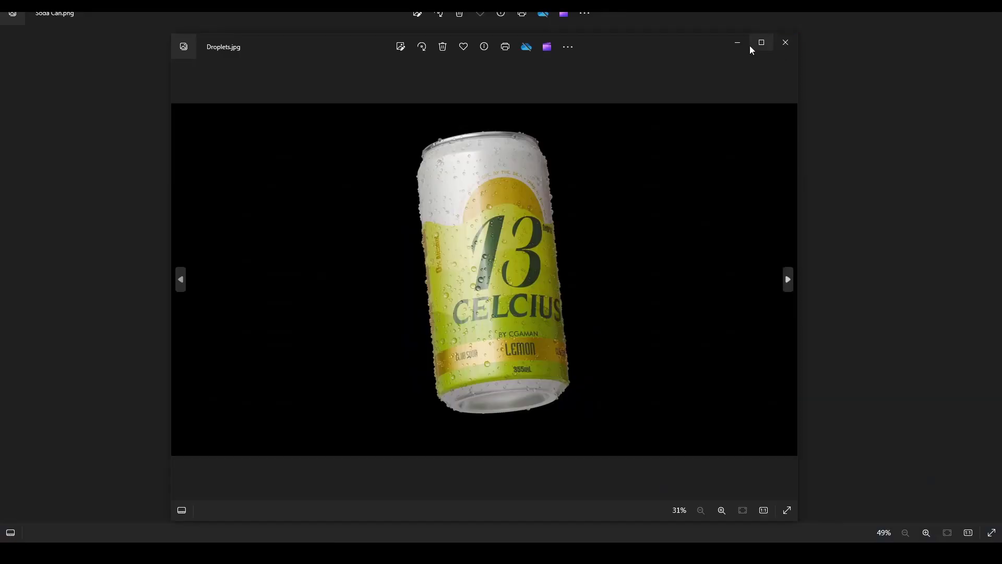
- Switch to the image viewer and examine the droplets on the can's label and upper body in Droplets.jpg at full screen
click(752, 40)
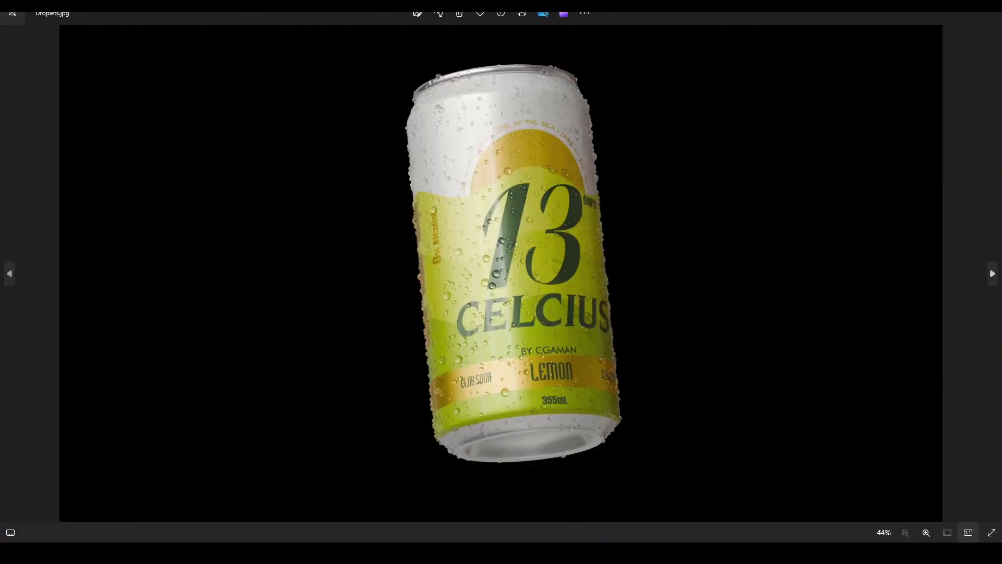
click(992, 532)
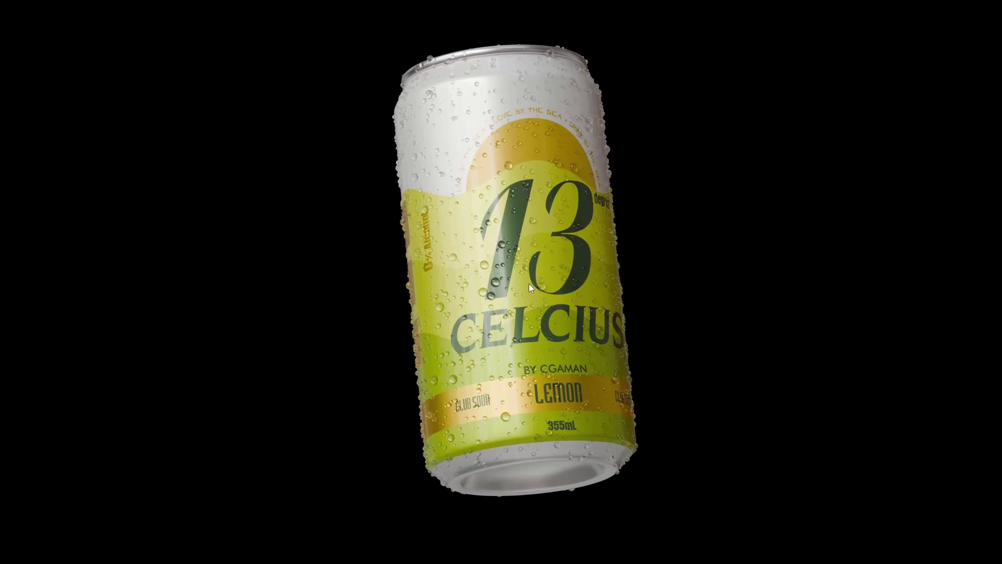
scroll(528, 284, up, 5)
scroll(375, 295, down, 3)
scroll(454, 266, down, 2)
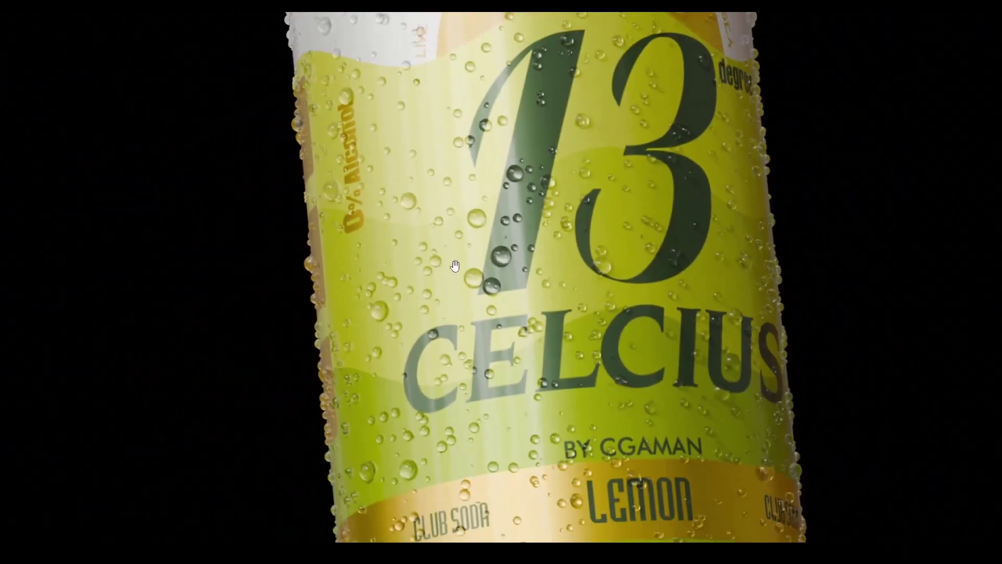
scroll(455, 265, down, 3)
drag(505, 168, 520, 277)
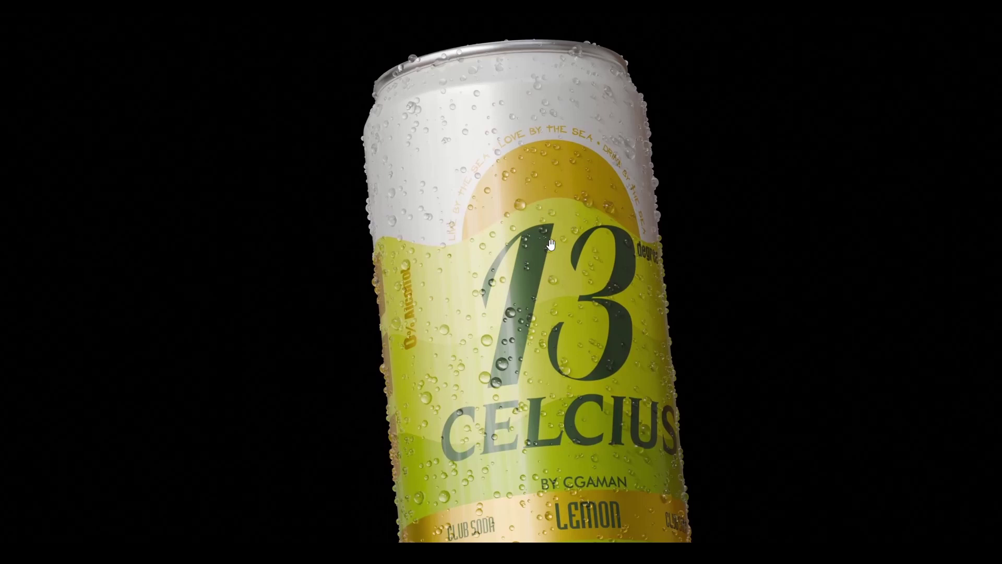
scroll(650, 222, up, 3)
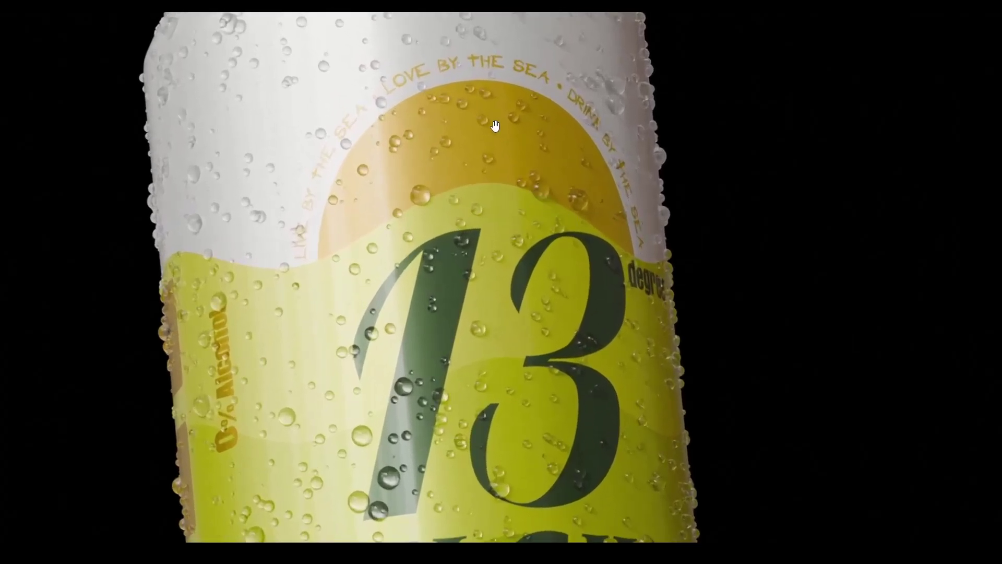
drag(459, 199, 480, 304)
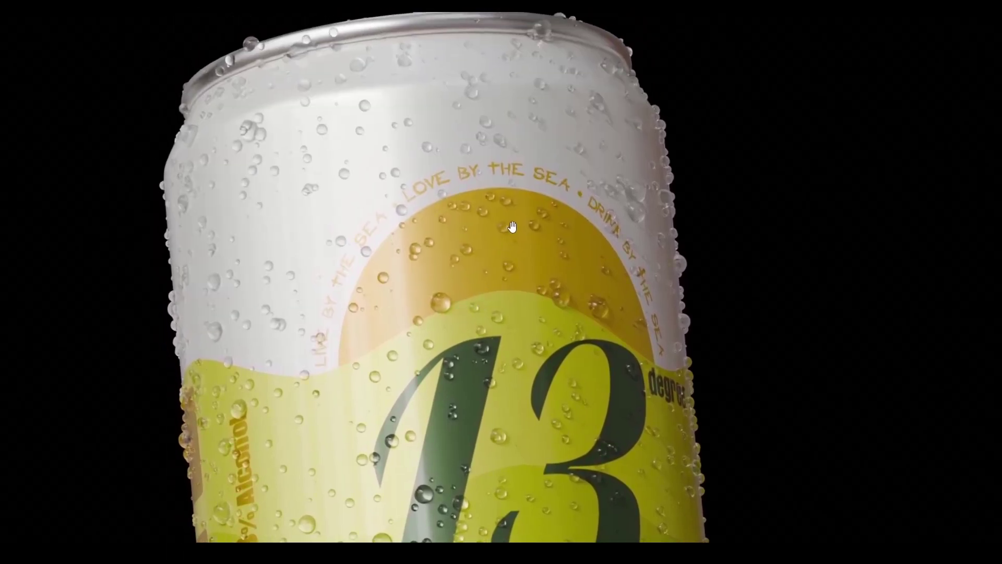
scroll(512, 226, down, 5)
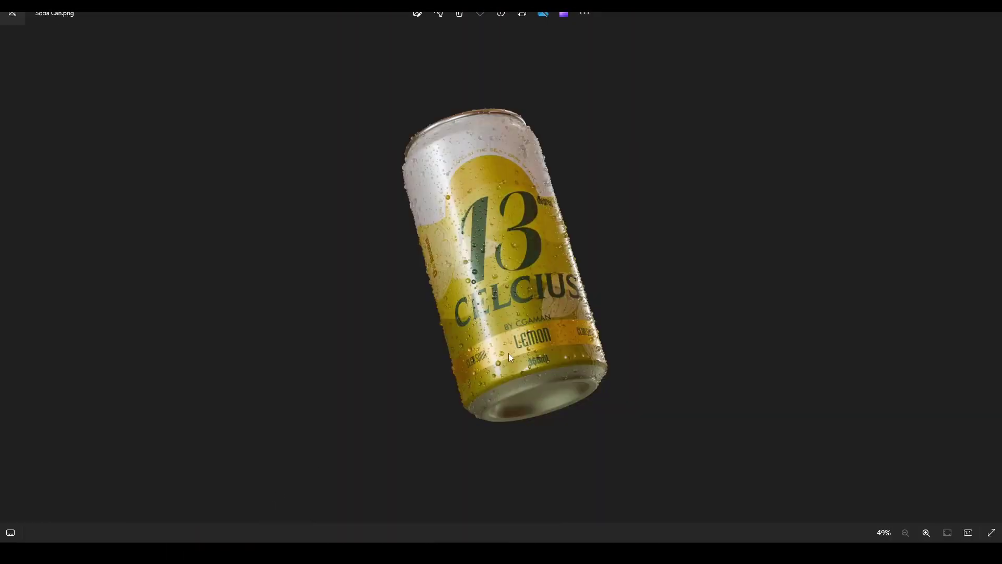
- Compare the droplets in Soda Can.png and Droplets.jpg at full screen, looking closely at both can labels
click(992, 533)
scroll(562, 333, up, 5)
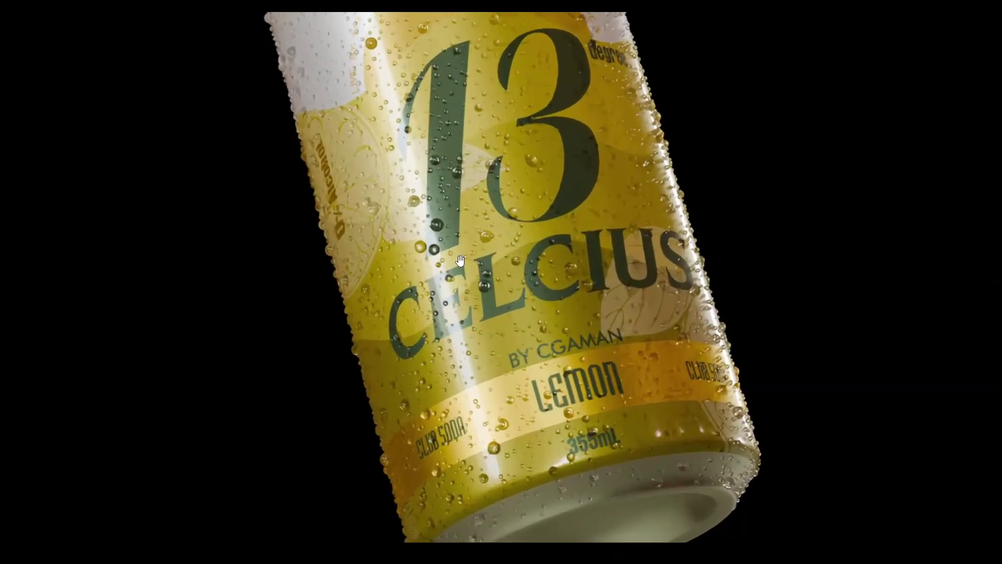
scroll(476, 300, down, 1)
scroll(476, 297, down, 3)
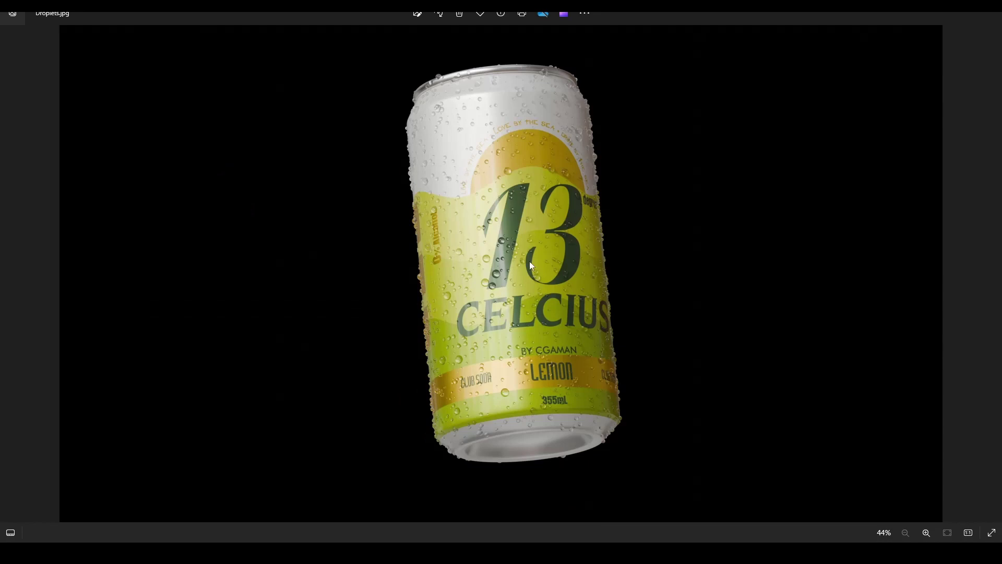
click(992, 532)
scroll(547, 289, up, 3)
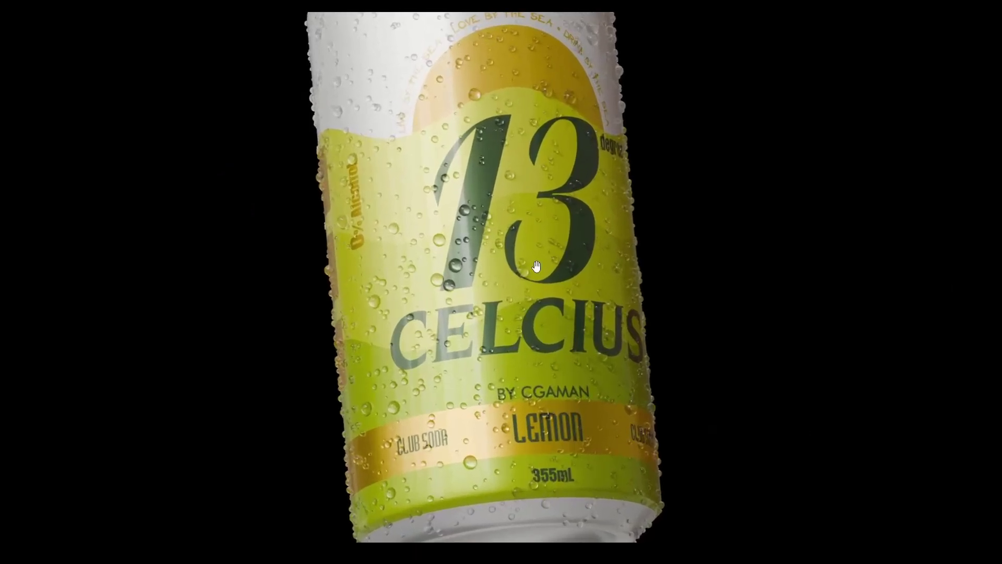
scroll(539, 225, down, 2)
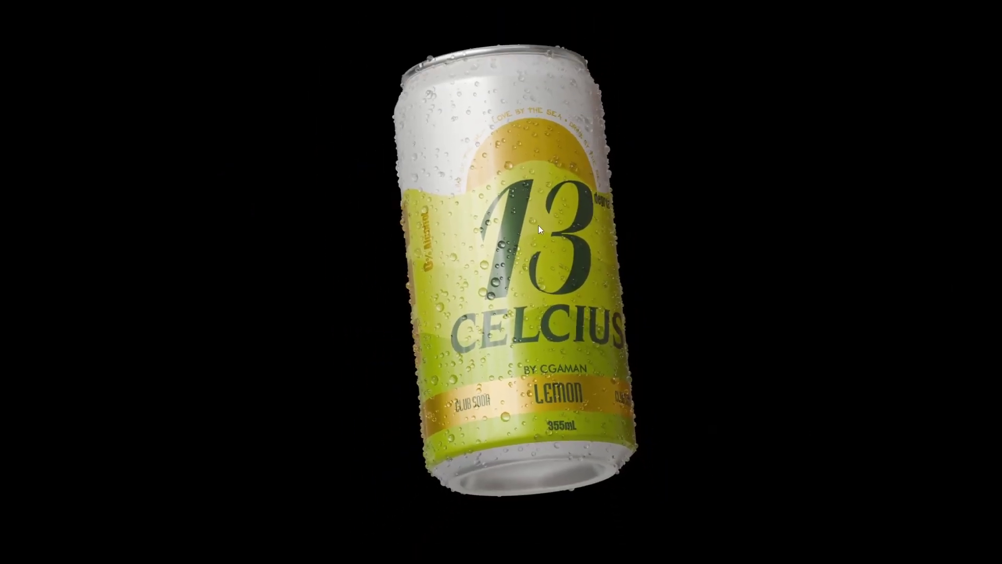
key(Right)
scroll(499, 211, up, 3)
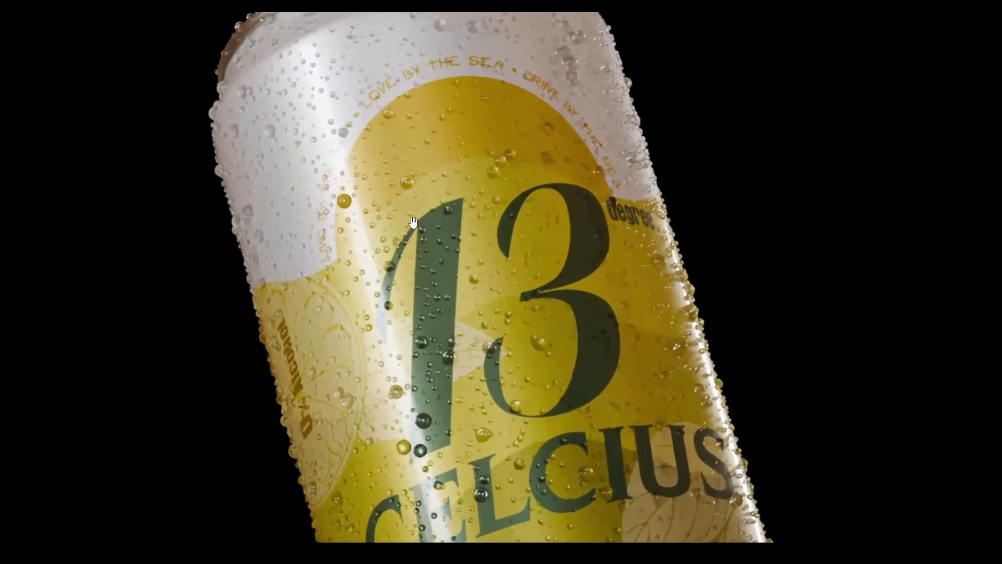
key(Right)
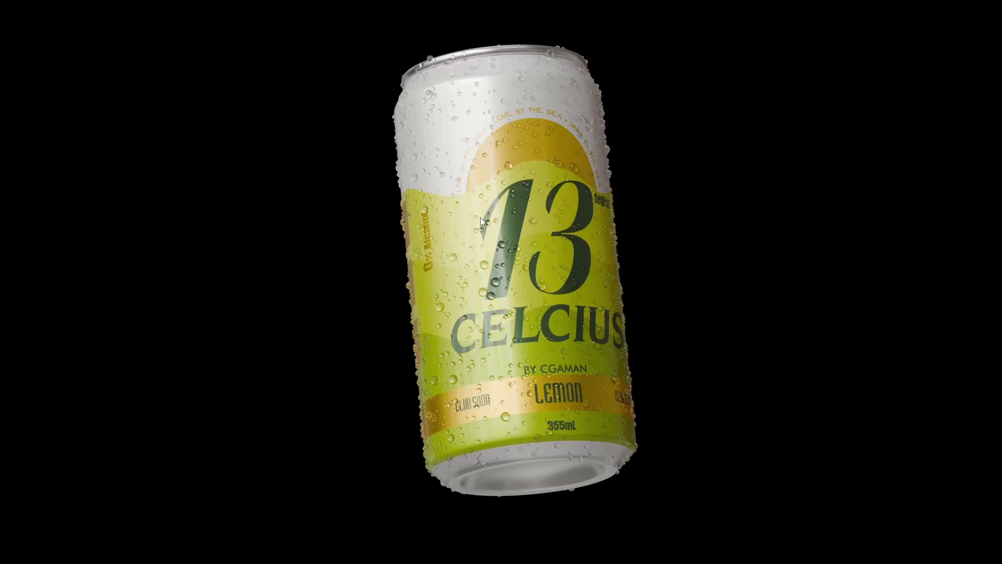
scroll(473, 178, up, 4)
key(Right)
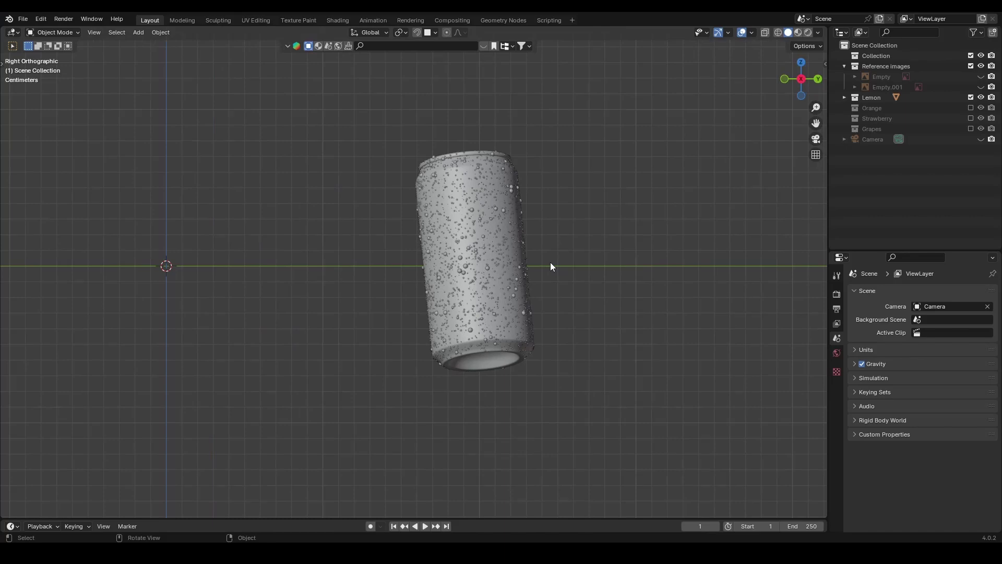
- Return to Blender and turn off the viewport display of the lemon can's geometry nodes modifier, ending in the right orthographic view
click(476, 213)
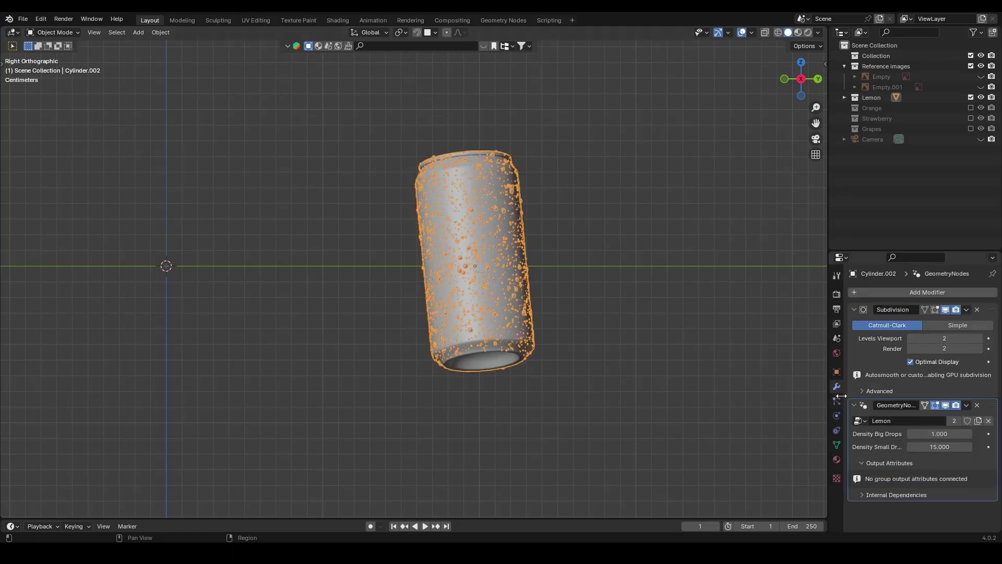
drag(876, 251, 872, 187)
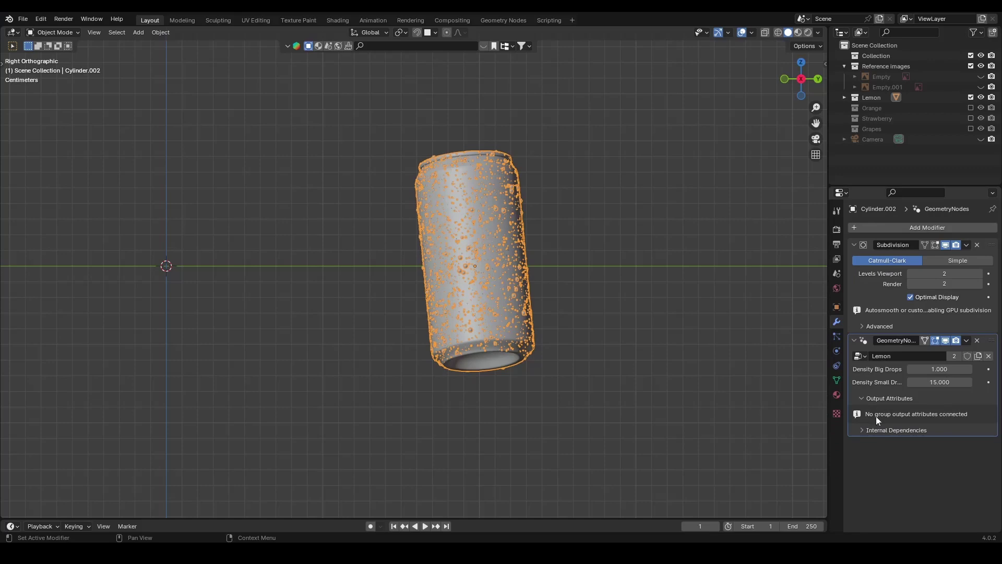
click(946, 341)
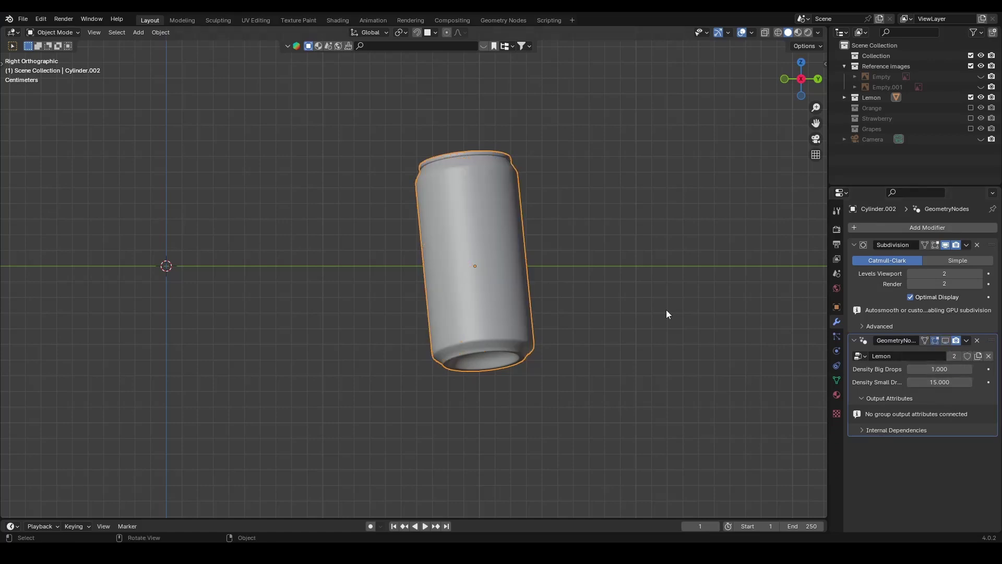
middle_drag(558, 254, 693, 217)
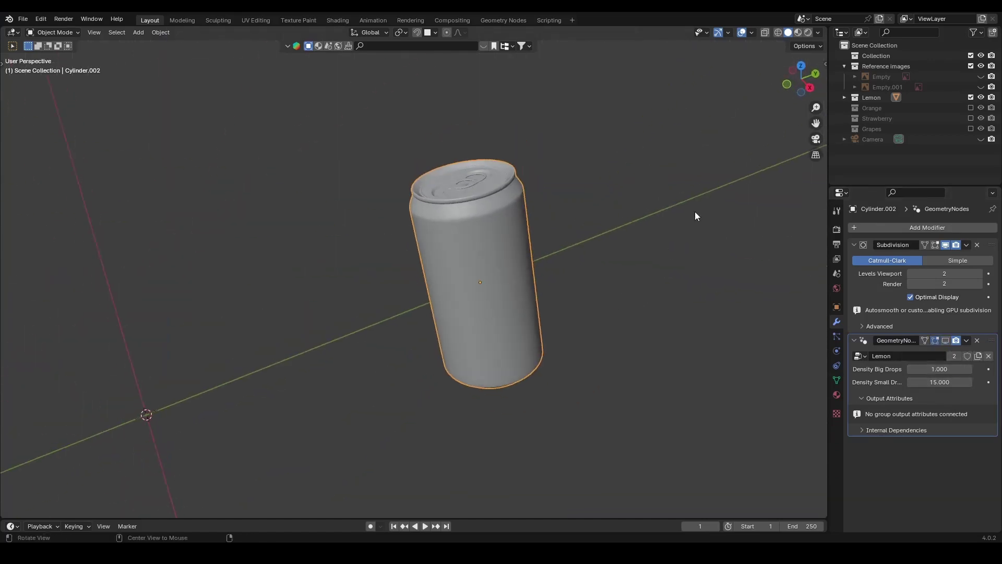
click(807, 78)
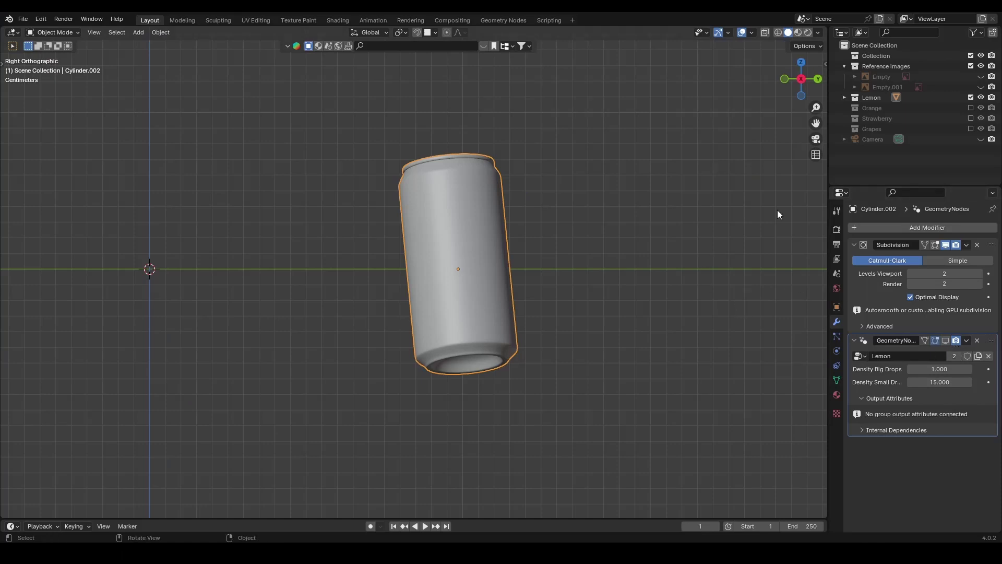
- Enable the Orange, Strawberry and Grapes collections to show the other cans, then clear the selection
click(970, 108)
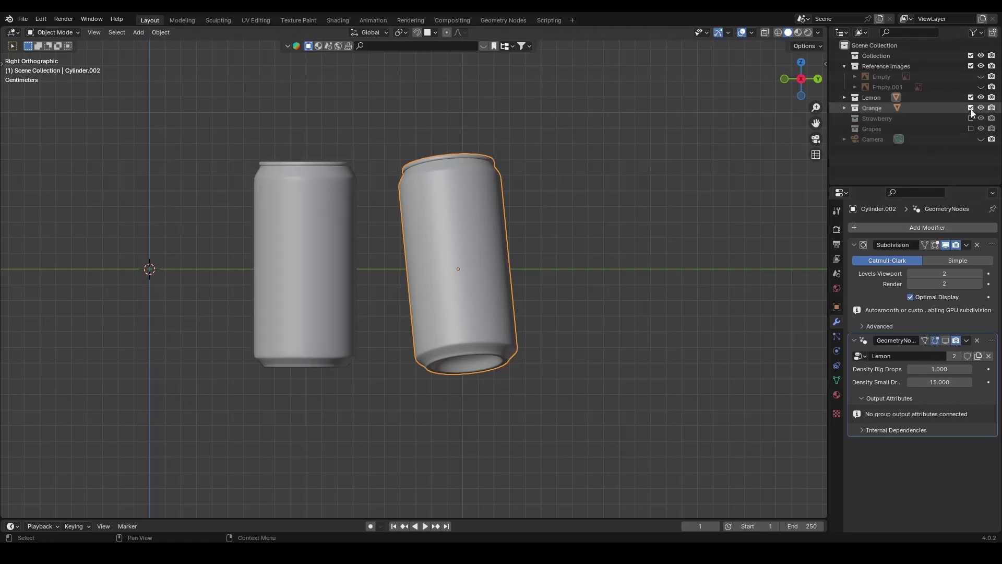
click(971, 119)
click(971, 129)
click(678, 246)
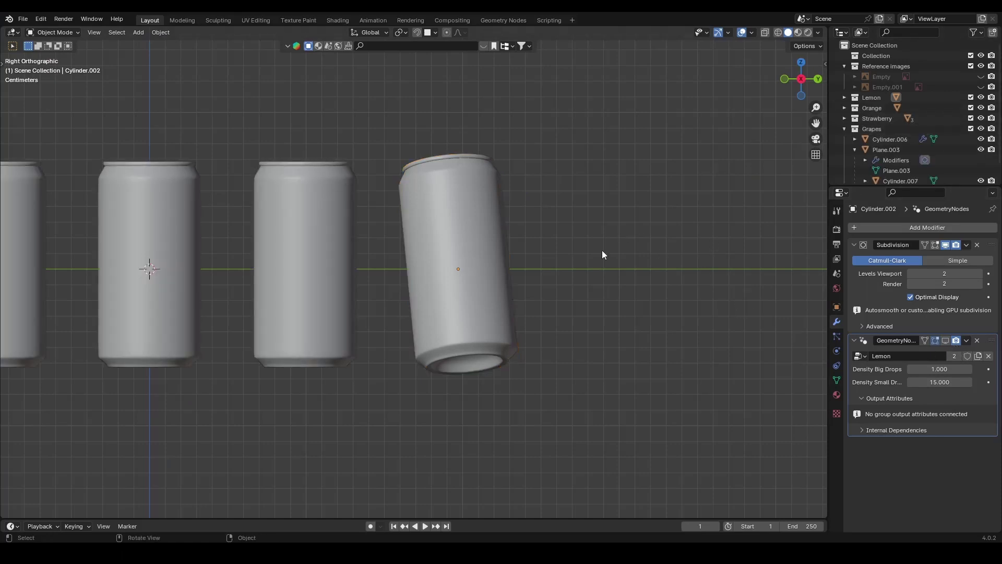
- Enter edit mode on the orange can in face select mode and select the centre face of its underside
shift+middle_drag(397, 268, 464, 243)
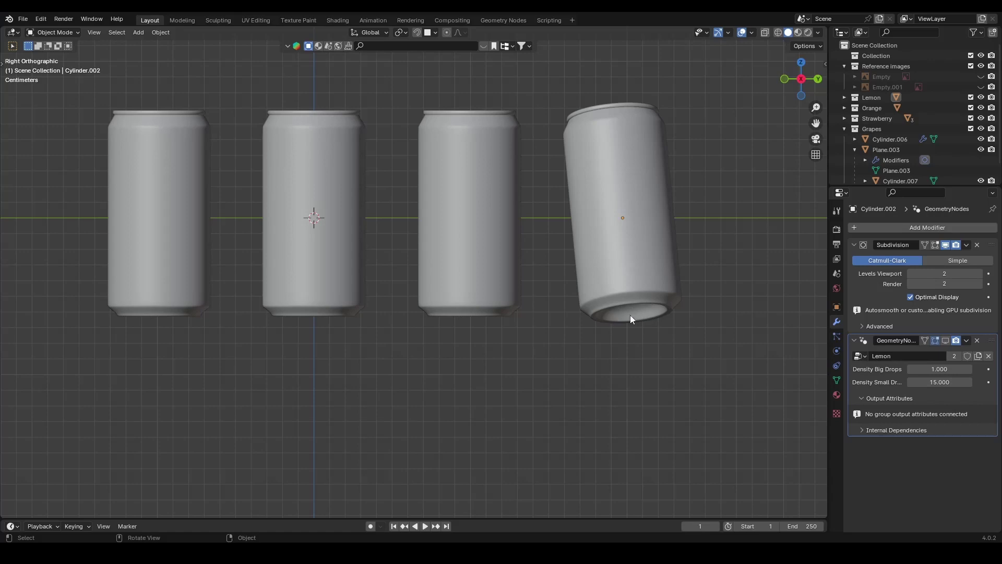
click(481, 196)
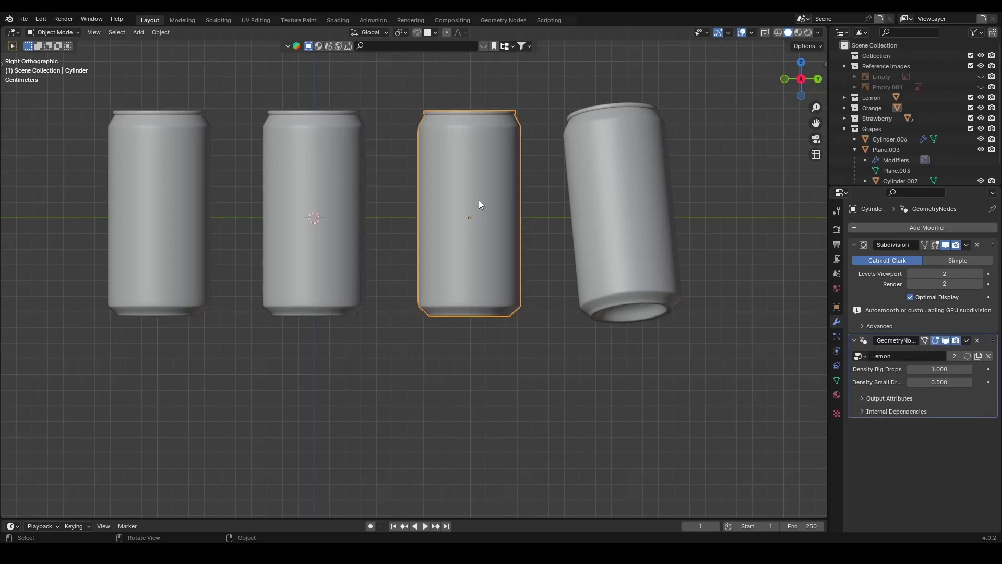
middle_drag(481, 293, 467, 277)
scroll(467, 276, up, 3)
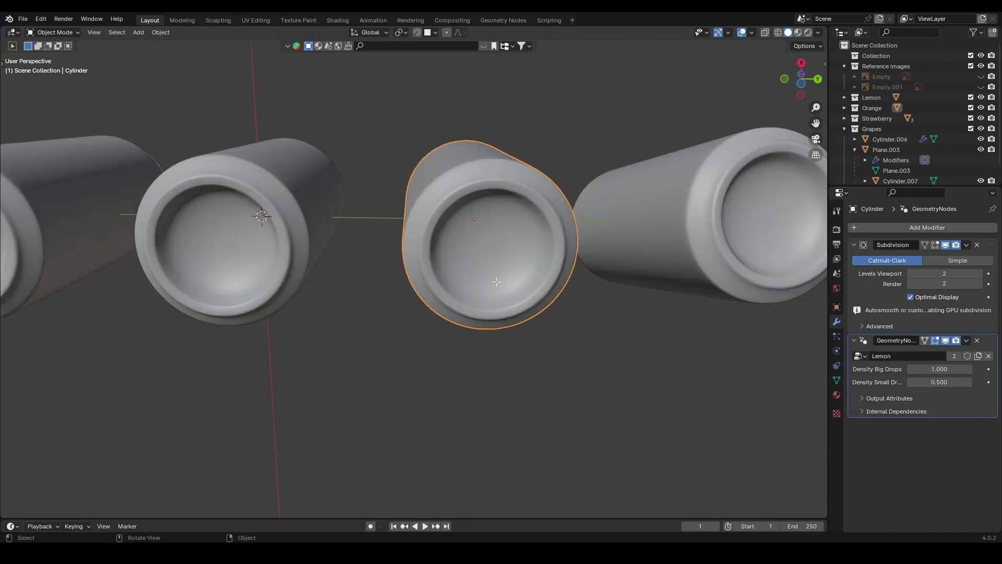
key(Tab)
click(110, 33)
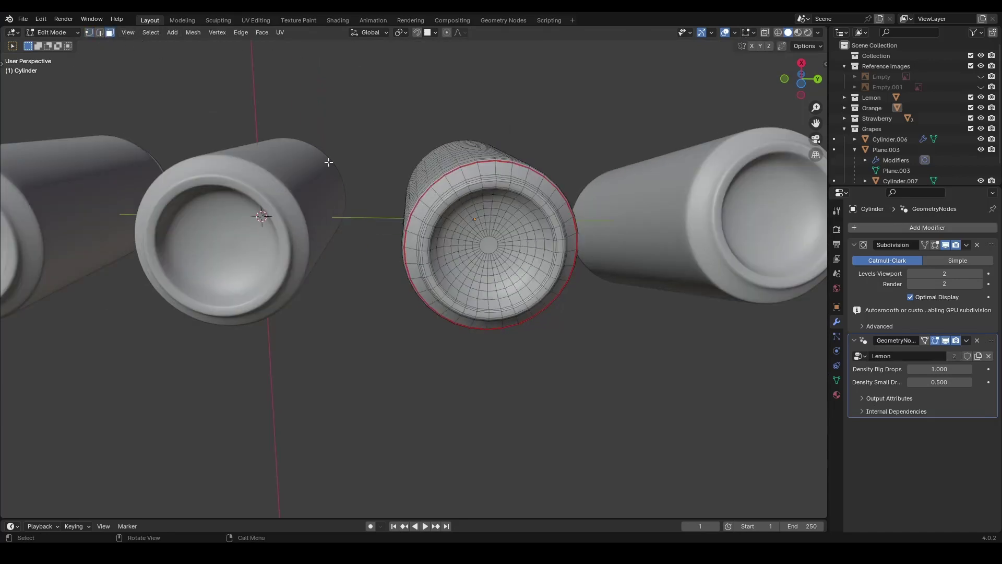
scroll(509, 250, up, 2)
click(521, 232)
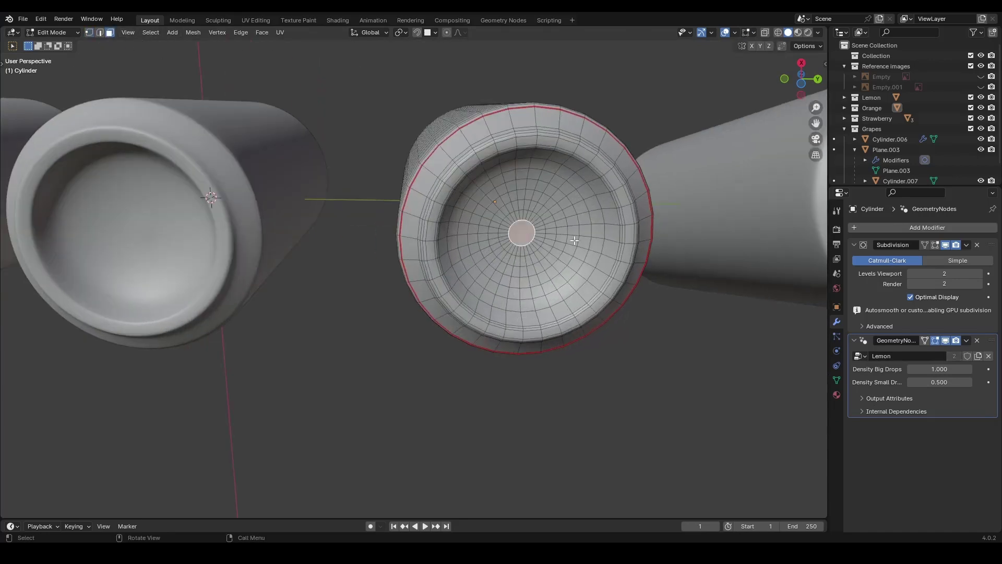
- Grow the selection across the orange can's recessed base and invert it to select the rest of the can
key(ctrl+KP_Add)
key(ctrl+KP_Add)
key(ctrl+KP_Add)
key(ctrl+KP_Add)
key(ctrl+KP_Add)
key(ctrl+KP_Add)
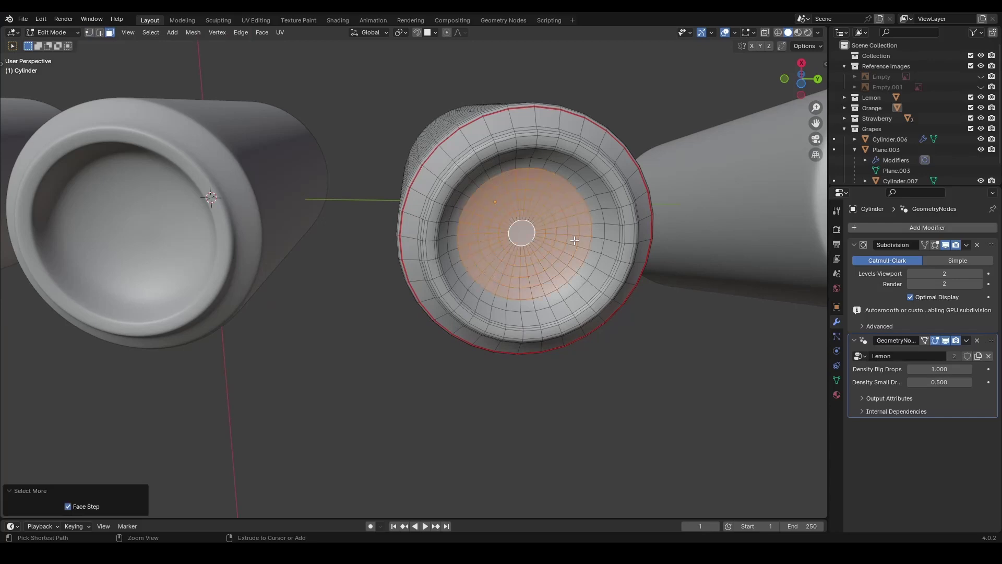
middle_drag(574, 240, 550, 271)
key(ctrl+KP_Add)
key(ctrl+KP_Add)
key(ctrl+KP_Add)
scroll(549, 271, down, 2)
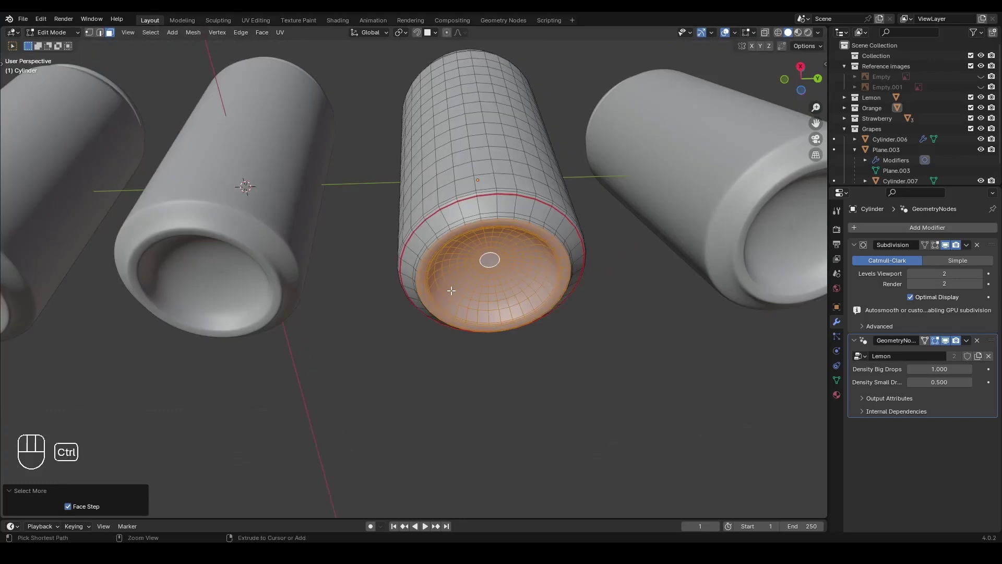
key(ctrl+i)
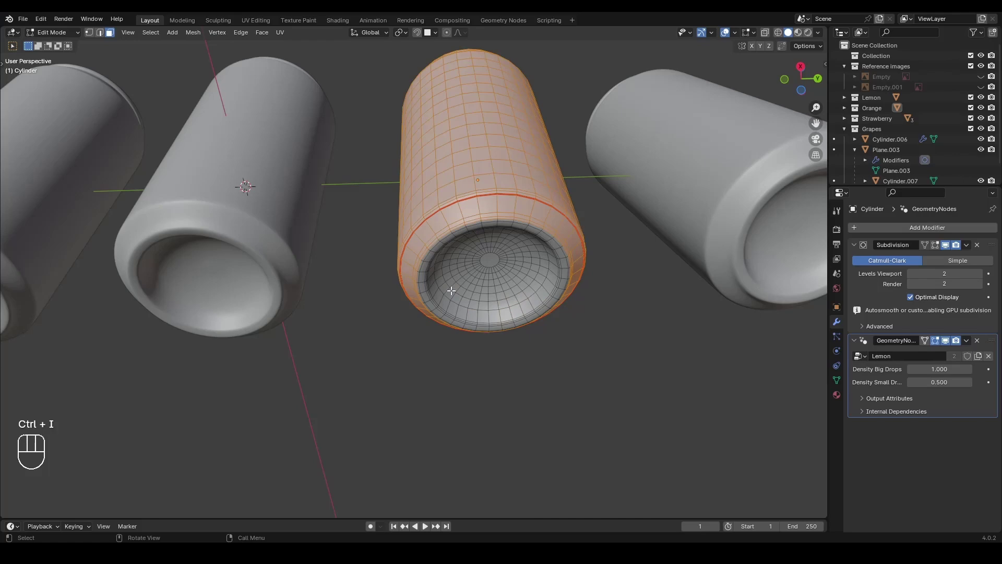
middle_drag(506, 129, 546, 334)
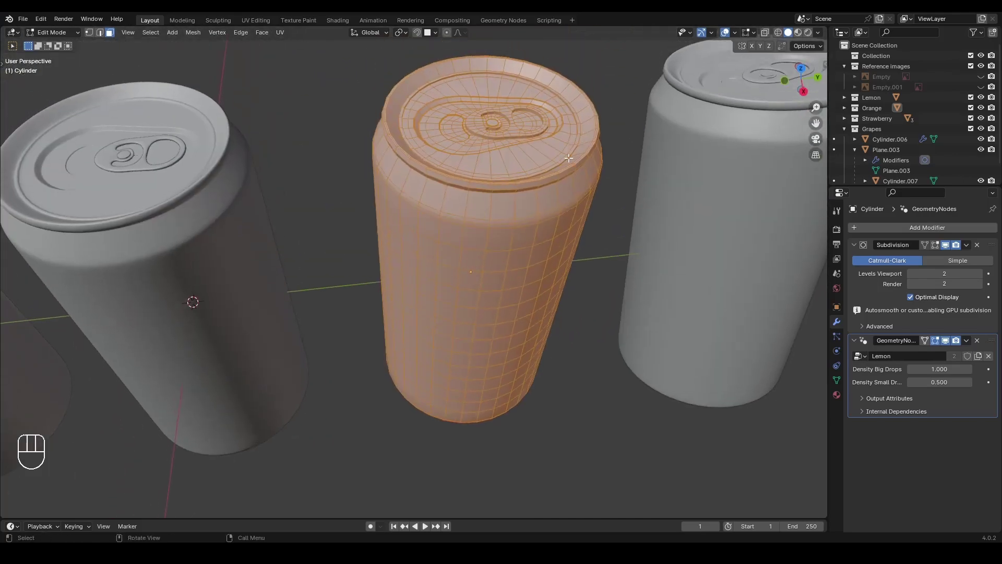
key(Tab)
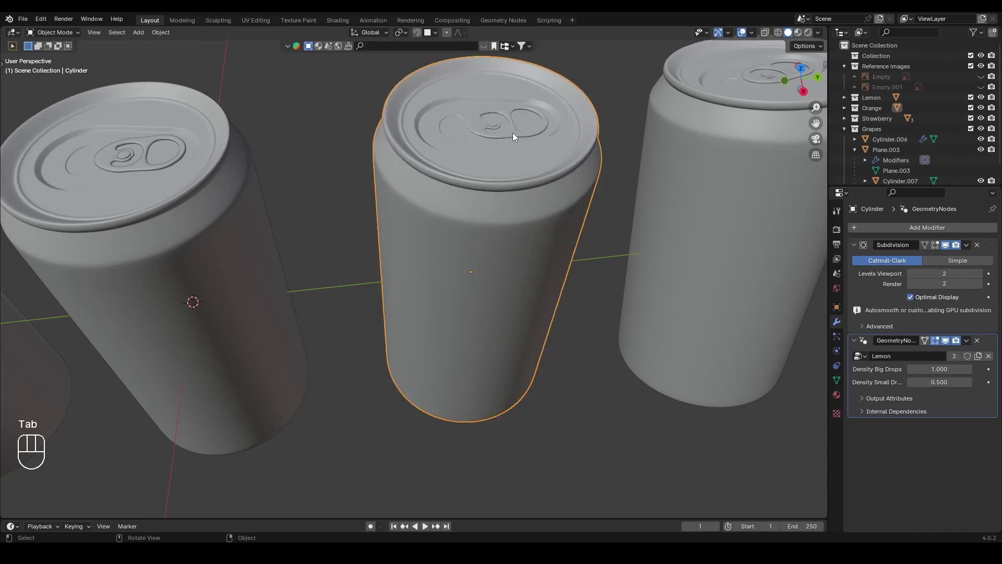
- Join the strawberry can's pull tab and rivet into its can body
shift+middle_drag(133, 169, 379, 201)
click(378, 195)
scroll(366, 186, up, 3)
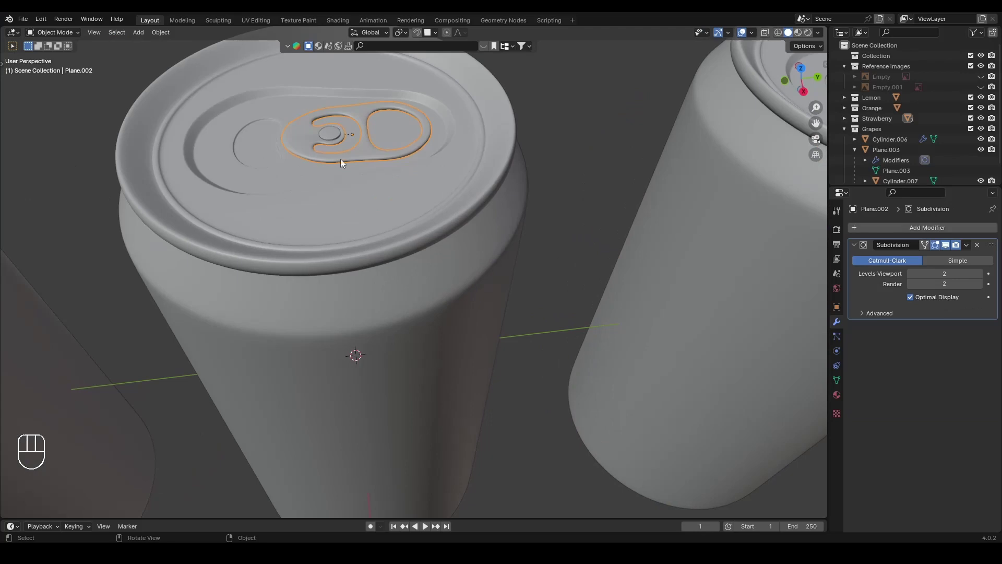
shift+click(379, 206)
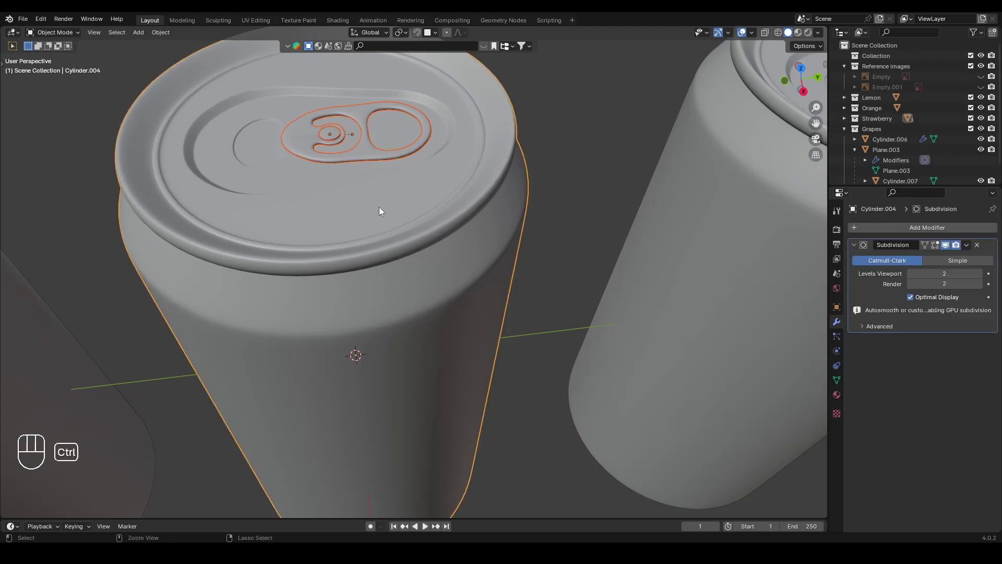
key(ctrl+j)
- Join the grape can's pull tab and rivet into its can body
scroll(379, 207, down, 5)
alt+shift+middle_drag(330, 223, 349, 242)
scroll(193, 217, up, 4)
alt+shift+middle_drag(193, 217, 320, 223)
click(309, 210)
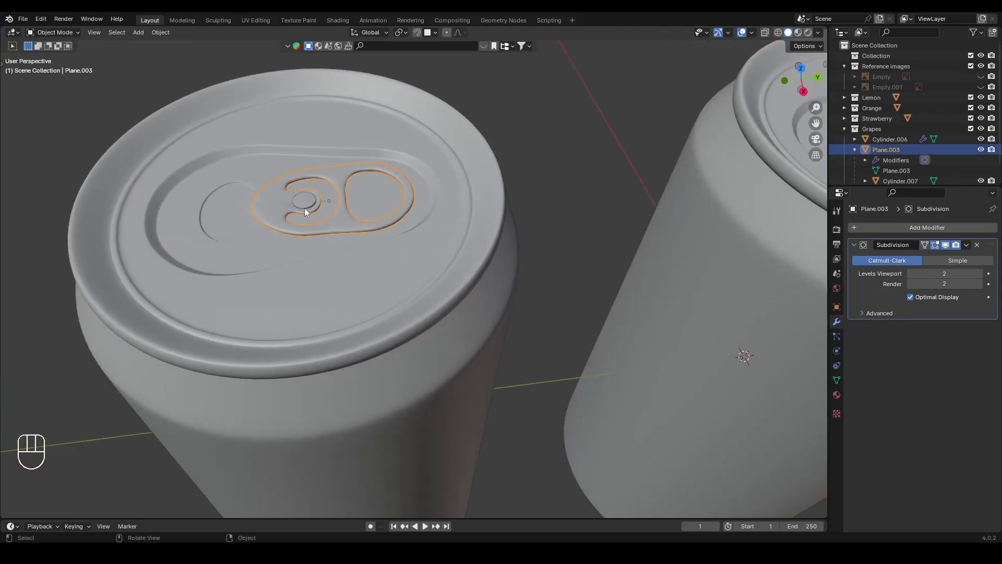
shift+click(309, 283)
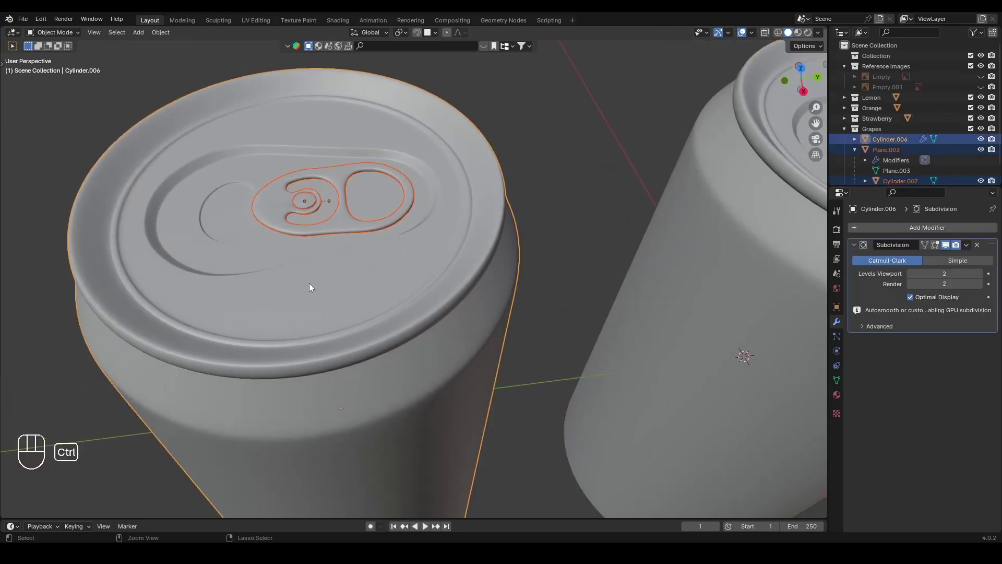
key(ctrl+j)
- Add a vertex group named Density Orange to the orange can and assign the faces outside the recessed base to it
scroll(309, 283, down, 4)
alt+shift+middle_drag(299, 284, 486, 246)
click(486, 246)
key(Tab)
middle_drag(494, 302, 509, 225)
click(838, 381)
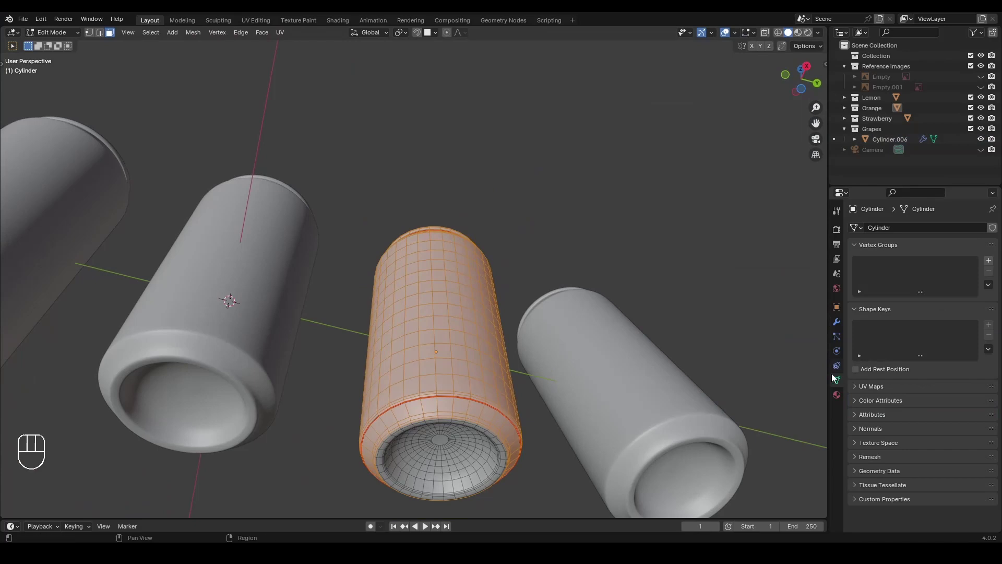
click(989, 261)
double_click(882, 264)
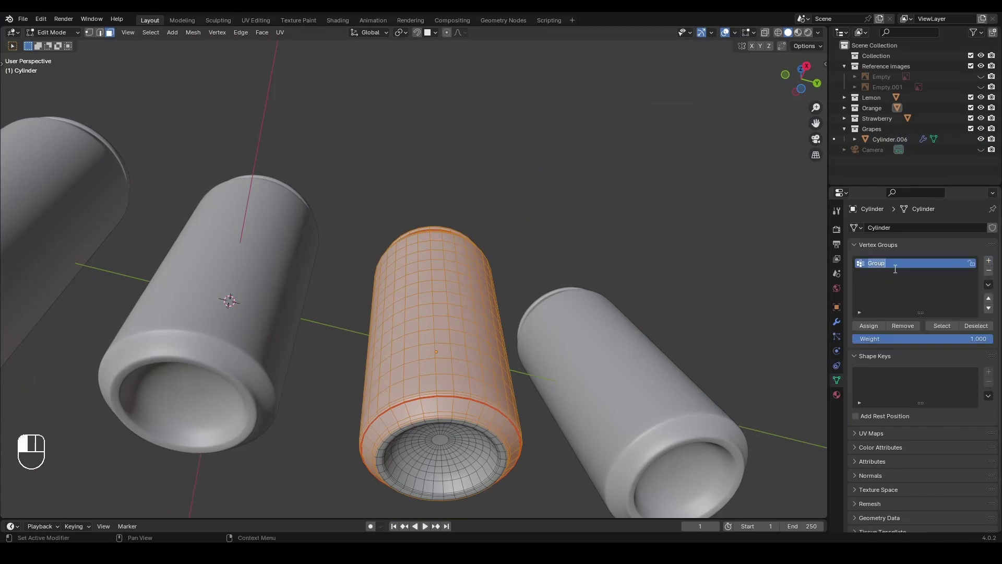
text(Density Orange)
key(Return)
click(875, 327)
- Verify the Density Orange group by clearing the selection and reselecting its members, then return to object mode
key(alt+a)
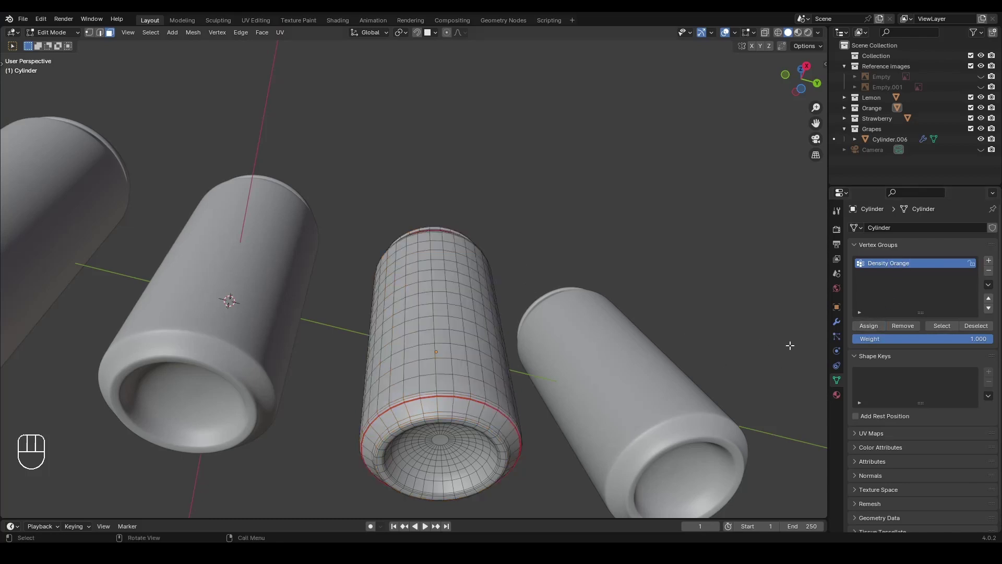
click(942, 326)
middle_drag(497, 330, 386, 267)
key(Tab)
- On the strawberry can, select the recessed base outward from its centre face and invert the selection to take the rest
click(380, 261)
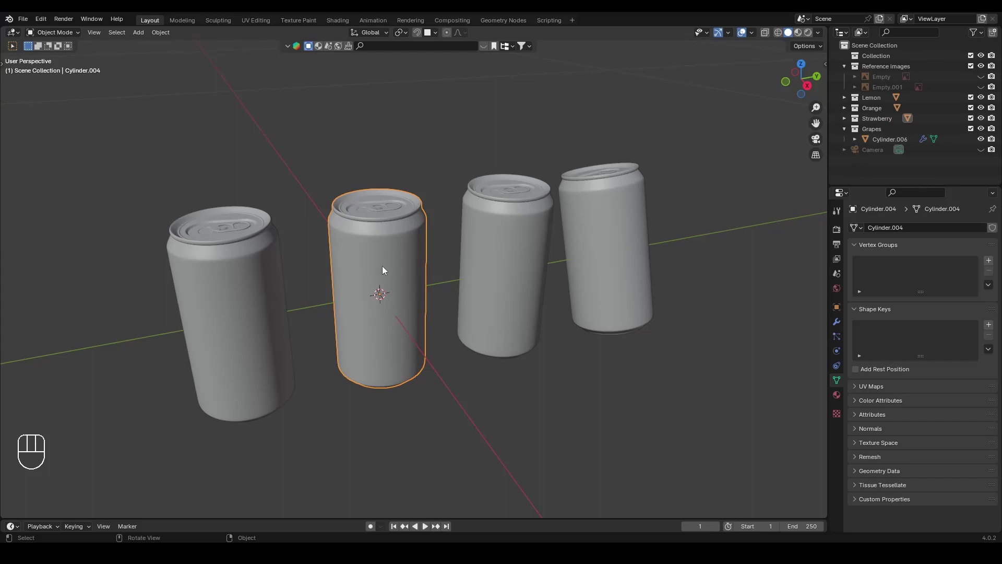
key(Tab)
middle_drag(405, 292, 400, 172)
scroll(352, 465, up, 5)
click(352, 464)
key(ctrl+KP_Add)
key(ctrl+KP_Add)
key(ctrl+KP_Add)
key(ctrl+KP_Add)
key(ctrl+KP_Add)
key(ctrl+KP_Add)
key(ctrl+KP_Add)
key(ctrl+KP_Add)
key(ctrl+KP_Add)
key(ctrl+KP_Add)
key(ctrl+KP_Add)
alt+drag(352, 465, 399, 496)
key(ctrl+i)
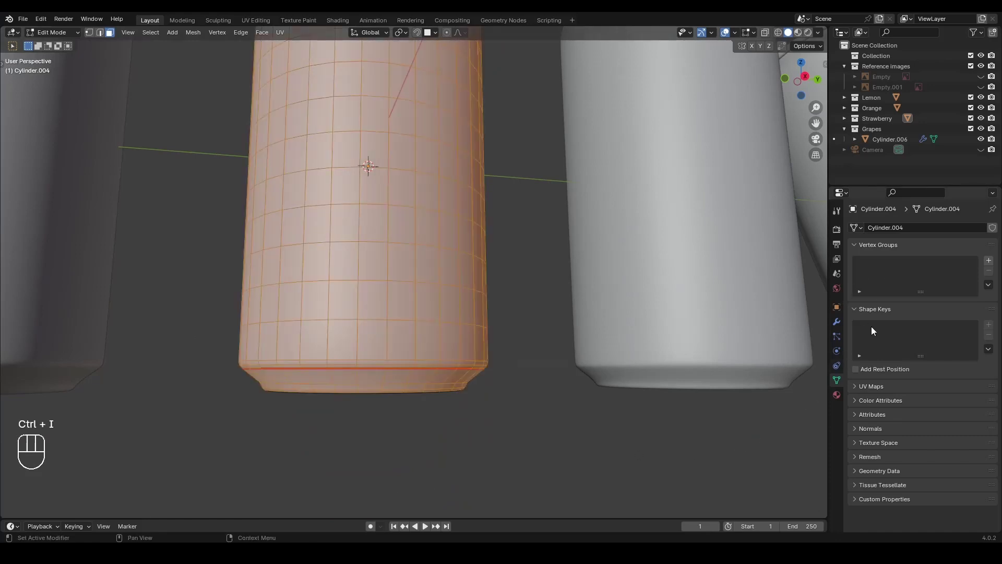
- Assign the strawberry can's selected faces to a new vertex group named Density-strawberry and leave edit mode
click(989, 260)
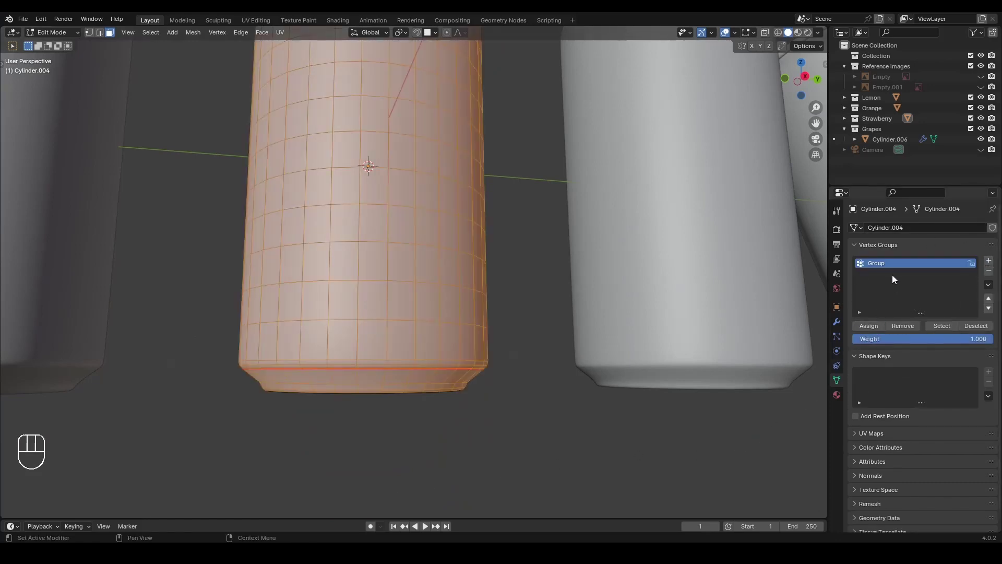
double_click(890, 263)
text(Density-strawberry)
key(Return)
click(870, 324)
key(Tab)
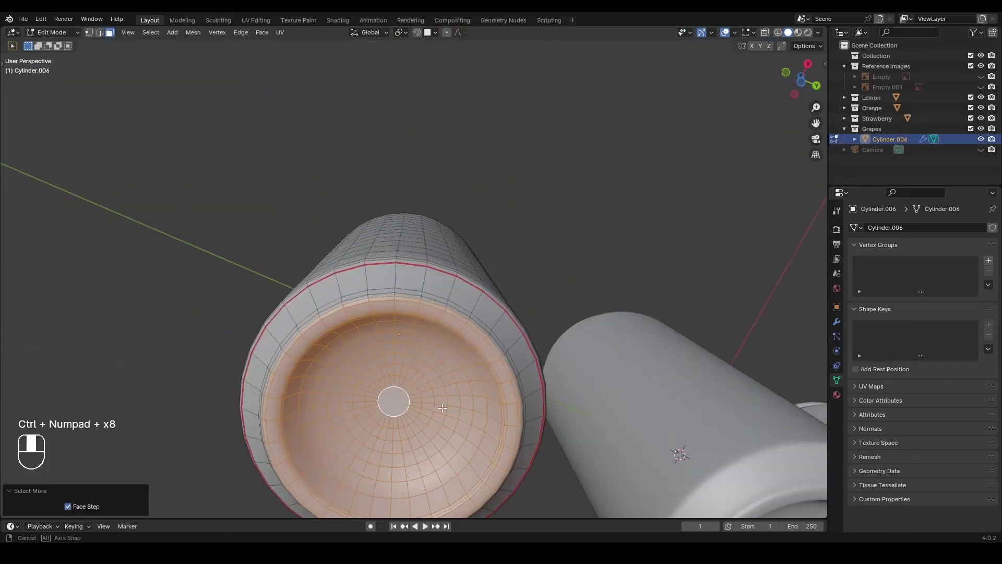
- Invert the base selection on the grape can and assign the faces to a new vertex group named Density Grapes
middle_drag(451, 324, 452, 452)
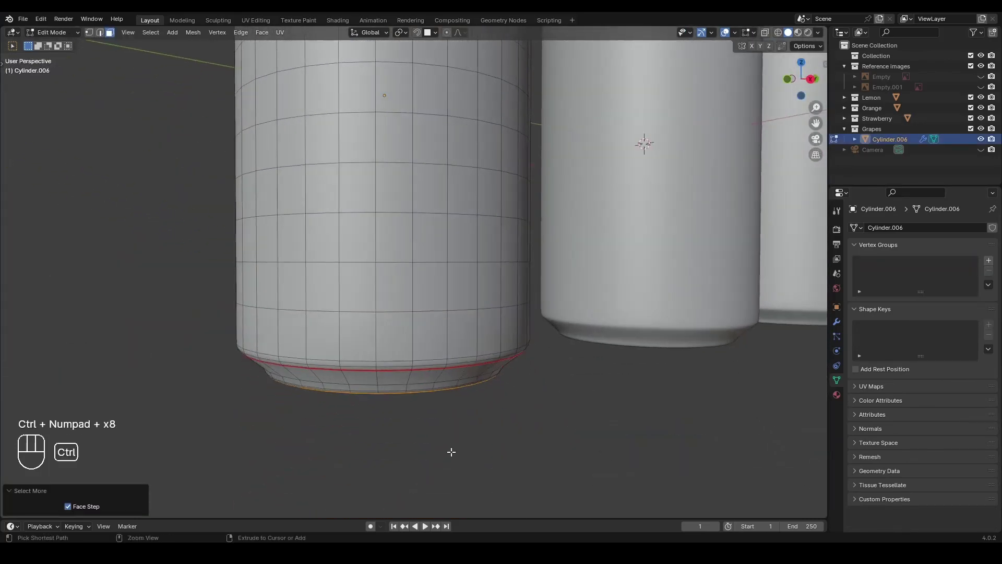
key(ctrl+i)
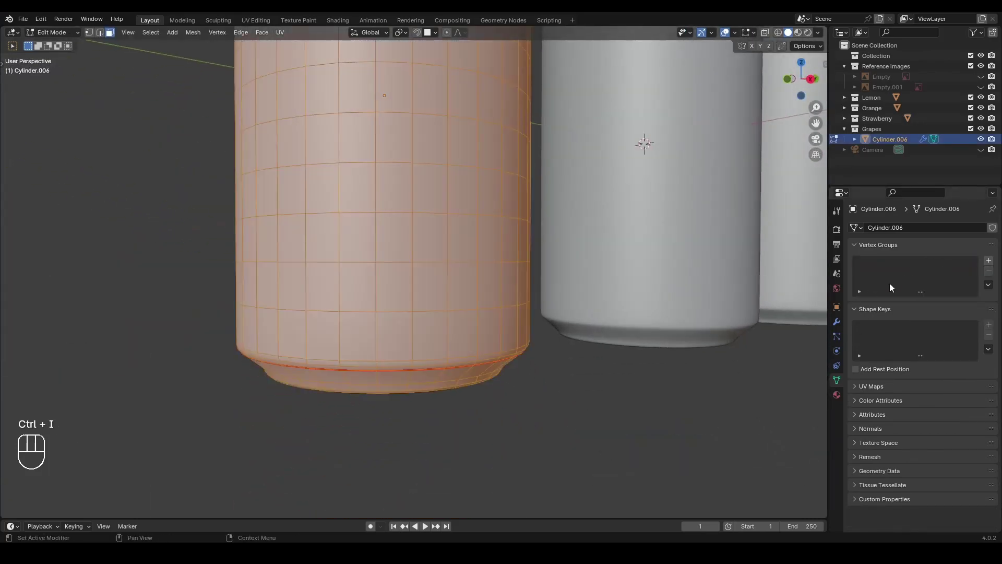
click(986, 261)
double_click(885, 264)
text(Density Grapes)
click(878, 328)
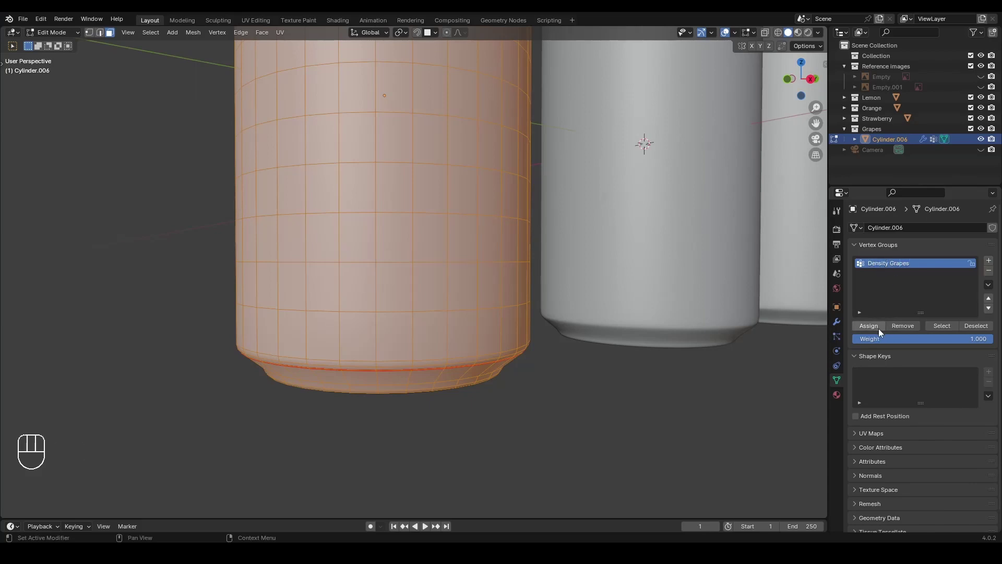
key(Tab)
- Check the vertex group of each of the four cans in the right orthographic view, ending on the lemon can
scroll(594, 291, down, 6)
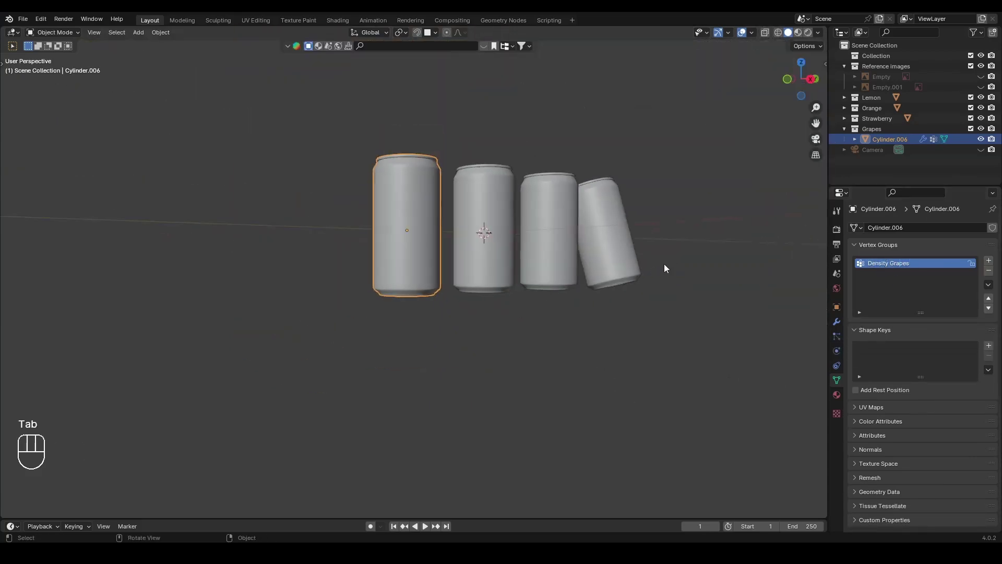
key(KP_3)
click(554, 255)
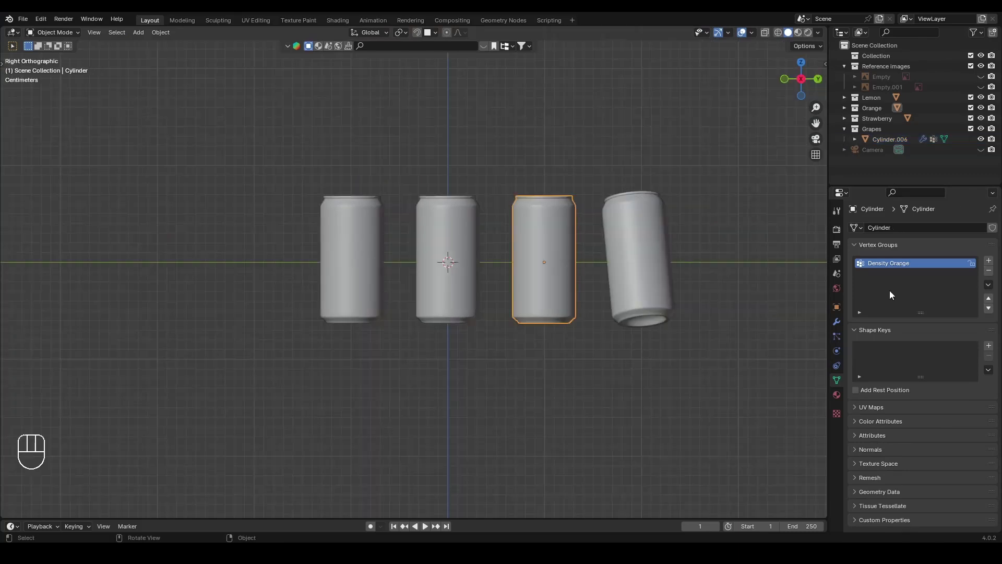
click(465, 257)
click(346, 258)
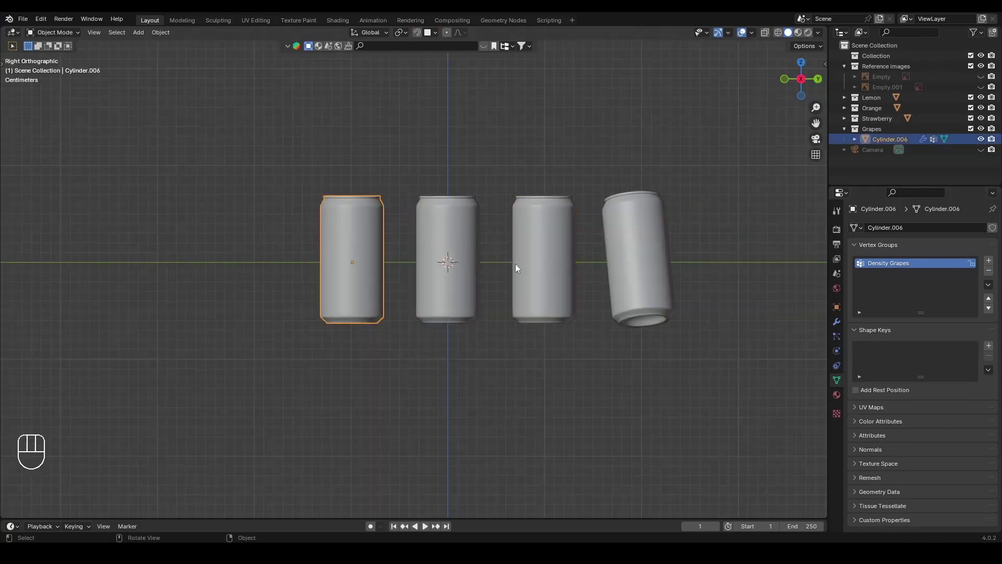
click(629, 254)
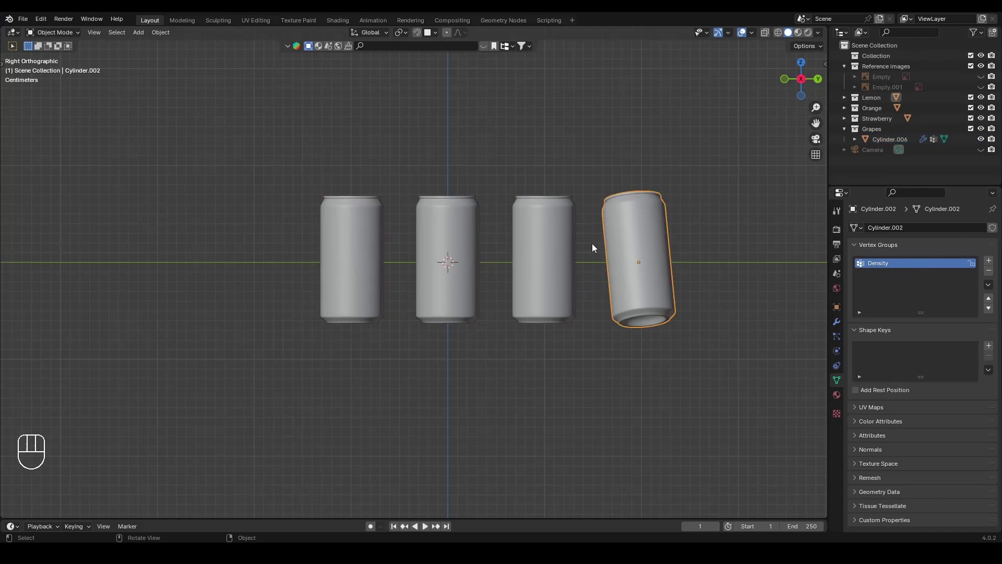
- Display the lemon can's modifiers and widen the Properties editor so the density input names are readable
shift+middle_drag(679, 269, 626, 268)
click(836, 322)
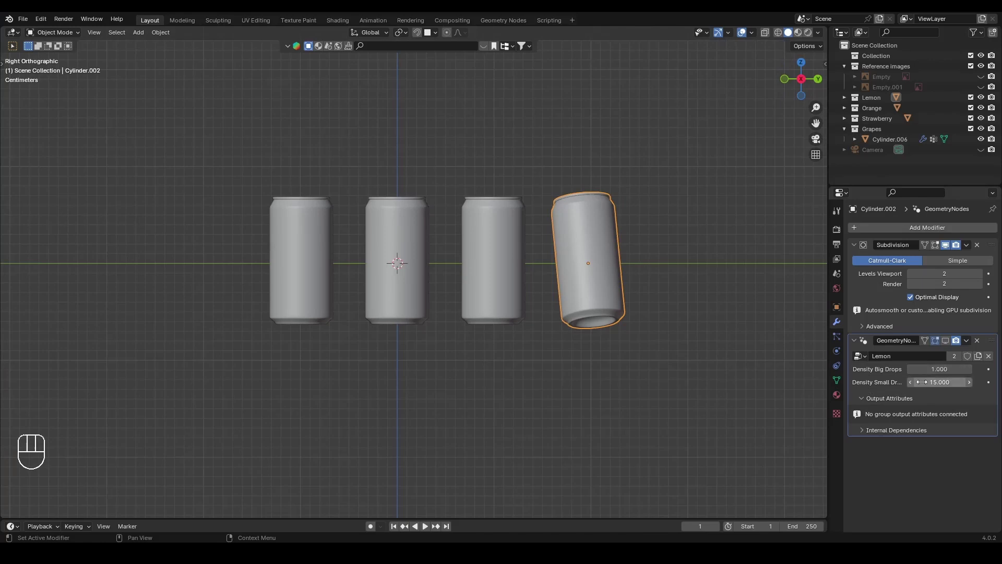
drag(840, 381, 804, 381)
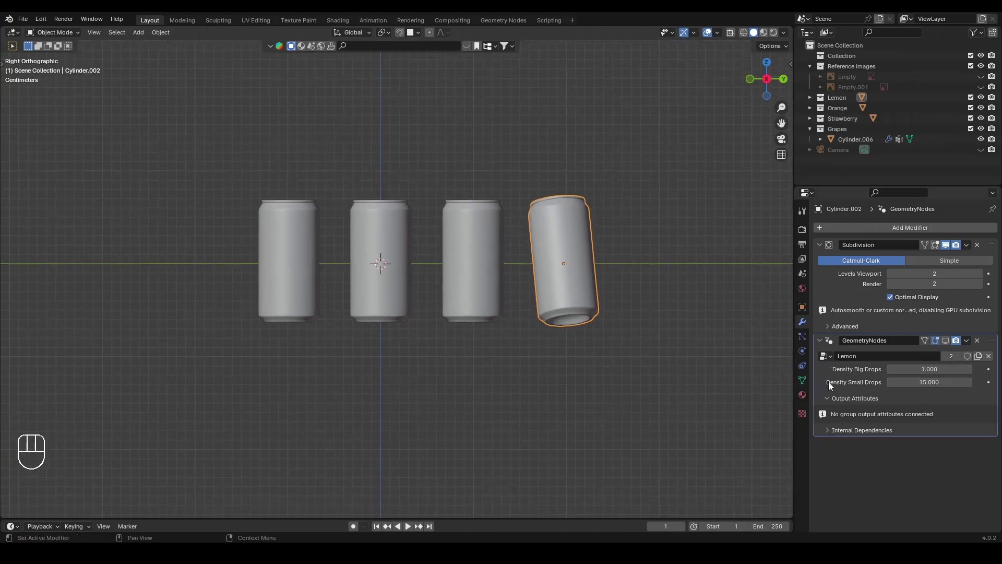
- In the Geometry Nodes workspace, add a Geometry Nodes modifier to the orange can and assign the Lemon node group to it
click(500, 20)
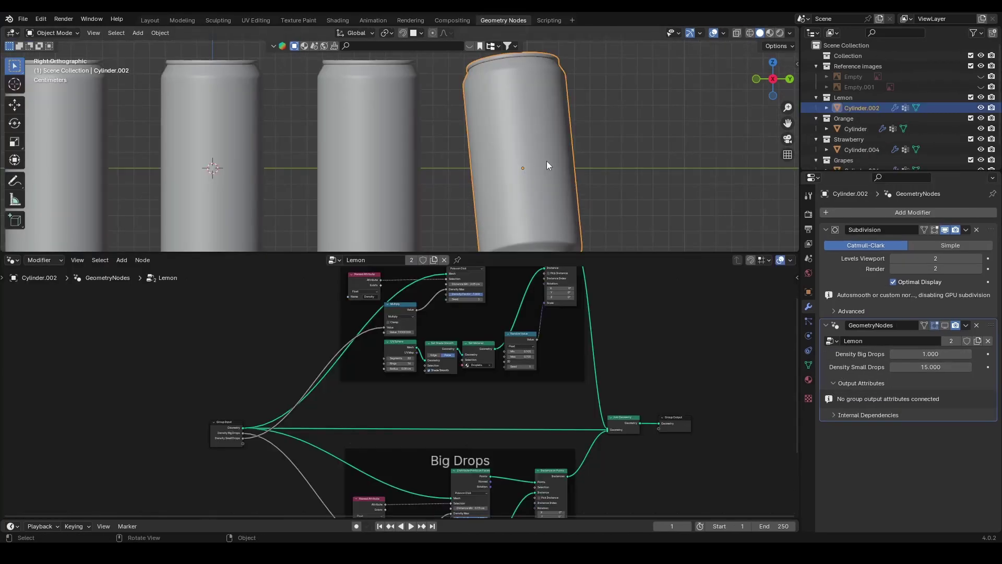
scroll(528, 161, down, 4)
click(470, 141)
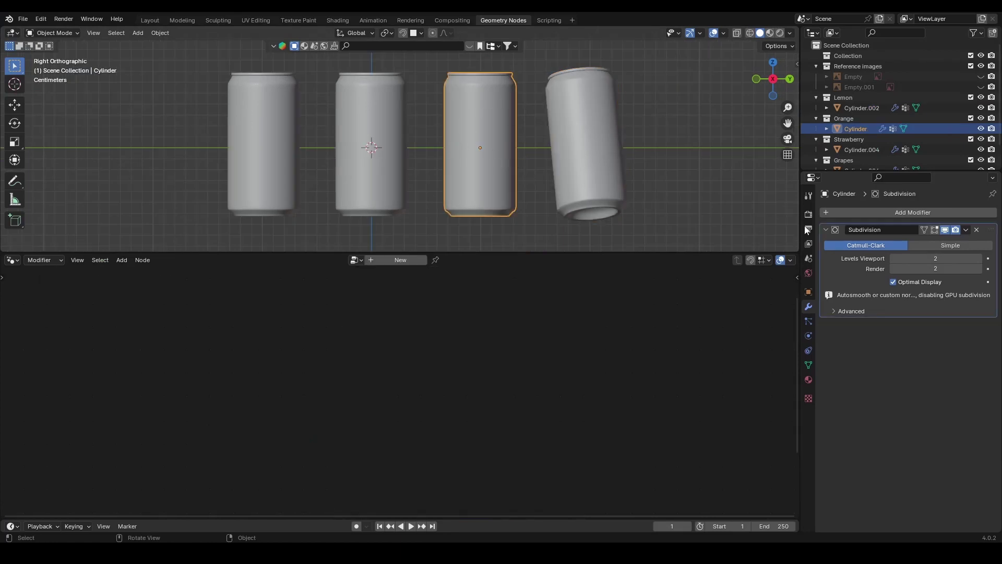
click(878, 211)
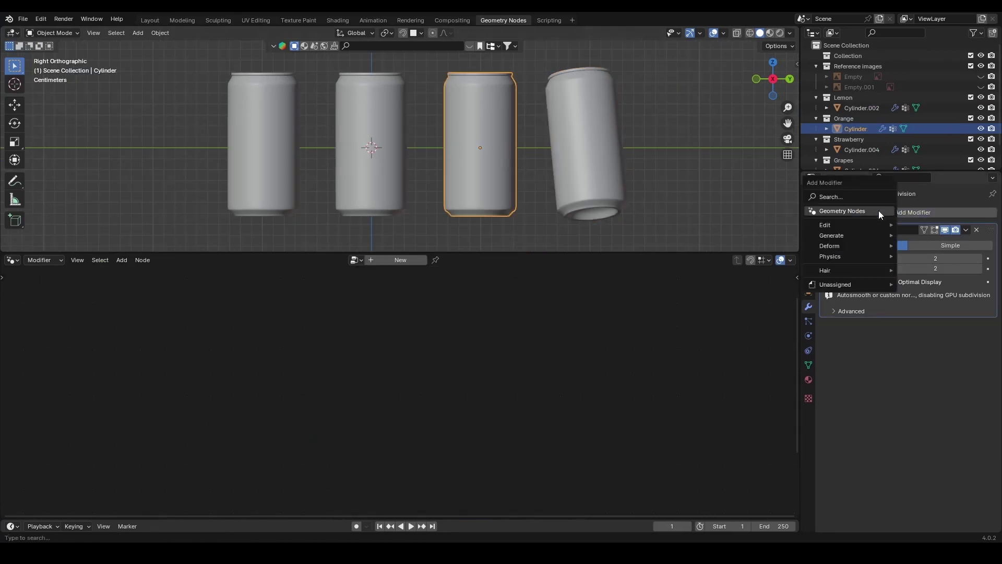
click(843, 212)
click(832, 342)
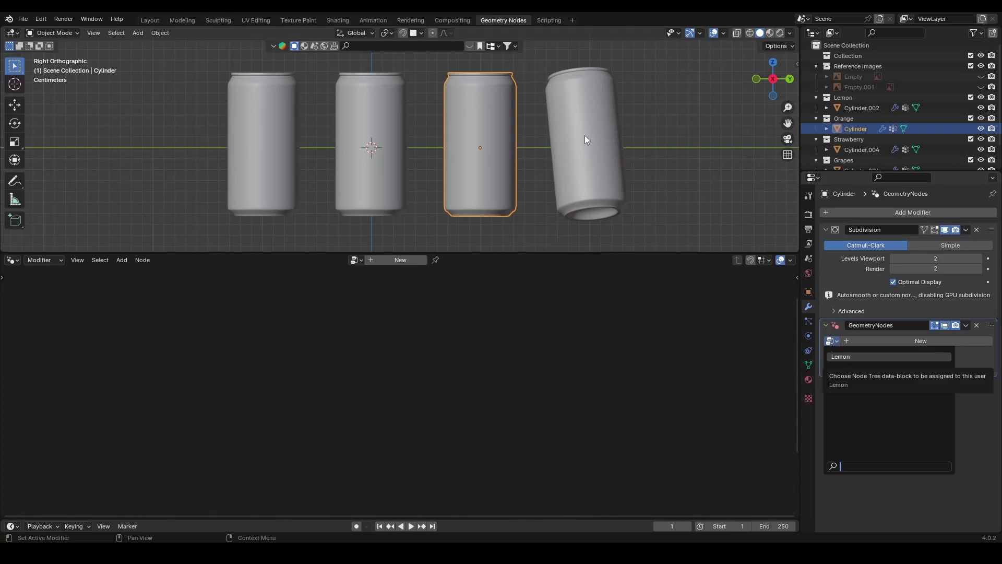
key(Return)
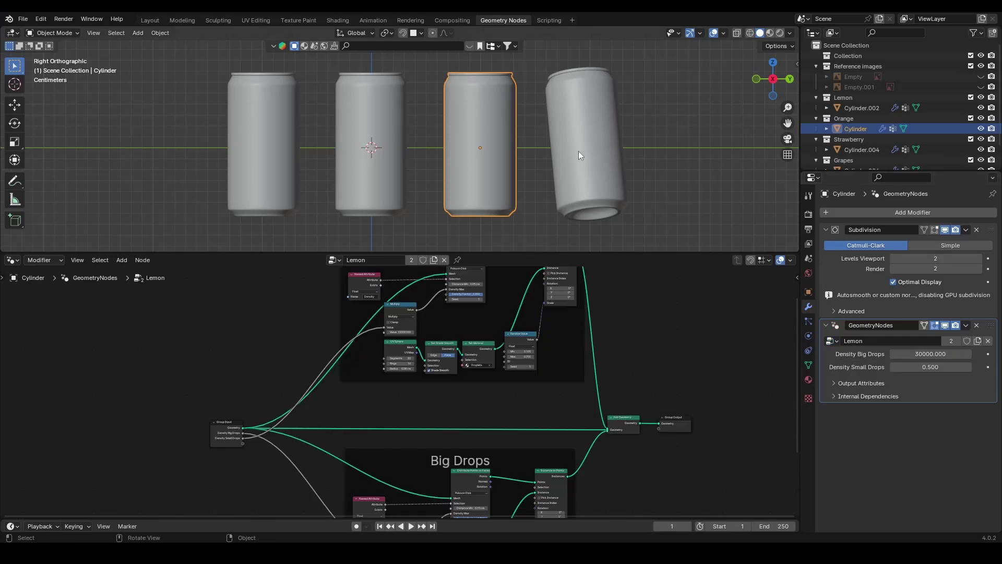
- Match the orange can's droplet densities to the lemon can's, with Density Big Drops 1 and Density Small Drops 15
click(596, 147)
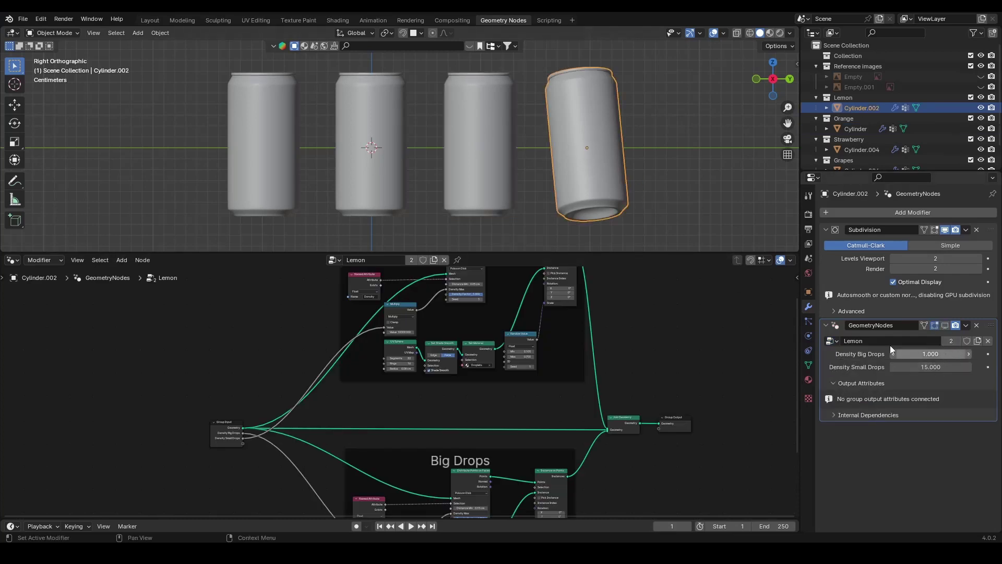
click(502, 165)
click(932, 354)
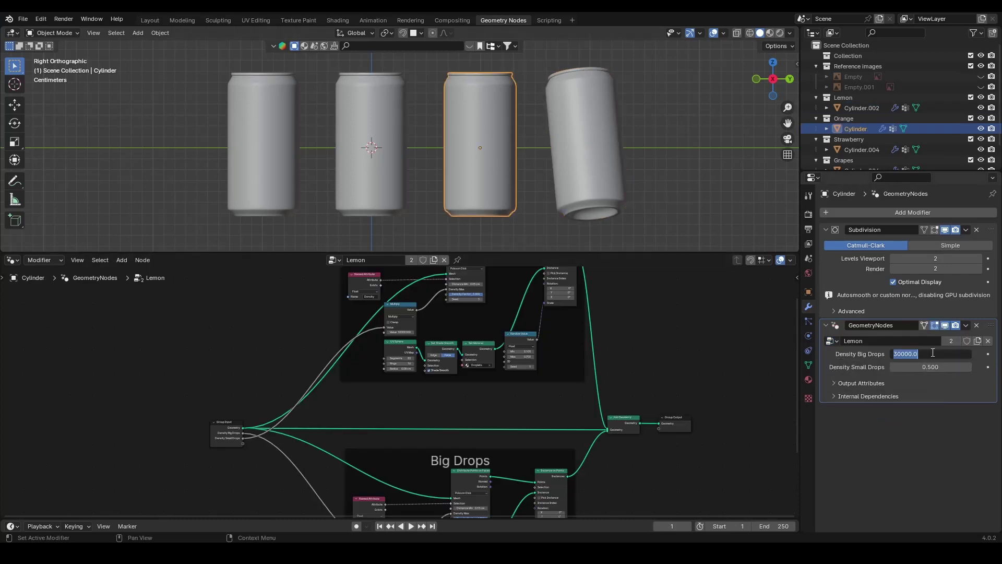
text(1)
text(5)
key(Return)
- Set the Named Attribute node in the Small Drops frame to Density Orange
scroll(372, 359, up, 5)
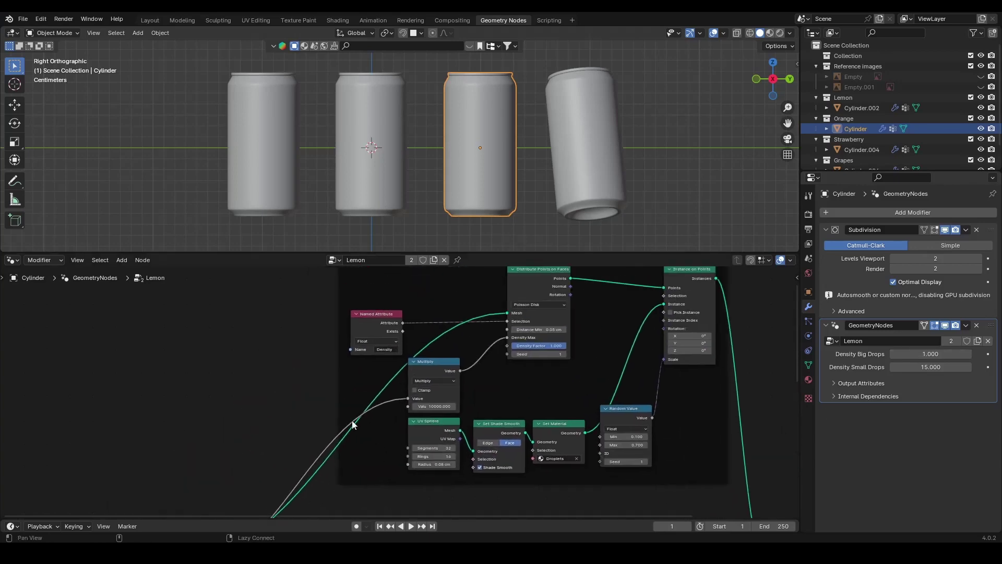
middle_drag(368, 390, 375, 413)
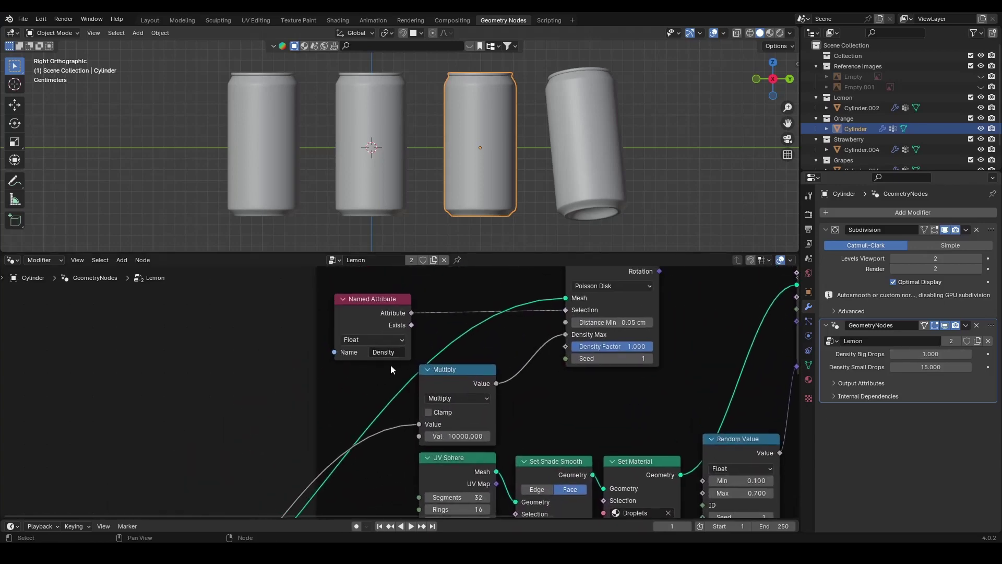
scroll(396, 365, up, 1)
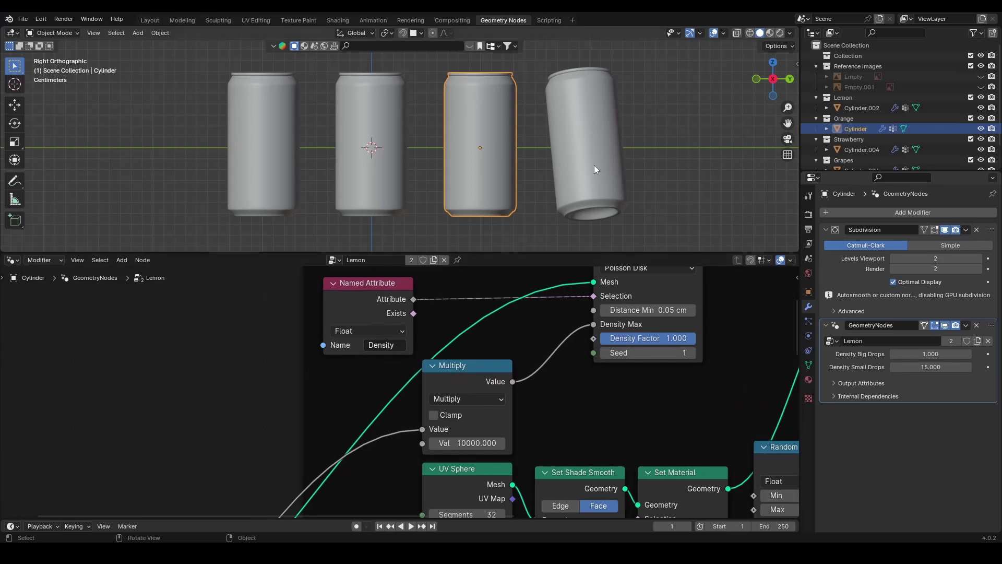
click(392, 346)
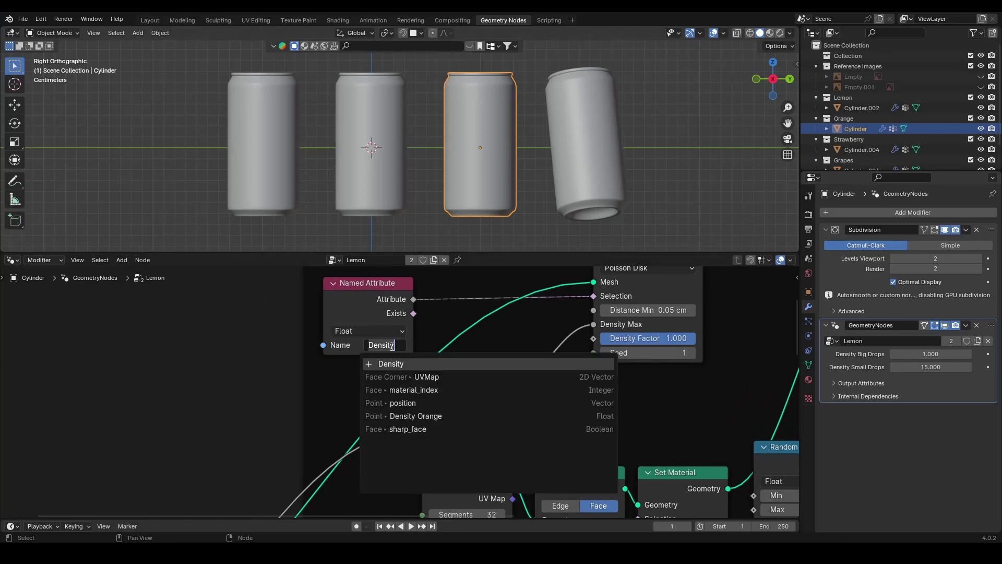
click(417, 416)
- Set the Big Drops frame's Named Attribute to Density Orange in the shared Lemon group and inspect the orange can's droplets
scroll(378, 390, down, 3)
shift+scroll(384, 409, down, 5)
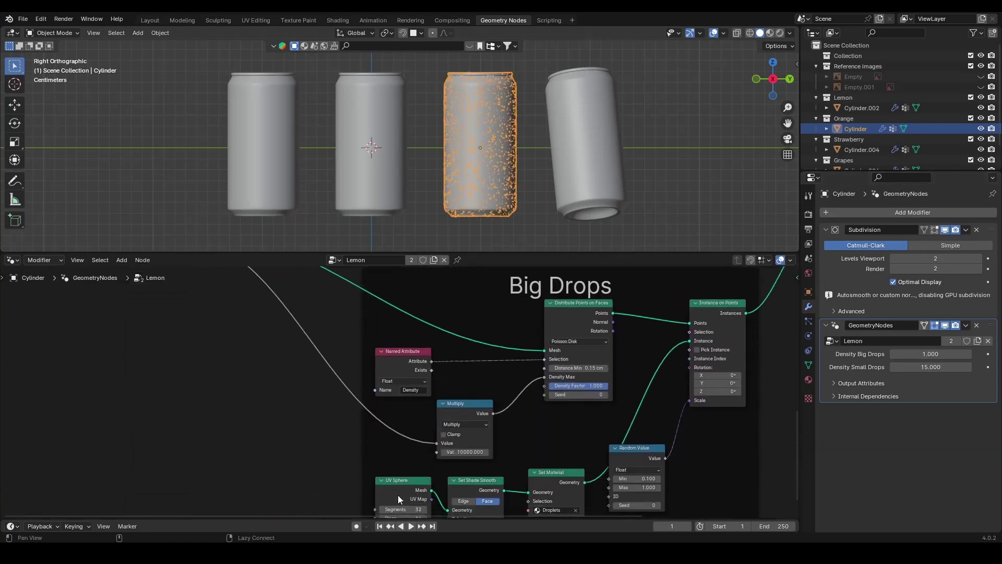
click(415, 390)
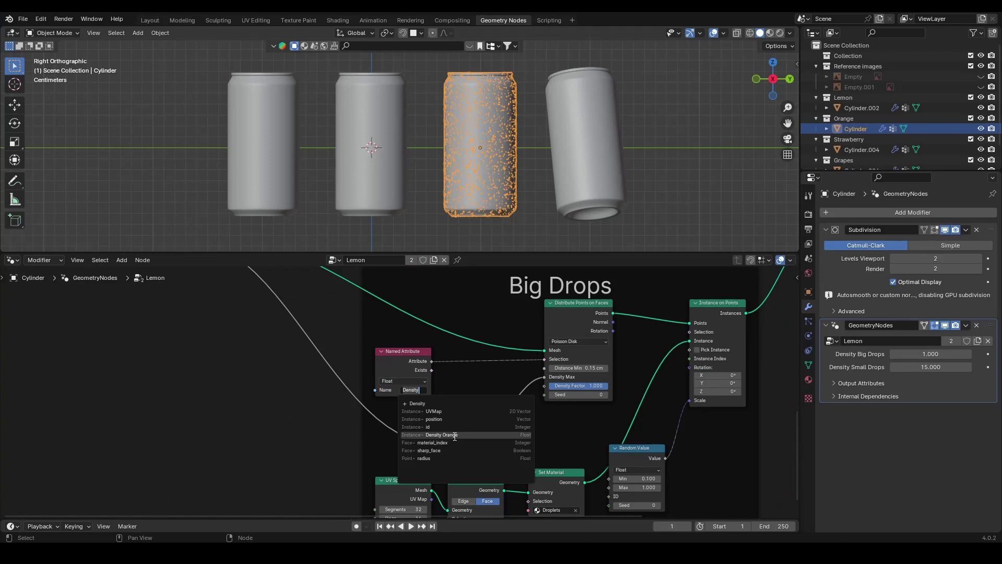
click(441, 435)
click(543, 209)
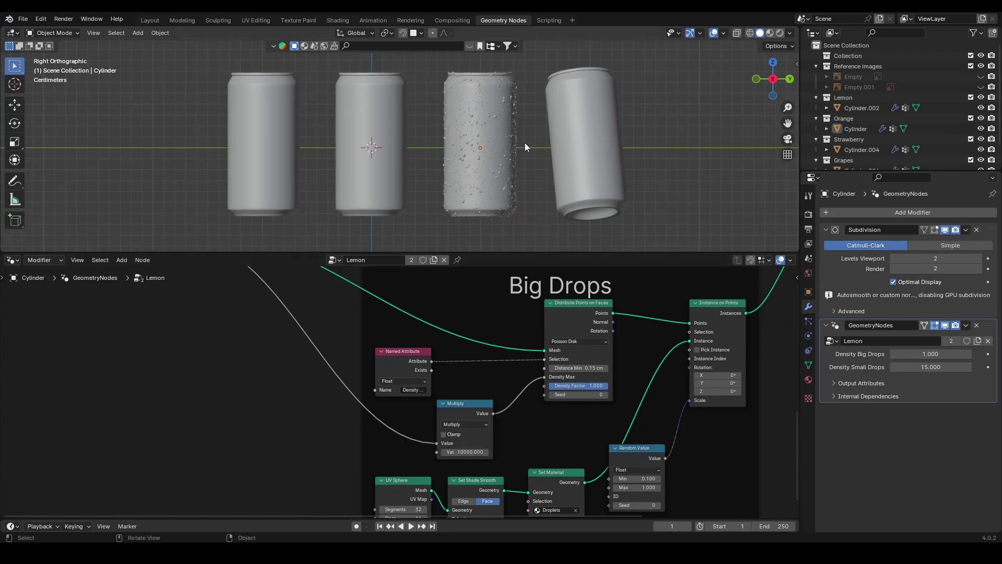
scroll(525, 142, up, 5)
scroll(621, 146, down, 3)
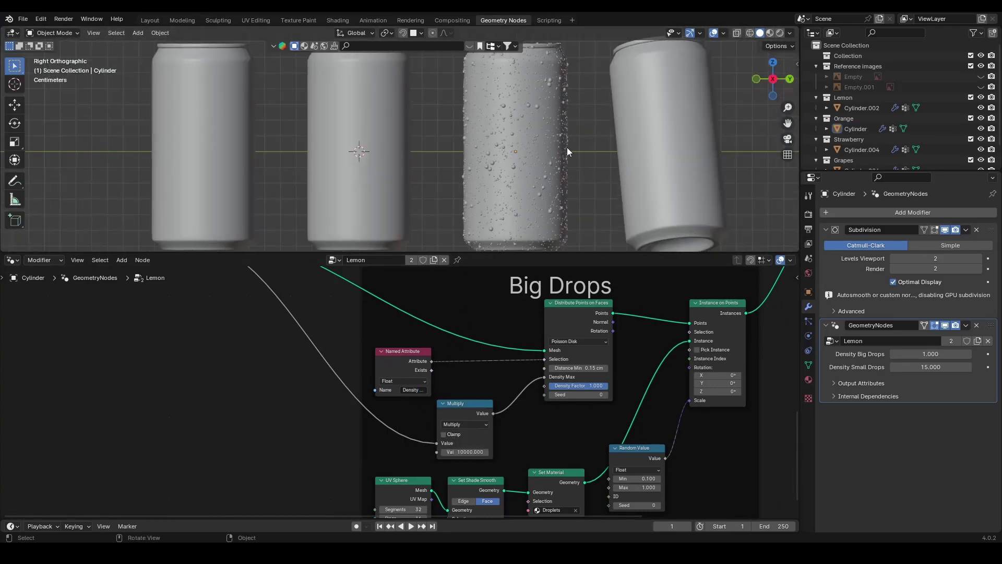
scroll(559, 162, down, 2)
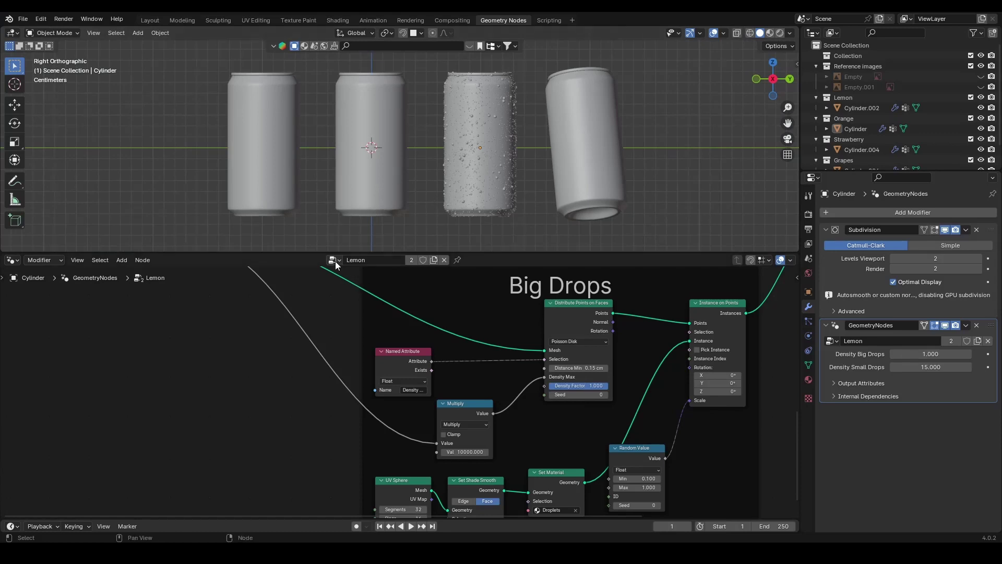
- Enable viewport display of the lemon can's Geometry Nodes modifier and return the Big Drops Named Attribute to Density
click(609, 170)
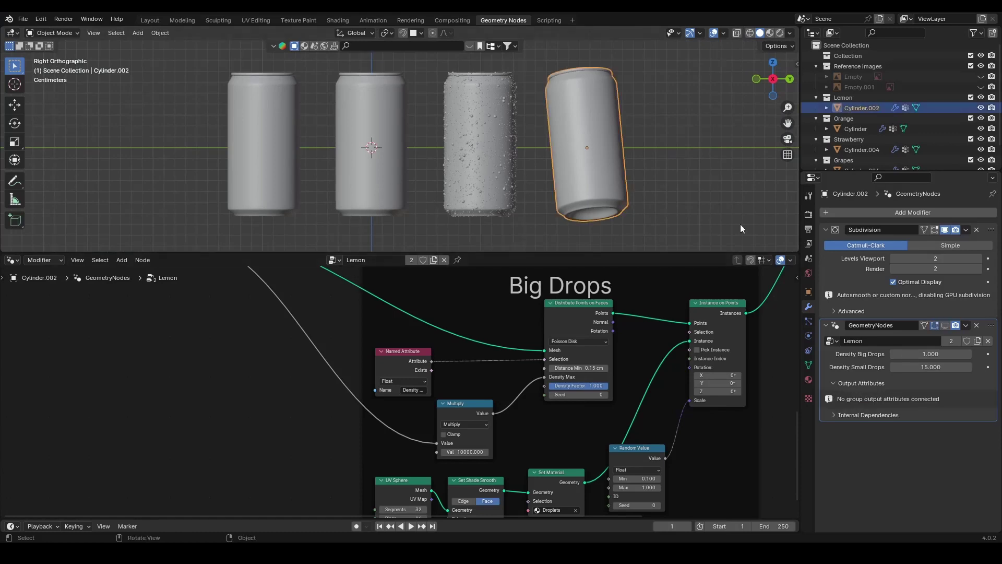
click(945, 326)
click(416, 390)
text(Orange)
click(426, 434)
key(ctrl+z)
- Make a single-user copy of the Lemon node group for the orange can and rename it Orange
click(492, 165)
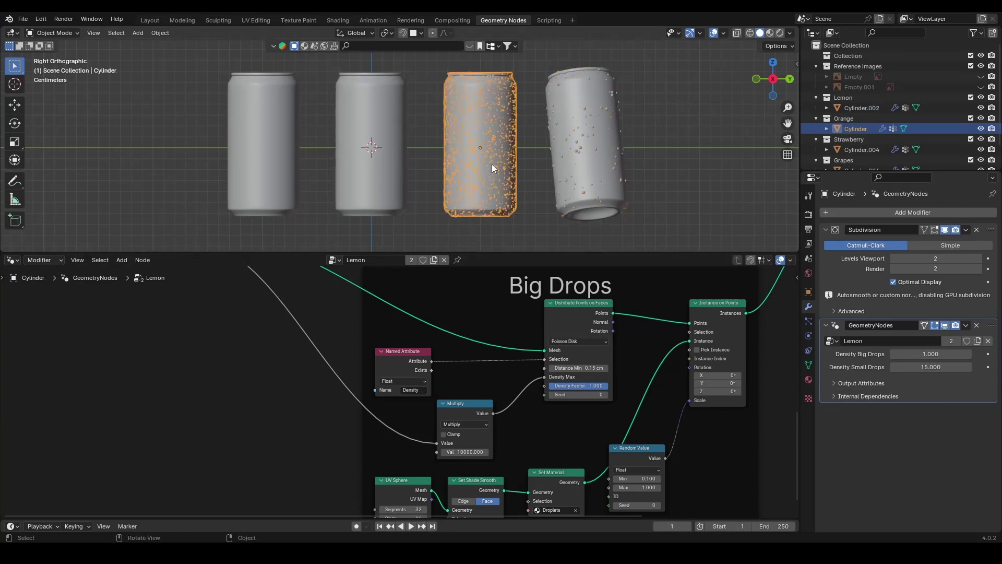
click(433, 260)
double_click(388, 261)
text(Orange.001)
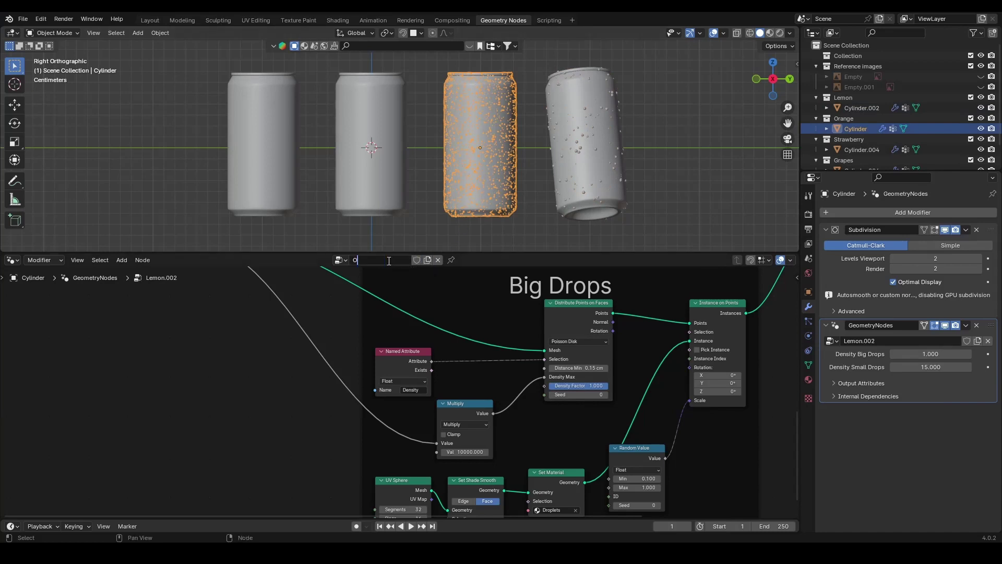
key(Return)
double_click(387, 261)
key(BackSpace)
key(BackSpace)
key(BackSpace)
key(BackSpace)
key(Return)
- Set the Big Drops Named Attribute in the Orange node group to Density Orange
click(415, 390)
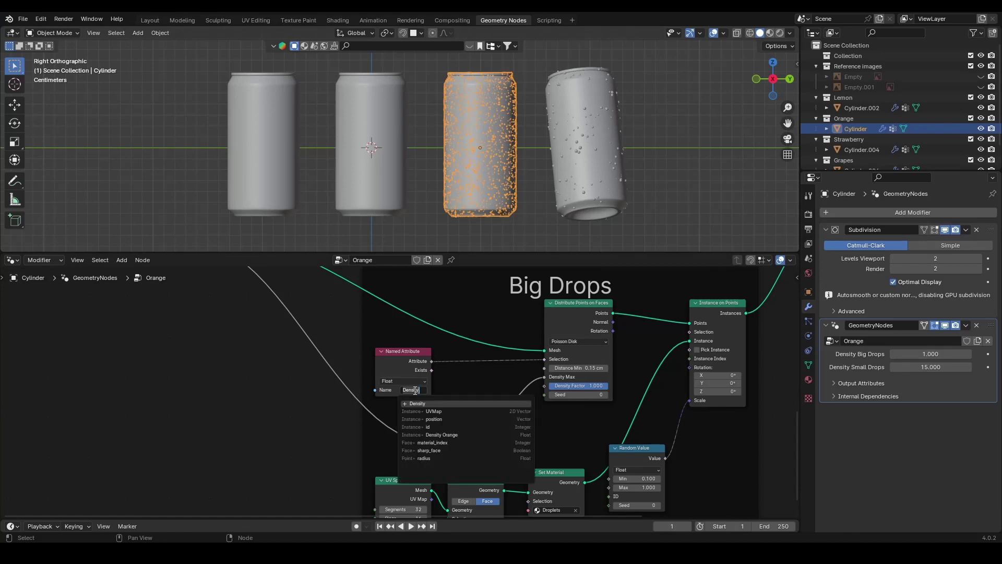
click(442, 435)
click(543, 217)
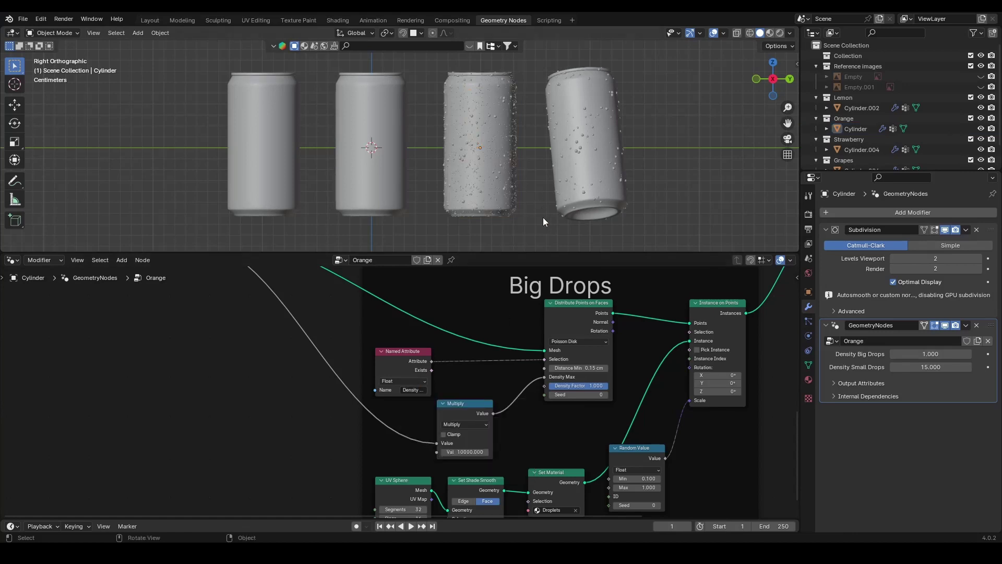
- Set the Small Drops Named Attribute in the lemon can's node group to Density and compare both cans' droplets
click(584, 168)
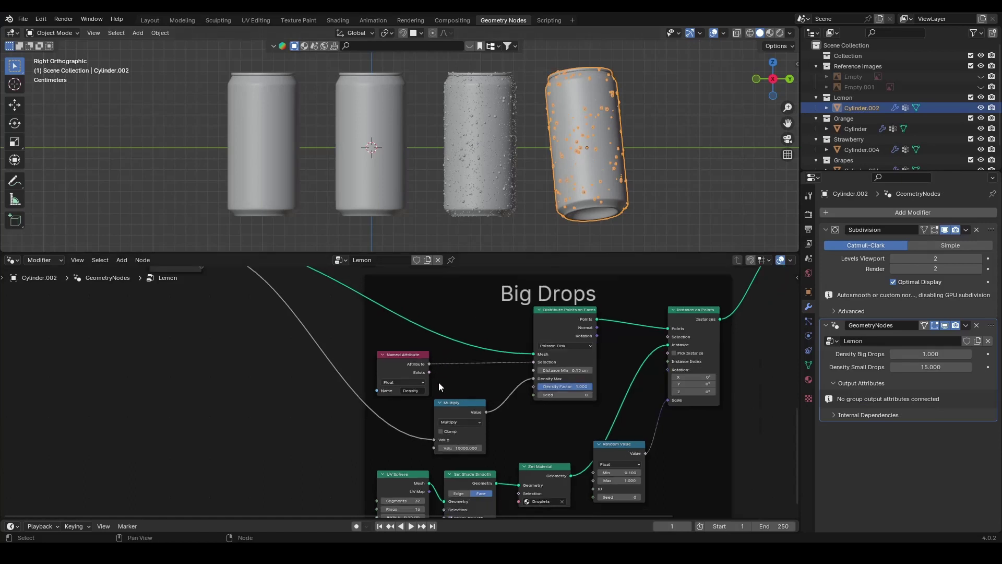
middle_drag(439, 381, 452, 284)
scroll(355, 362, down, 2)
shift+scroll(364, 386, down, 3)
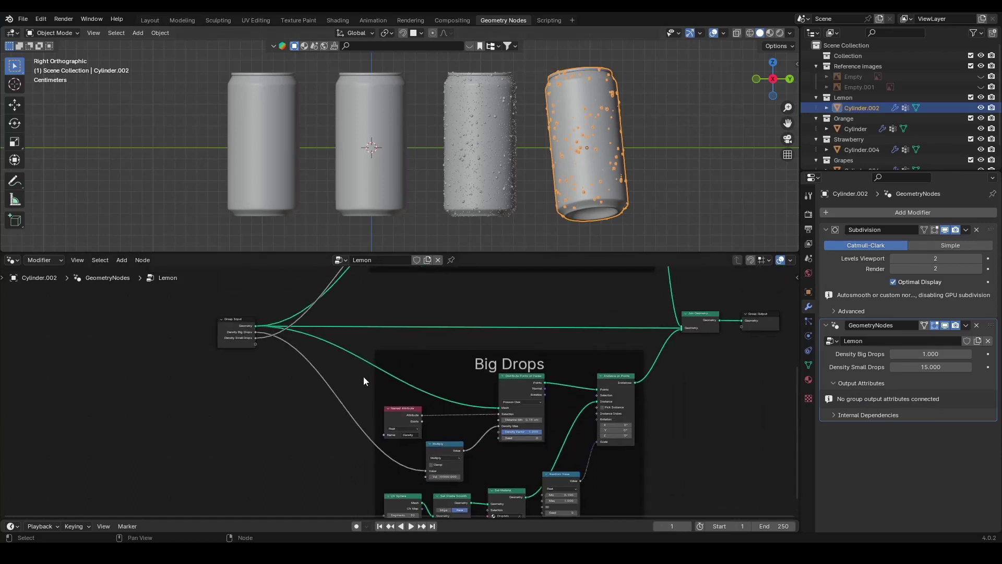
shift+scroll(400, 376, up, 4)
shift+scroll(401, 415, up, 5)
scroll(406, 406, up, 2)
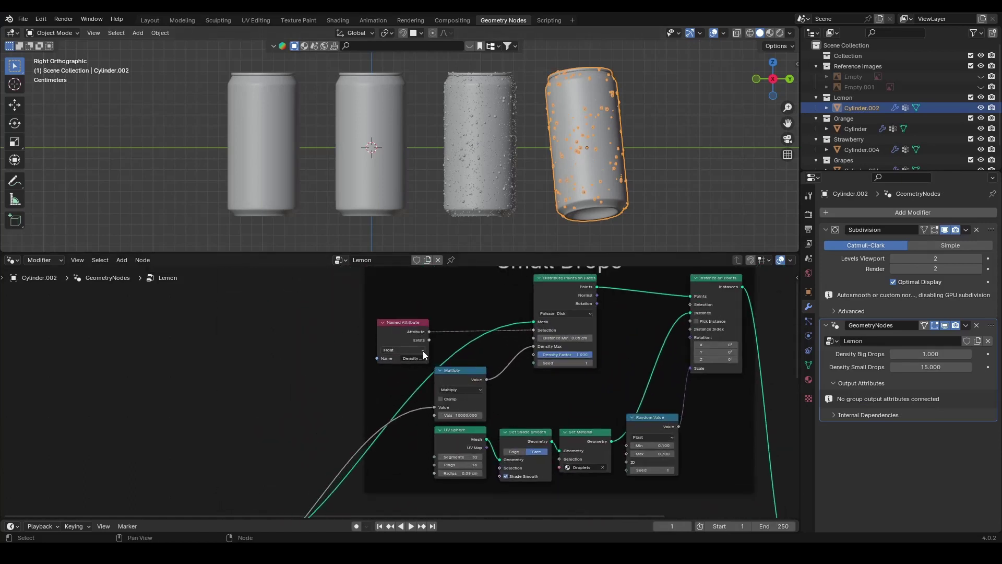
click(415, 358)
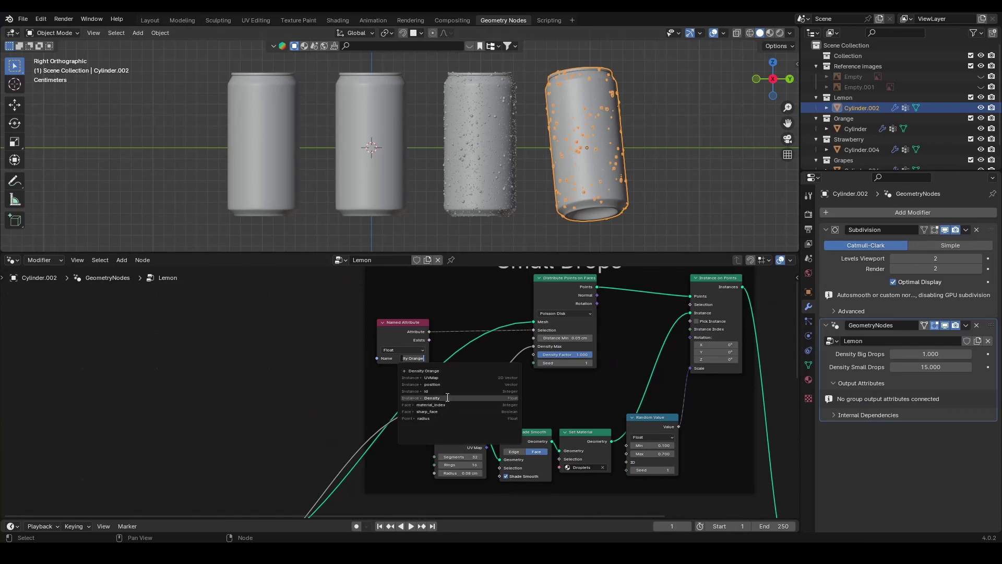
key(Return)
click(668, 147)
scroll(608, 152, up, 3)
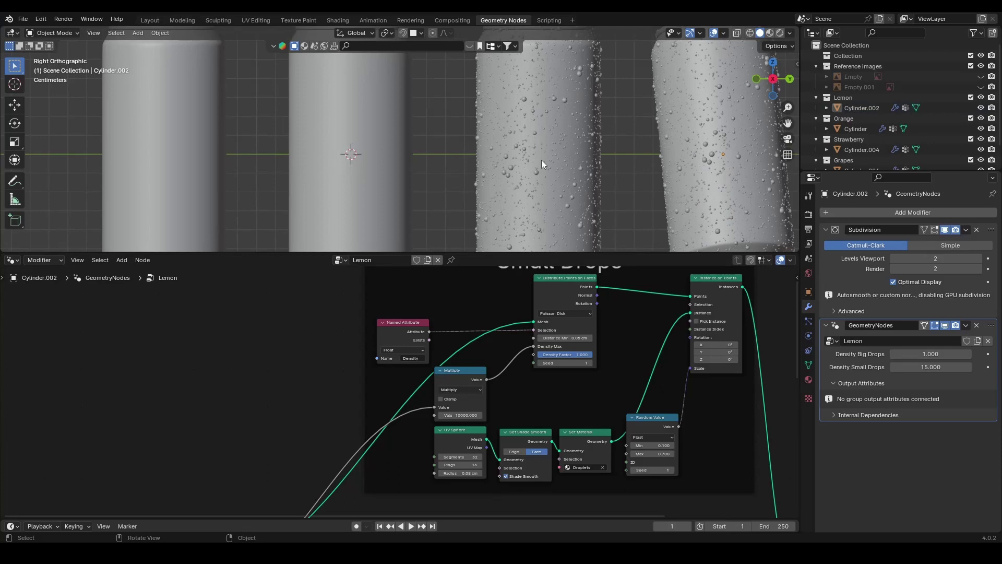
scroll(542, 162, down, 1)
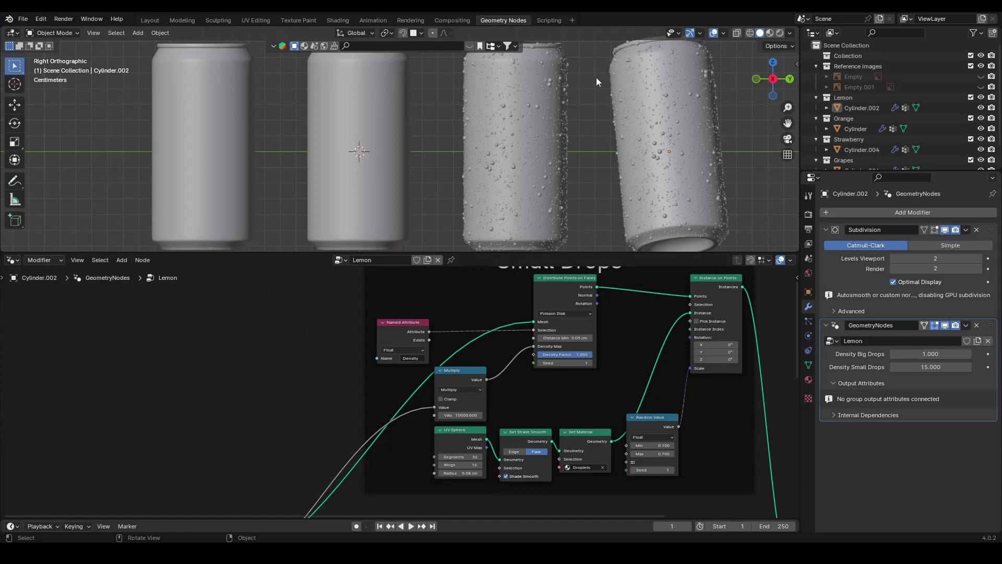
- Examine the Small Drops and Big Drops nodes of the lemon can's node group
scroll(522, 386, down, 3)
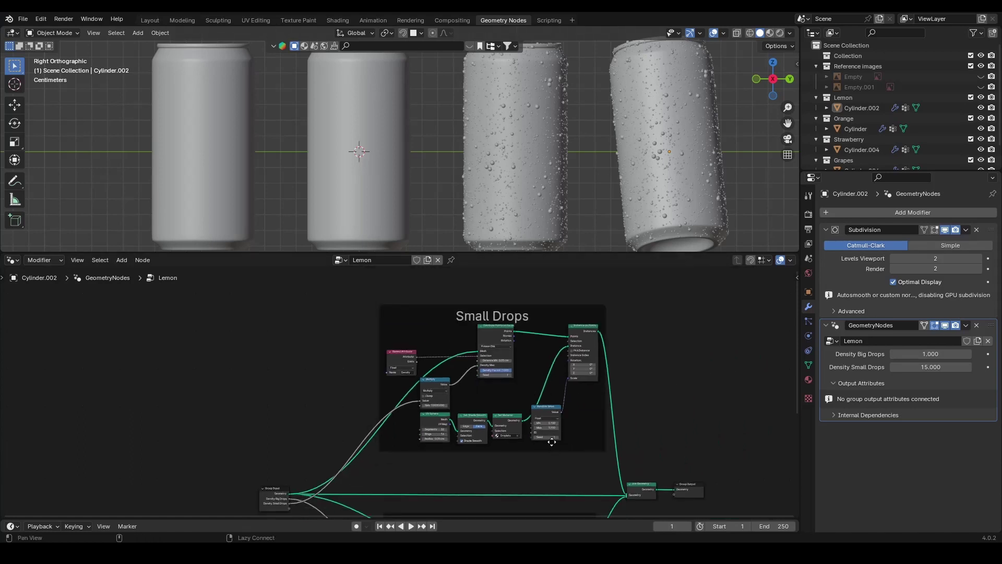
middle_drag(552, 453, 541, 371)
click(671, 180)
scroll(590, 399, down, 5)
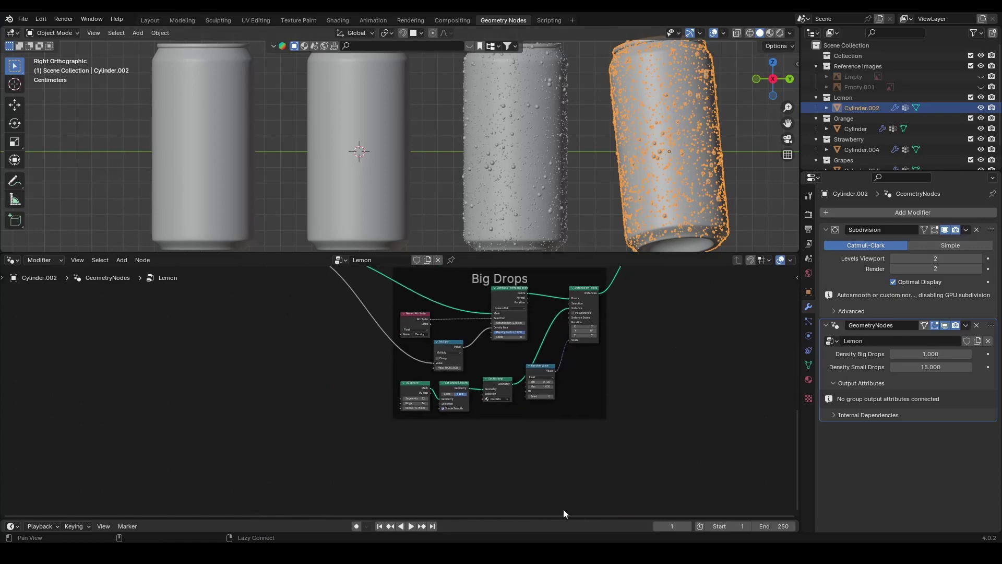
scroll(575, 421, up, 3)
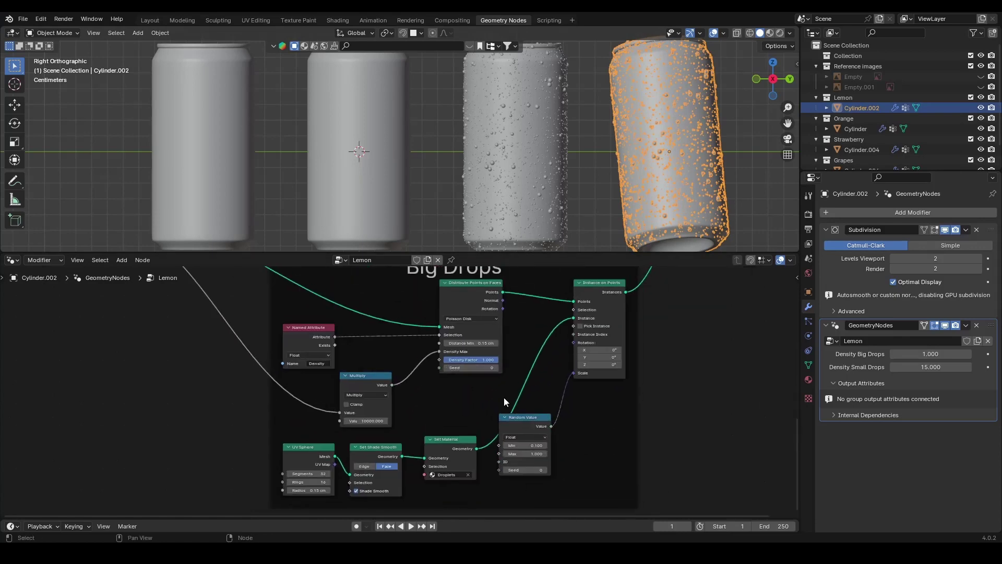
scroll(541, 342, down, 2)
middle_drag(540, 341, 530, 415)
scroll(525, 400, up, 3)
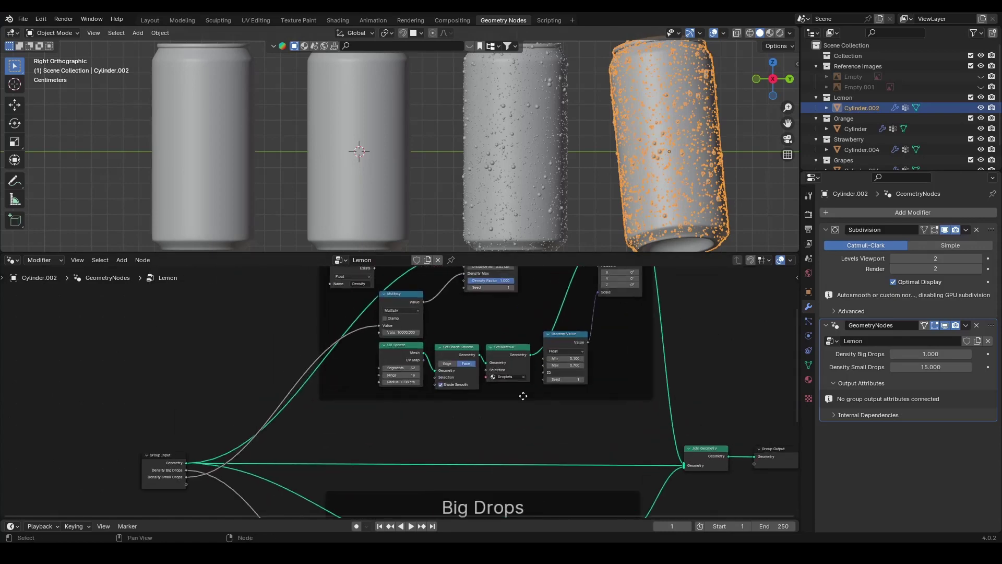
- On the orange can, increase the Big Drops seeds of the Random Value and Distribute Points on Faces nodes by one
click(553, 173)
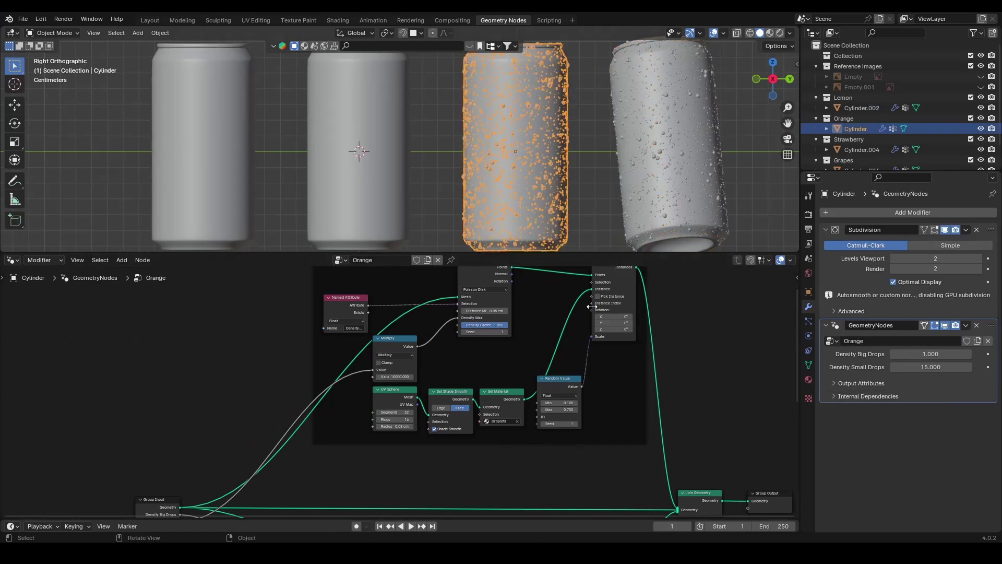
scroll(609, 284, down, 2)
middle_drag(568, 412, 587, 251)
scroll(570, 470, up, 3)
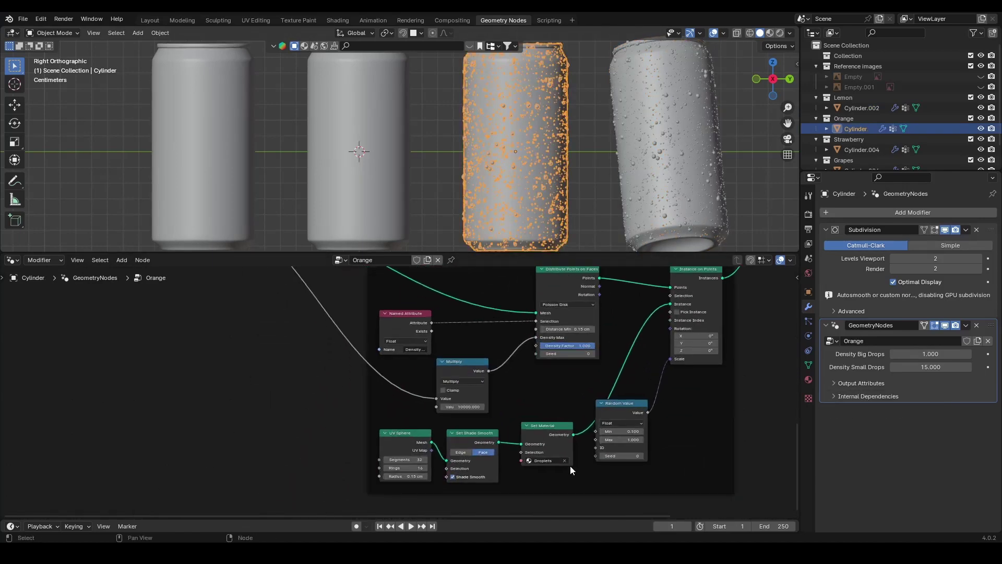
click(641, 457)
click(594, 355)
- Increase the Small Drops seeds of Distribute Points on Faces and Random Value by one and check the orange can's droplet pattern
scroll(619, 389, down, 3)
shift+scroll(626, 428, up, 5)
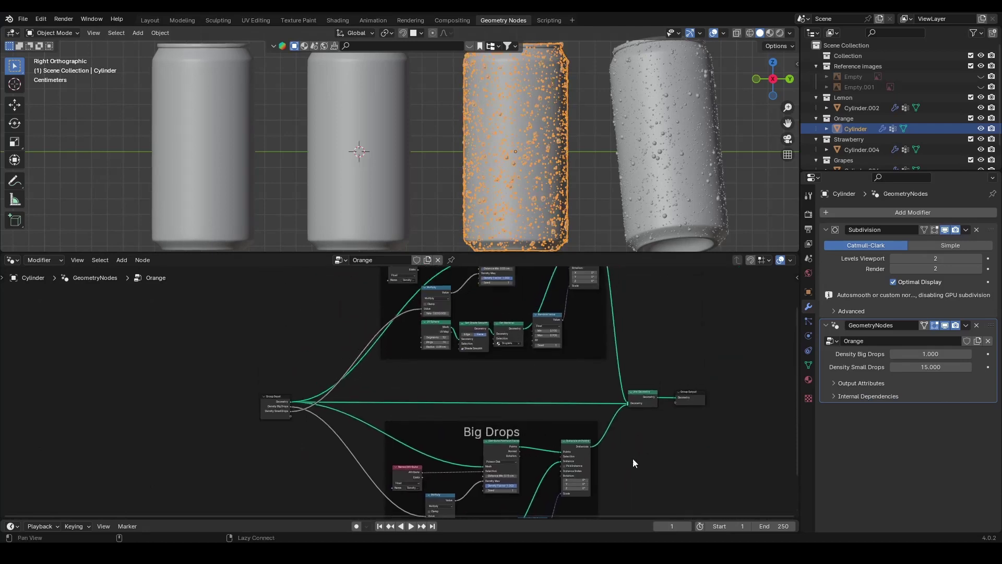
scroll(606, 426, up, 3)
middle_drag(594, 340, 564, 359)
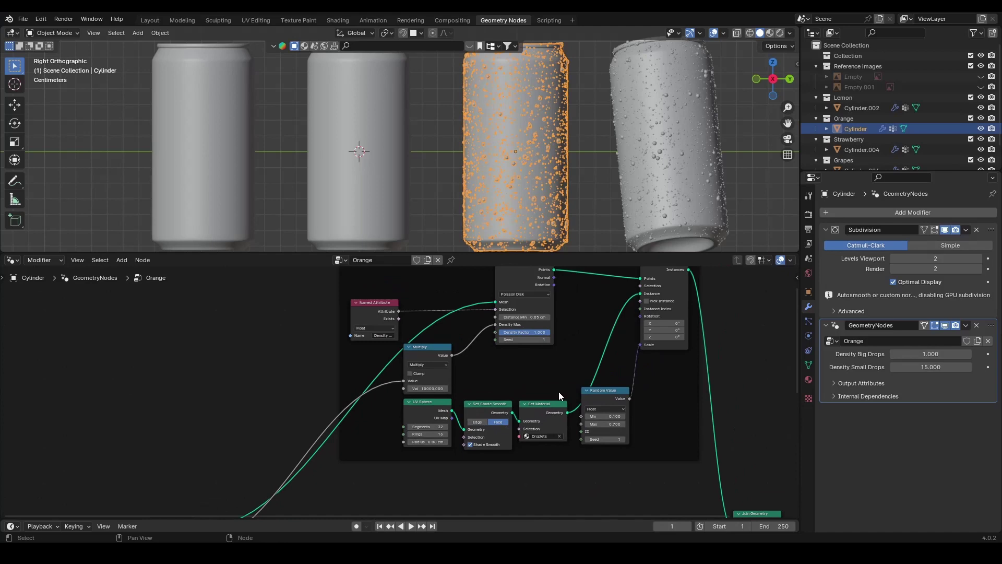
click(550, 339)
click(622, 439)
click(582, 209)
scroll(584, 182, up, 3)
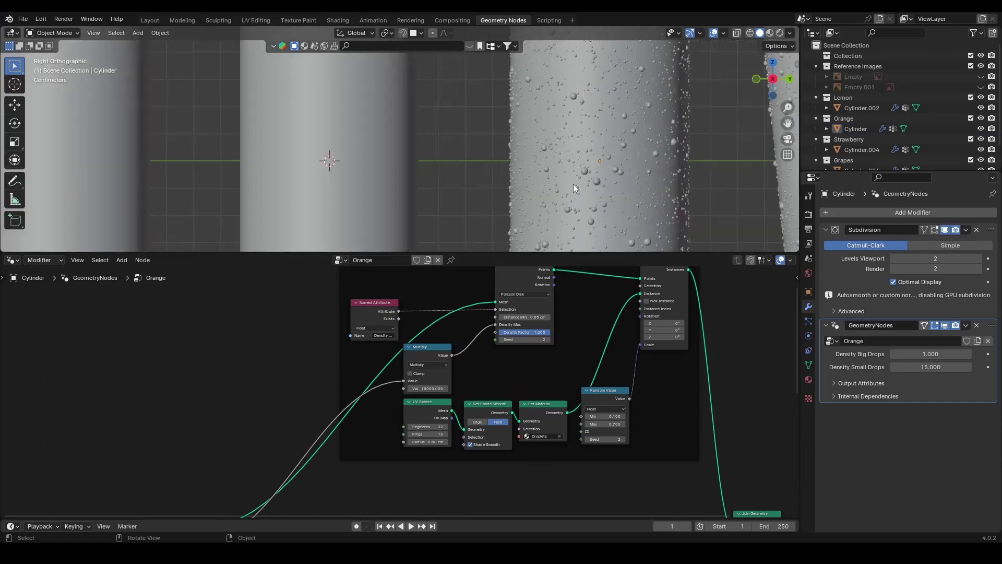
scroll(585, 180, down, 2)
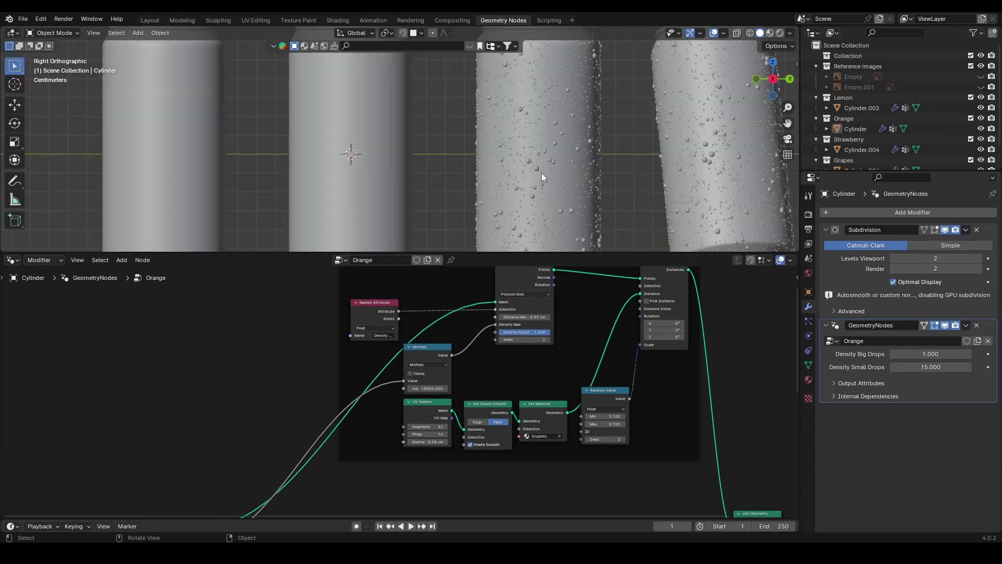
scroll(651, 173, down, 2)
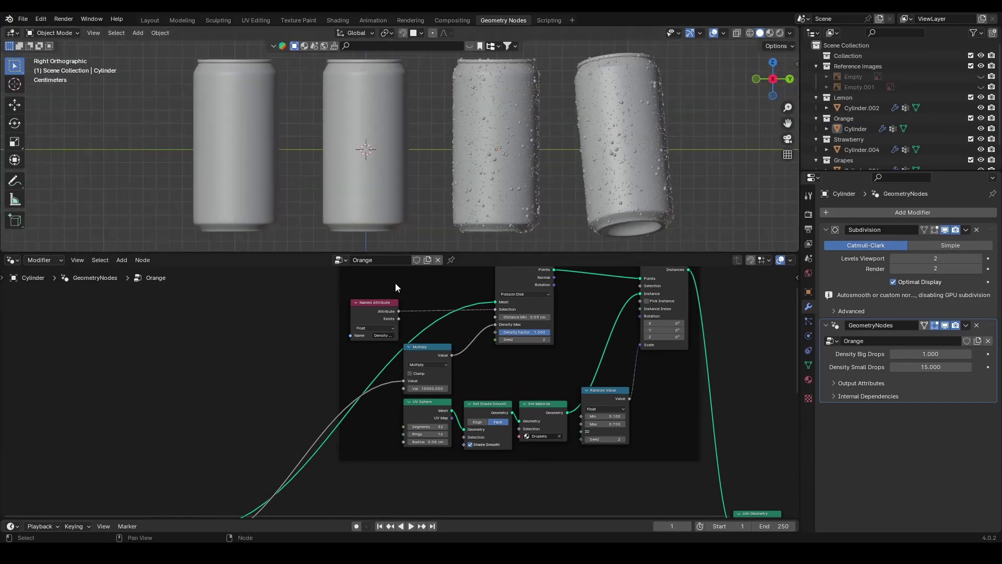
- Add a Geometry Nodes modifier to the strawberry can
click(366, 172)
click(855, 212)
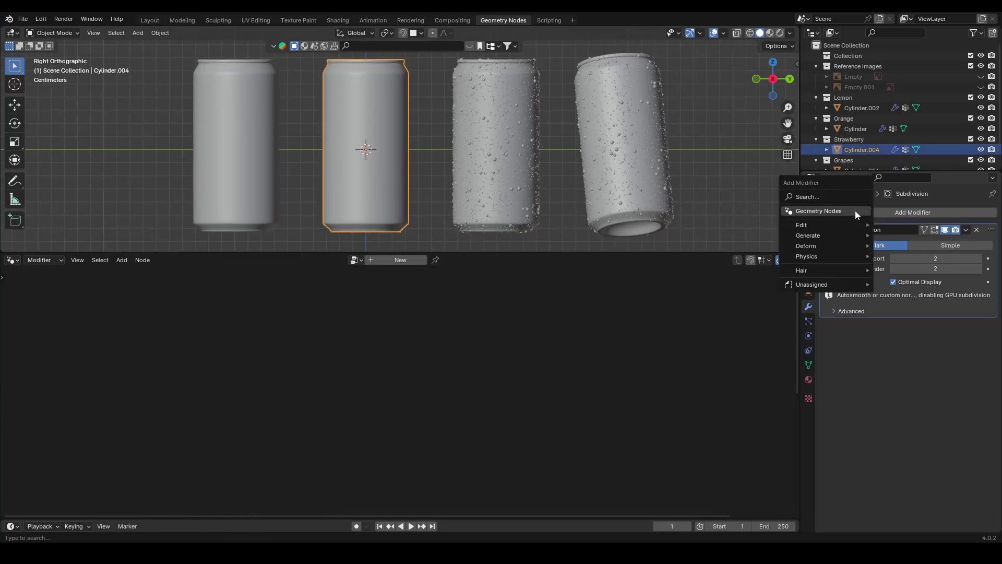
click(833, 211)
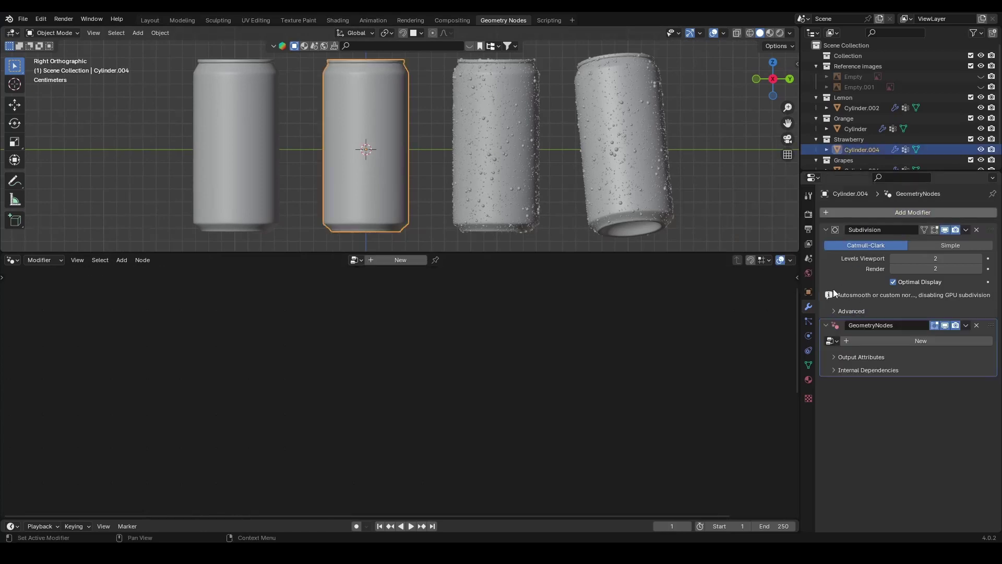
- Load the Orange node group into the strawberry can's modifier and set Density Big Drops to 1 and Density Small Drops to 15
click(945, 325)
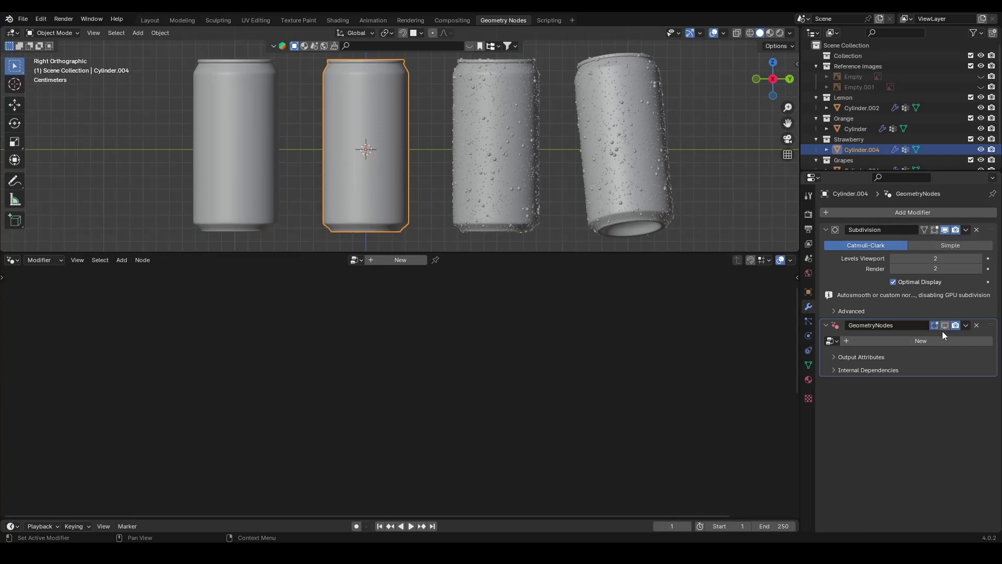
click(832, 341)
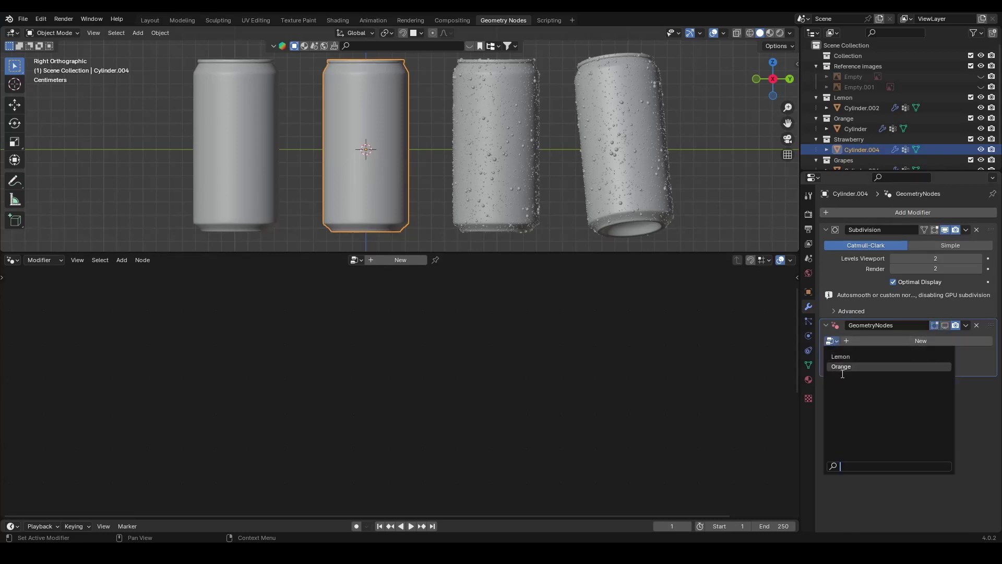
click(851, 366)
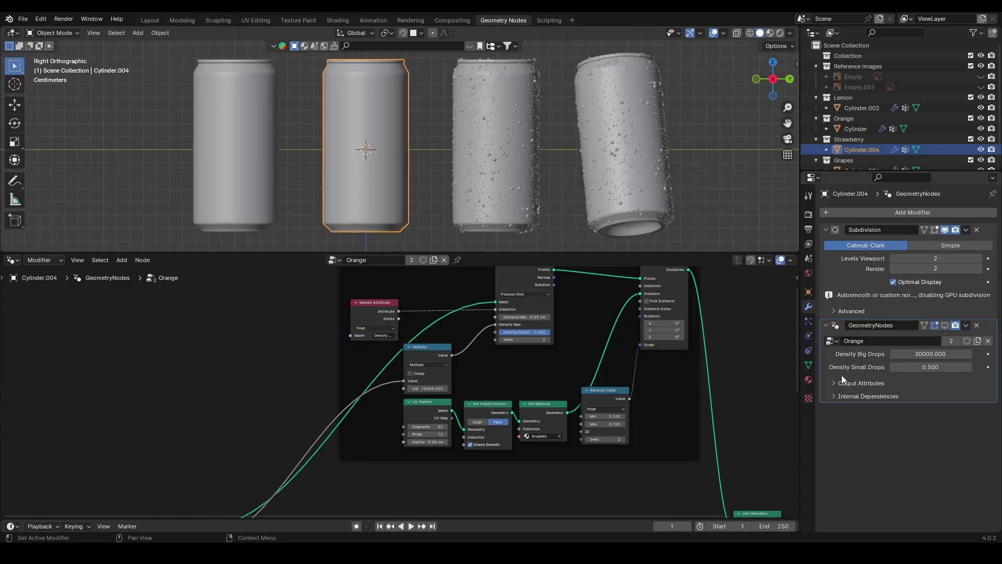
click(928, 354)
text(1)
key(Return)
- Make the strawberry can's node group a single-user copy and name it Strawberry
click(434, 262)
click(398, 257)
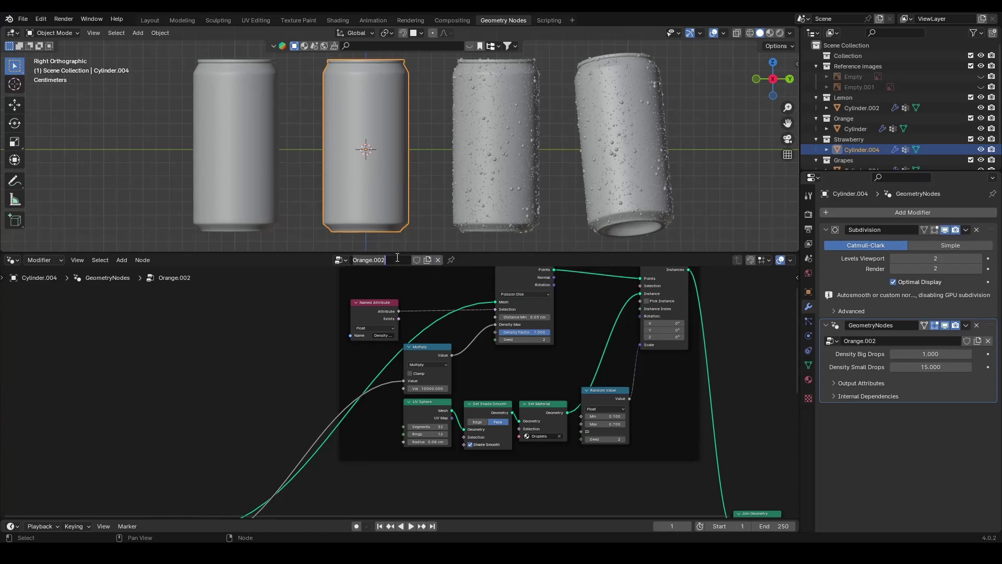
text(Strawberry)
key(Return)
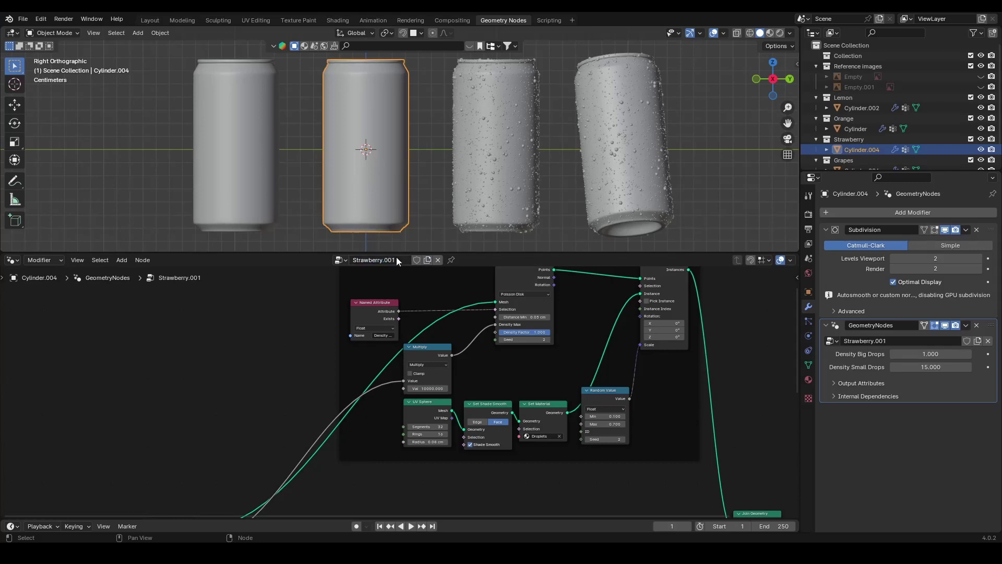
key(BackSpace)
key(BackSpace)
key(BackSpace)
key(Return)
- Set the Small Drops Named Attribute node of the Strawberry group to the Density Strawberry attribute
scroll(416, 355, down, 5)
scroll(380, 361, up, 1)
alt+drag(392, 390, 408, 424)
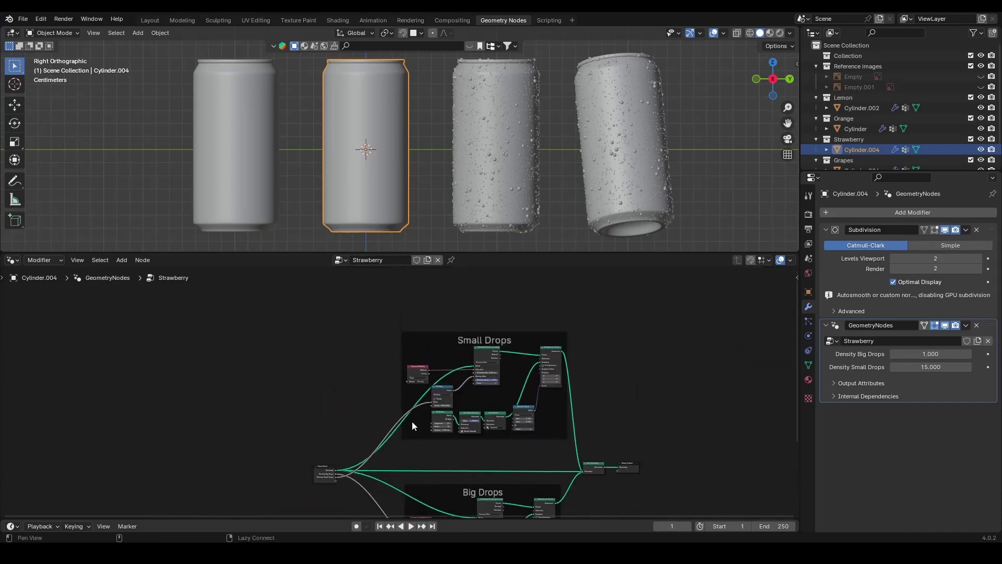
scroll(424, 400, up, 5)
click(466, 360)
text(Density Orange)
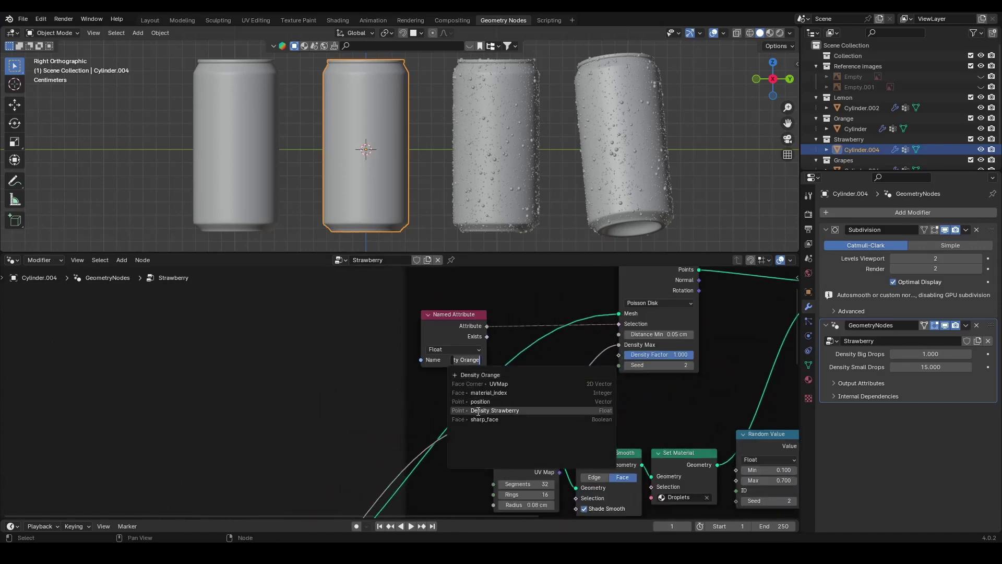
click(478, 411)
- Set the Big Drops Named Attribute node to Density Strawberry and deselect the strawberry can
scroll(424, 459, down, 4)
alt+drag(437, 368, 422, 315)
scroll(500, 424, up, 3)
click(472, 401)
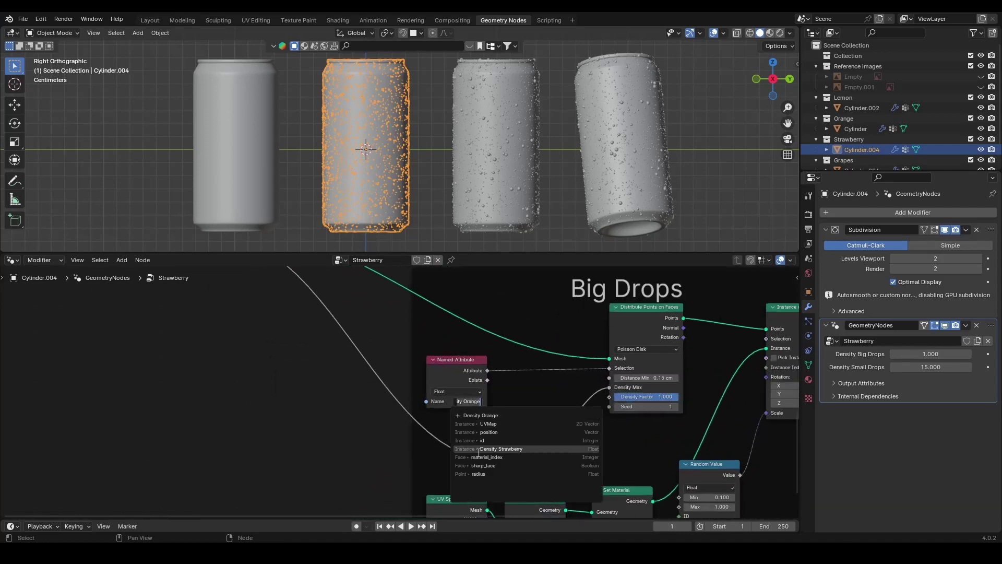
click(488, 449)
click(470, 401)
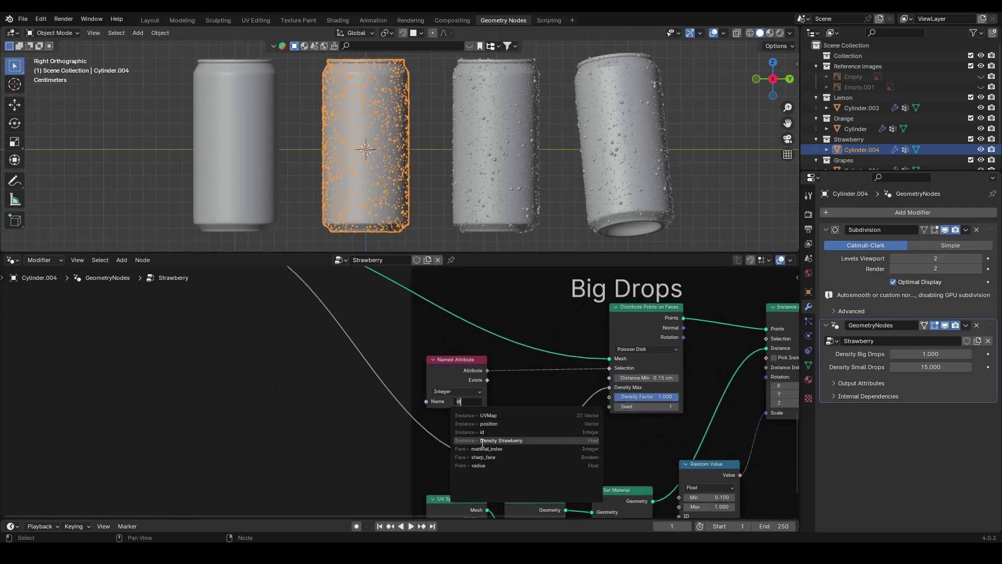
click(488, 441)
scroll(387, 411, down, 3)
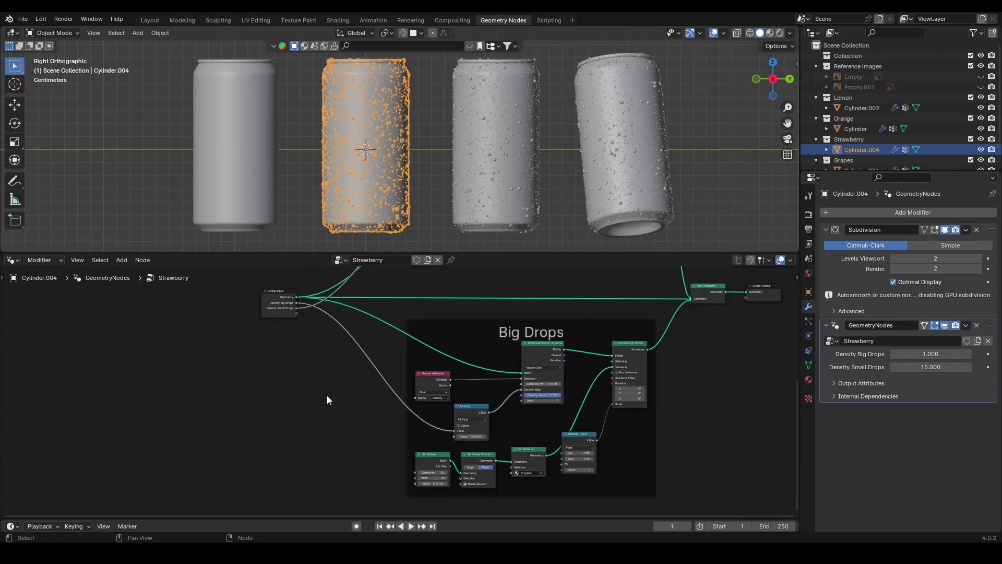
click(438, 204)
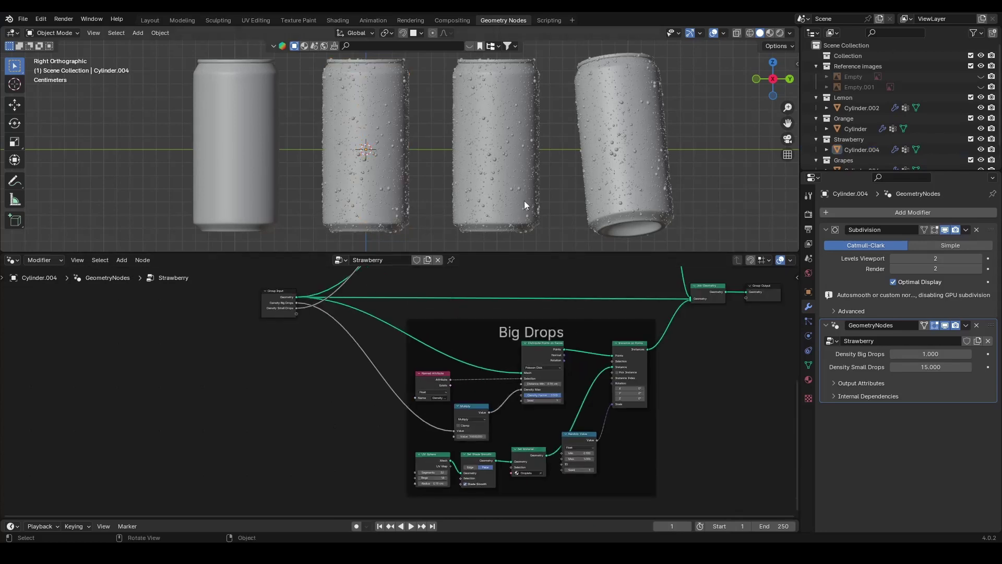
- In the Strawberry group's Big Drops frame, set the Random Value and Distribute Points on Faces seeds to 2
scroll(692, 437, up, 3)
middle_drag(692, 436, 623, 429)
scroll(627, 393, up, 2)
click(595, 438)
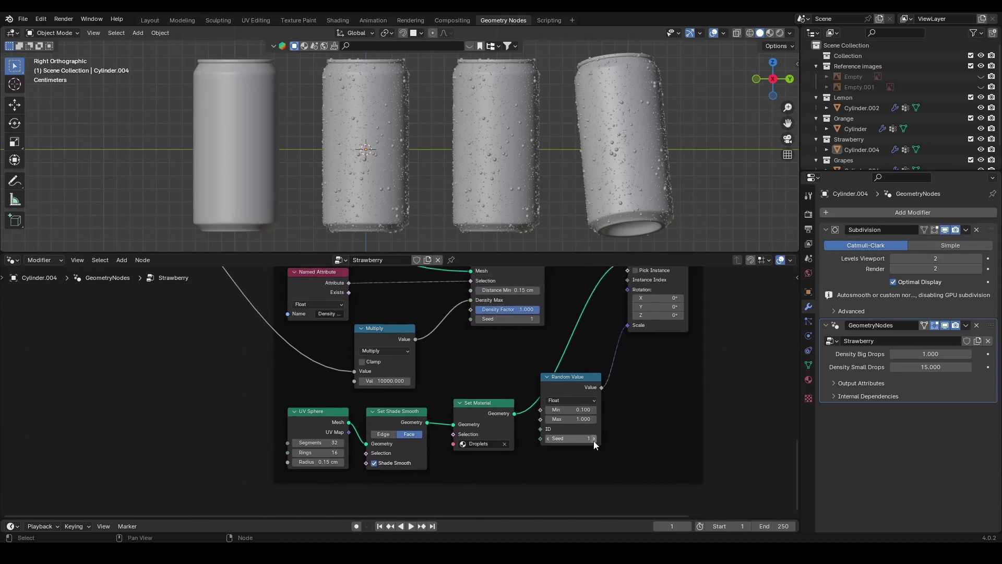
click(532, 319)
- In the Strawberry group's Small Drops frame, set the Random Value and Distribute Points on Faces seeds to 3
scroll(605, 388, down, 3)
middle_drag(517, 287, 601, 446)
scroll(569, 412, up, 3)
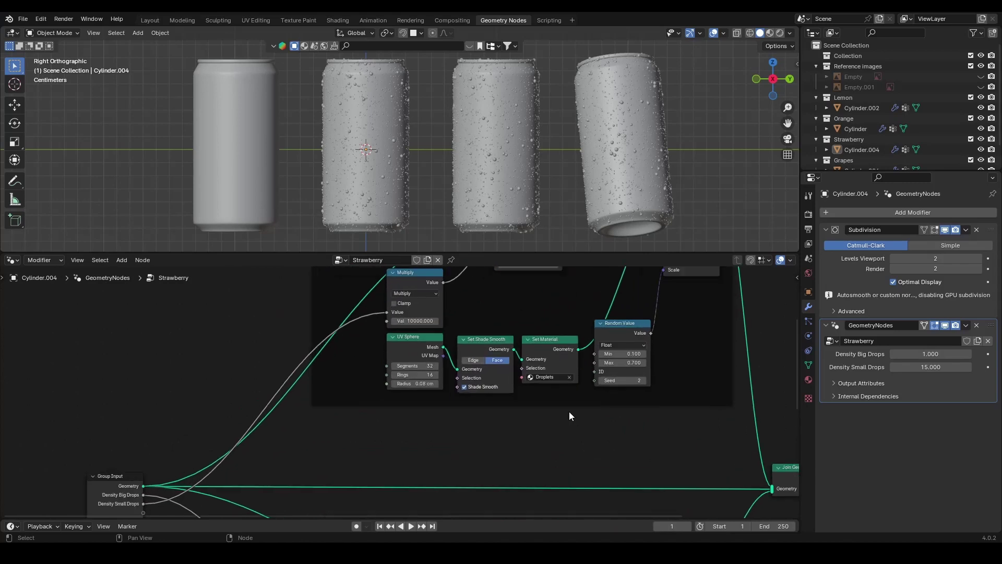
middle_drag(569, 412, 595, 459)
click(613, 418)
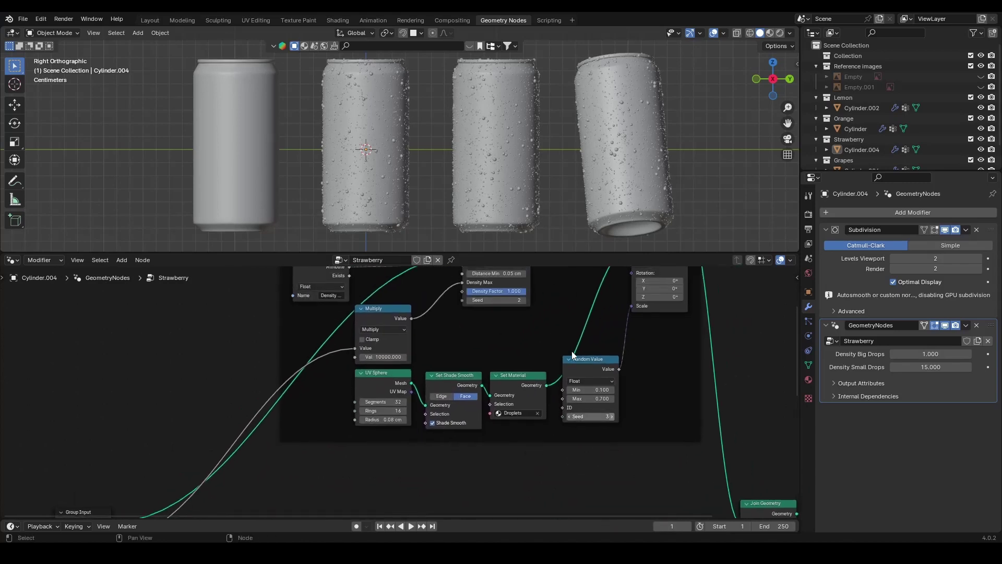
click(524, 301)
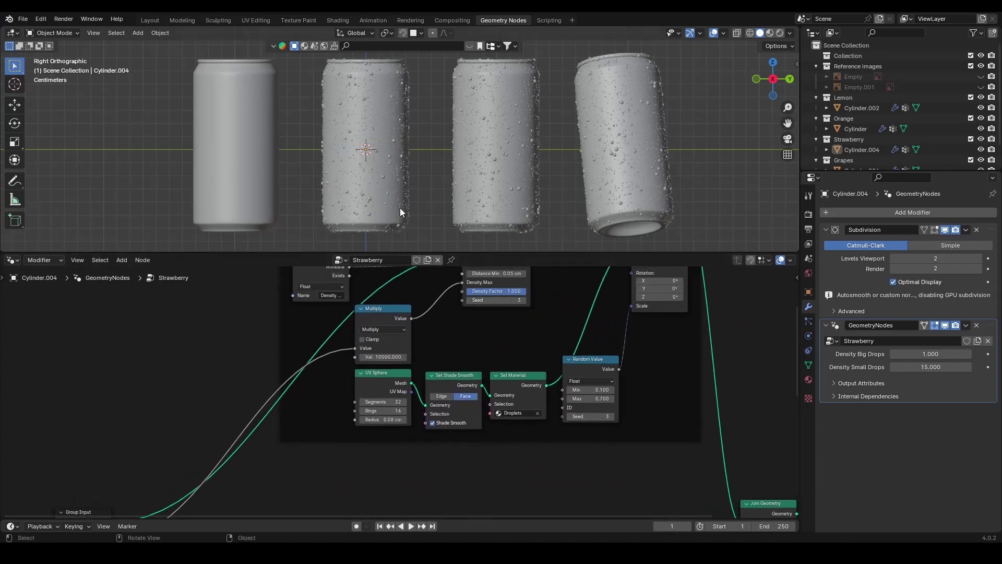
- Add a Geometry Nodes modifier to the grape can, turn off its viewport display and assign it the Strawberry node group
click(242, 169)
click(870, 213)
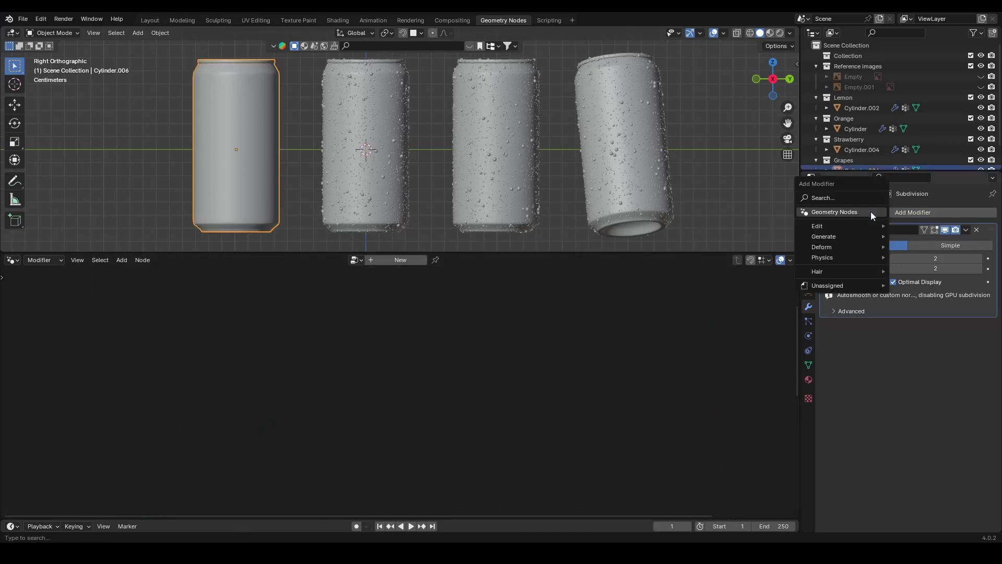
click(860, 221)
click(945, 325)
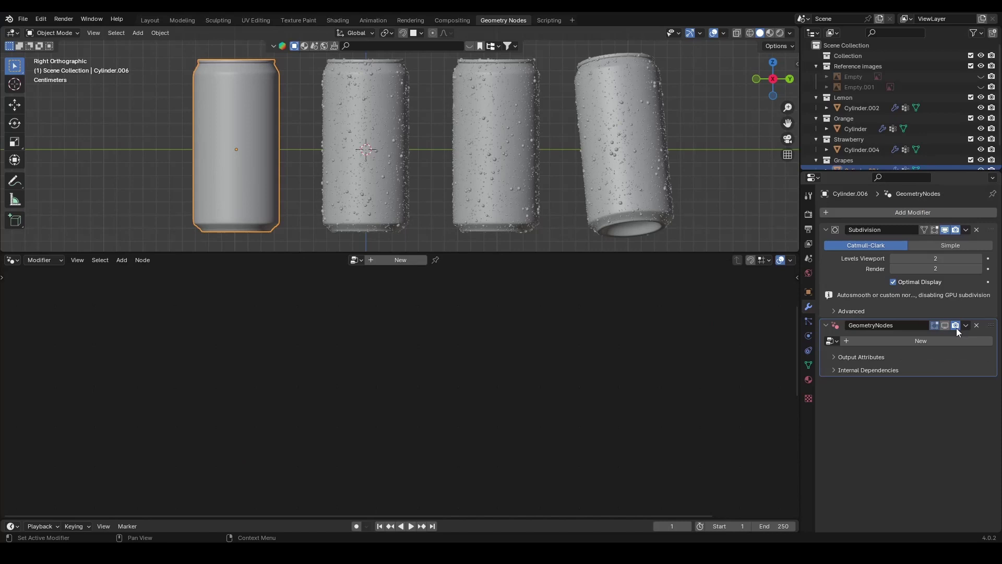
click(835, 341)
click(846, 376)
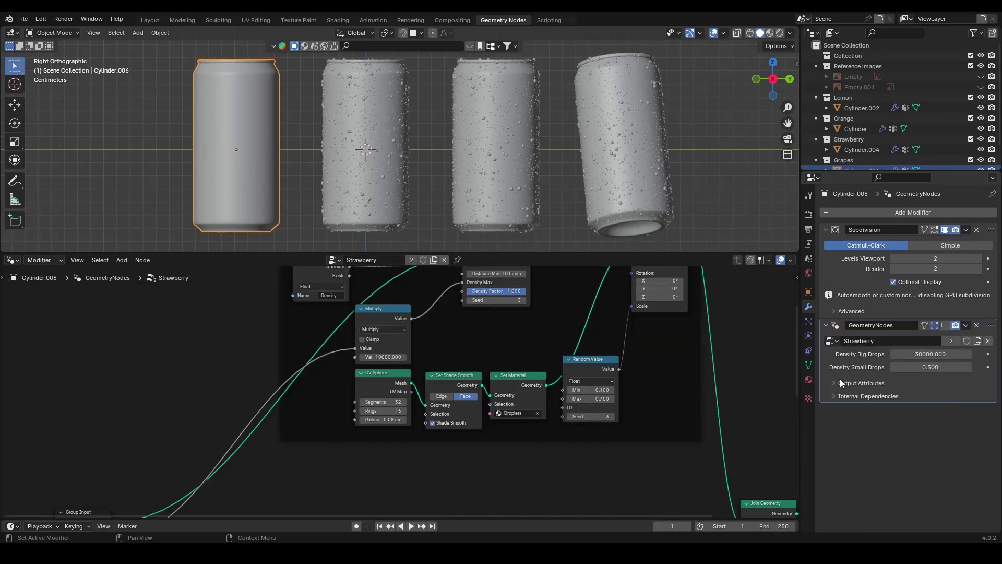
- Set the grape can's Density Big Drops to 1 and Density Small Drops to 15, and re-enable the modifier's viewport display
click(942, 355)
text(1)
key(Tab)
text(15)
key(Return)
click(946, 325)
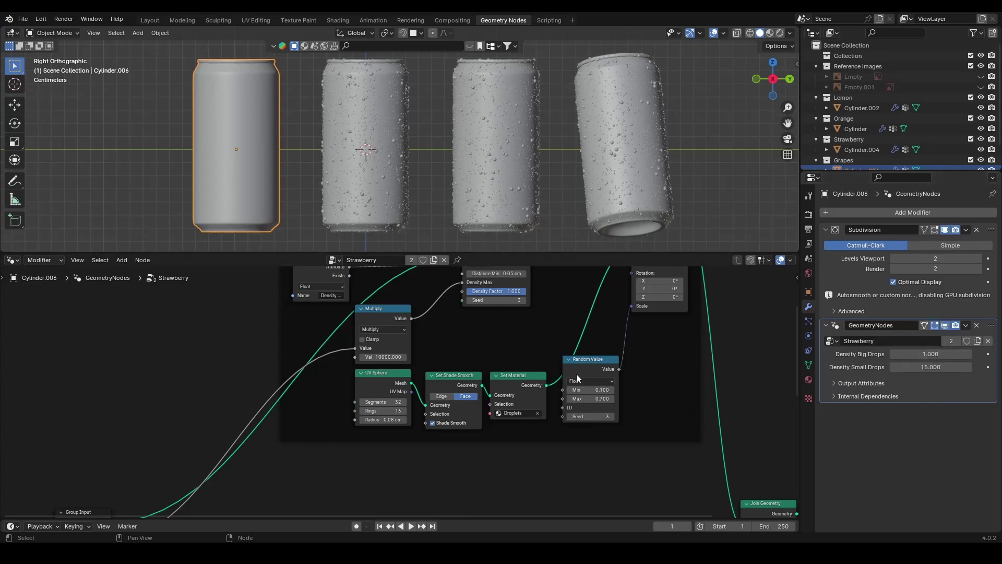
- Make the grape can's node group a single-user copy and name it Grapes
scroll(576, 374, down, 2)
click(411, 260)
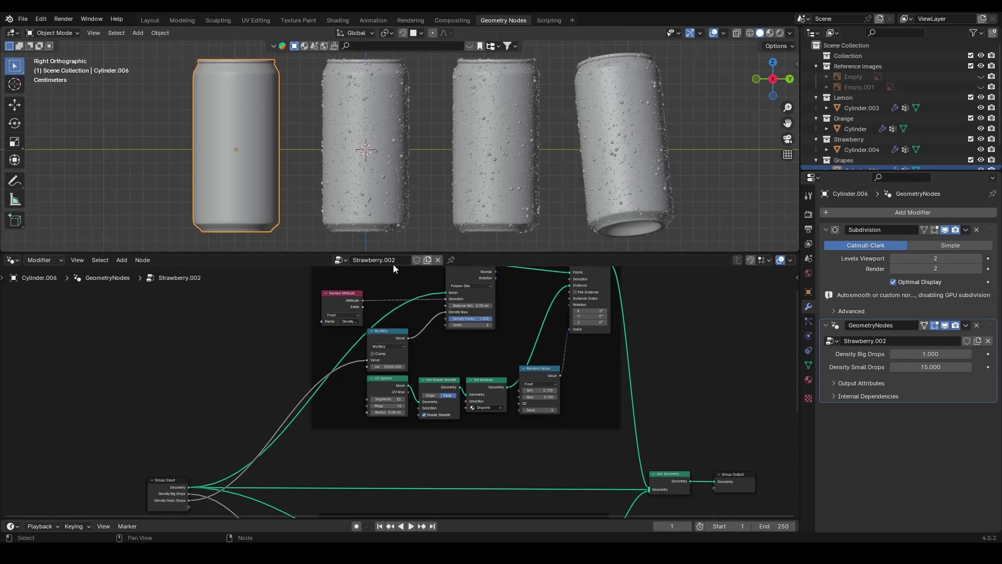
double_click(402, 260)
text(Grapes)
key(Return)
- Set the Small Drops Named Attribute node of the Grapes group to the Density Grapes attribute
scroll(330, 339, down, 1)
middle_drag(330, 340, 343, 364)
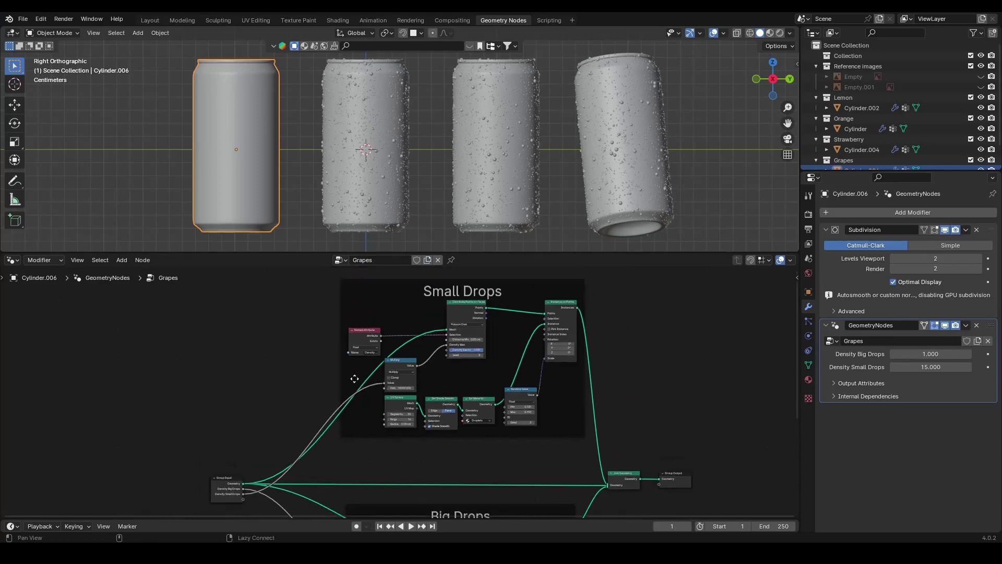
scroll(360, 374, up, 3)
click(372, 347)
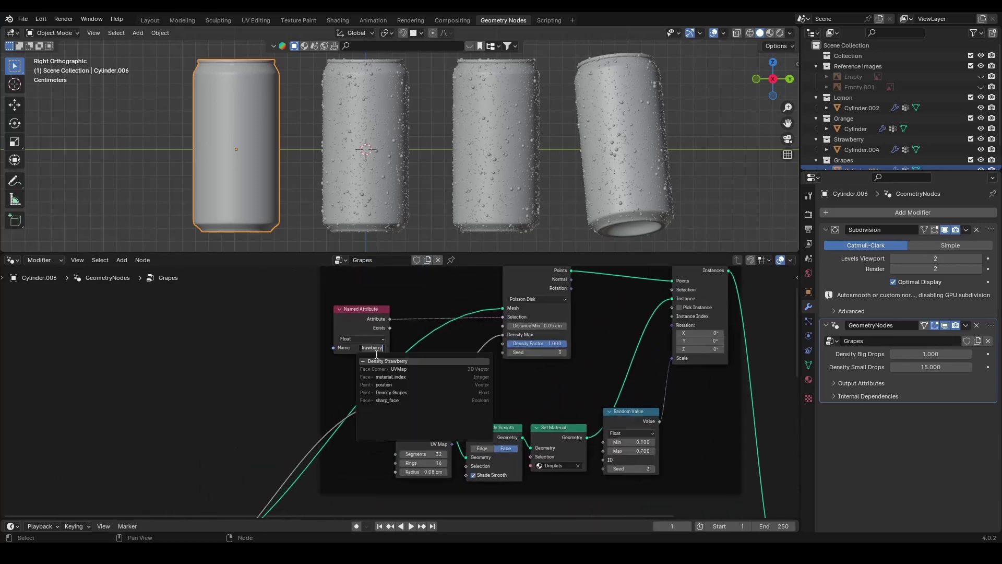
click(396, 396)
- Set the Big Drops Named Attribute node to Density Grapes and save the file
scroll(374, 437, down, 1)
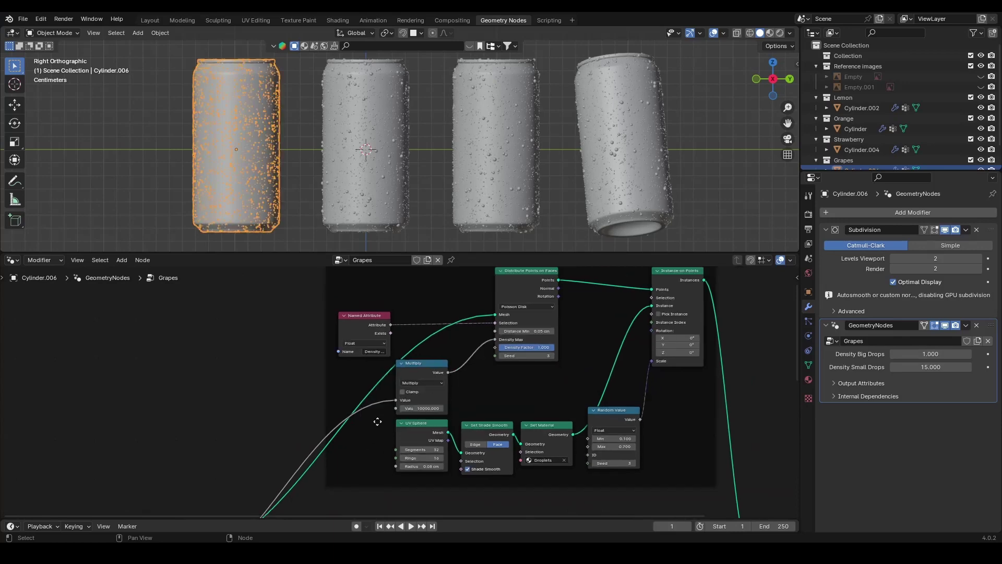
scroll(373, 436, down, 2)
middle_drag(373, 436, 396, 329)
scroll(401, 311, up, 1)
click(413, 399)
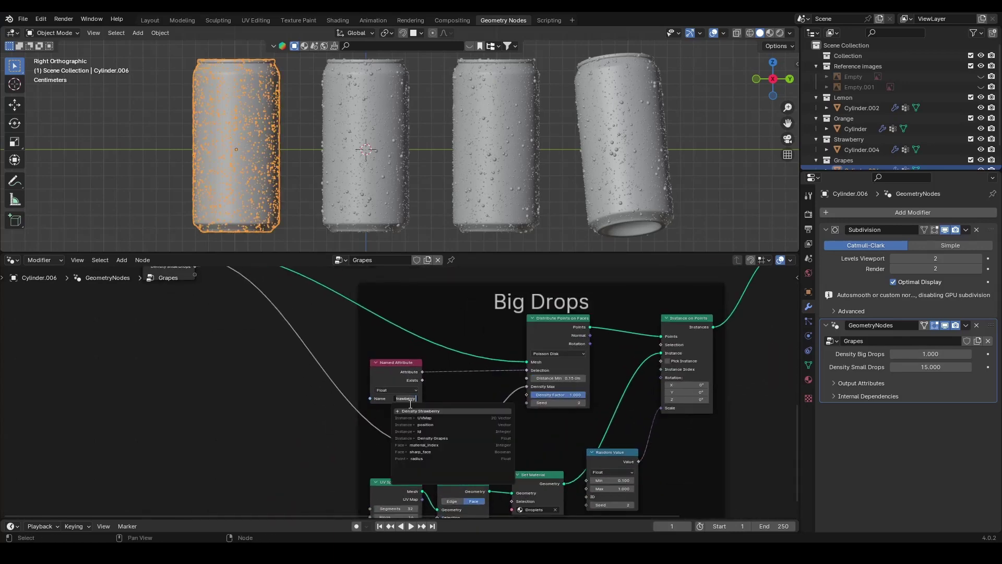
click(421, 440)
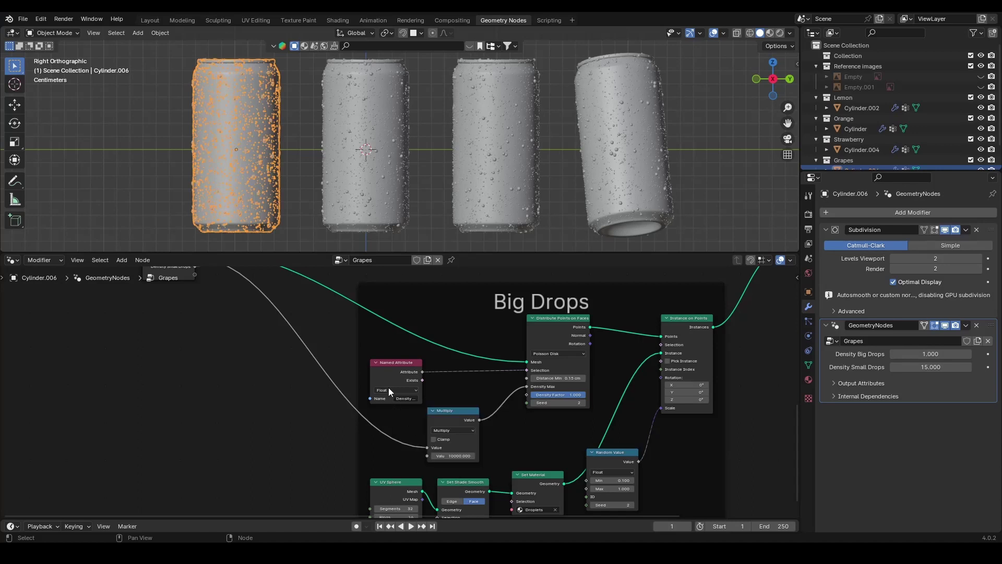
key(ctrl+s)
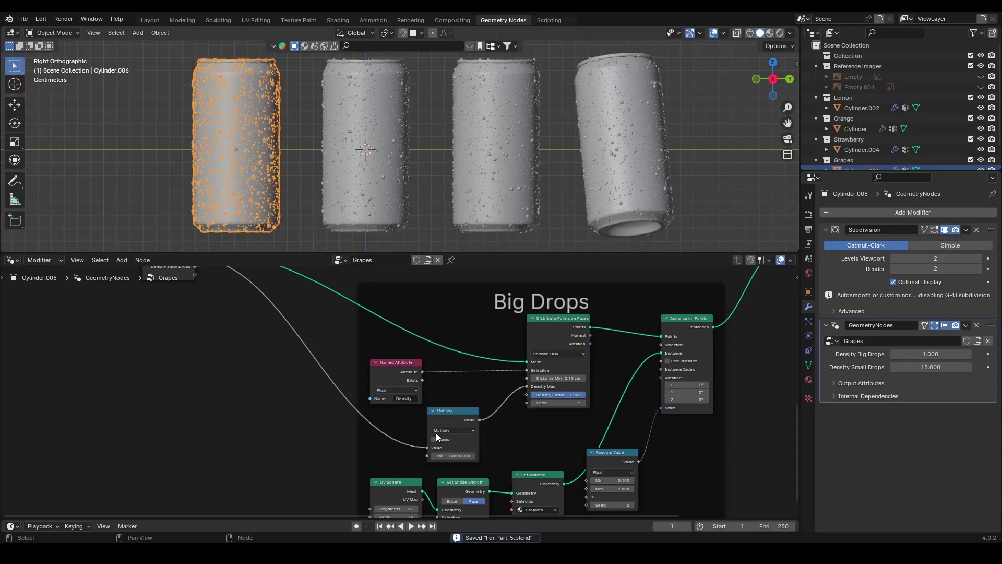
- In the Grapes group's Big Drops frame, set the Random Value seed to 3 and increase the Distribute Points on Faces seed by one
middle_drag(340, 353, 292, 246)
scroll(537, 422, up, 3)
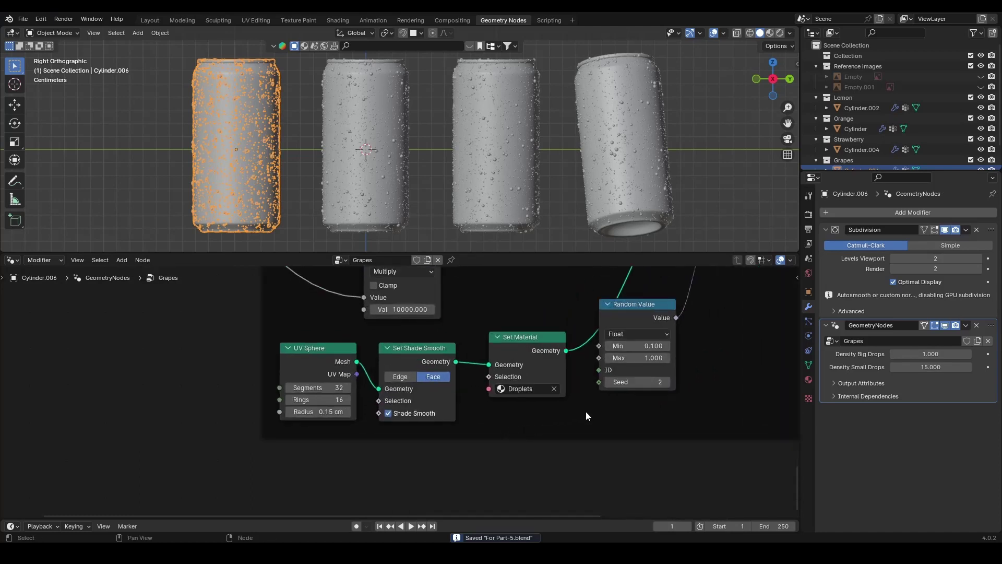
click(667, 382)
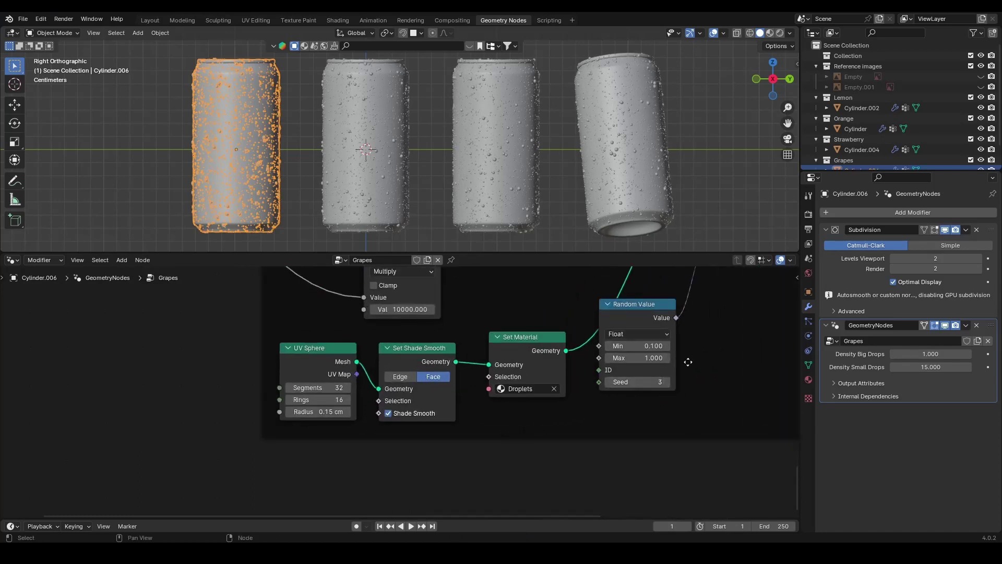
scroll(688, 353, down, 2)
middle_drag(687, 353, 547, 397)
click(534, 385)
- In the Grapes group's Small Drops frame, set the Distribute Points on Faces and Random Value seeds to 4, and deselect the can
scroll(562, 306, down, 2)
middle_drag(562, 305, 579, 441)
scroll(548, 373, up, 3)
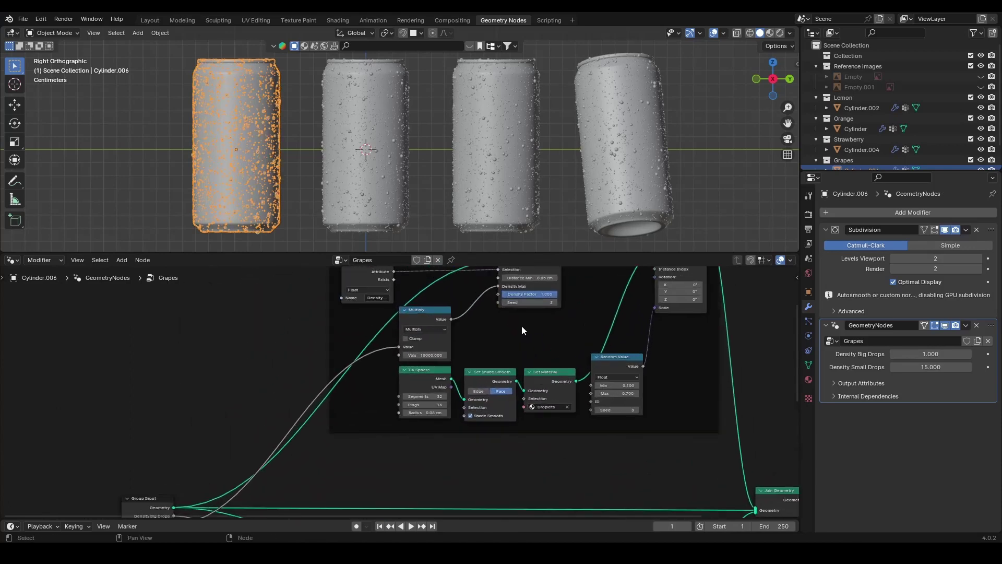
click(555, 302)
click(636, 410)
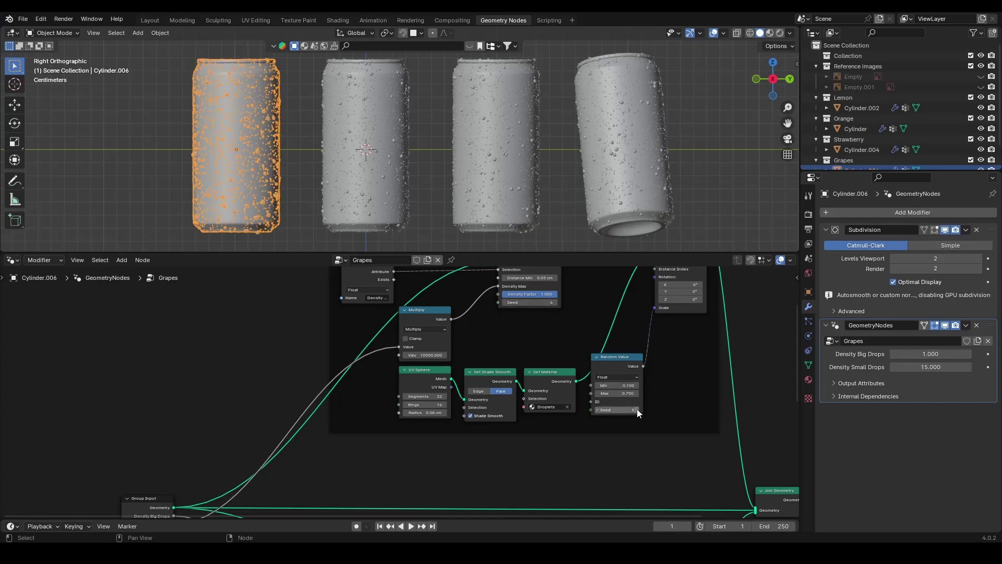
click(296, 203)
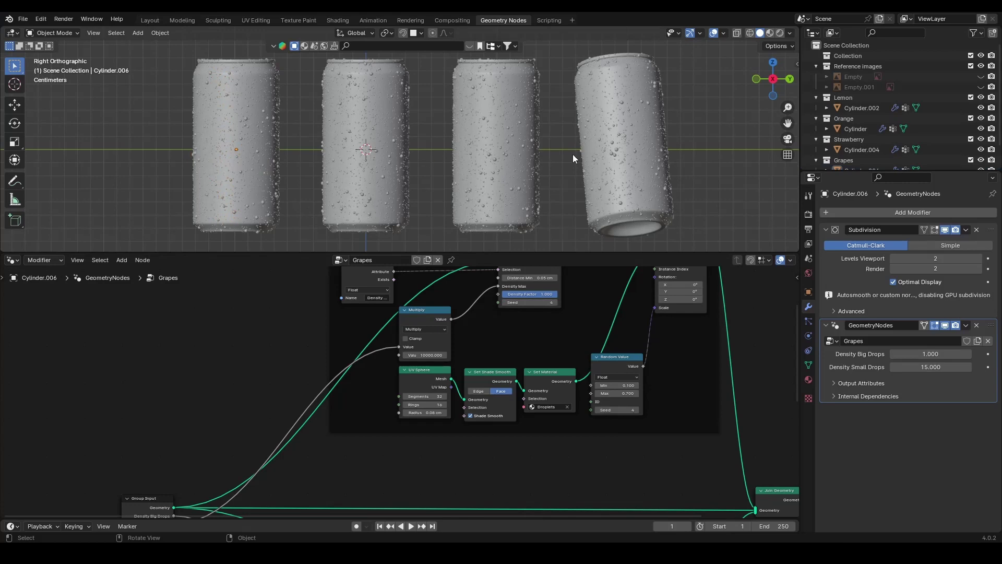
- Cut the grape can's Small Drops link into Join Geometry to view the big drops alone, and undo the cut
click(239, 112)
ctrl+right_drag(750, 416, 701, 490)
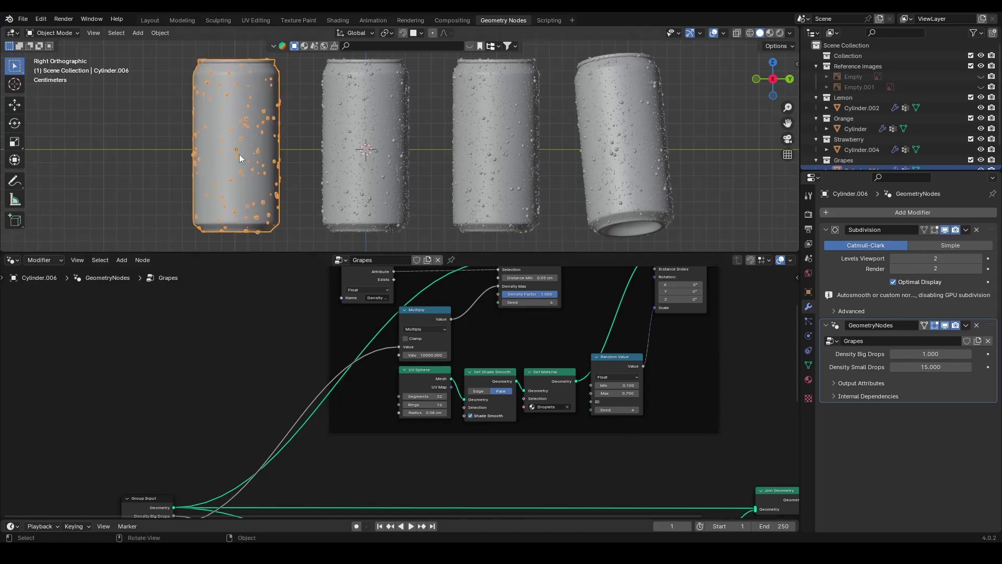
key(ctrl+z)
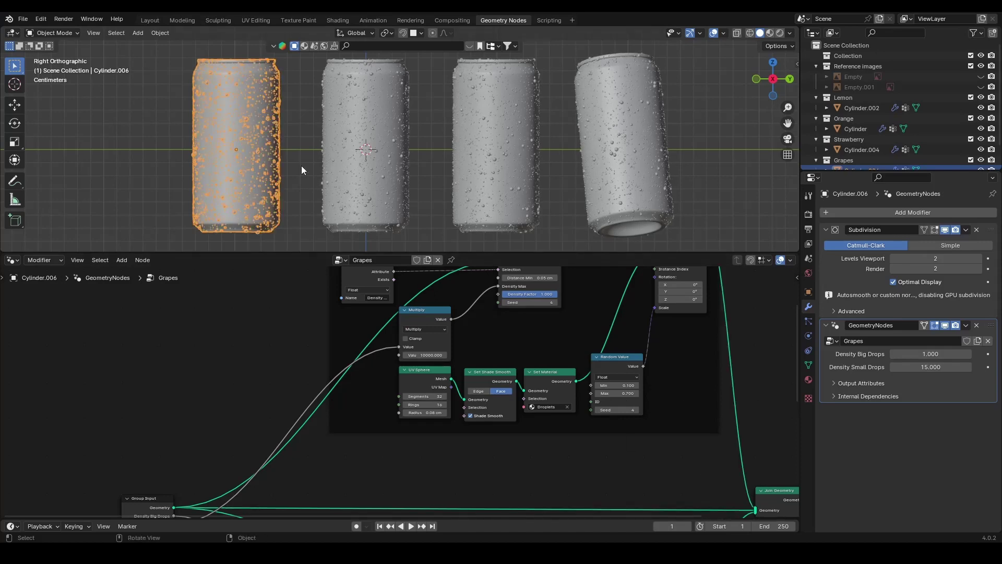
click(285, 222)
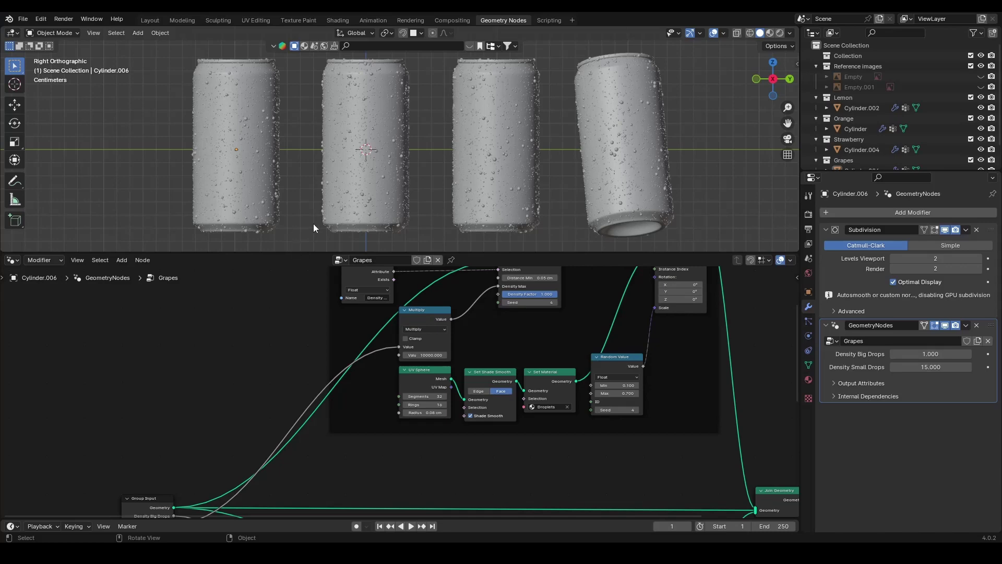